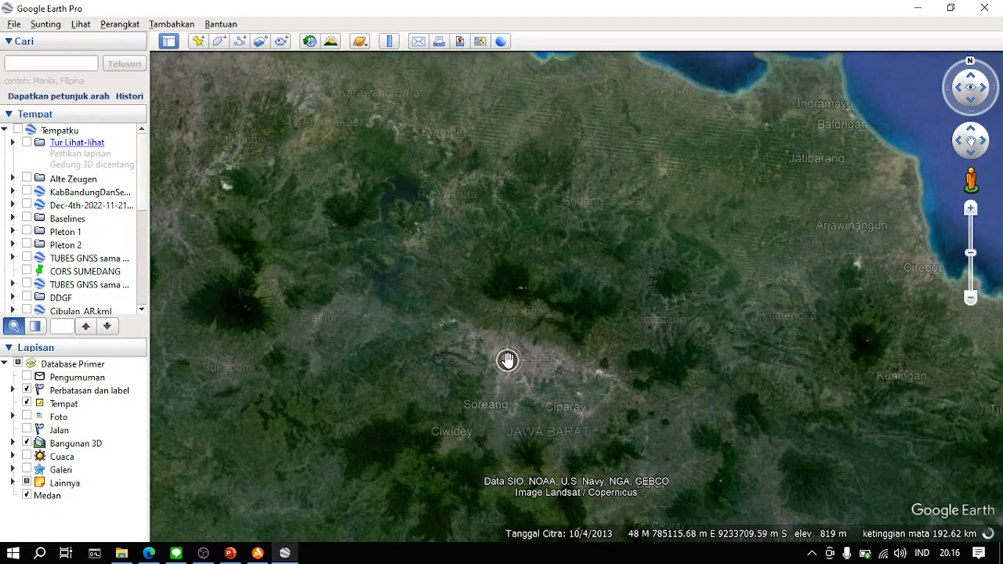
# - Bring the ITB campus in Bandung into view and turn off the 3D buildings layer
pyautogui.scroll(5, 517, 352)
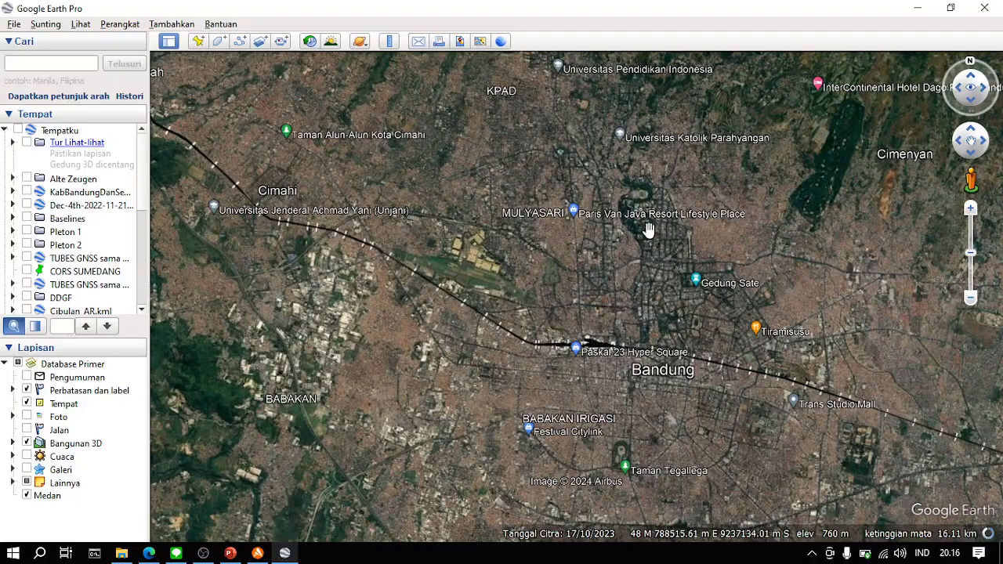
pyautogui.scroll(5, 627, 271)
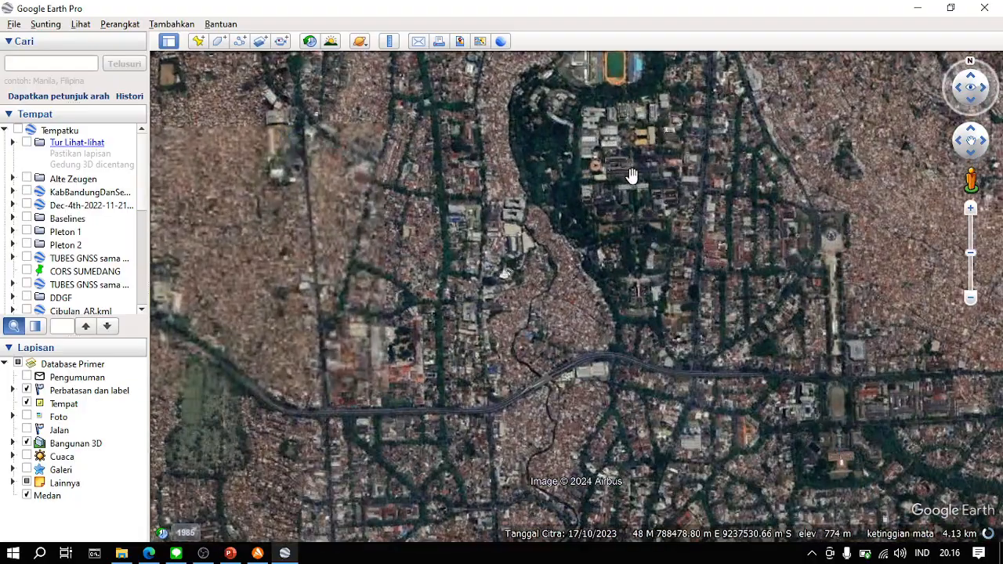
pyautogui.moveTo(633, 174); pyautogui.dragTo(578, 236)
pyautogui.scroll(3, 578, 236)
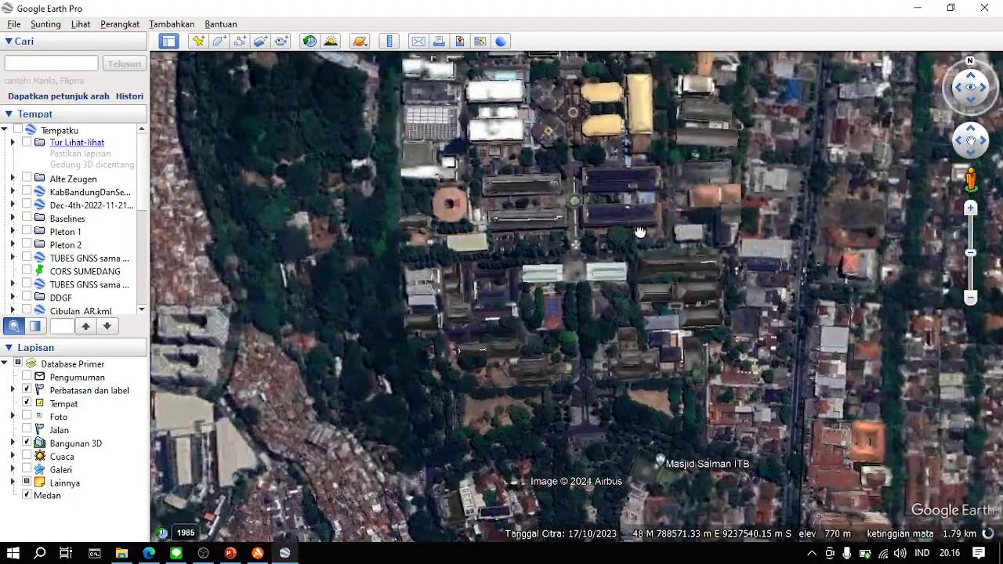
pyautogui.moveTo(641, 233); pyautogui.dragTo(607, 322)
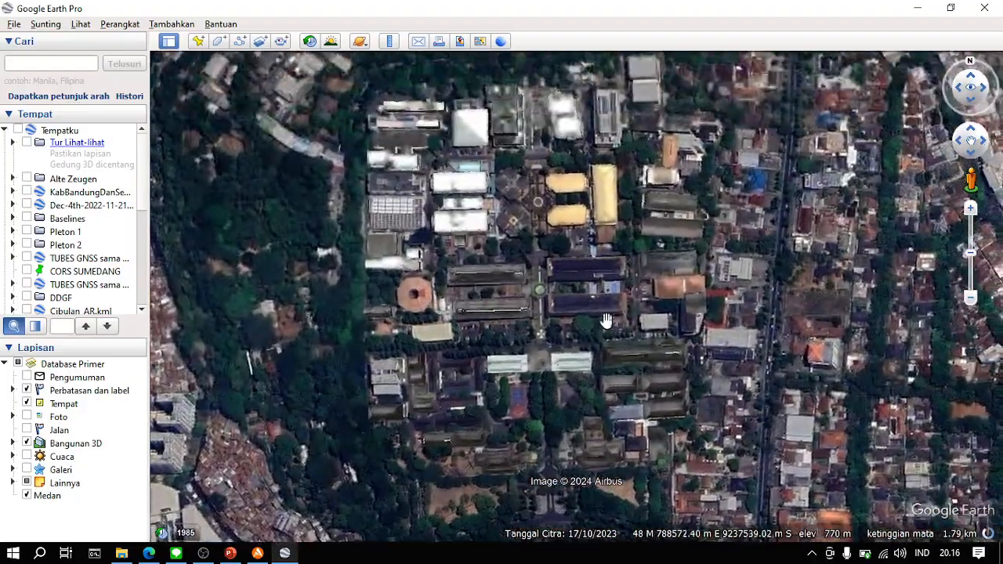
pyautogui.click(27, 444)
pyautogui.scroll(-2, 490, 290)
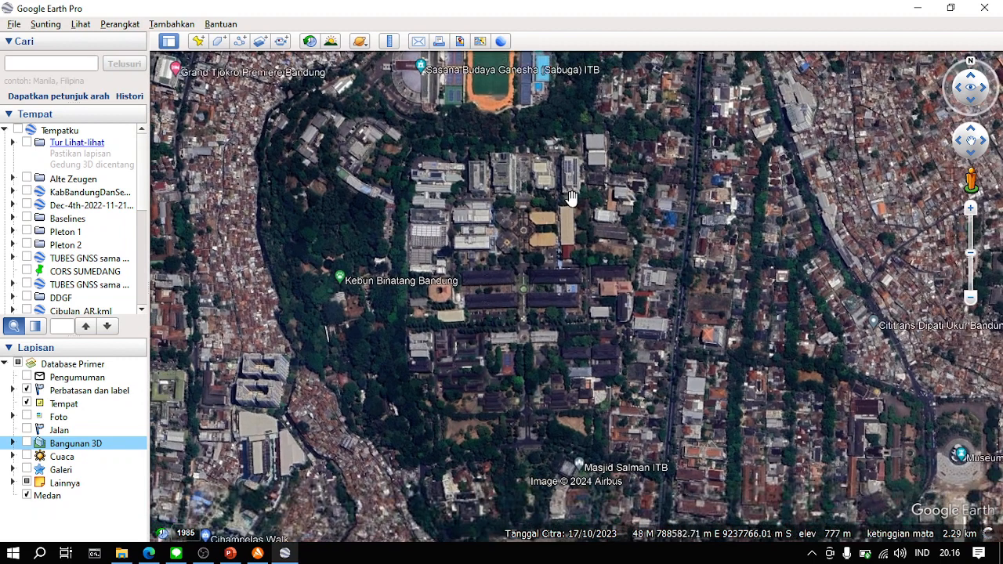
pyautogui.moveTo(569, 197); pyautogui.dragTo(577, 235)
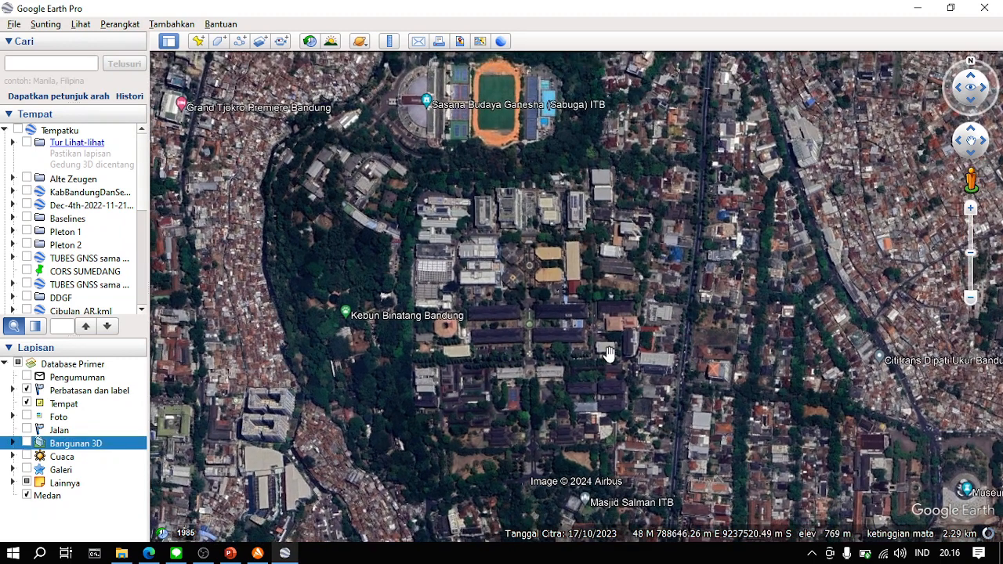
pyautogui.moveTo(484, 435); pyautogui.dragTo(472, 396)
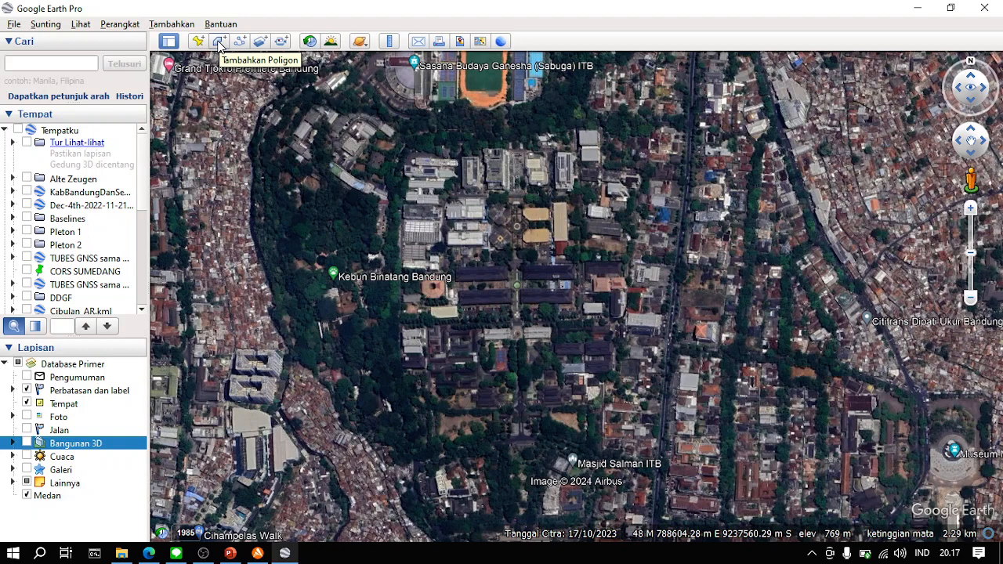
pyautogui.click(219, 43)
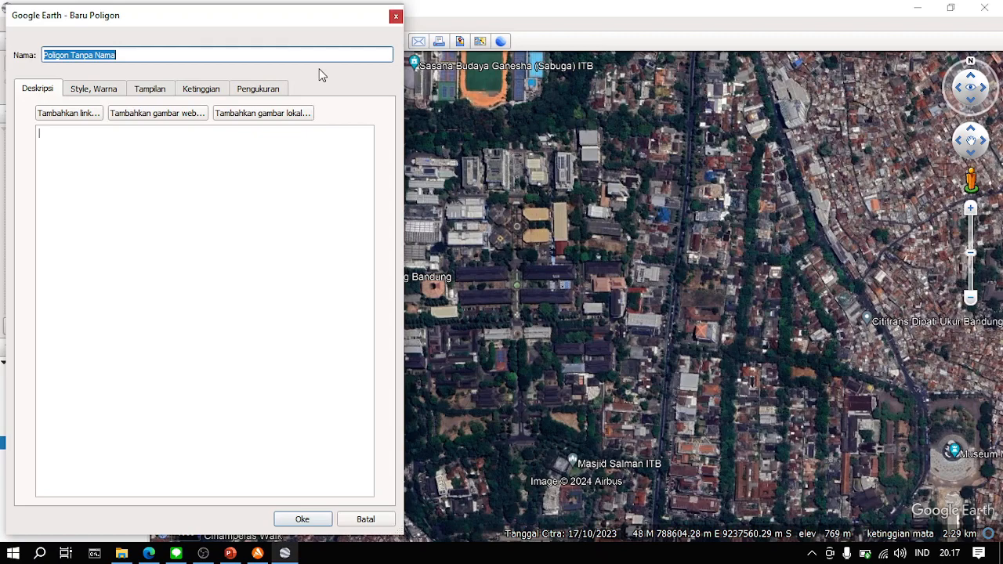
pyautogui.write('PO')
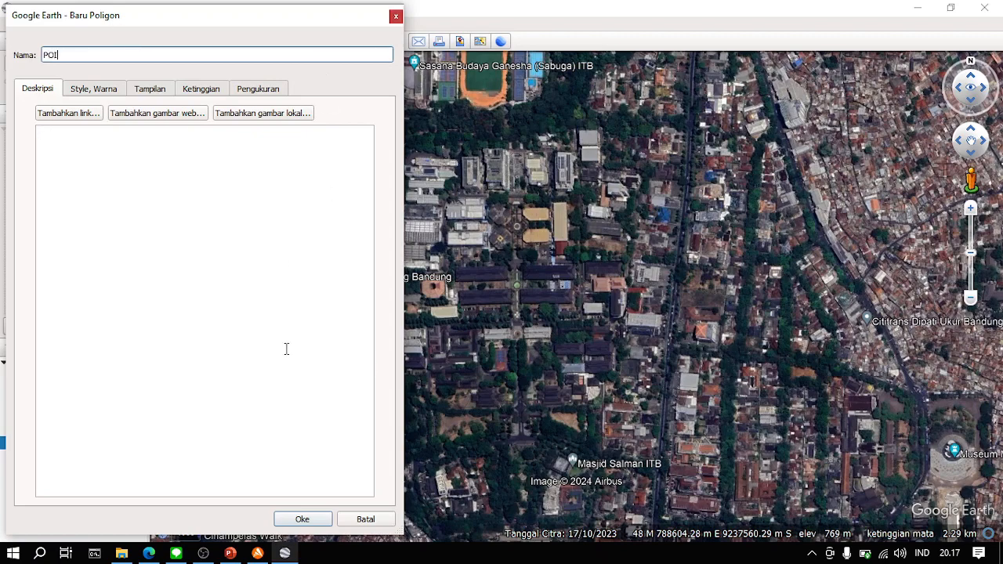
pyautogui.click(298, 520)
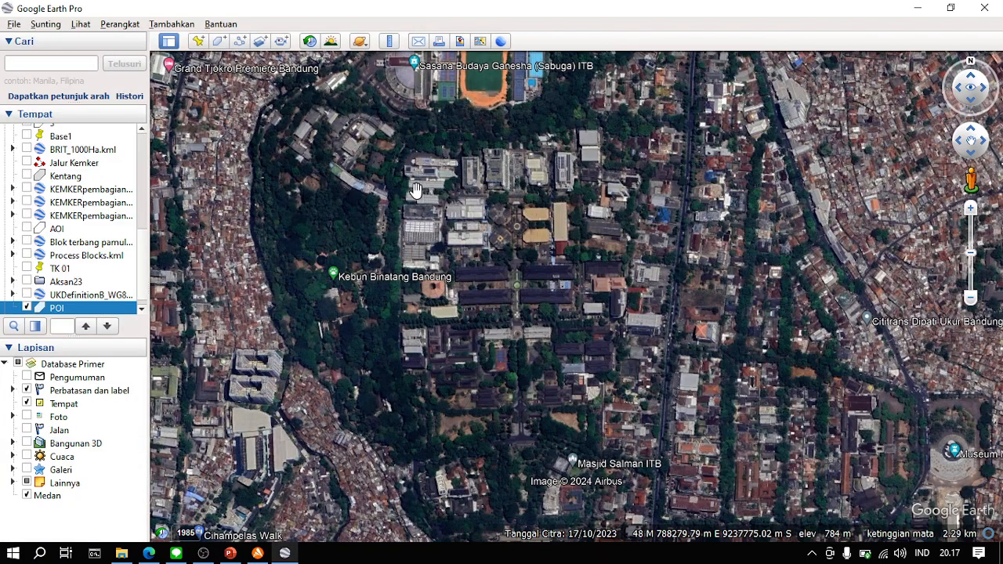
pyautogui.rightClick(96, 313)
pyautogui.click(142, 374)
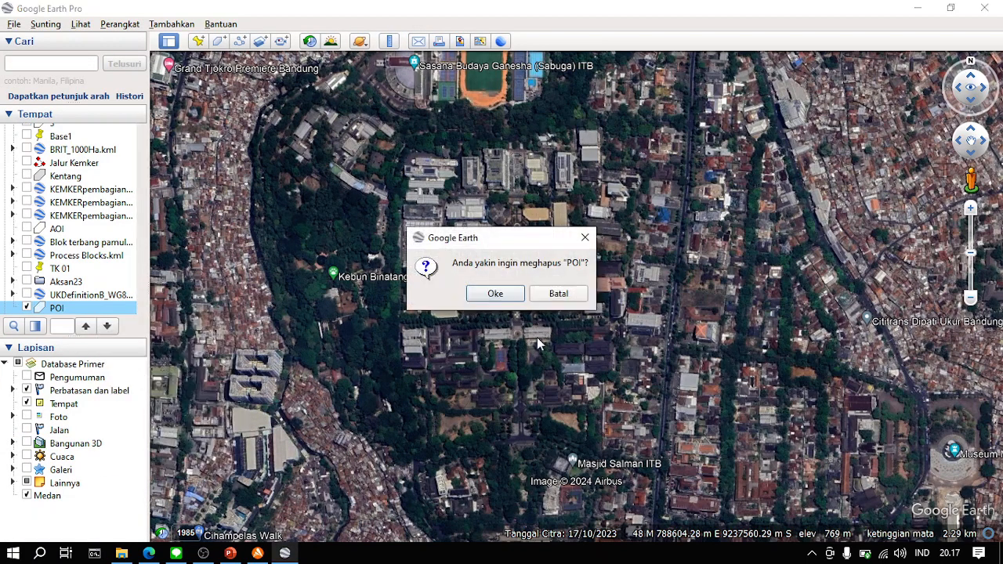
pyautogui.click(495, 294)
# - Draw a new four-corner polygon around the ITB campus, between the Sabuga sports field and Masjid Salman
pyautogui.click(220, 41)
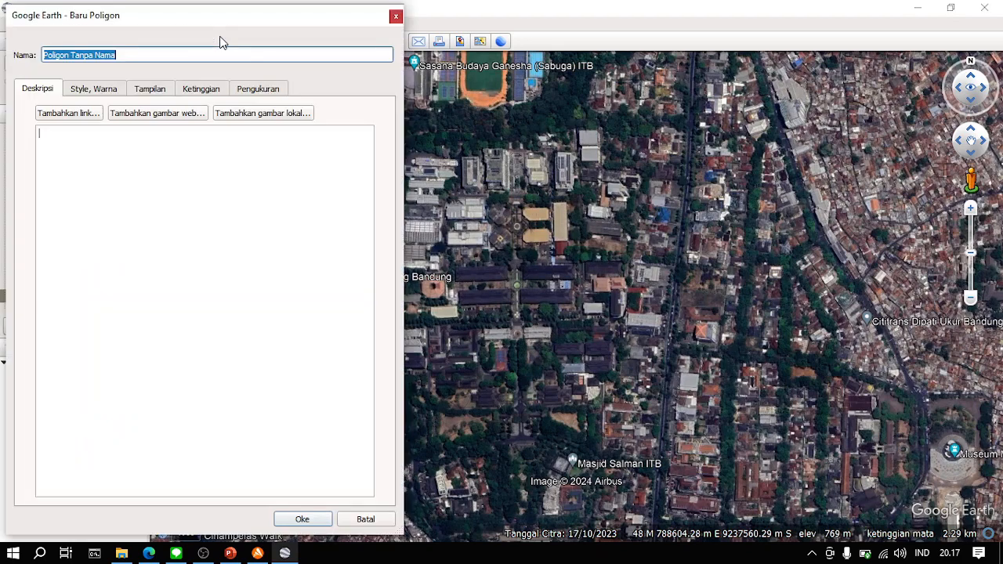
pyautogui.moveTo(352, 25); pyautogui.dragTo(156, 28)
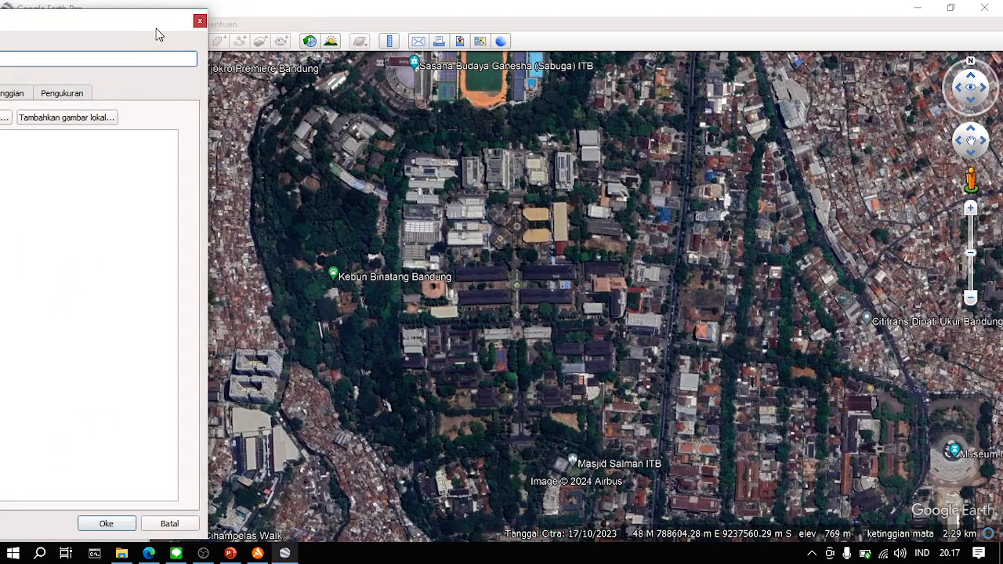
pyautogui.click(393, 133)
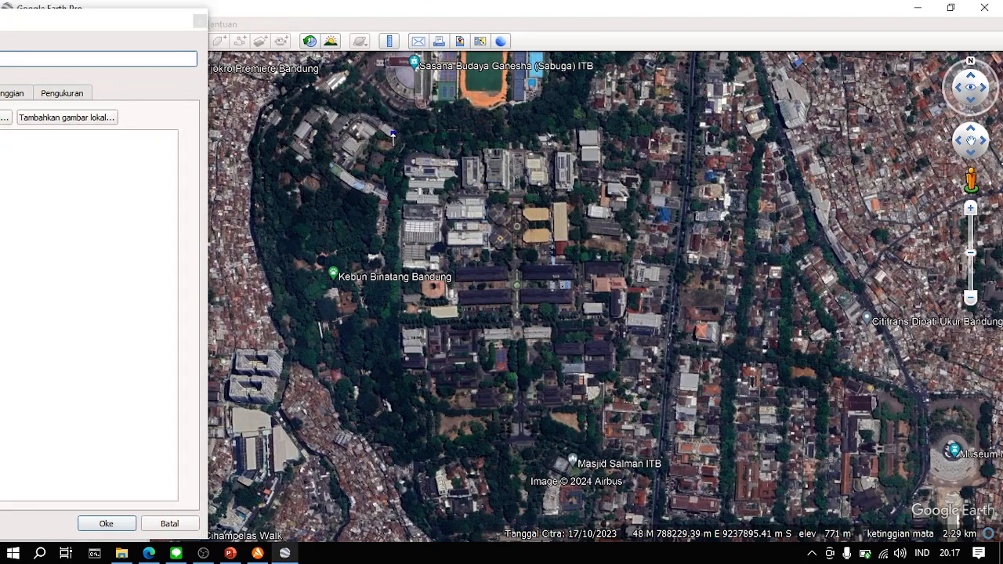
pyautogui.click(650, 131)
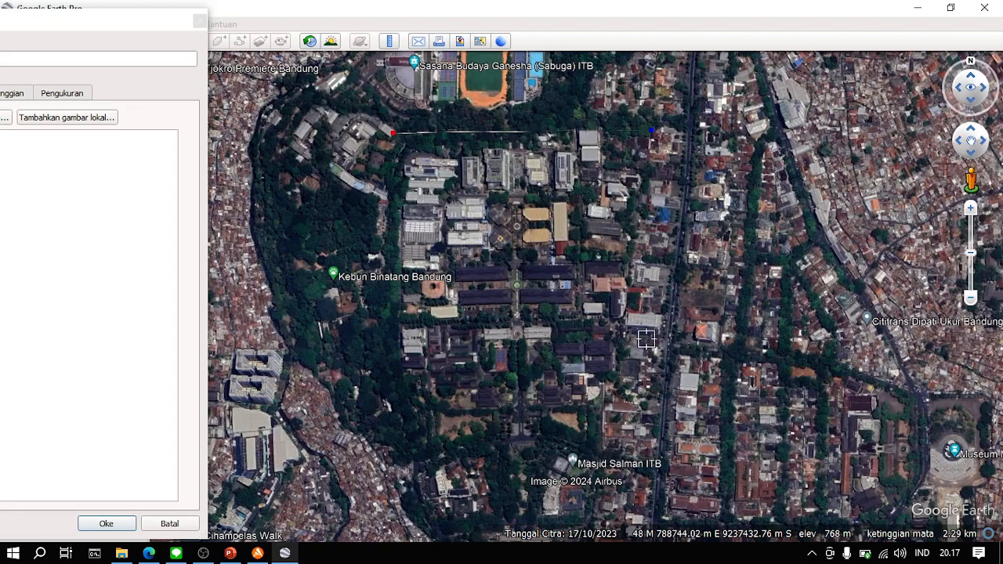
pyautogui.click(627, 413)
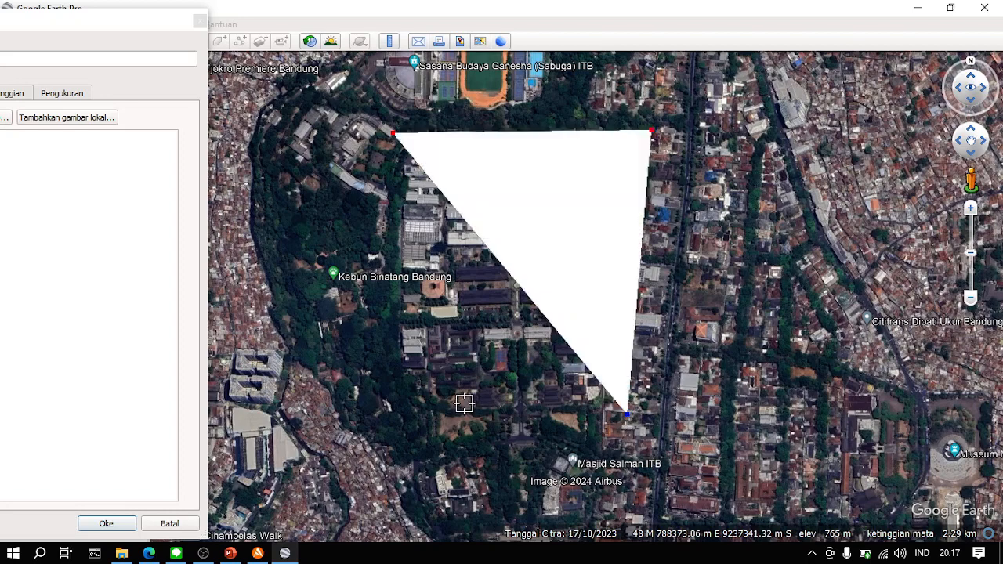
pyautogui.click(389, 408)
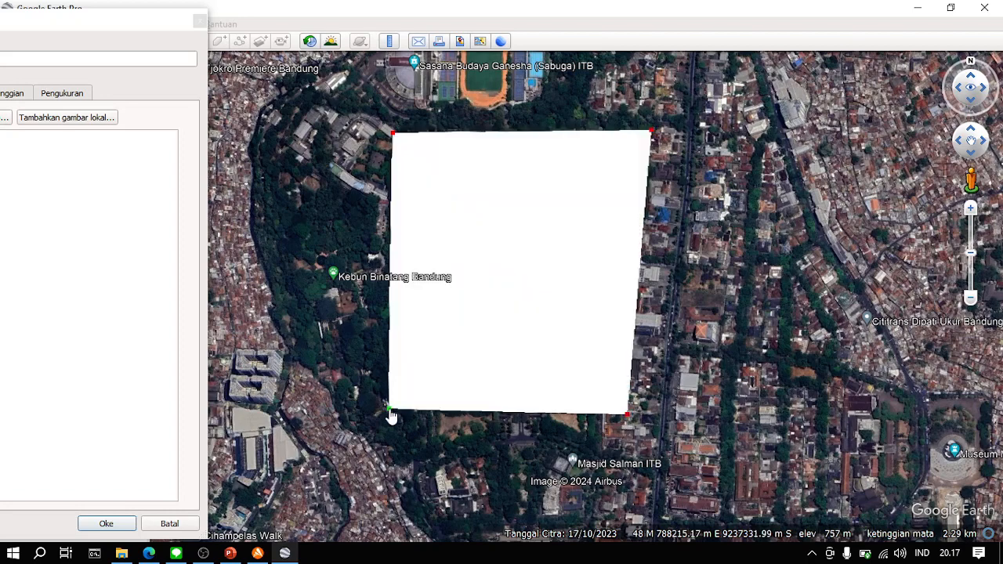
# - Set the campus polygon's area opacity to 50%
pyautogui.moveTo(99, 28); pyautogui.dragTo(332, 41)
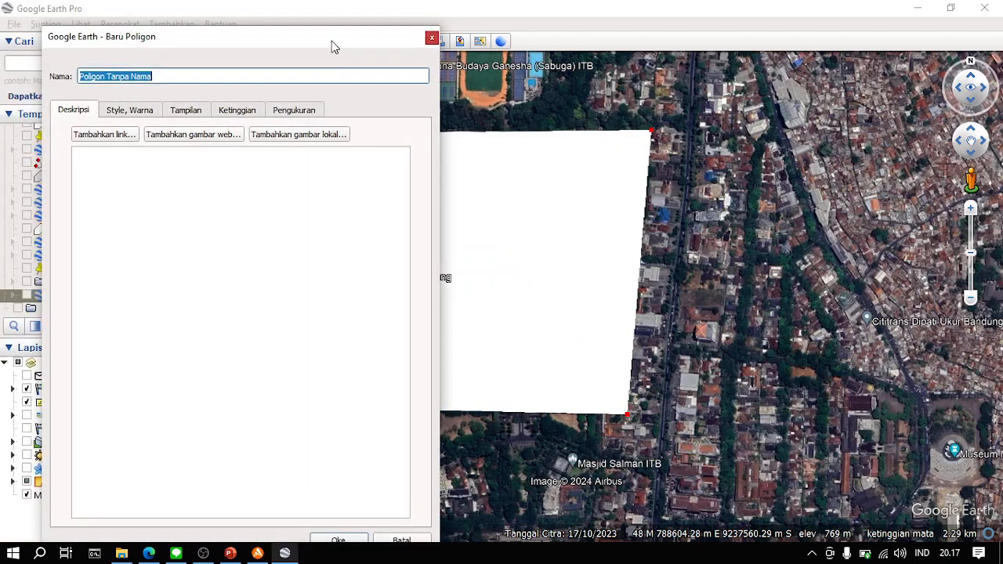
pyautogui.click(146, 114)
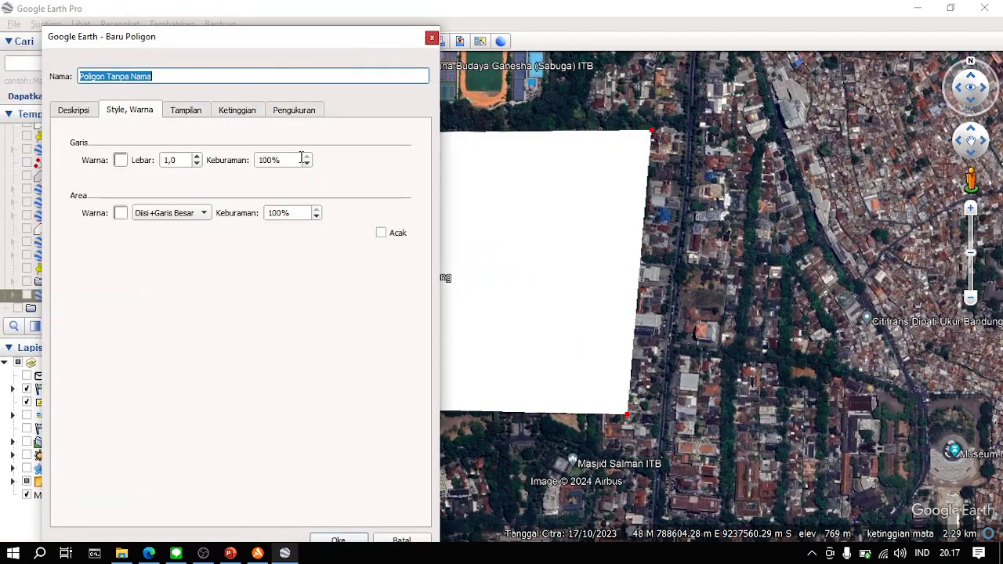
pyautogui.click(310, 213)
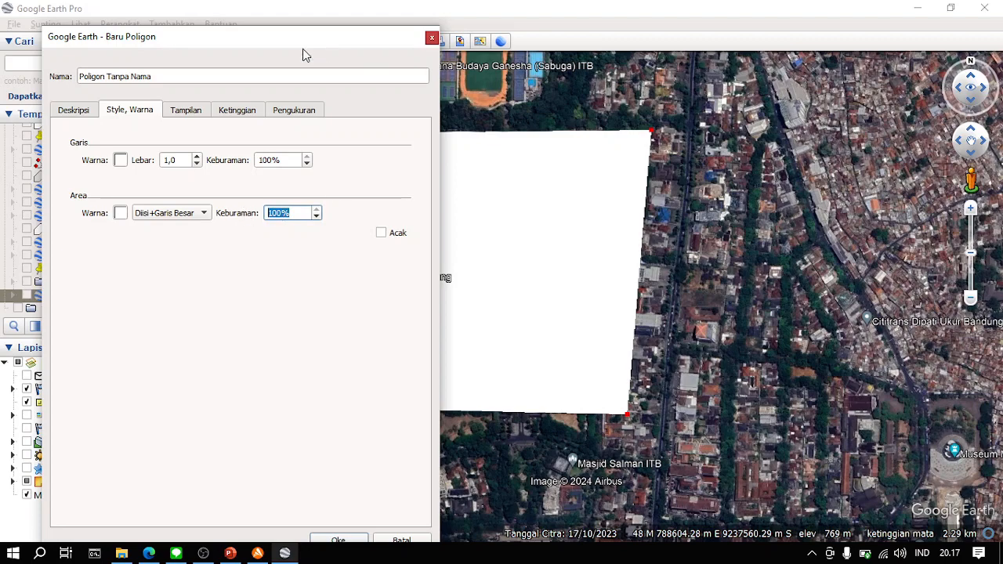
pyautogui.moveTo(304, 55); pyautogui.dragTo(210, 48)
pyautogui.write('50')
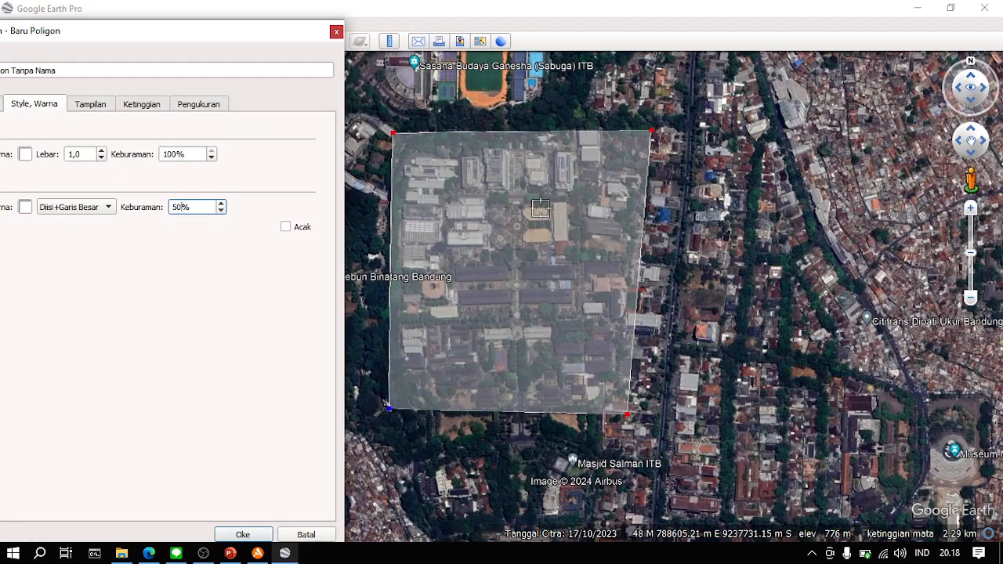
pyautogui.moveTo(232, 36); pyautogui.dragTo(267, 23)
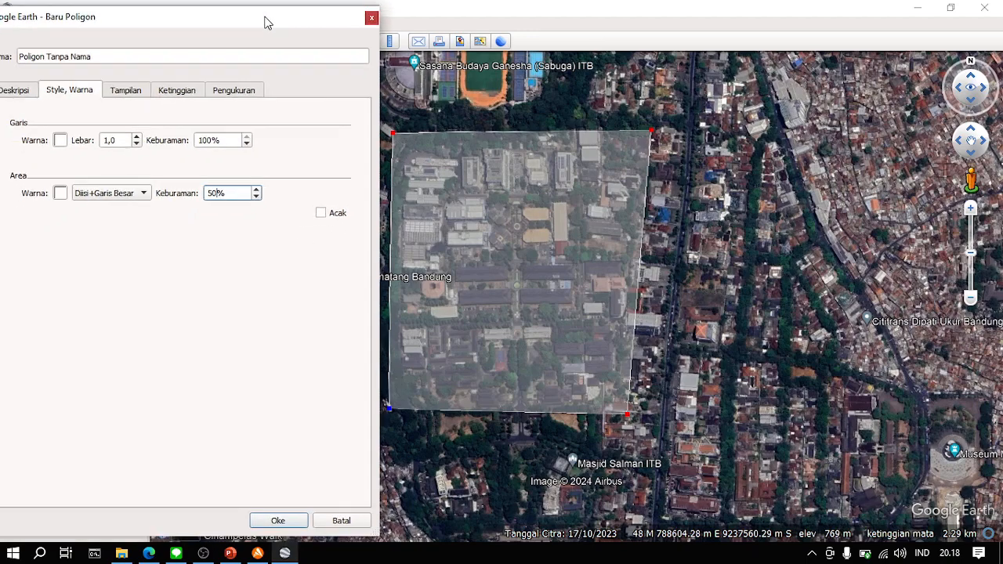
# - Name the campus polygon AOI and save it
pyautogui.moveTo(153, 56); pyautogui.dragTo(3, 62)
pyautogui.write('POI')
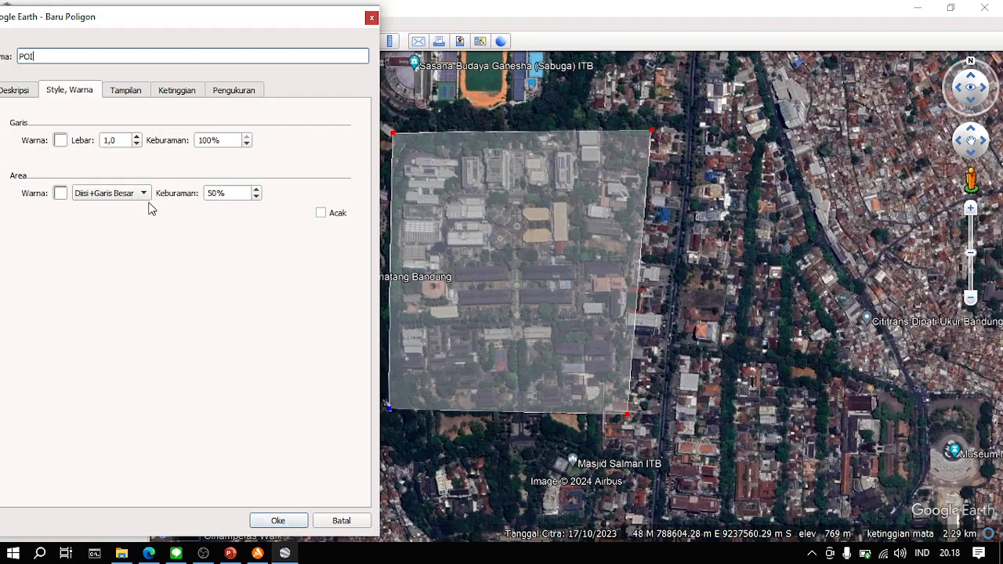
pyautogui.moveTo(75, 57); pyautogui.dragTo(2, 62)
pyautogui.click(270, 521)
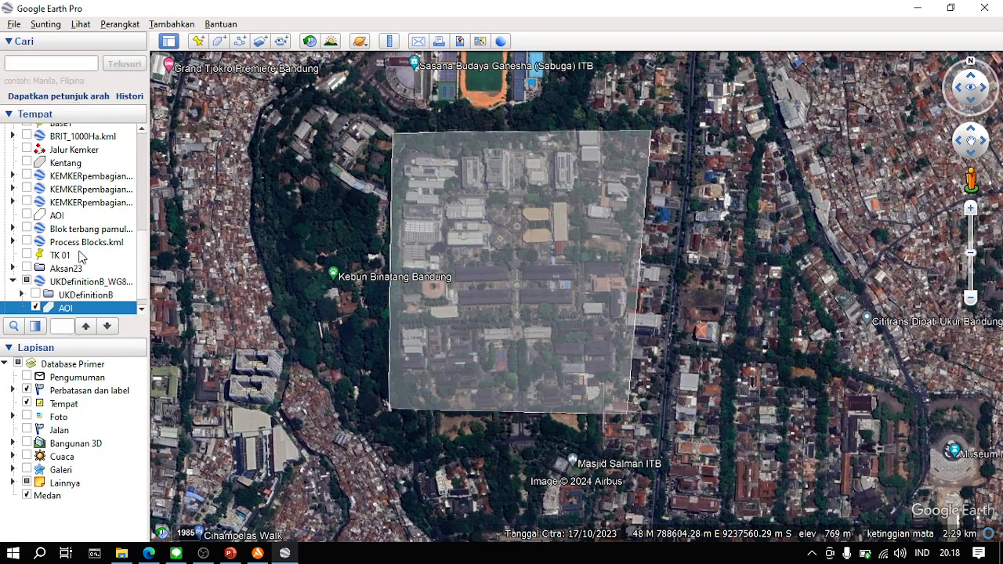
# - Move the new AOI polygon out of the UKDefinitionB KML group into Tempat Sementara
pyautogui.scroll(-1, 81, 255)
pyautogui.moveTo(93, 296)
pyautogui.mouseDown()
pyautogui.moveTo(94, 328)
pyautogui.moveTo(47, 299)
pyautogui.moveTo(92, 312)
pyautogui.mouseUp()
pyautogui.scroll(-1, 92, 277)
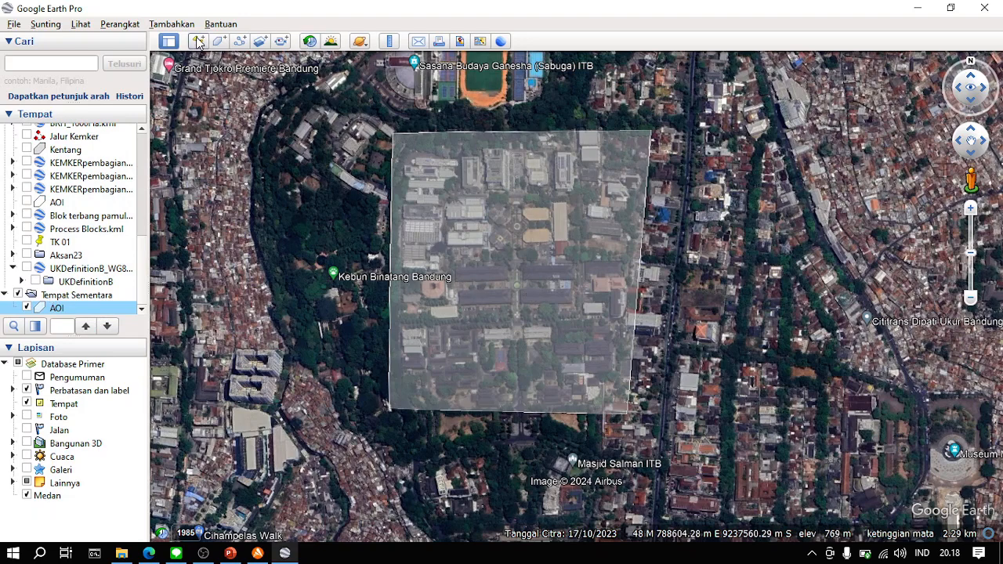
# - Examine the AOI over the campus and check the GCP and ICP requirements on the Tugas slide in PowerPoint, returning to Google Earth
pyautogui.scroll(3, 495, 184)
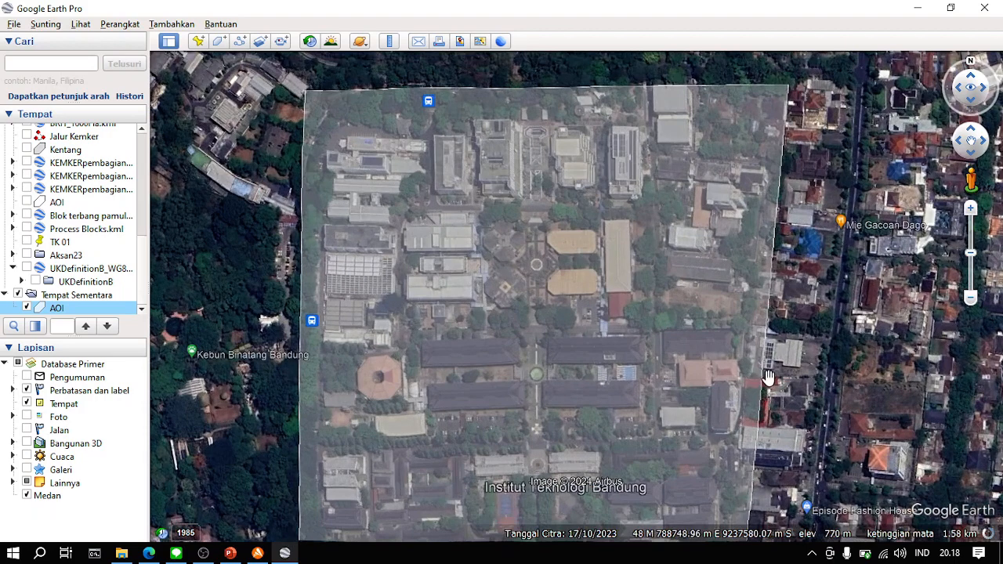
pyautogui.moveTo(768, 378); pyautogui.dragTo(752, 261)
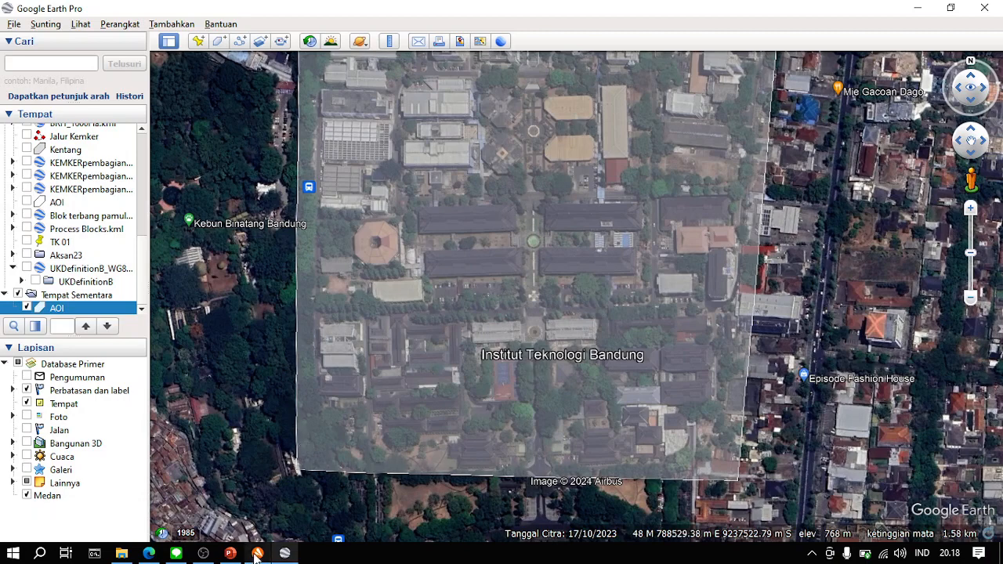
pyautogui.click(231, 554)
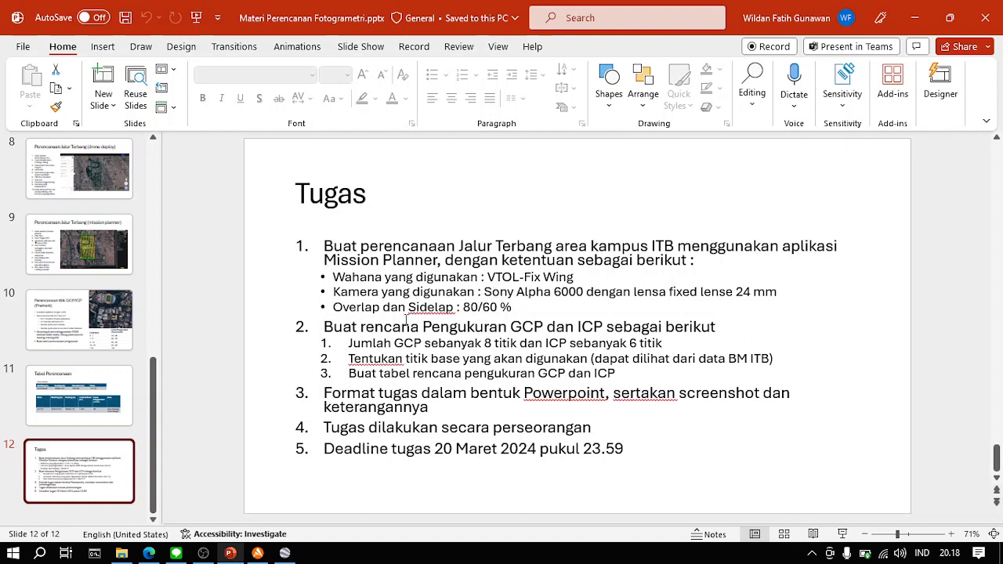
pyautogui.click(285, 554)
pyautogui.moveTo(448, 211); pyautogui.dragTo(421, 380)
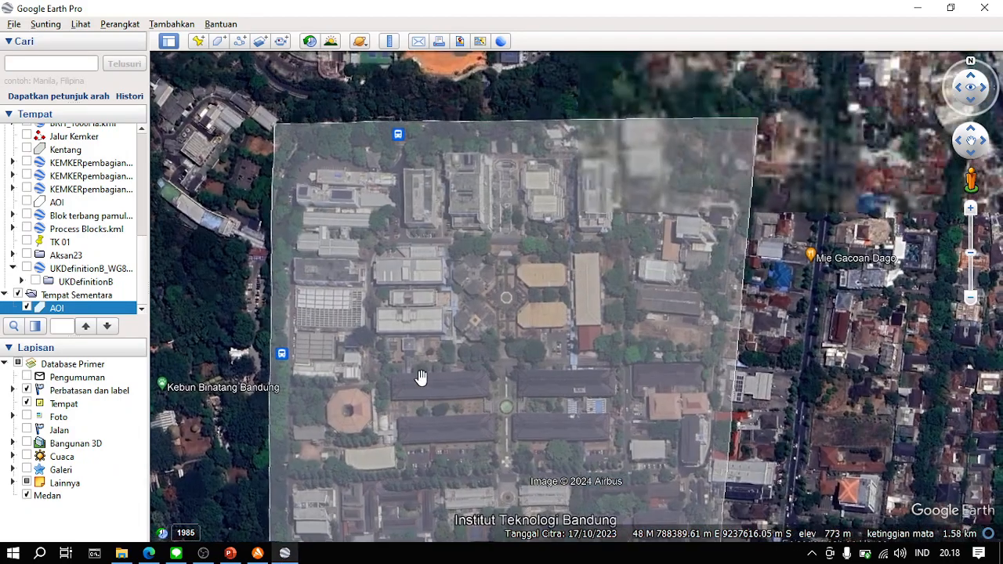
pyautogui.scroll(-2, 471, 264)
pyautogui.moveTo(461, 350); pyautogui.dragTo(477, 312)
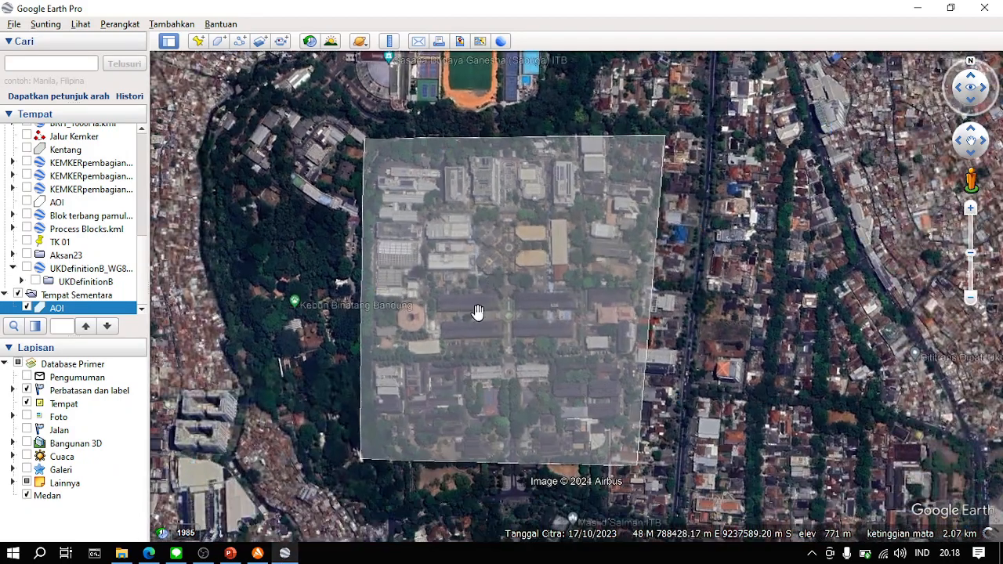
pyautogui.click(229, 554)
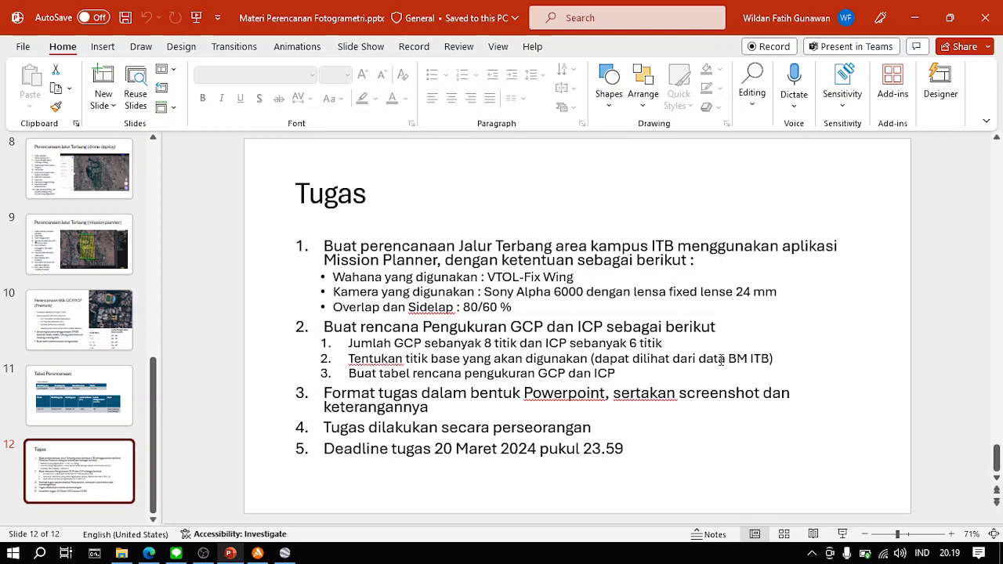
pyautogui.click(284, 553)
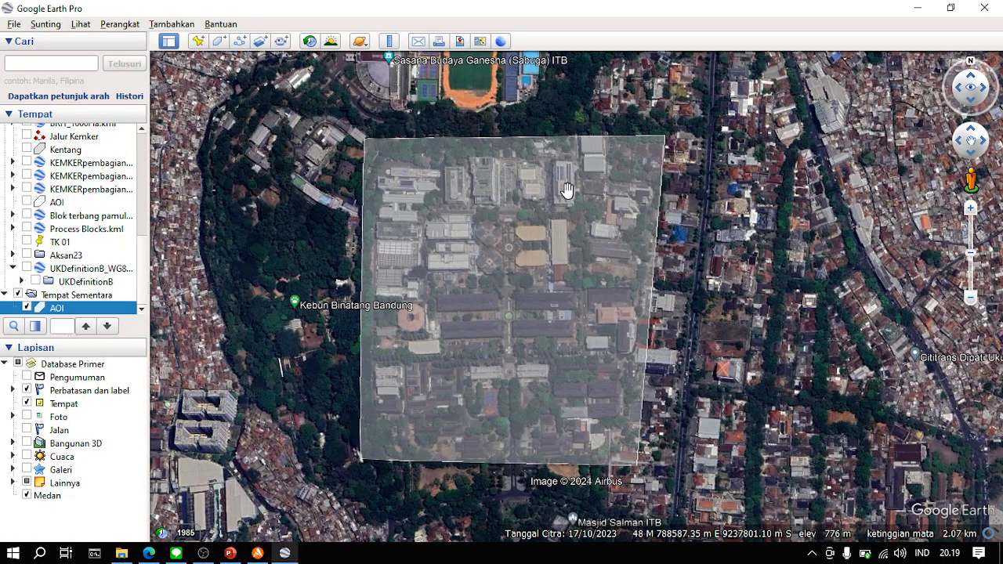
pyautogui.scroll(2, 541, 273)
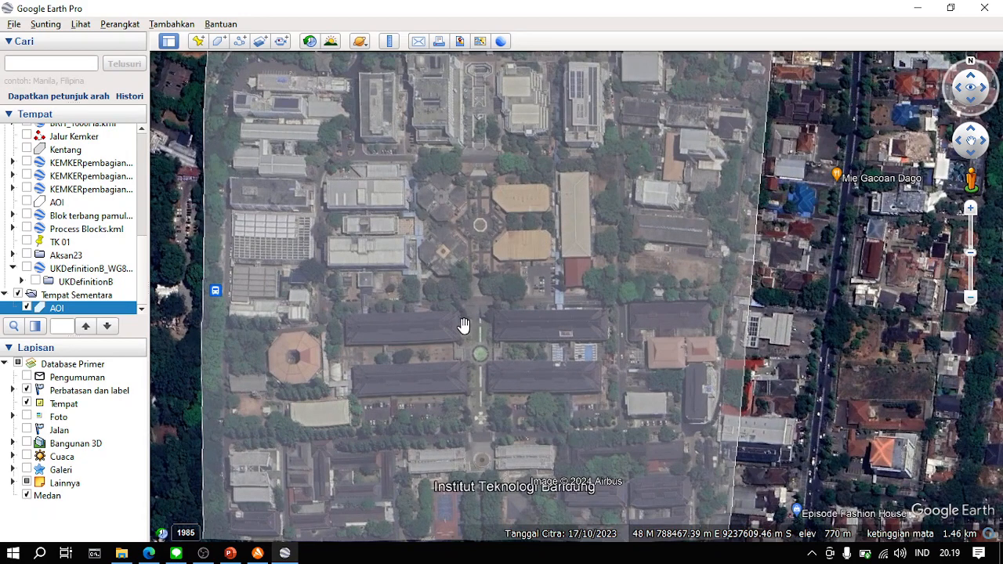
pyautogui.scroll(2, 464, 325)
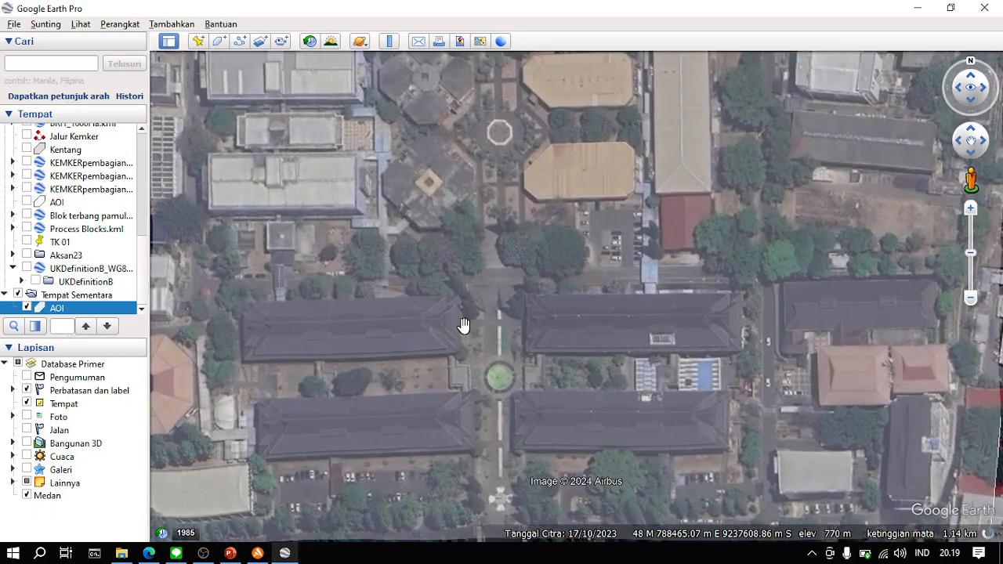
pyautogui.moveTo(500, 325); pyautogui.dragTo(551, 310)
pyautogui.scroll(2, 551, 309)
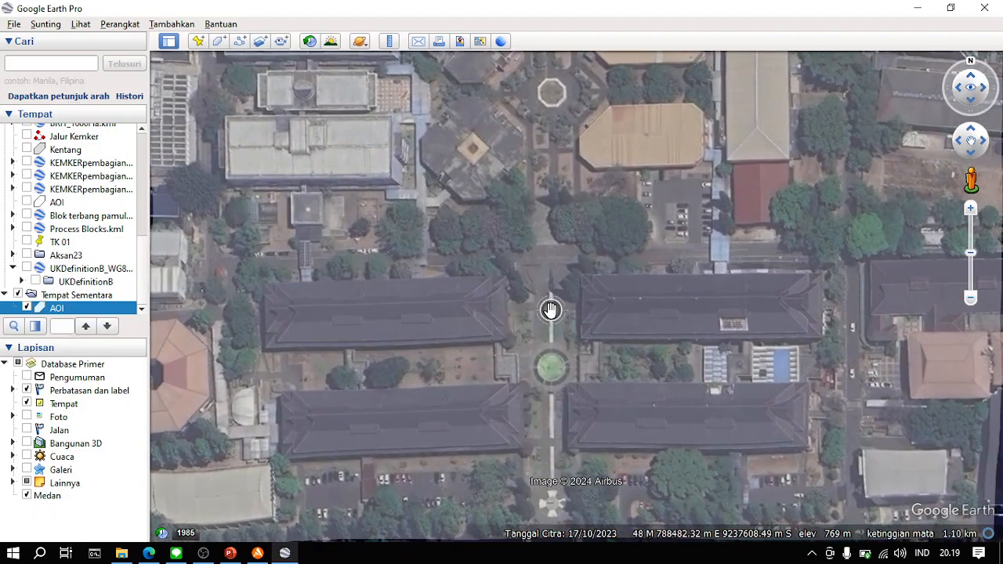
pyautogui.scroll(2, 552, 310)
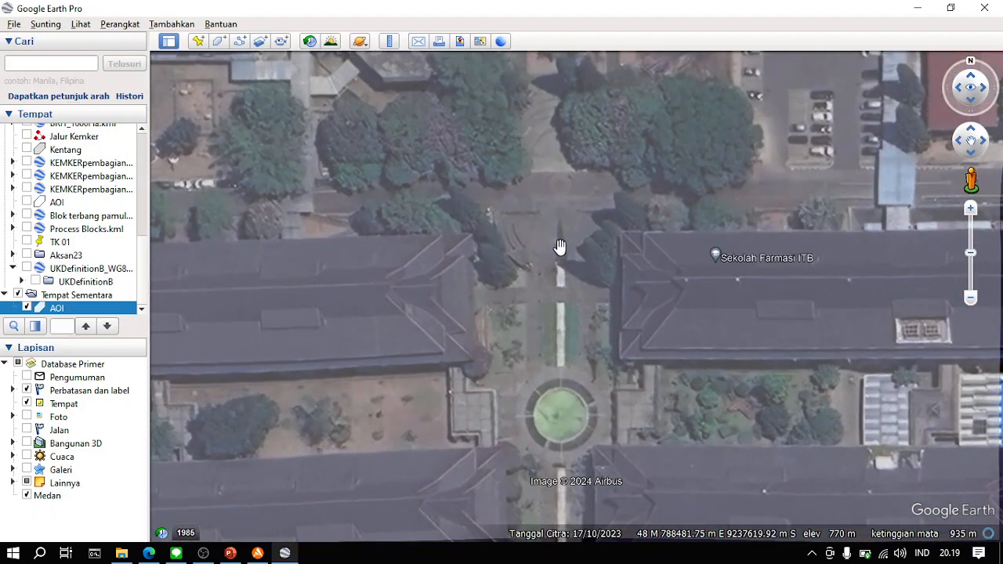
pyautogui.click(200, 44)
pyautogui.moveTo(604, 290); pyautogui.dragTo(562, 257)
pyautogui.click(159, 59)
pyautogui.hotkey('ctrl', 'a')
pyautogui.write('Base')
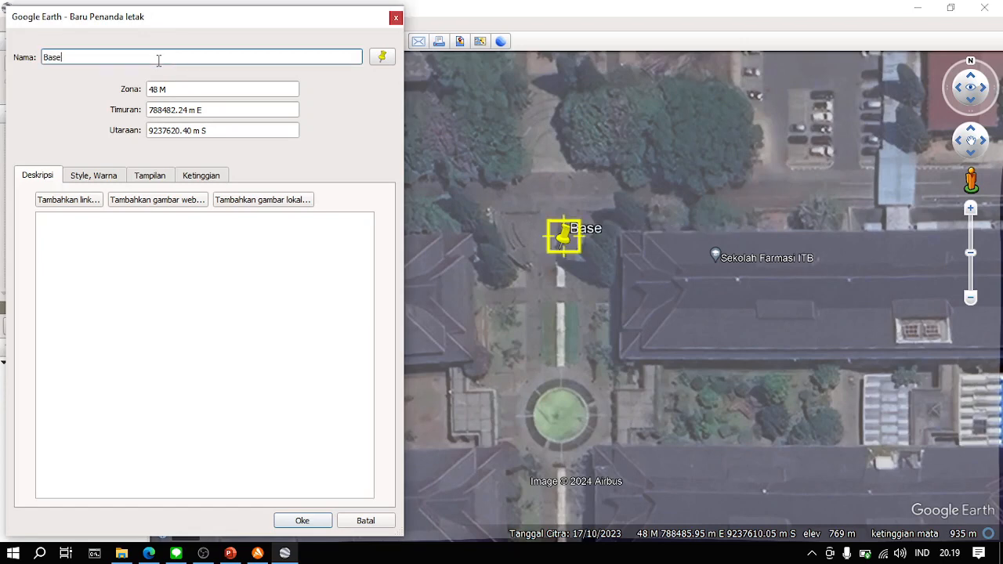
pyautogui.click(11, 555)
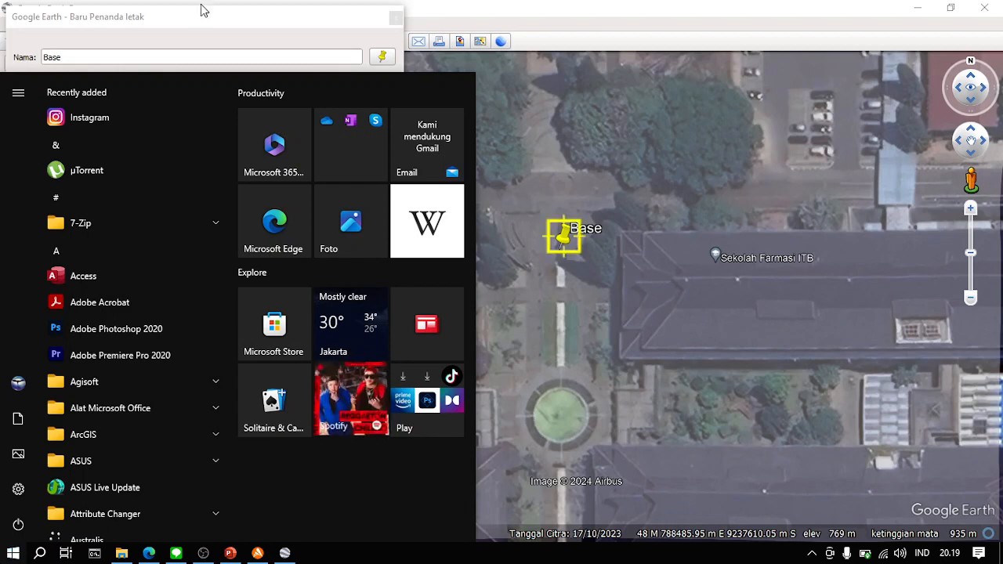
pyautogui.click(148, 28)
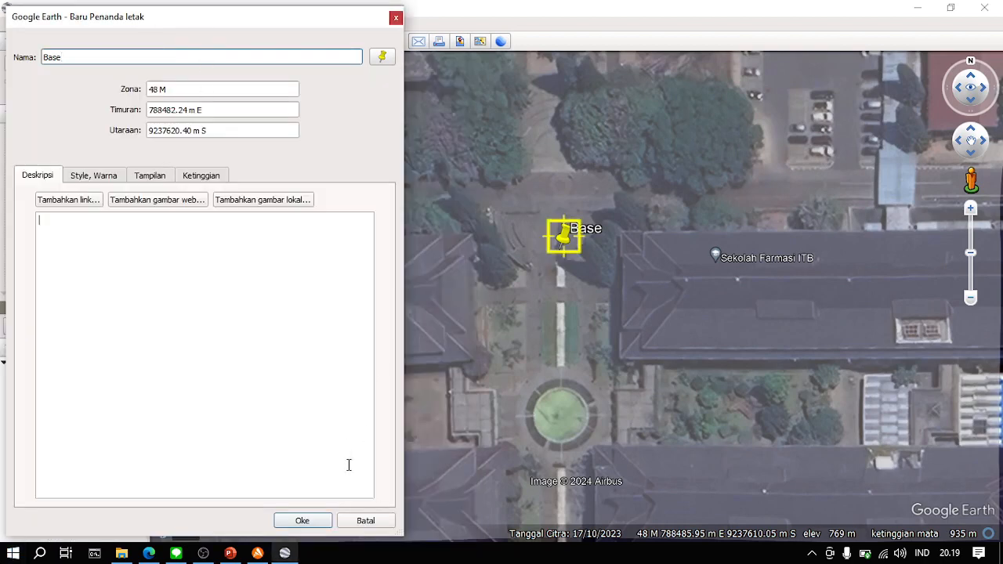
pyautogui.click(365, 521)
# - Set the latitude/longitude display format to Derajat, Menit, Detik in the Google Earth options and recheck the setting
pyautogui.click(222, 24)
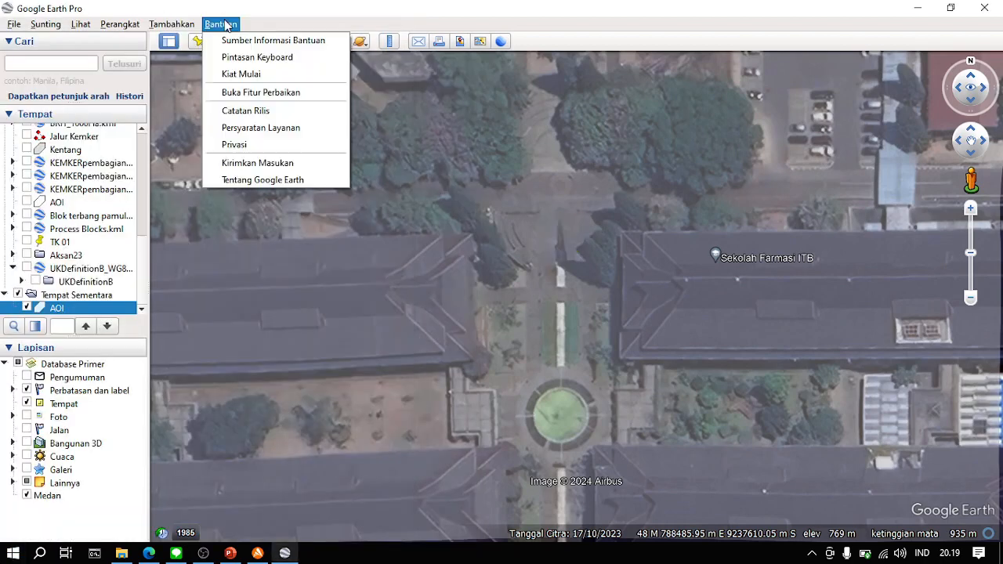
pyautogui.moveTo(117, 26)
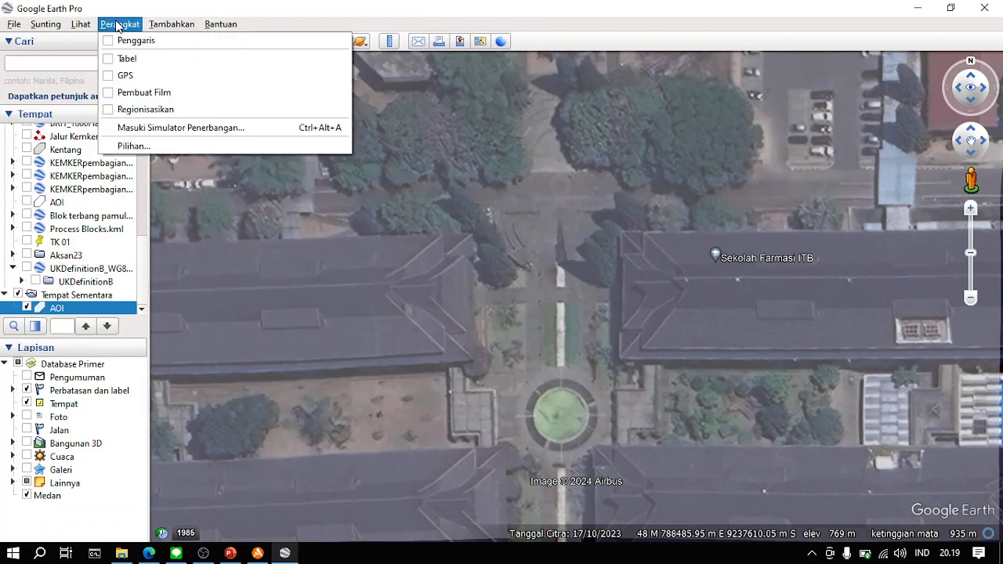
pyautogui.click(168, 148)
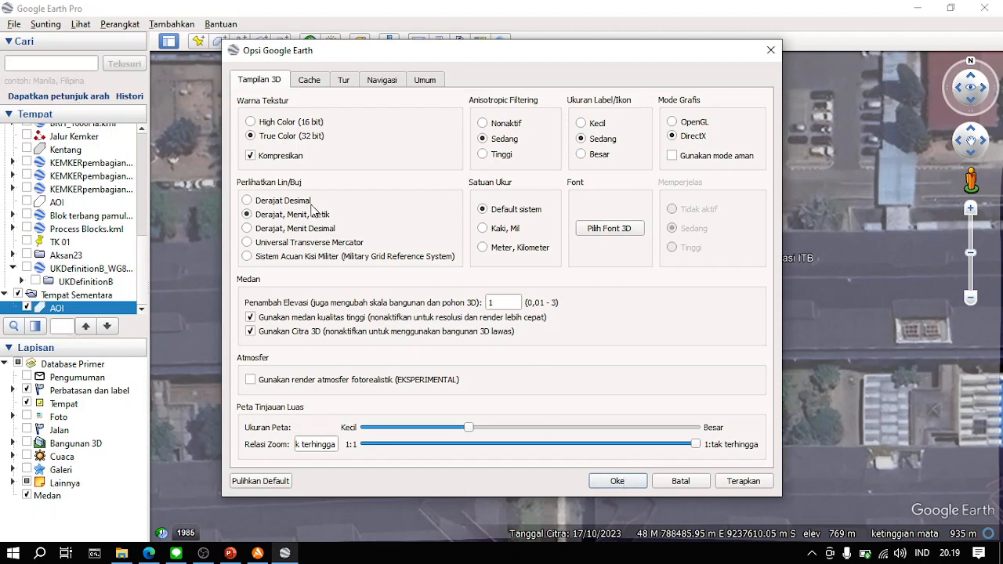
pyautogui.click(617, 481)
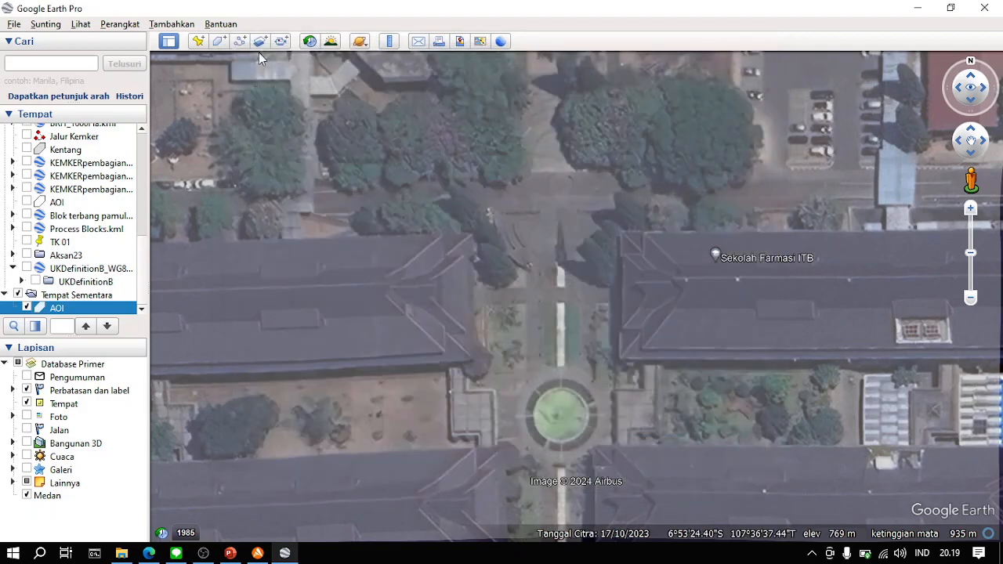
pyautogui.click(177, 24)
pyautogui.moveTo(120, 24)
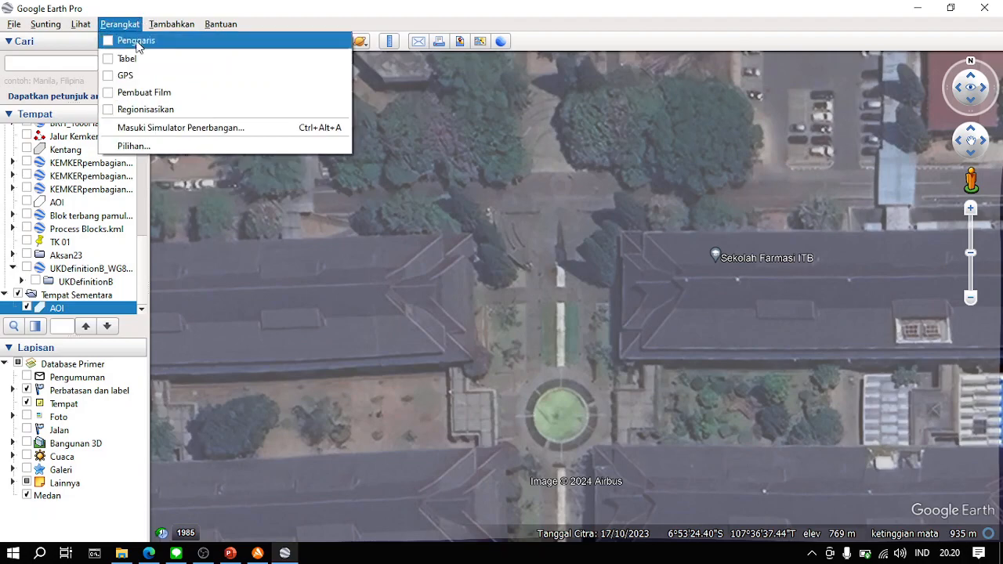
pyautogui.click(159, 147)
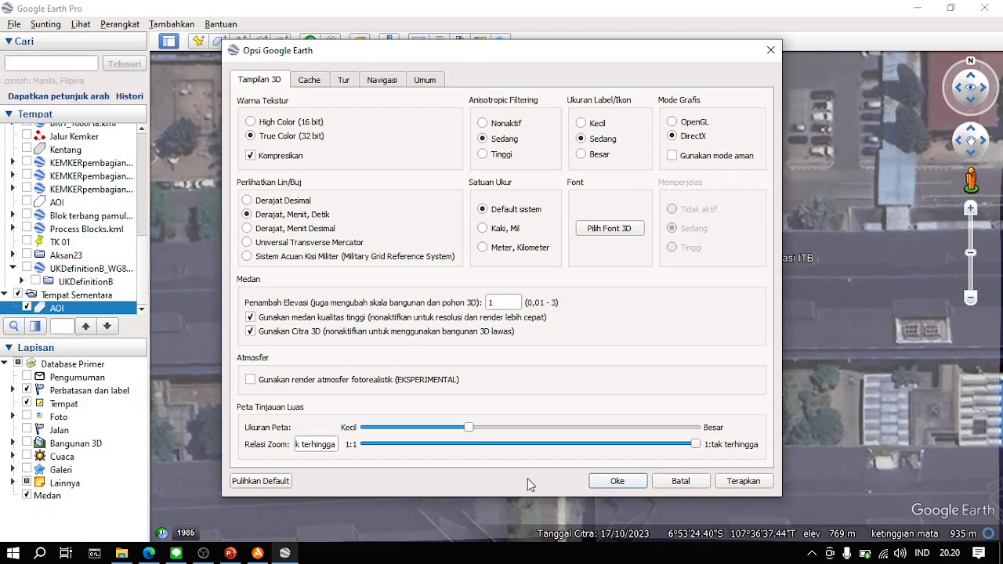
pyautogui.click(631, 482)
# - Create a placemark named Base on the central campus walkway just north of the round green plaza, at 6°53'24.09"S, 107°36'37.31"T
pyautogui.click(197, 42)
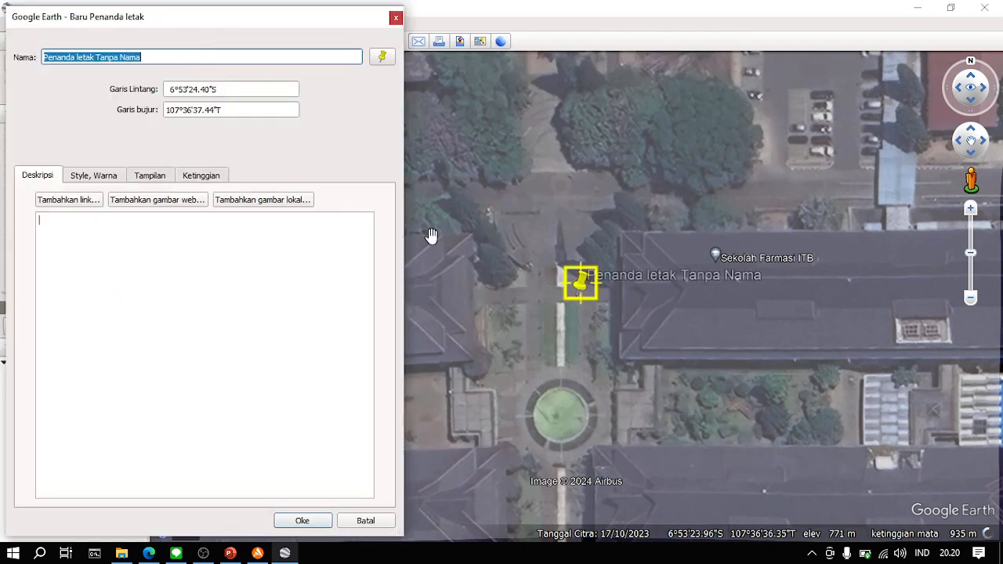
pyautogui.moveTo(578, 296); pyautogui.dragTo(560, 261)
pyautogui.click(151, 55)
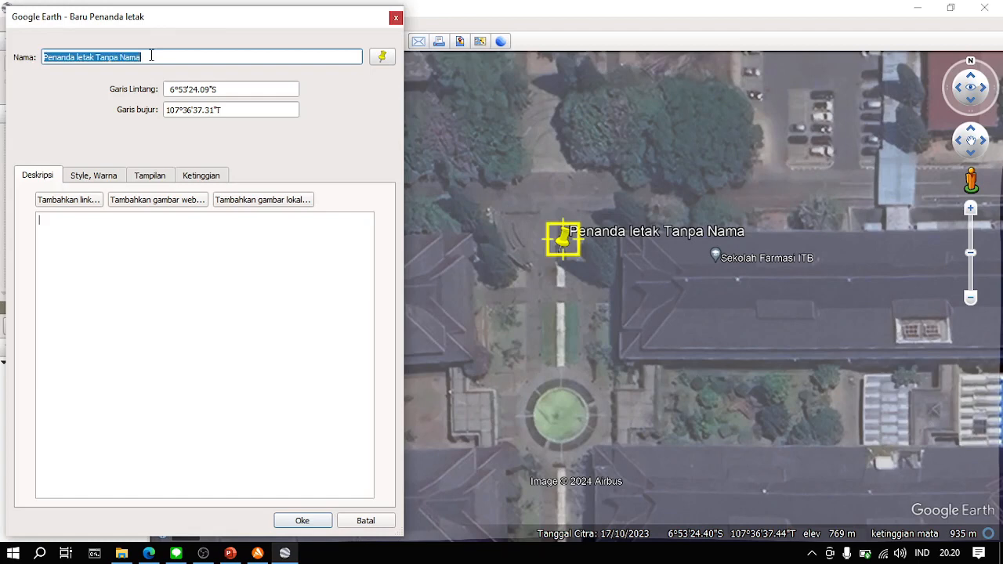
pyautogui.write('Base')
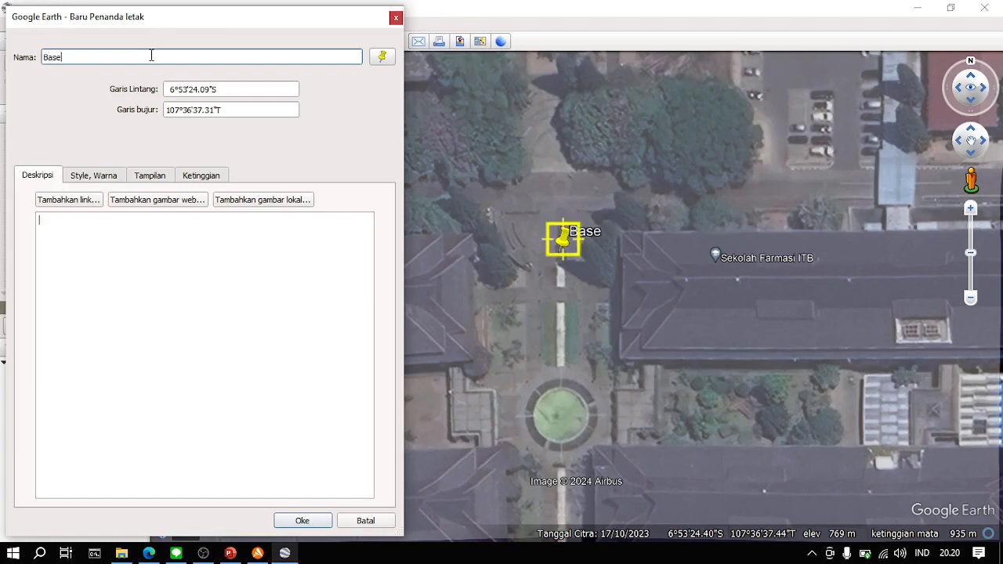
# - Open a new Notepad++ document in a small window beside the placemark dialog and enter the point name Base
pyautogui.press('super')
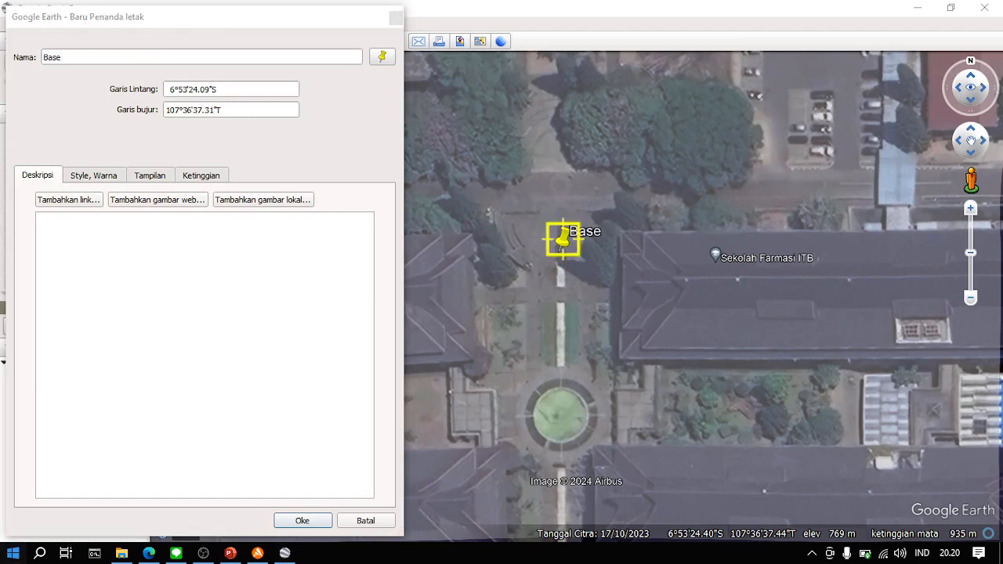
pyautogui.write('note')
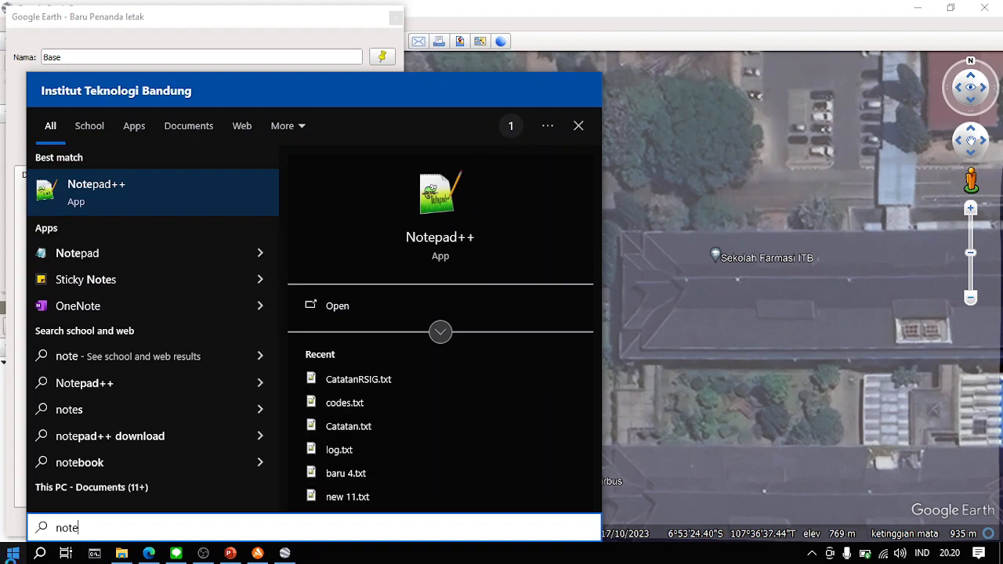
pyautogui.press('Return')
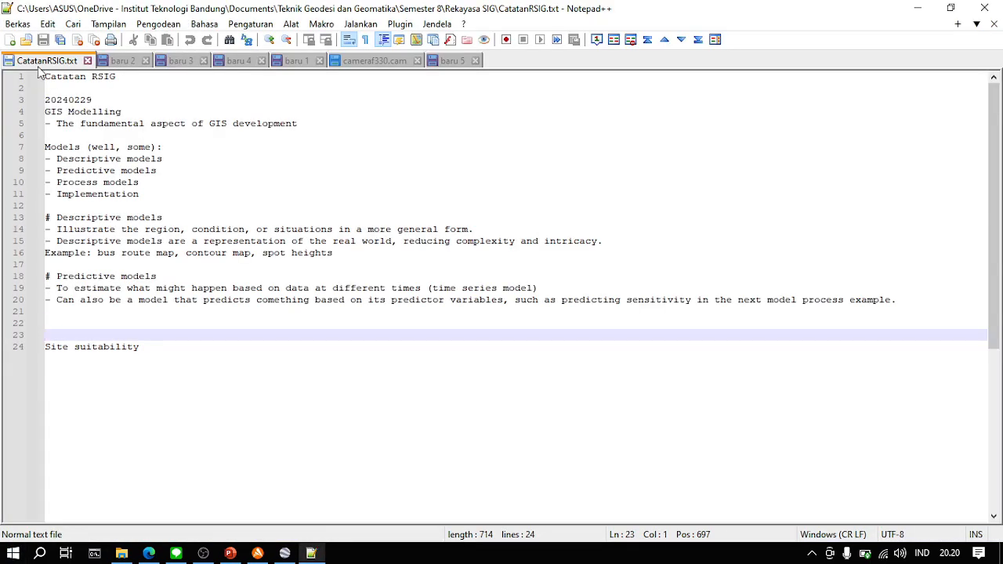
pyautogui.click(8, 39)
pyautogui.moveTo(162, 6); pyautogui.dragTo(615, 118)
pyautogui.write('Base')
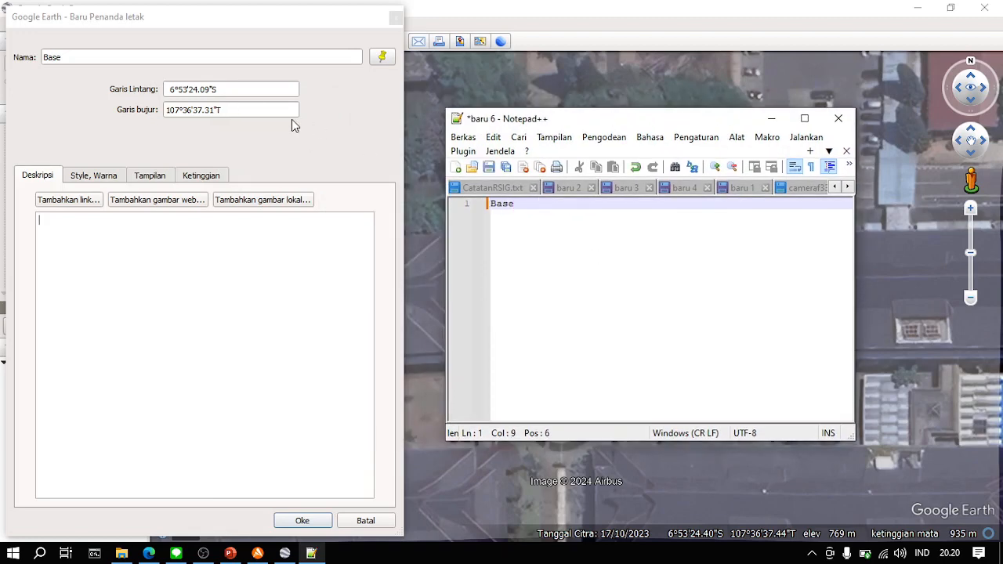
# - Copy the Base placemark's latitude 6°53'24.09"S and longitude 107°36'37.31"T into its line in Notepad++, and save the placemark in Google Earth
pyautogui.moveTo(226, 92); pyautogui.dragTo(125, 93)
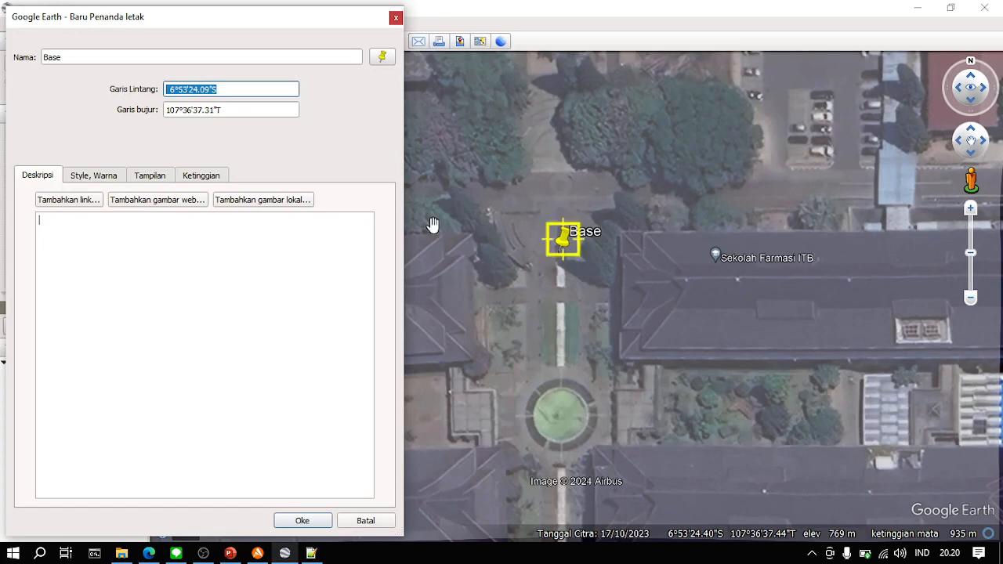
pyautogui.click(311, 554)
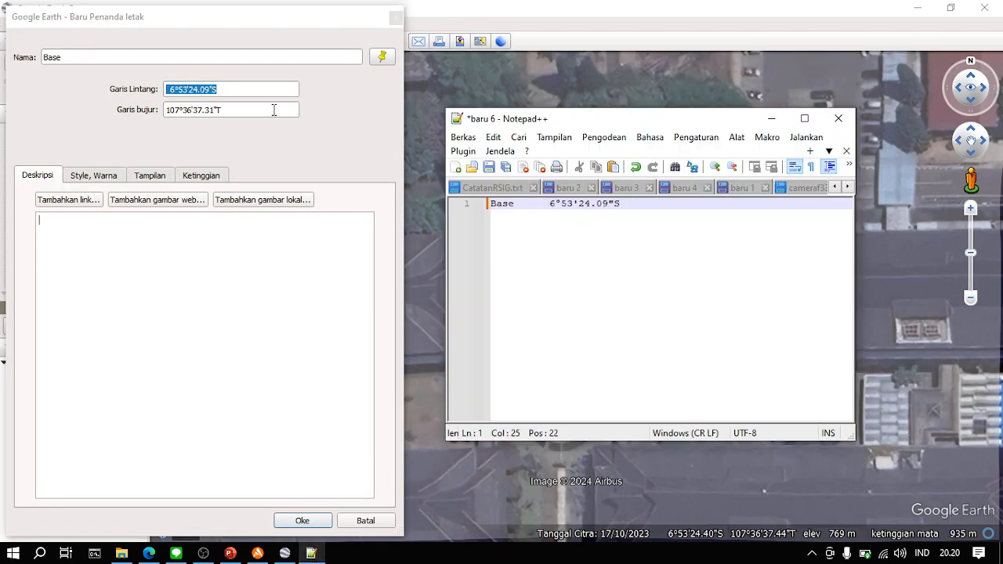
pyautogui.moveTo(283, 109); pyautogui.dragTo(109, 109)
pyautogui.click(311, 554)
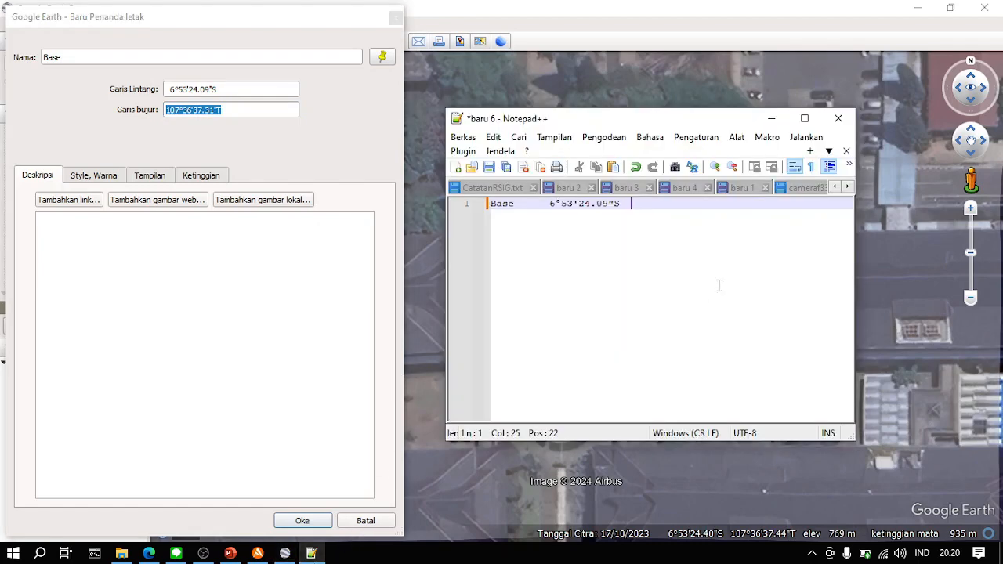
pyautogui.click(352, 138)
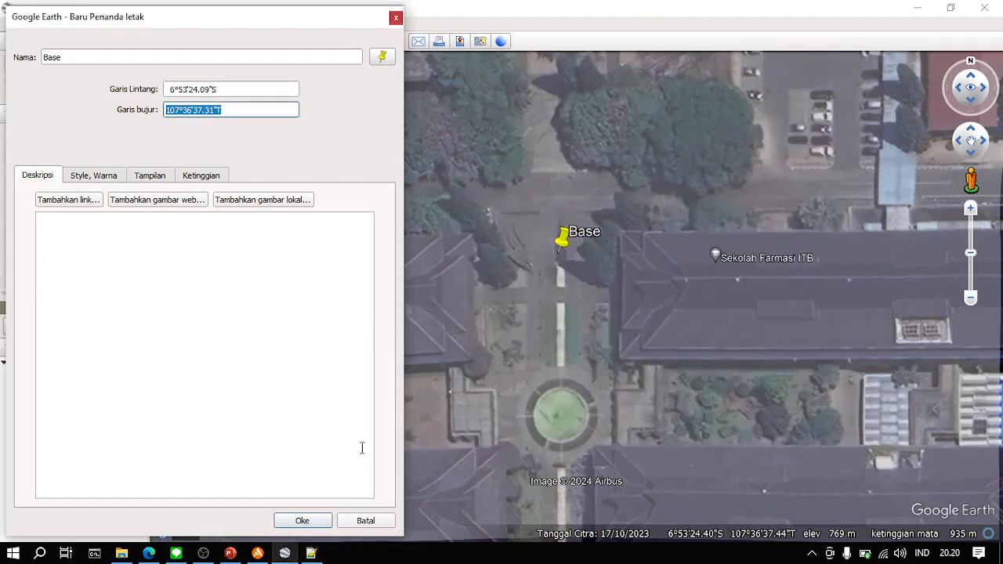
pyautogui.click(307, 520)
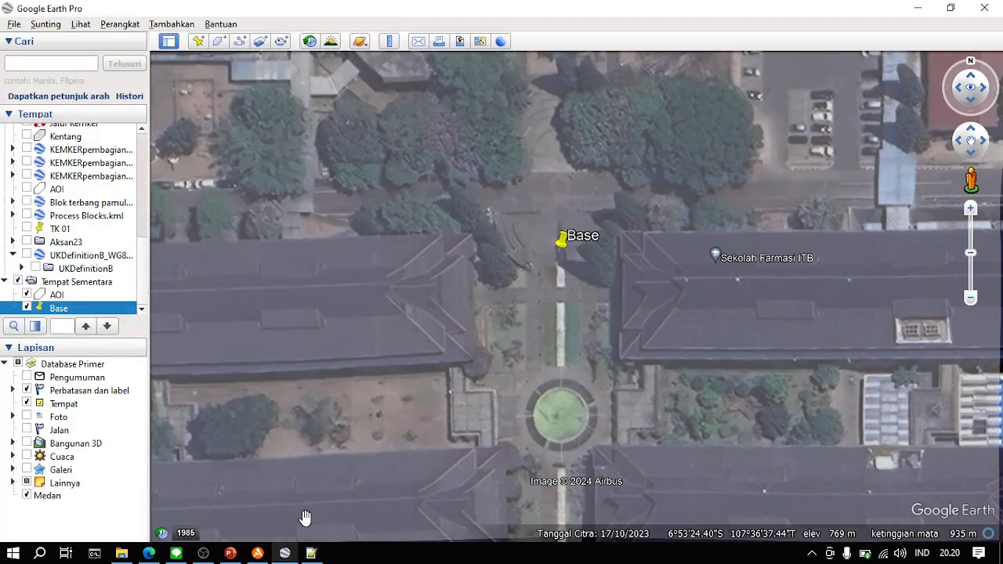
# - Recheck the required numbers of GCP and ICP points on the Tugas slide in PowerPoint, then return to Google Earth
pyautogui.scroll(-5, 465, 297)
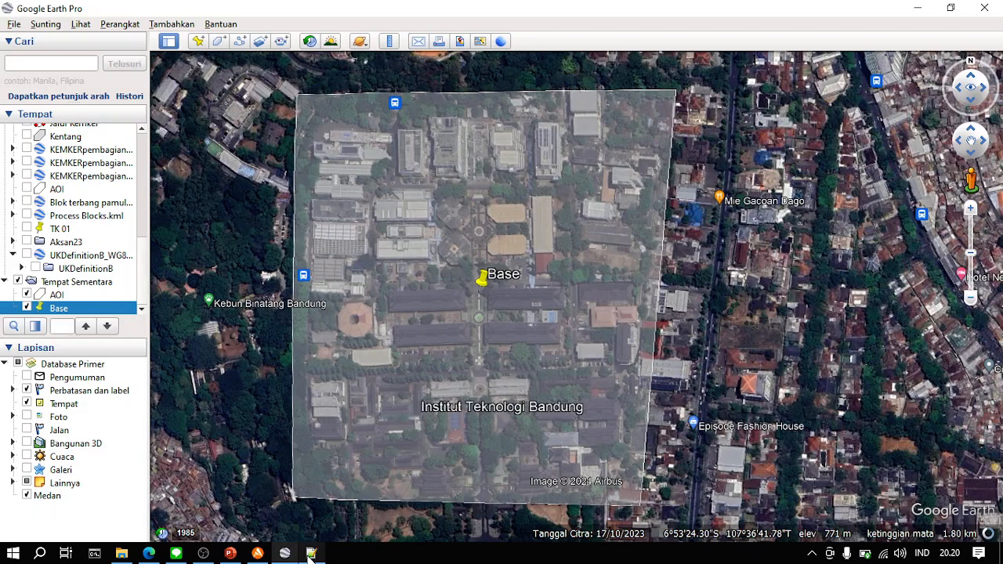
pyautogui.moveTo(310, 555)
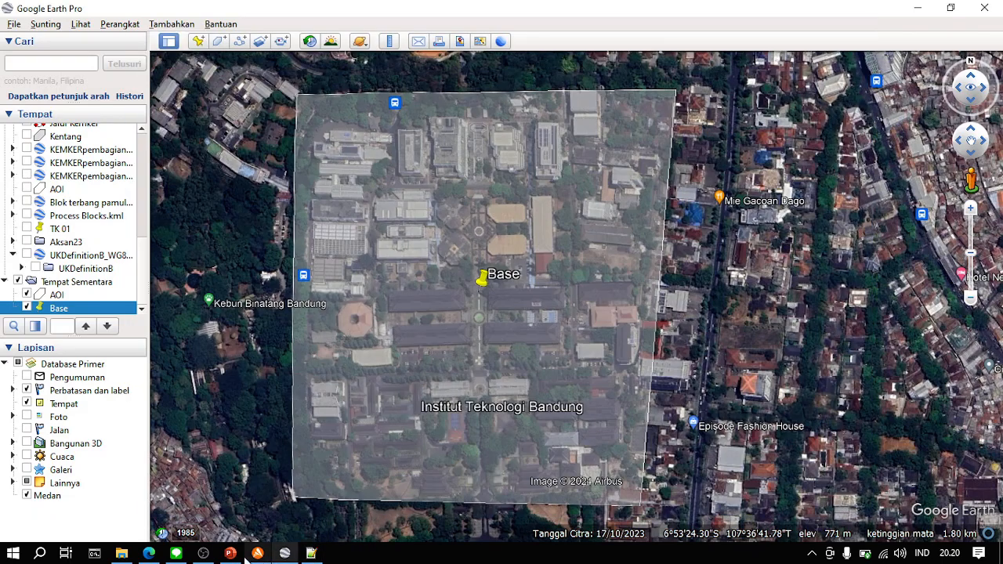
pyautogui.click(229, 554)
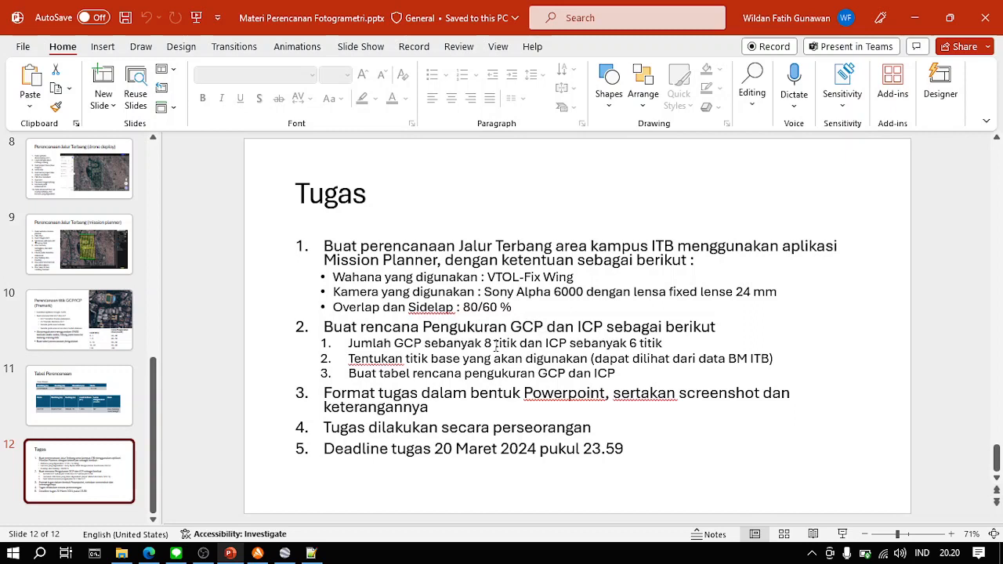
pyautogui.click(284, 553)
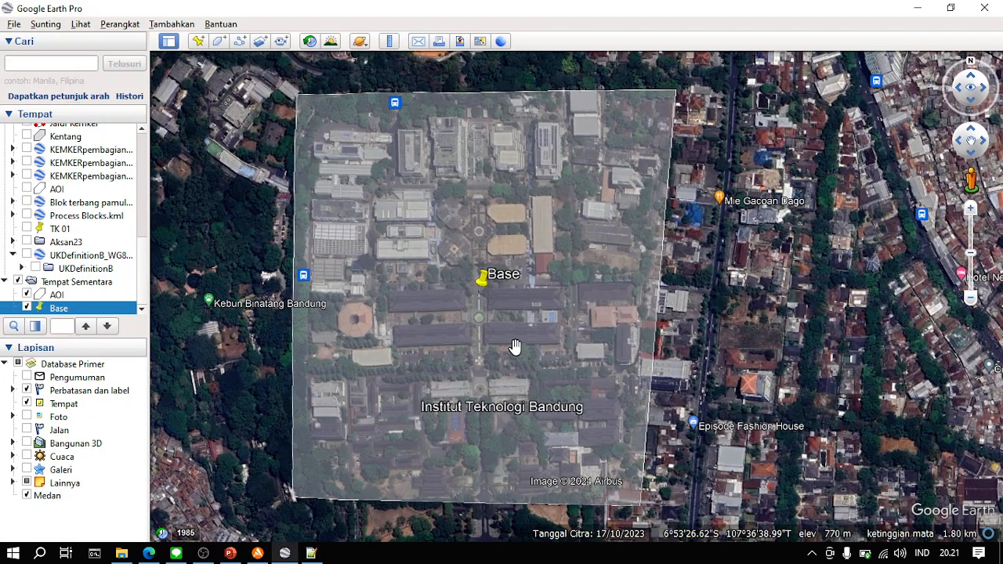
# - Place a placemark named GCP1 inside the AOI's northwest corner at 6°53'16.81"S, 107°36'30.18"T and save it
pyautogui.moveTo(515, 347); pyautogui.dragTo(580, 350)
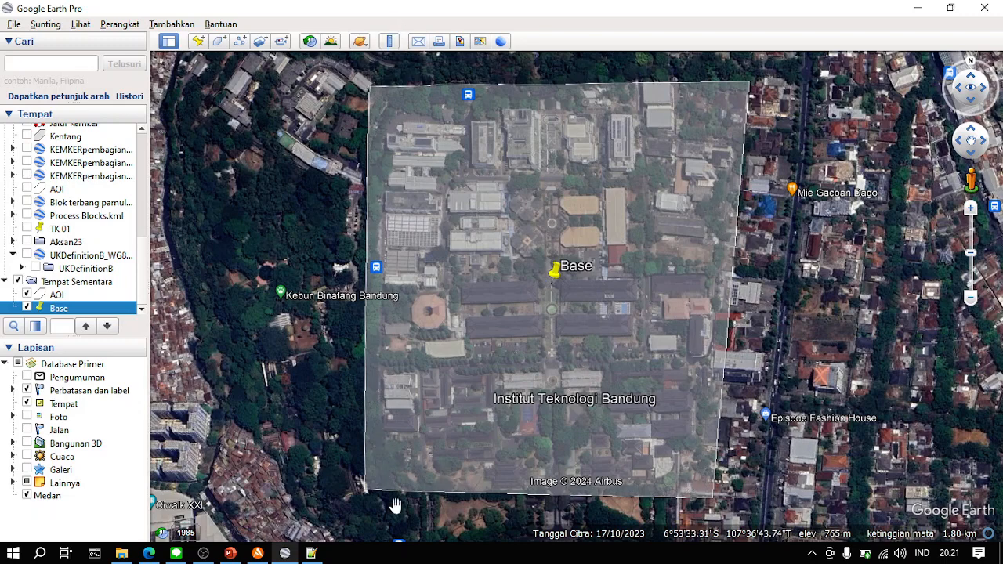
pyautogui.click(198, 41)
pyautogui.moveTo(578, 286); pyautogui.dragTo(478, 160)
pyautogui.moveTo(574, 259); pyautogui.dragTo(700, 263)
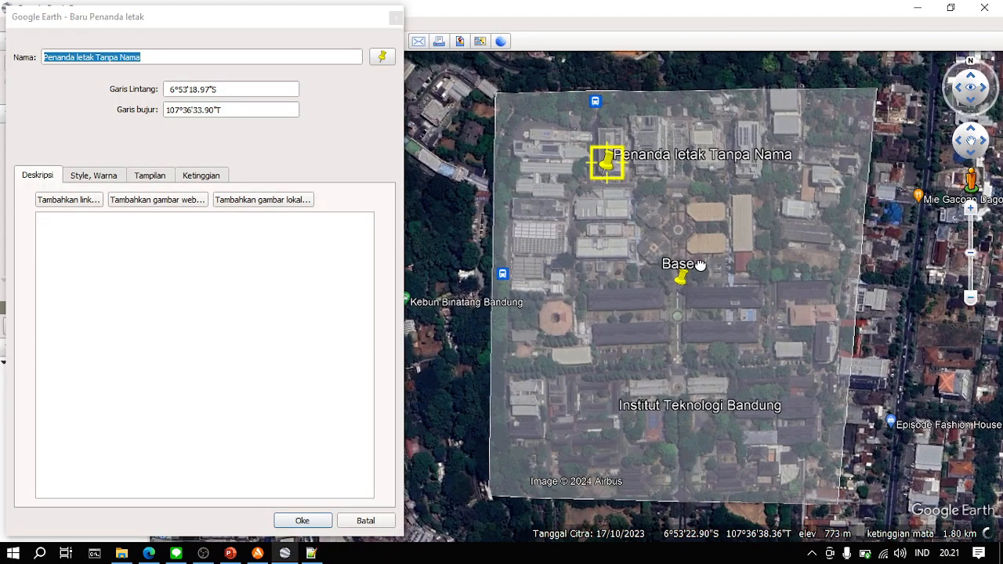
pyautogui.moveTo(608, 166); pyautogui.dragTo(523, 137)
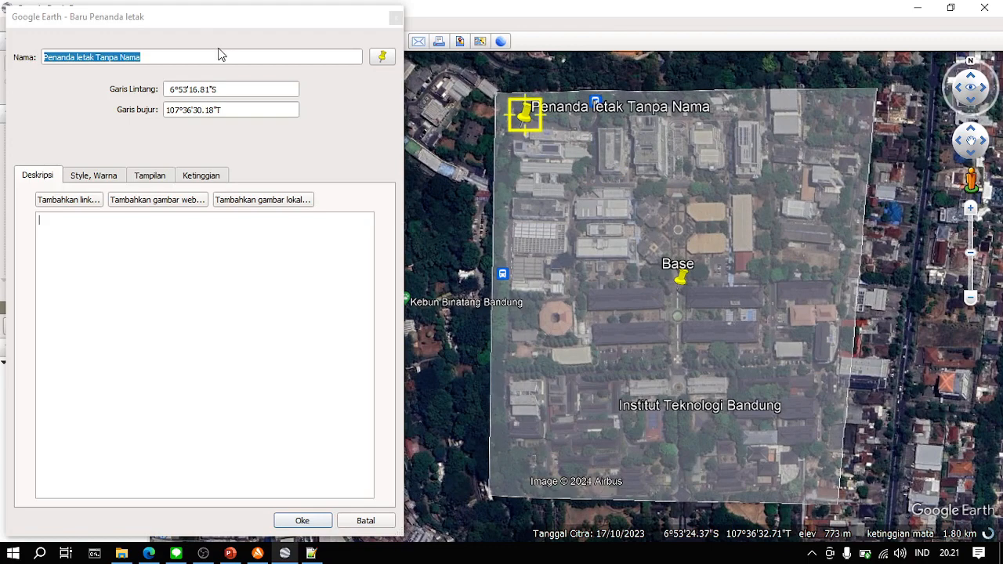
pyautogui.click(213, 55)
pyautogui.tripleClick(212, 56)
pyautogui.write('GCP1')
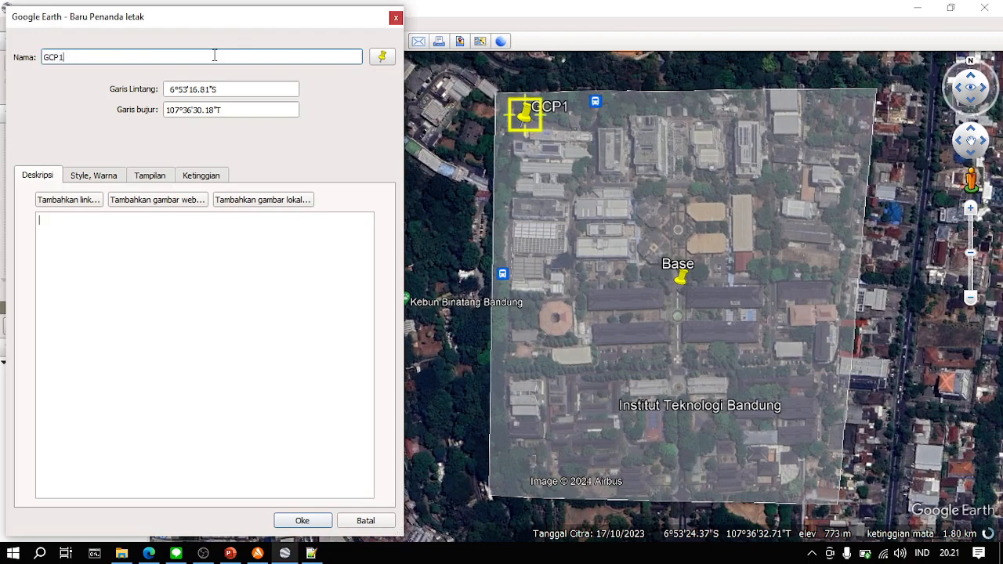
pyautogui.press('Return')
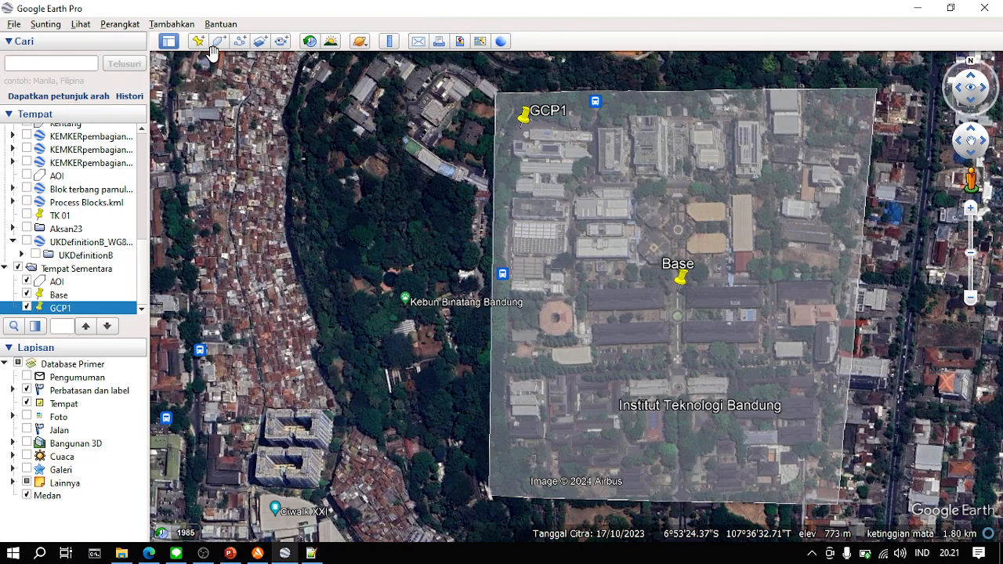
# - Create a placemark named GCP2 near the AOI's northeast corner, positioned at 6°53'16.00"S, 107°36'41.06"T
pyautogui.click(198, 40)
pyautogui.write('GCP2')
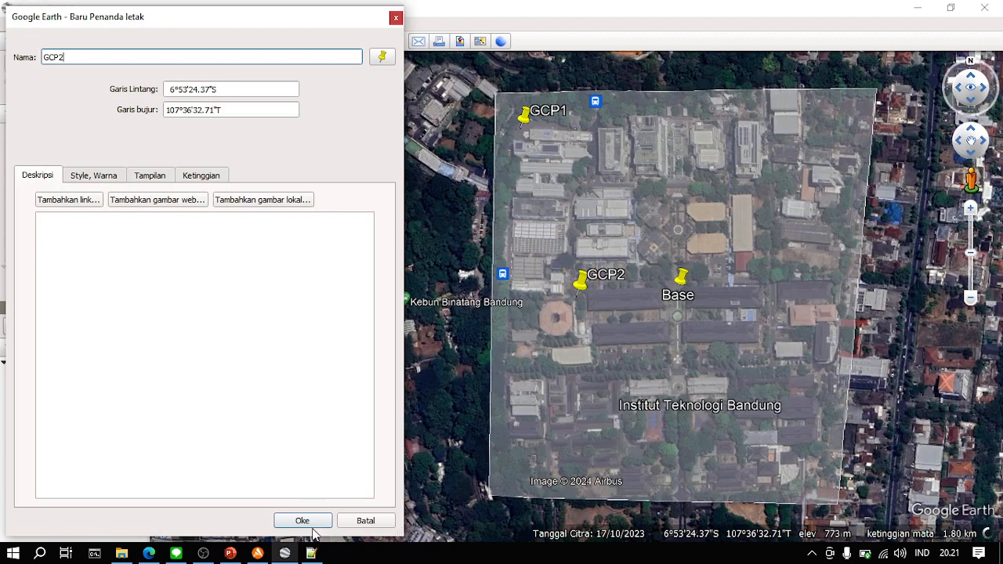
pyautogui.moveTo(582, 289); pyautogui.dragTo(800, 144)
pyautogui.scroll(3, 762, 135)
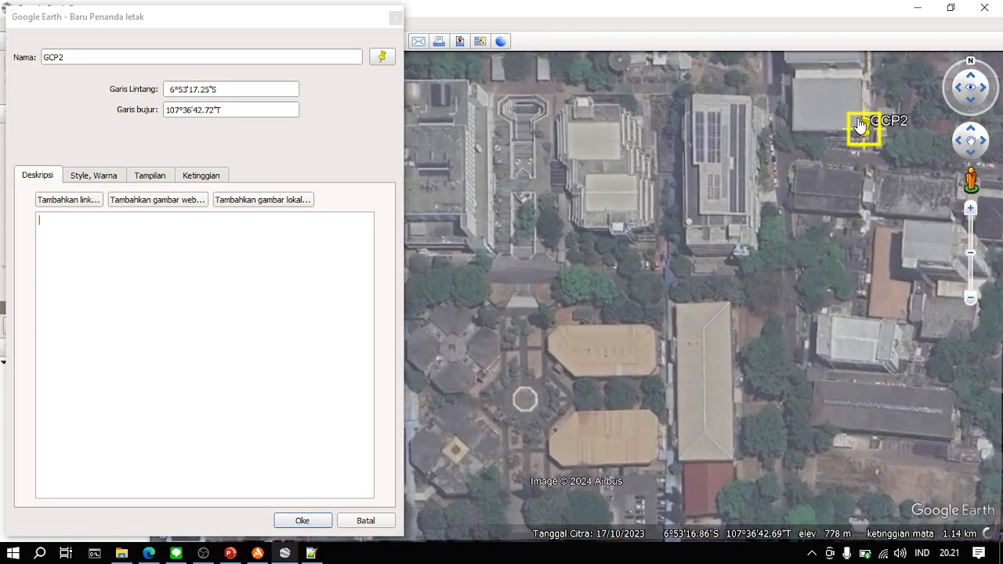
pyautogui.moveTo(860, 125); pyautogui.dragTo(773, 79)
pyautogui.moveTo(757, 179); pyautogui.dragTo(757, 292)
pyautogui.moveTo(778, 184)
pyautogui.mouseDown()
pyautogui.moveTo(756, 137)
pyautogui.moveTo(759, 184)
pyautogui.mouseUp()
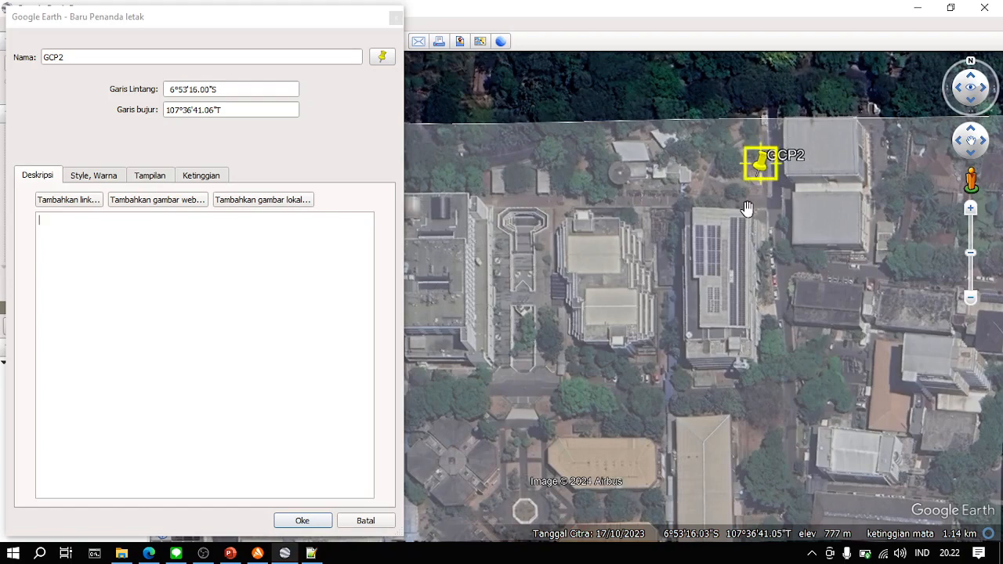
# - Compare GCP2's position with GCP1, Base and the AOI outline, and save the GCP2 placemark
pyautogui.scroll(-3, 718, 300)
pyautogui.moveTo(713, 443); pyautogui.dragTo(785, 325)
pyautogui.scroll(-2, 785, 324)
pyautogui.scroll(2, 544, 200)
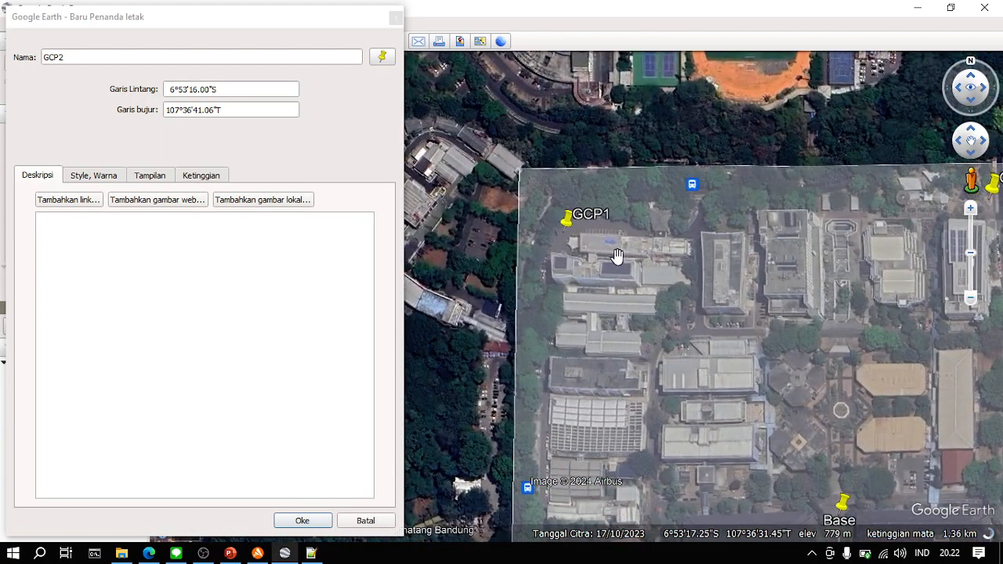
pyautogui.moveTo(862, 418); pyautogui.dragTo(726, 328)
pyautogui.scroll(-1, 869, 231)
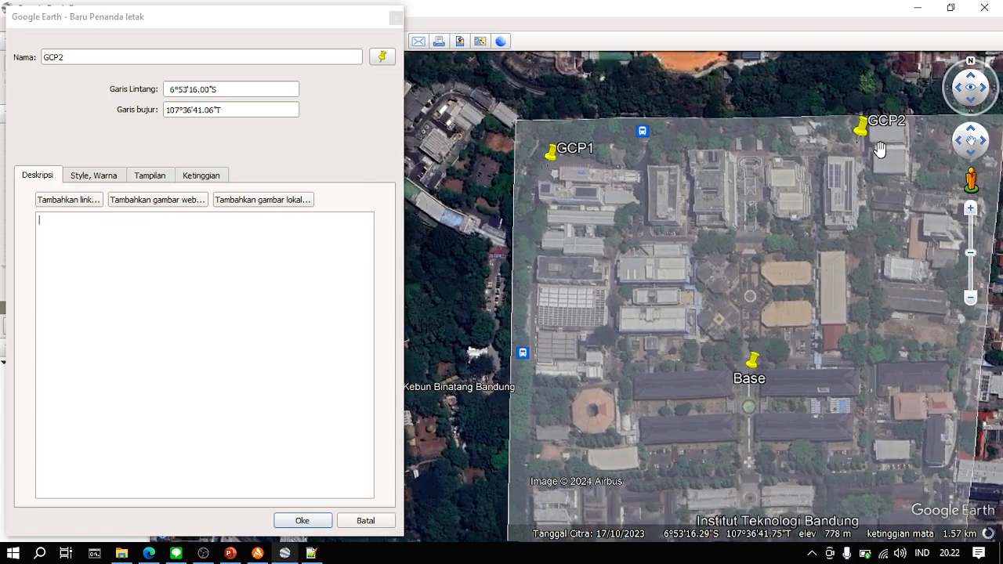
pyautogui.moveTo(836, 350); pyautogui.dragTo(749, 280)
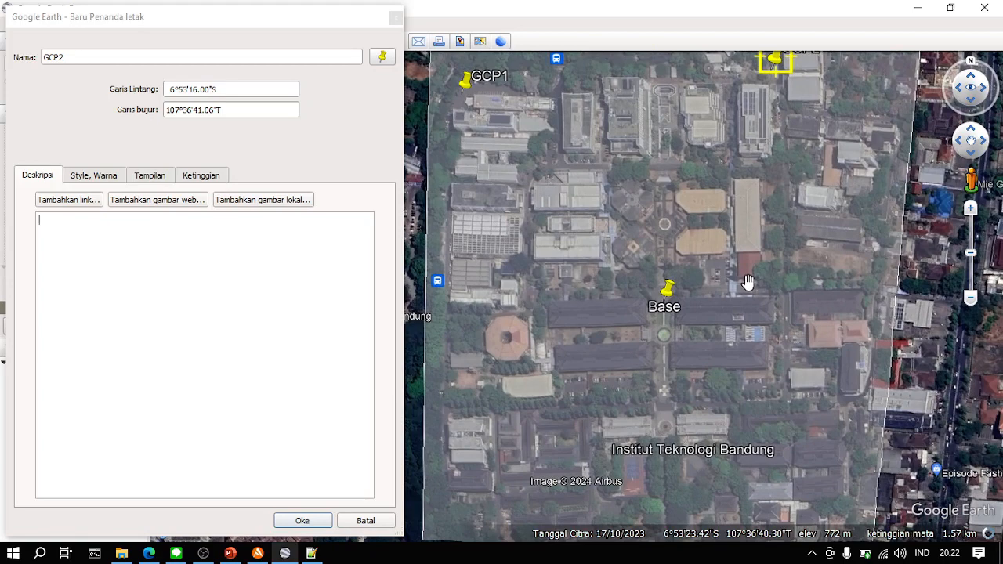
pyautogui.scroll(-1, 745, 399)
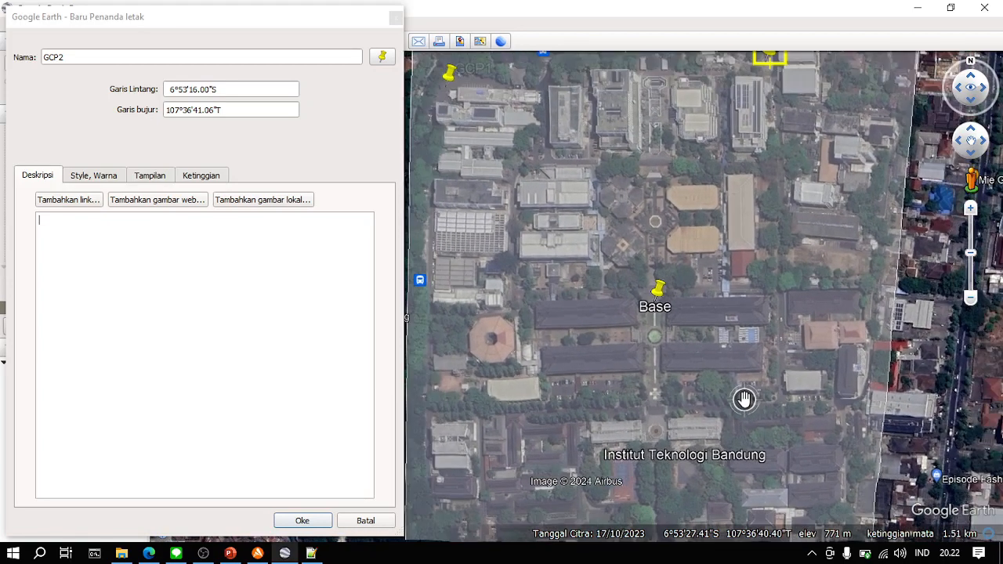
pyautogui.click(305, 521)
# - Place a placemark named GCP3 near the AOI's southeast corner at 6°53'32.22"S, 107°36'42.98"T and save it
pyautogui.click(206, 45)
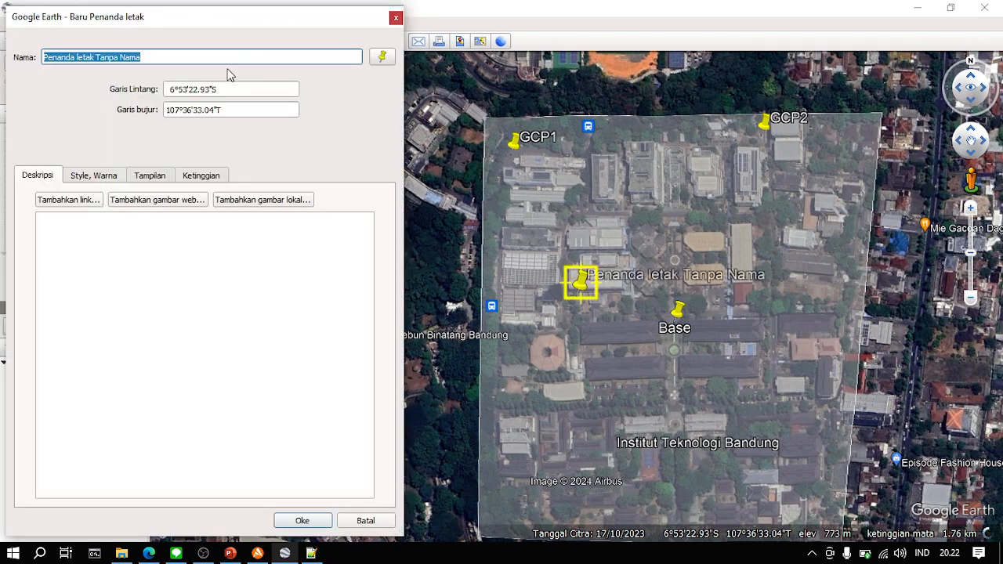
pyautogui.write('GCP3')
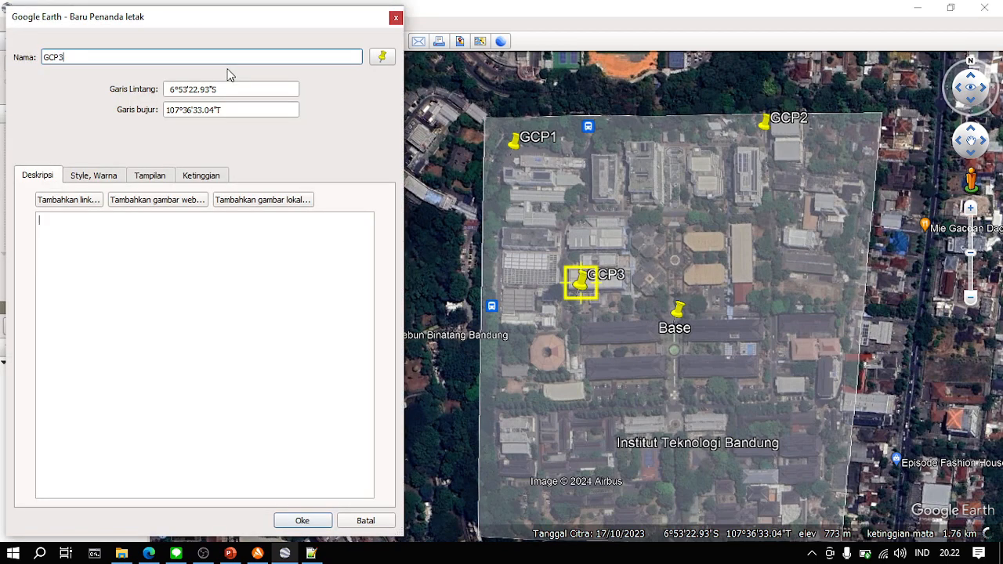
pyautogui.moveTo(623, 288); pyautogui.dragTo(731, 425)
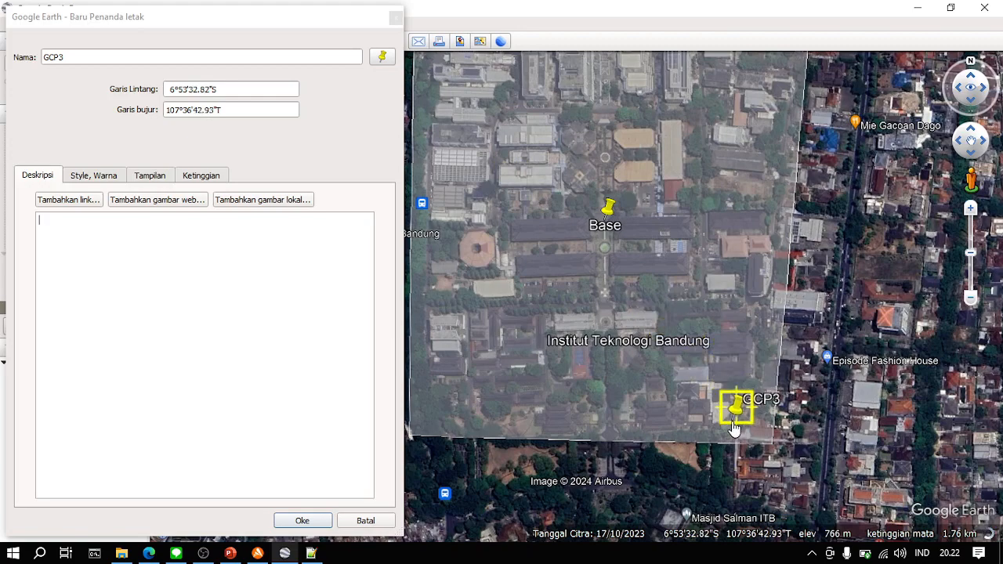
pyautogui.scroll(2, 732, 426)
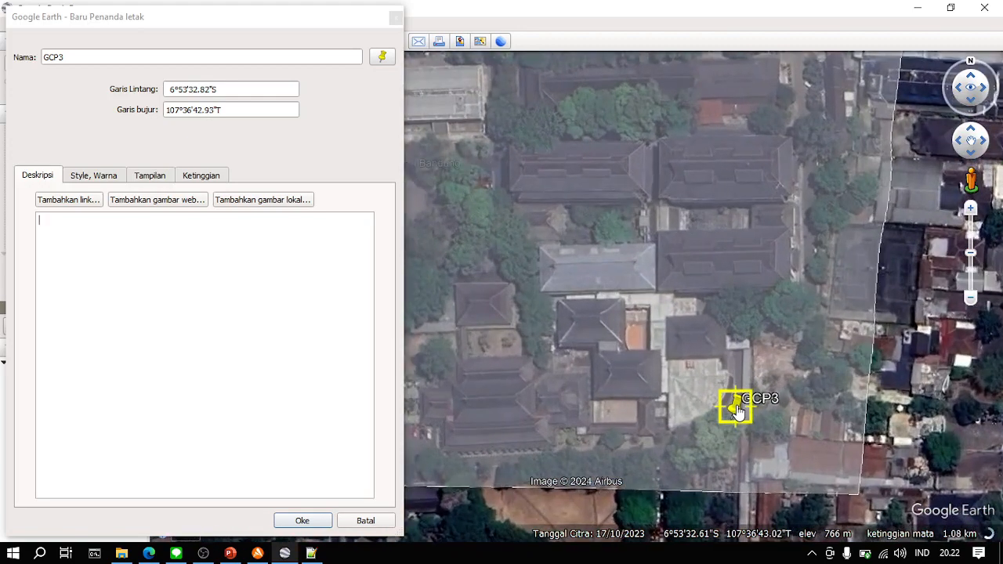
pyautogui.moveTo(735, 421)
pyautogui.mouseDown()
pyautogui.moveTo(735, 396)
pyautogui.moveTo(759, 383)
pyautogui.moveTo(743, 374)
pyautogui.moveTo(737, 398)
pyautogui.moveTo(691, 435)
pyautogui.moveTo(720, 432)
pyautogui.mouseUp()
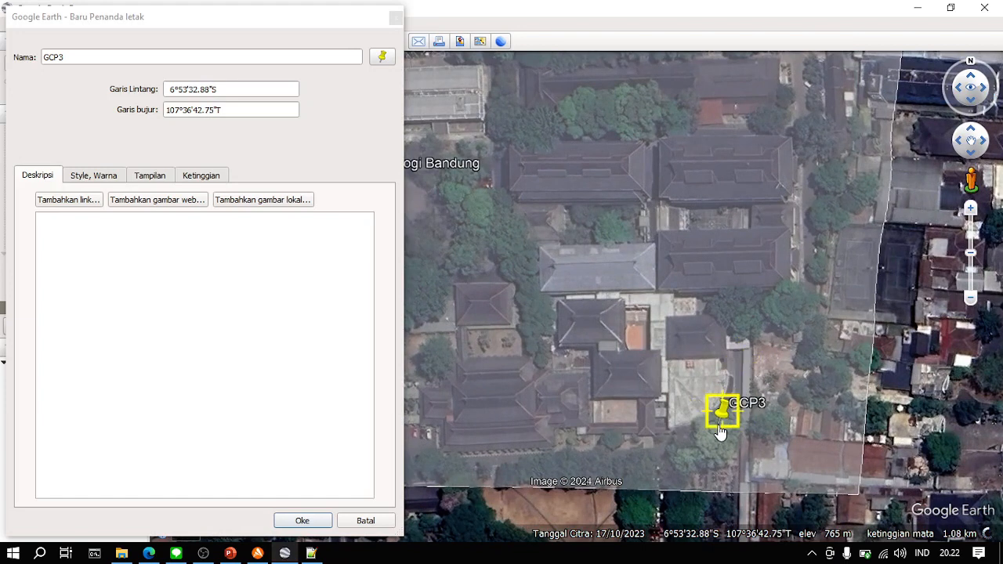
pyautogui.moveTo(720, 432); pyautogui.dragTo(737, 382)
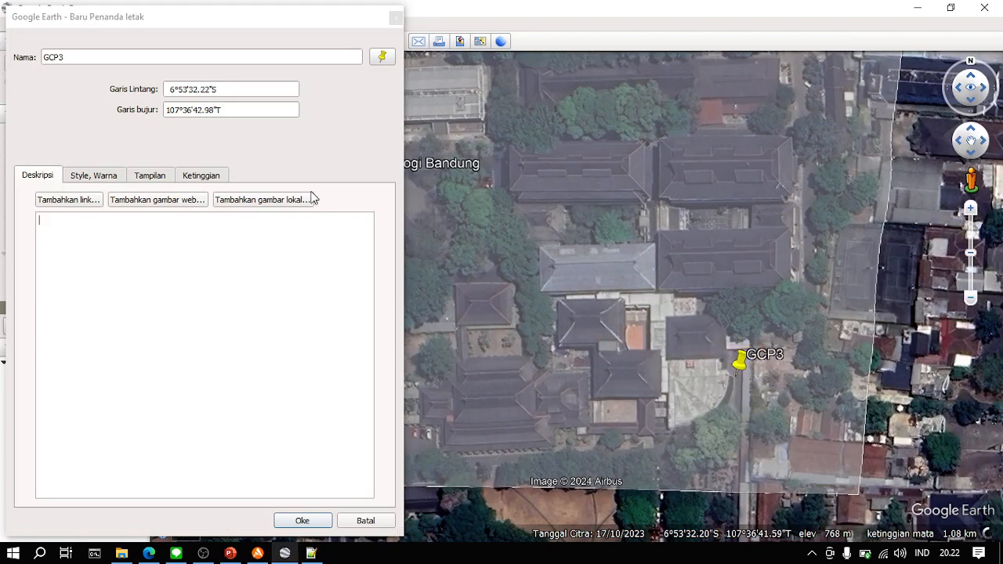
pyautogui.click(299, 522)
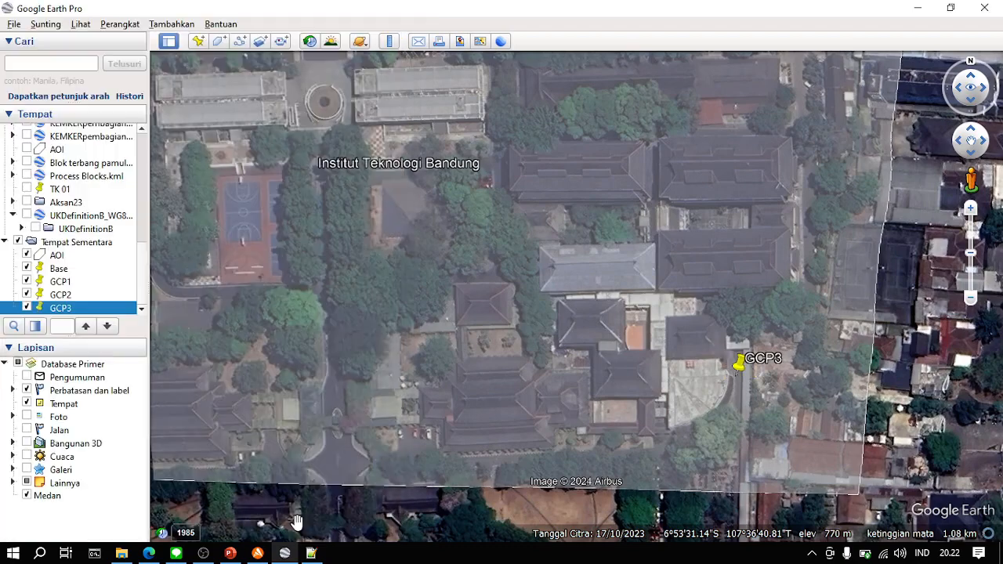
# - Place a placemark named GCP4 near the AOI's southwest corner at 6°53'32.82"S, 107°36'30.93"T and save it
pyautogui.click(200, 41)
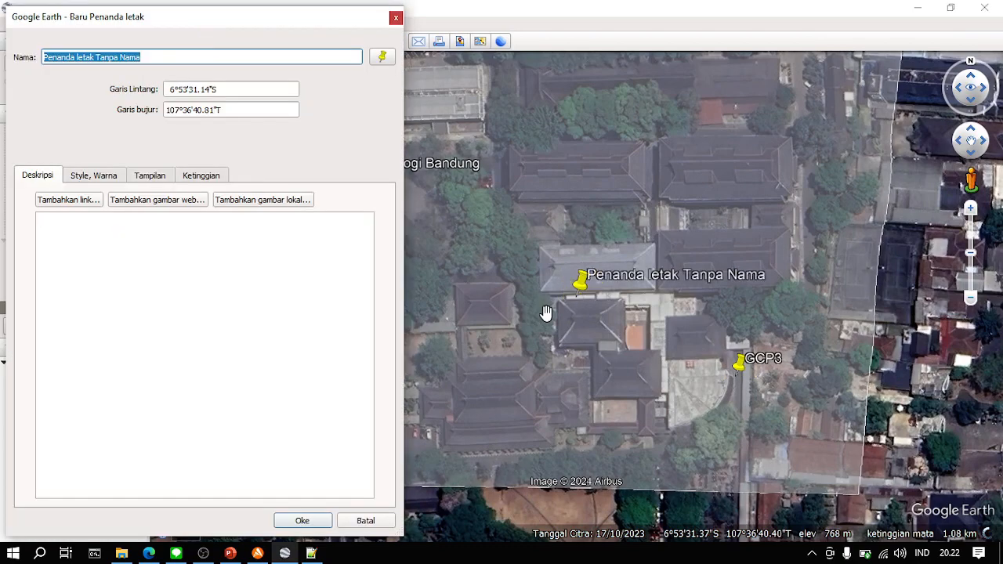
pyautogui.write('GCP4')
pyautogui.moveTo(546, 313); pyautogui.dragTo(514, 370)
pyautogui.moveTo(589, 271); pyautogui.dragTo(761, 298)
pyautogui.moveTo(955, 337); pyautogui.dragTo(798, 356)
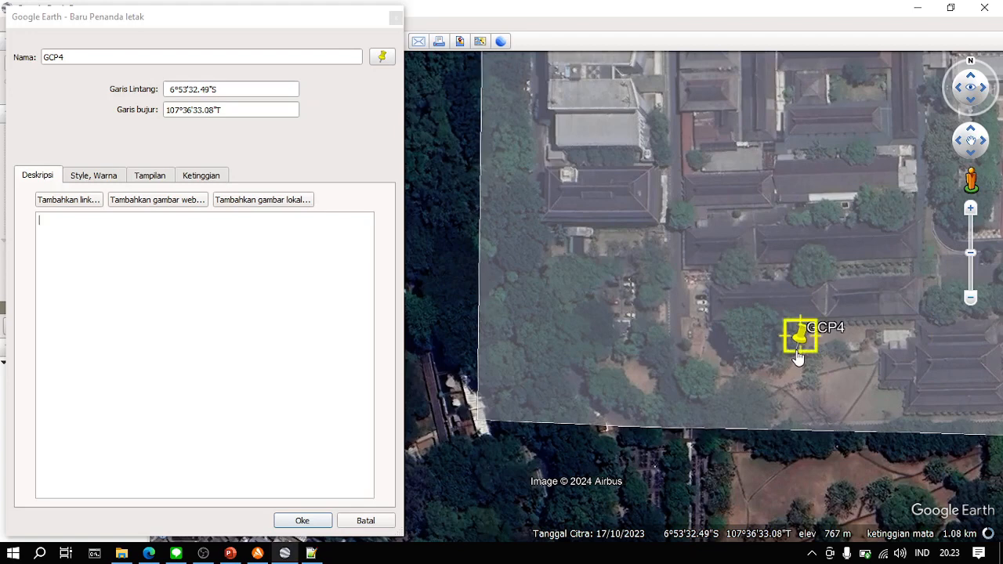
pyautogui.moveTo(798, 357); pyautogui.dragTo(640, 382)
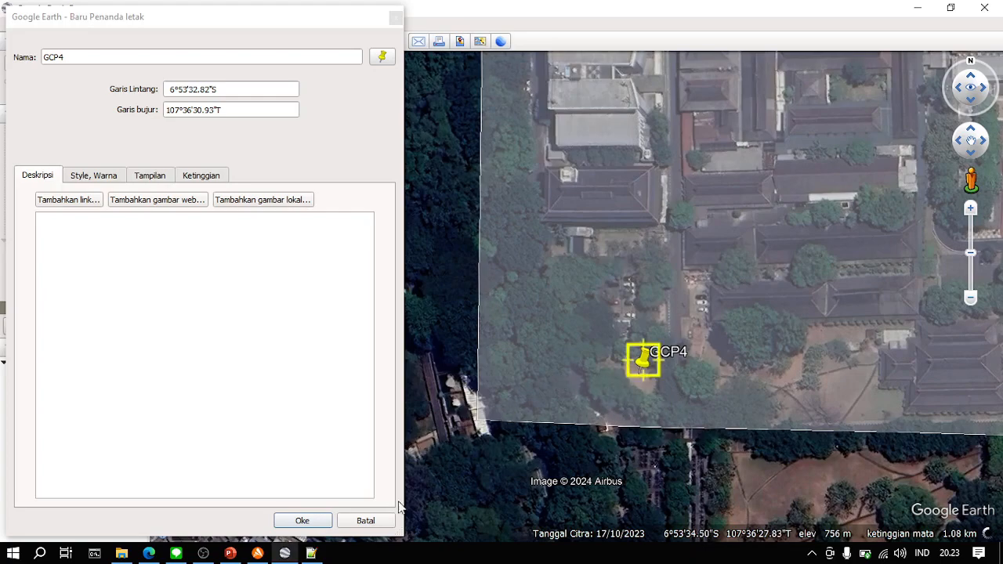
pyautogui.click(312, 521)
# - Examine how Base and the four GCP points are distributed across the whole AOI
pyautogui.moveTo(853, 292); pyautogui.dragTo(538, 324)
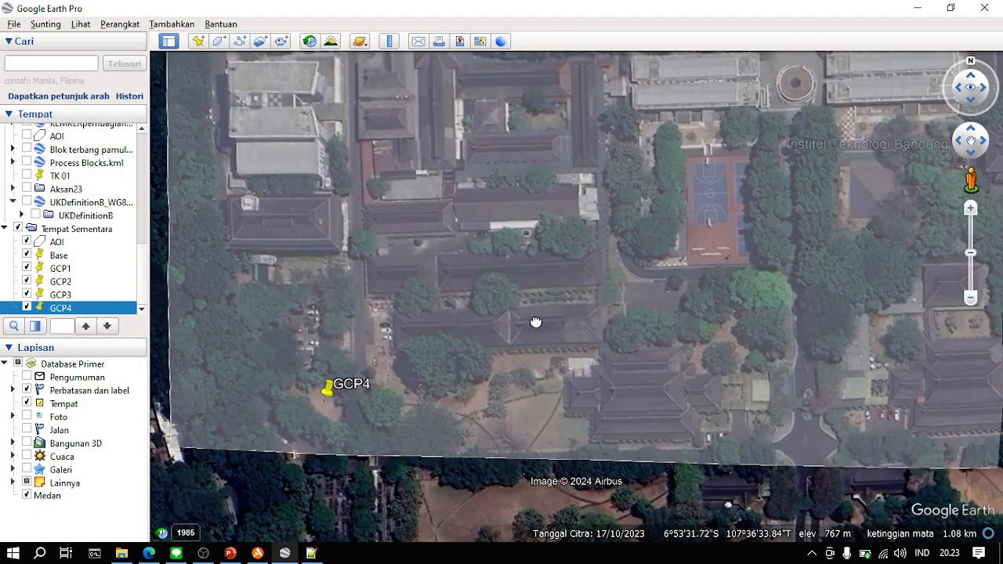
pyautogui.scroll(-3, 538, 318)
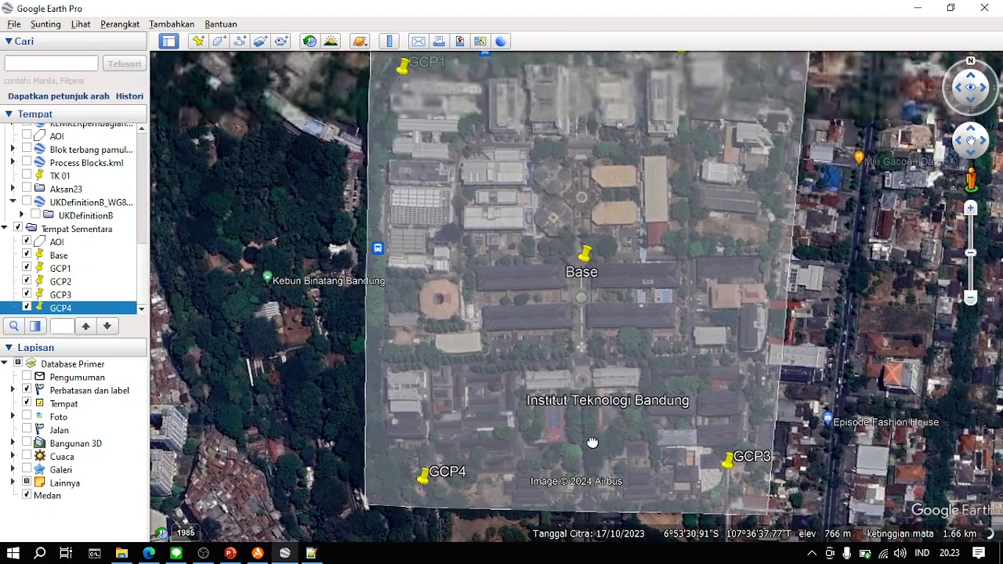
pyautogui.moveTo(593, 443); pyautogui.dragTo(563, 452)
pyautogui.scroll(-2, 587, 457)
pyautogui.scroll(2, 587, 457)
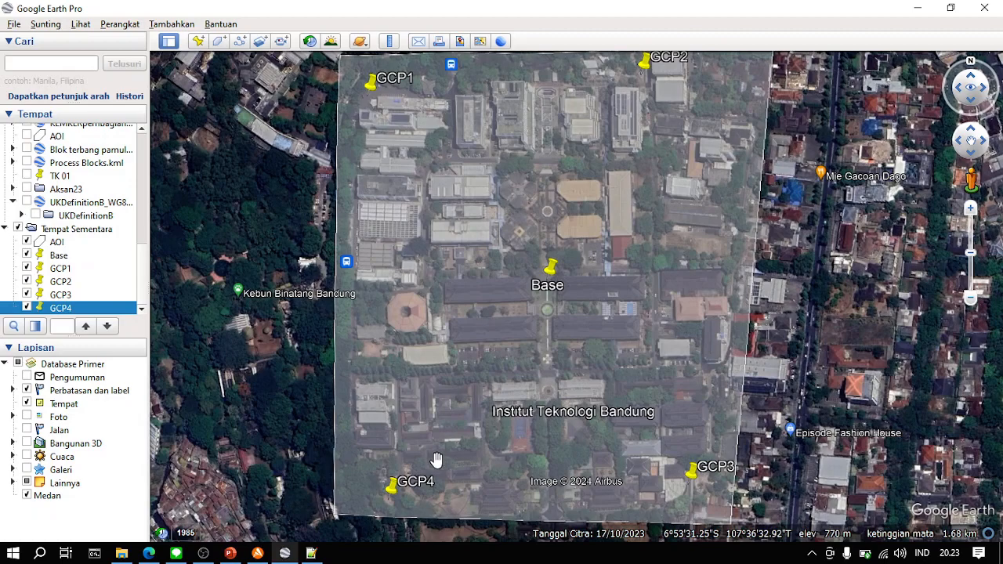
pyautogui.moveTo(441, 459); pyautogui.dragTo(453, 435)
pyautogui.scroll(2, 406, 483)
pyautogui.scroll(-3, 447, 446)
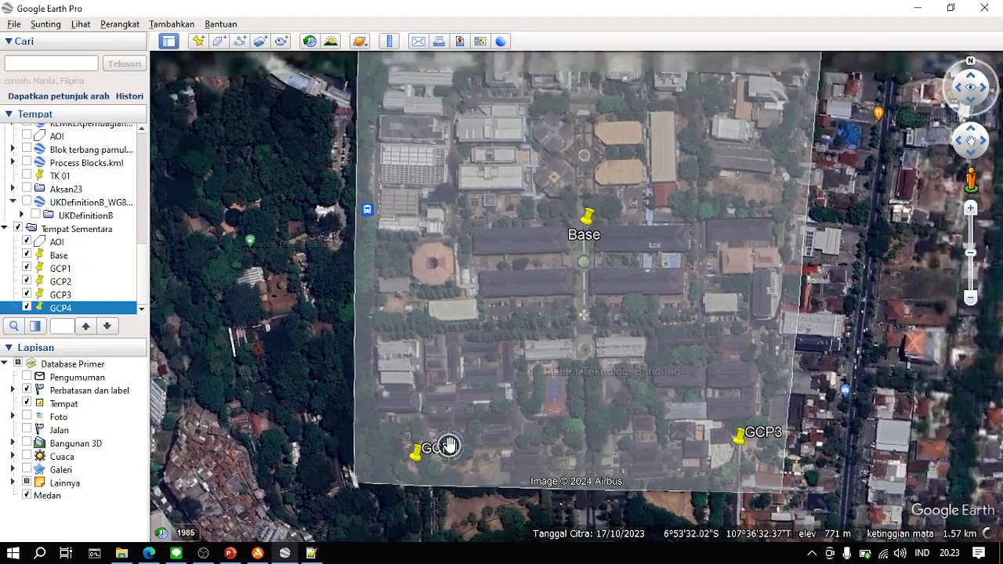
pyautogui.moveTo(407, 102); pyautogui.dragTo(409, 130)
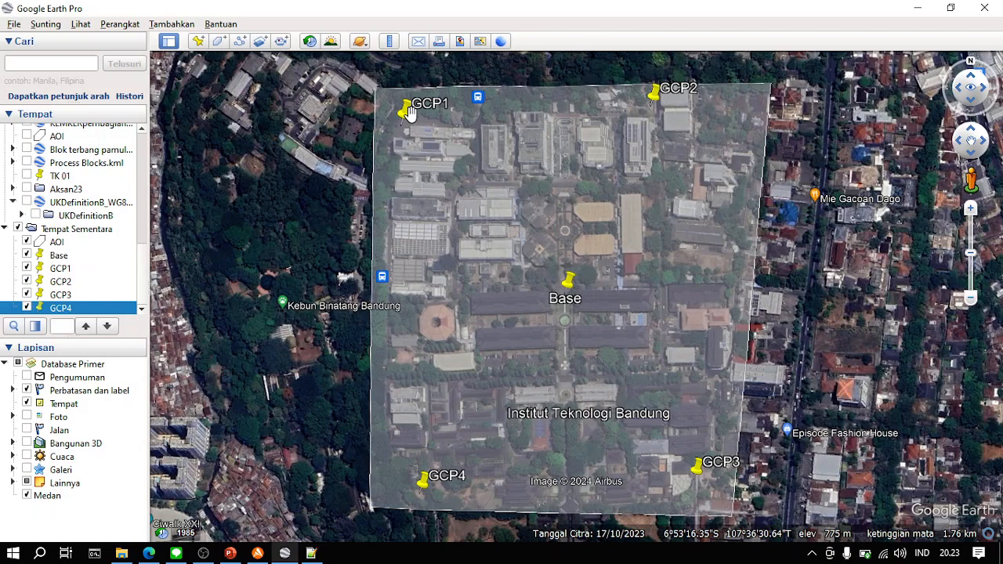
pyautogui.moveTo(412, 240); pyautogui.dragTo(396, 227)
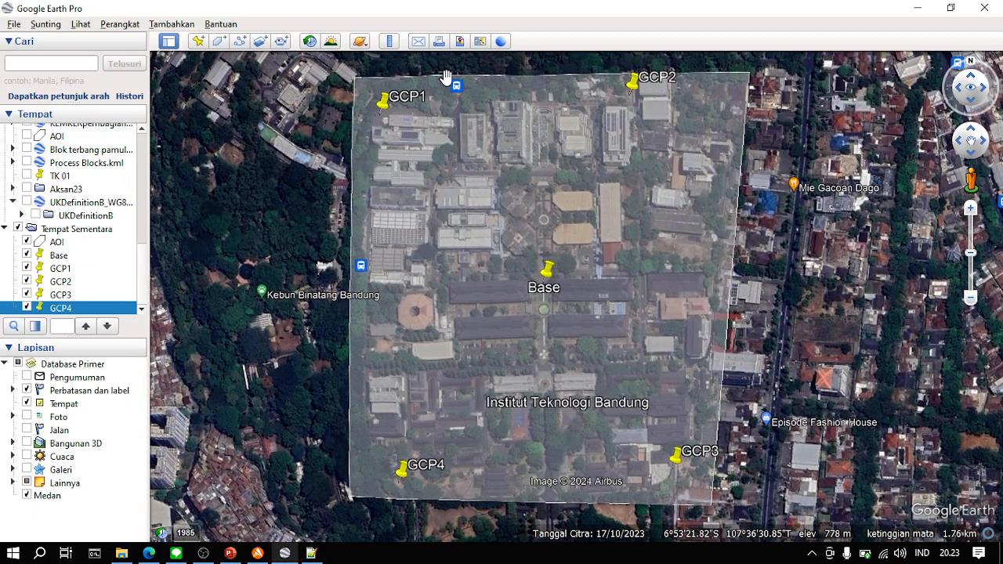
pyautogui.moveTo(409, 177); pyautogui.dragTo(427, 195)
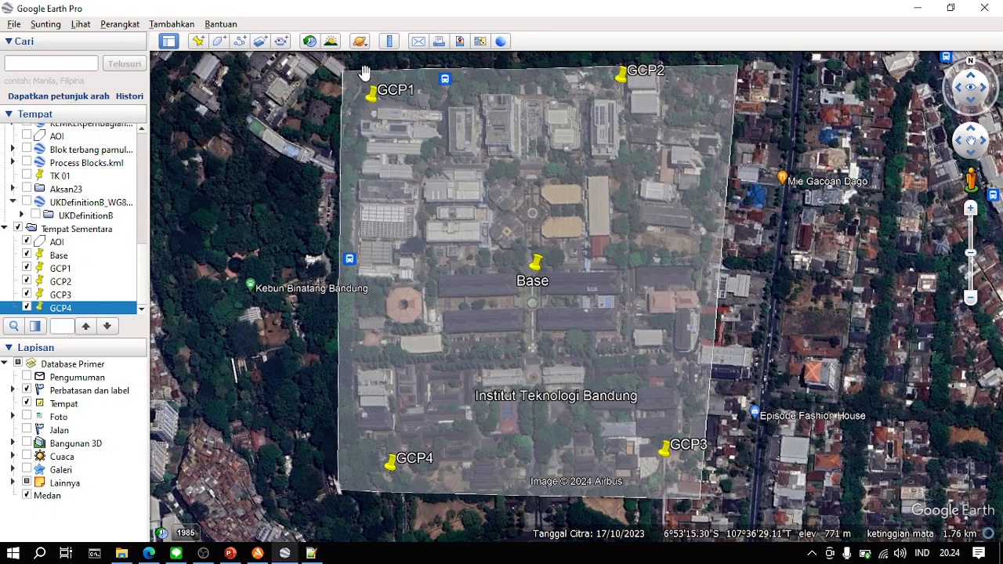
# - Measure the straight-line distance from GCP1 to GCP2 in metres with the ruler
pyautogui.click(388, 41)
pyautogui.moveTo(500, 162); pyautogui.dragTo(212, 159)
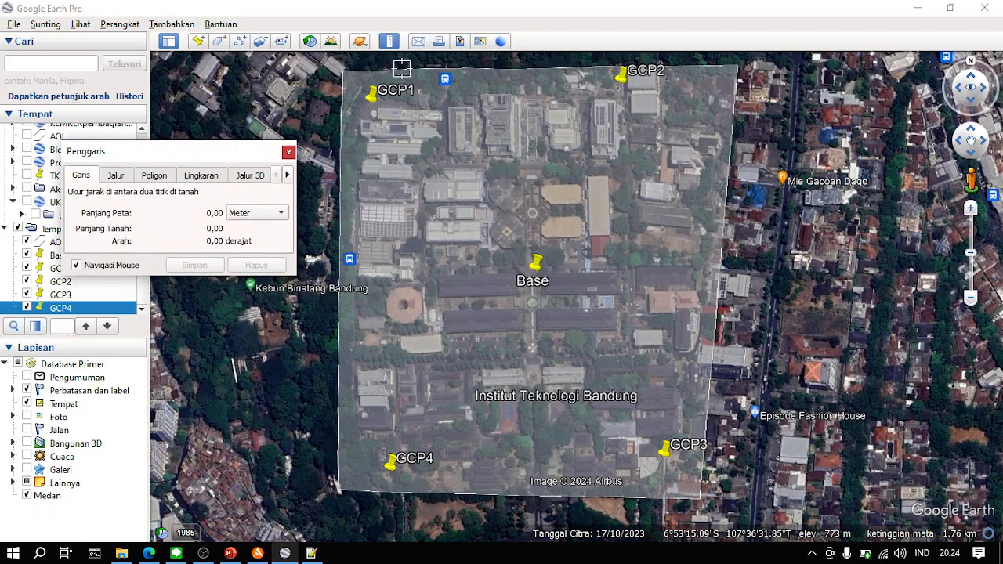
pyautogui.click(367, 109)
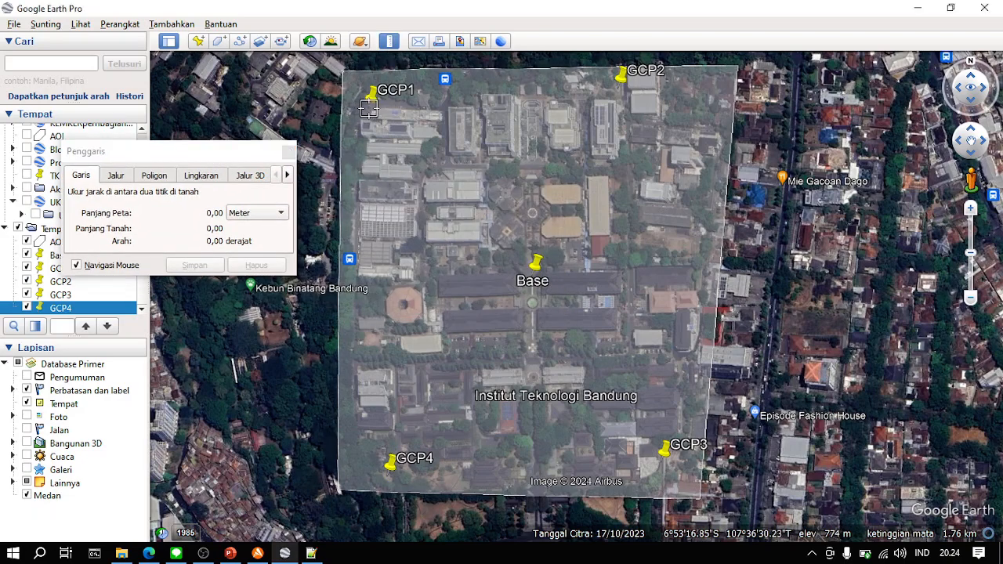
pyautogui.click(616, 89)
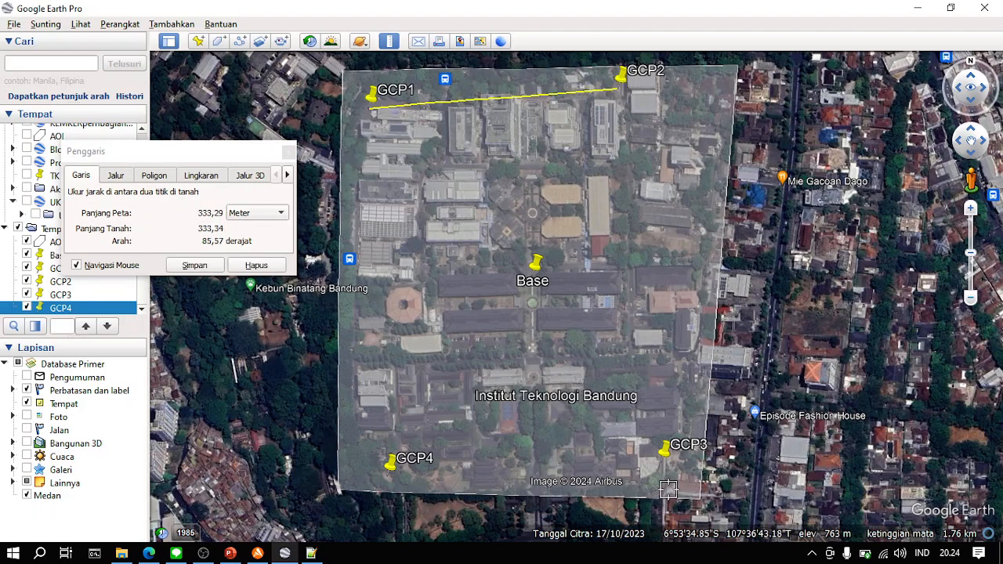
pyautogui.click(656, 461)
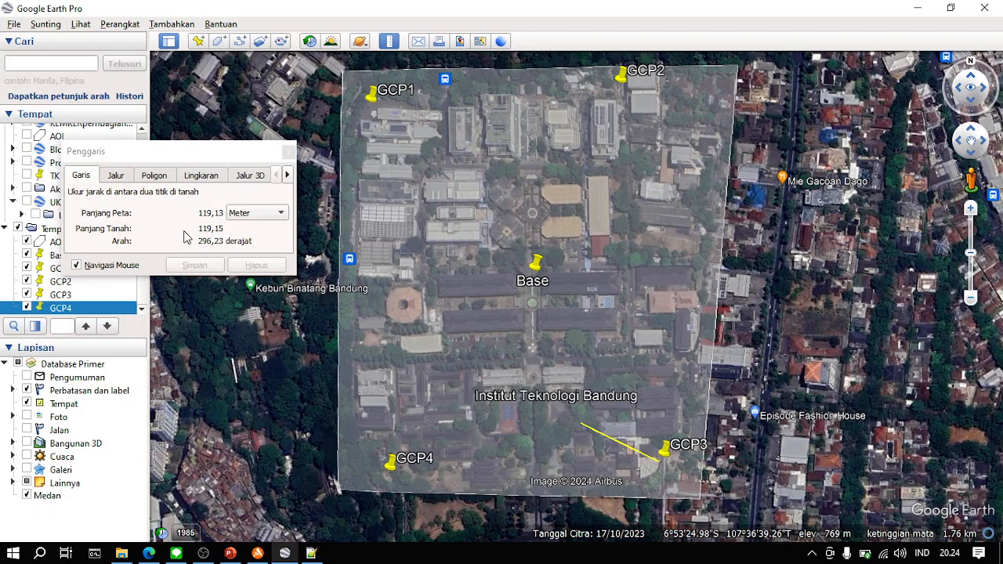
# - Measure a closed path through GCP1, GCP2, GCP3, GCP4 and back to GCP1, clear the measurement and close the ruler
pyautogui.click(125, 174)
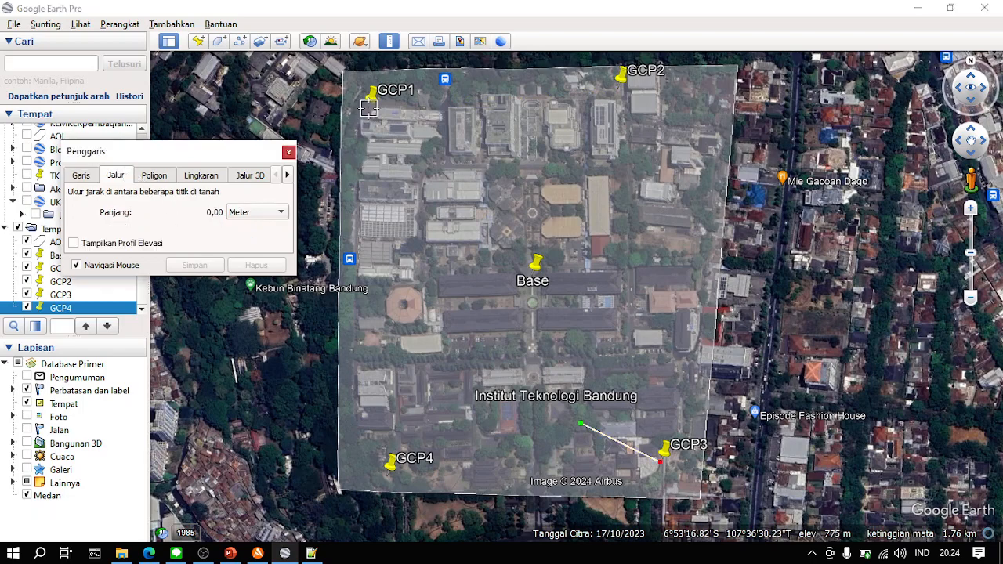
pyautogui.click(368, 109)
pyautogui.click(618, 89)
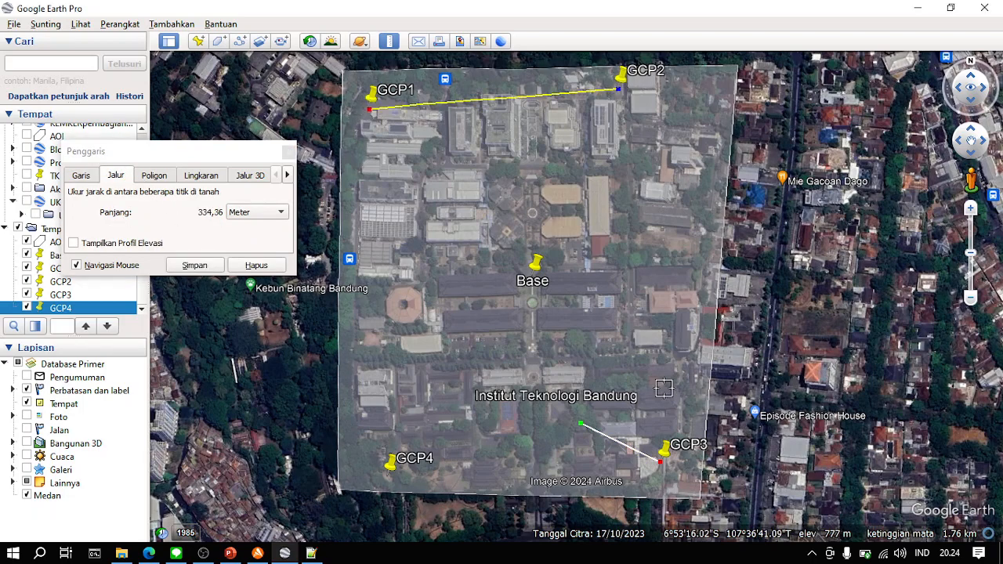
pyautogui.click(662, 462)
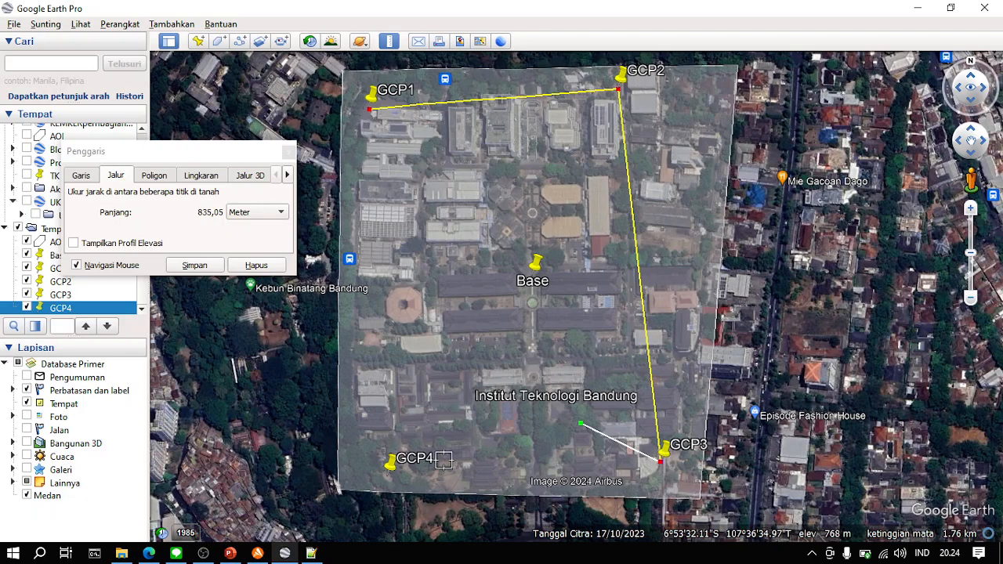
pyautogui.click(389, 474)
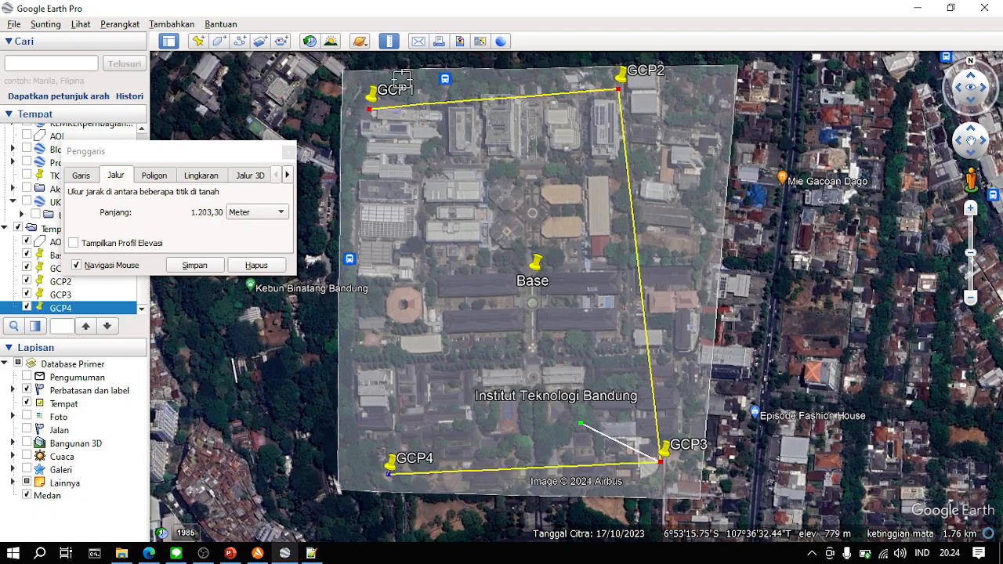
pyautogui.click(362, 112)
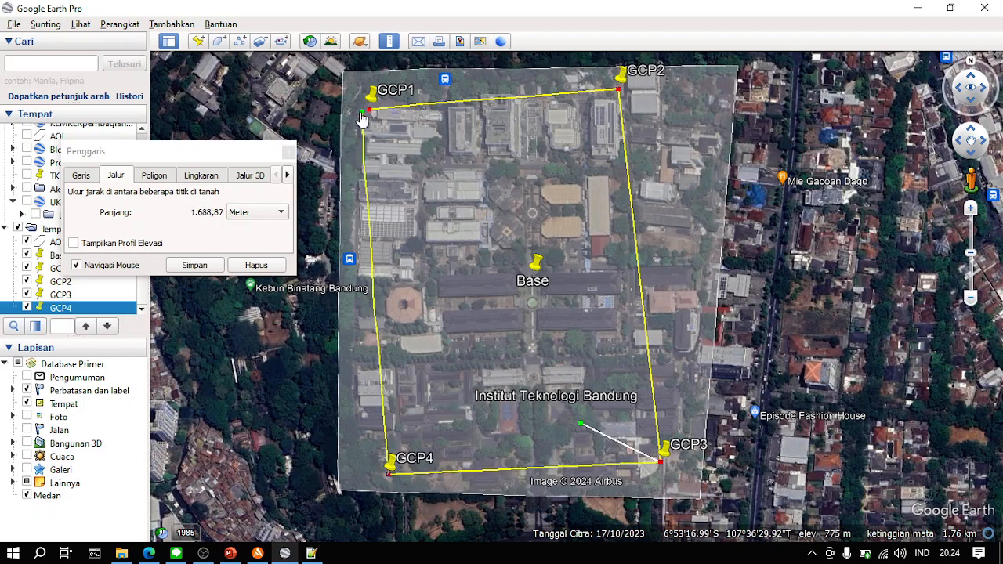
pyautogui.moveTo(362, 114); pyautogui.dragTo(369, 110)
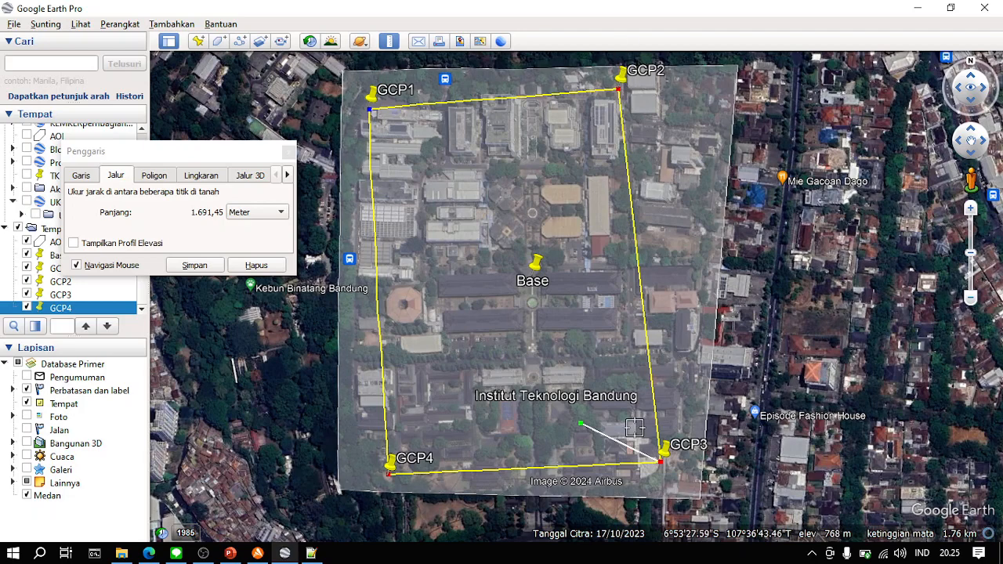
pyautogui.click(256, 266)
pyautogui.click(289, 151)
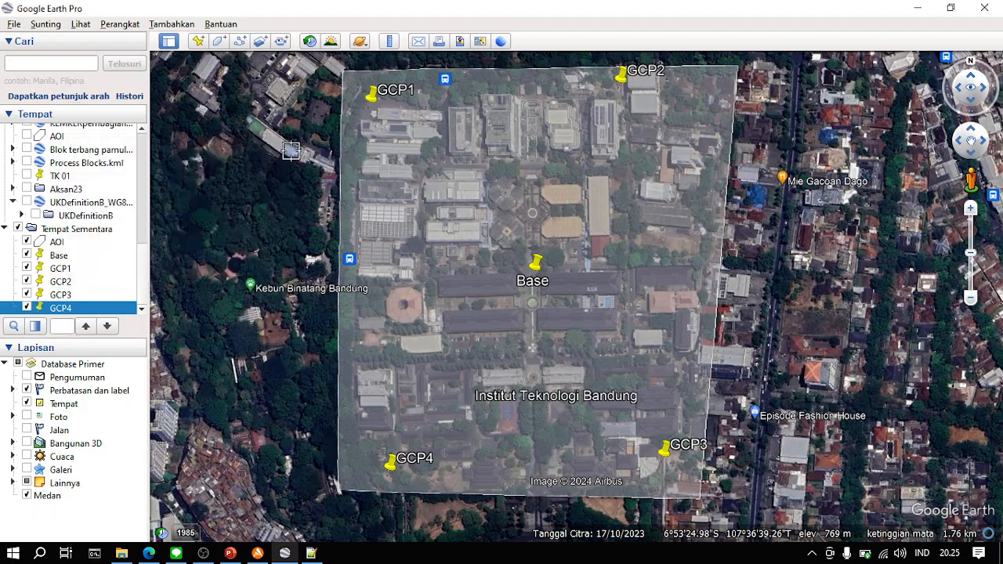
# - Add a new placemark and move it to the AOI's northeast part, at about 6°53'18.09"S, 107°36'45.36"T
pyautogui.click(198, 43)
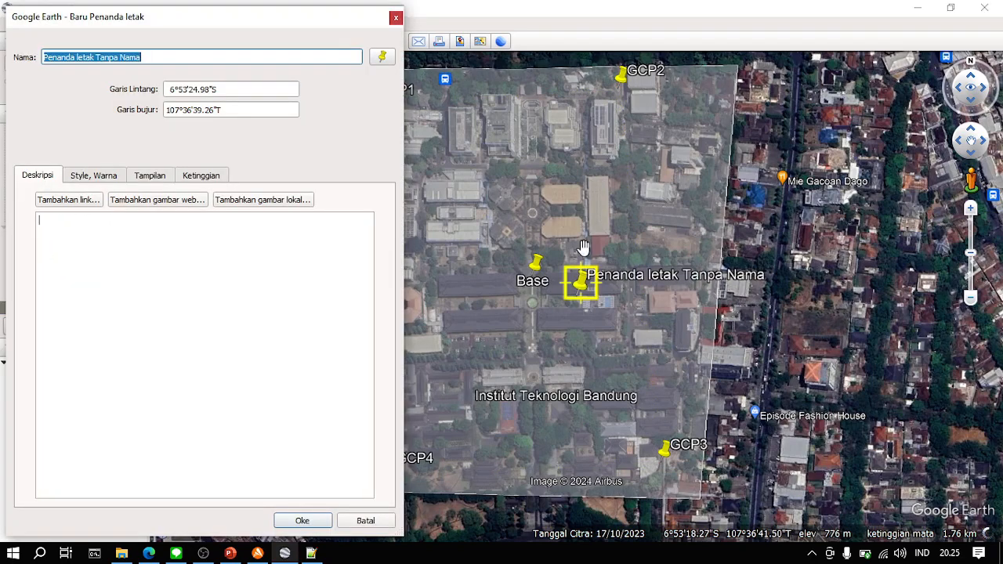
pyautogui.click(581, 289)
pyautogui.moveTo(581, 289)
pyautogui.mouseDown()
pyautogui.moveTo(551, 246)
pyautogui.moveTo(587, 270)
pyautogui.mouseUp()
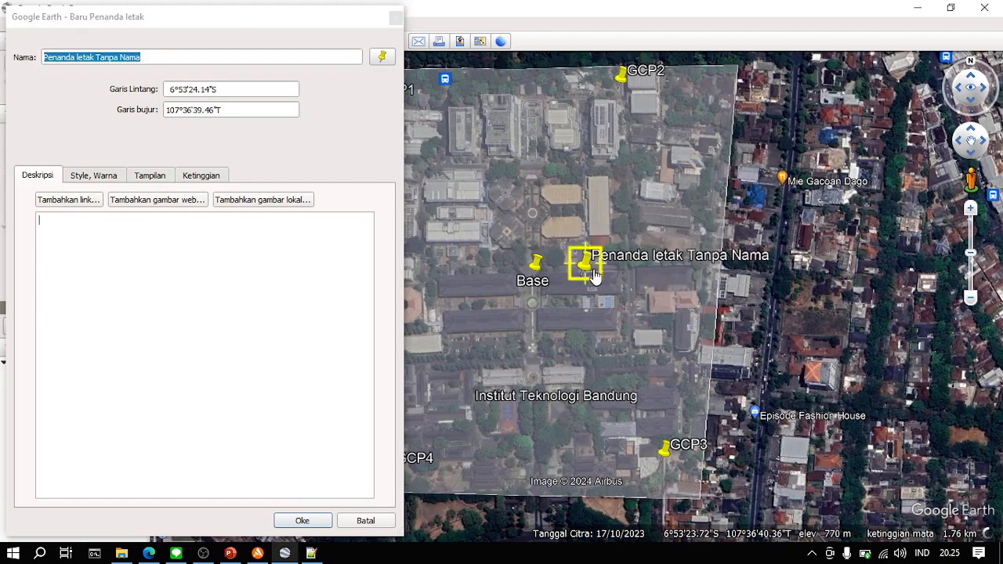
pyautogui.moveTo(586, 271); pyautogui.dragTo(720, 142)
pyautogui.scroll(2, 719, 143)
pyautogui.scroll(4, 719, 144)
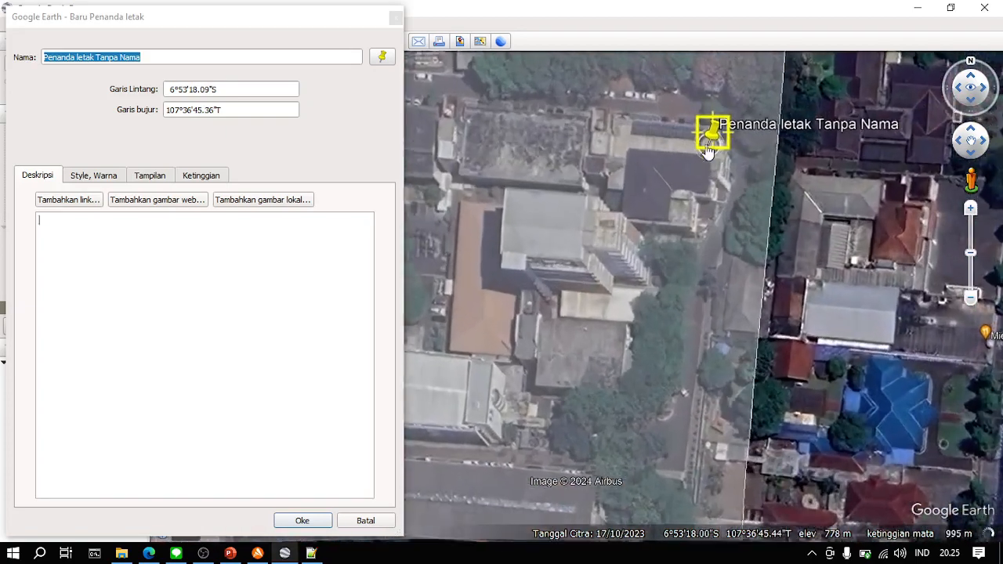
# - Refine the new placemark's position to the AOI's northeast edge at 6°53'18.33"S, 107°36'45.72"T
pyautogui.moveTo(583, 244); pyautogui.dragTo(533, 298)
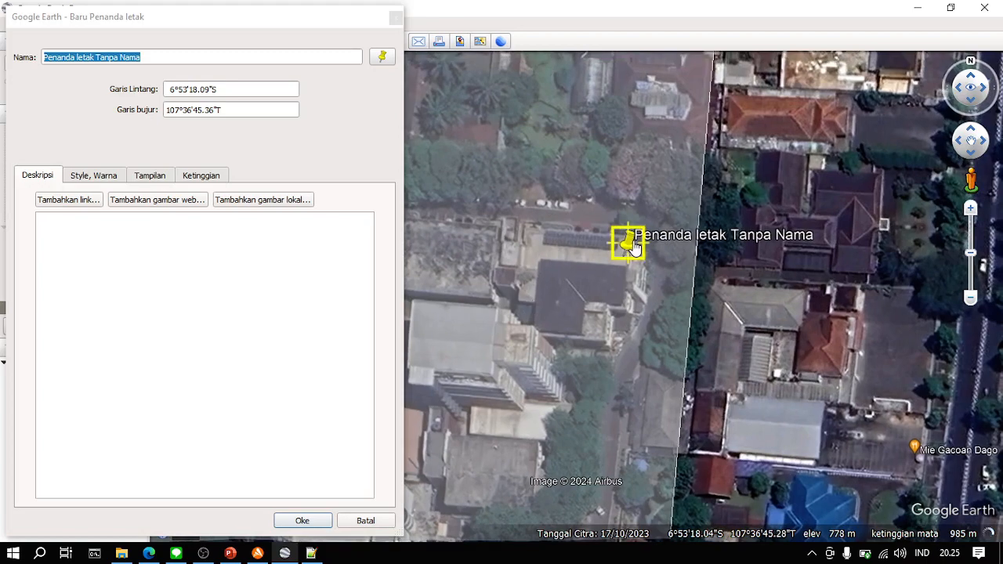
pyautogui.moveTo(635, 250); pyautogui.dragTo(605, 230)
pyautogui.moveTo(484, 382)
pyautogui.mouseDown()
pyautogui.moveTo(620, 354)
pyautogui.moveTo(496, 354)
pyautogui.moveTo(477, 336)
pyautogui.moveTo(490, 223)
pyautogui.moveTo(481, 399)
pyautogui.mouseUp()
pyautogui.moveTo(535, 298); pyautogui.dragTo(649, 265)
pyautogui.moveTo(732, 219); pyautogui.dragTo(777, 300)
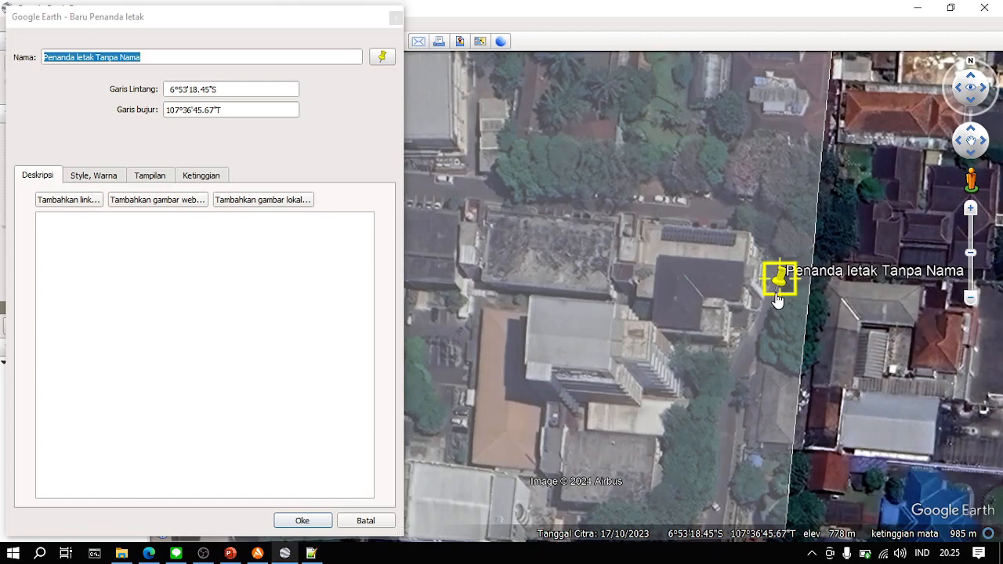
pyautogui.scroll(-2, 777, 300)
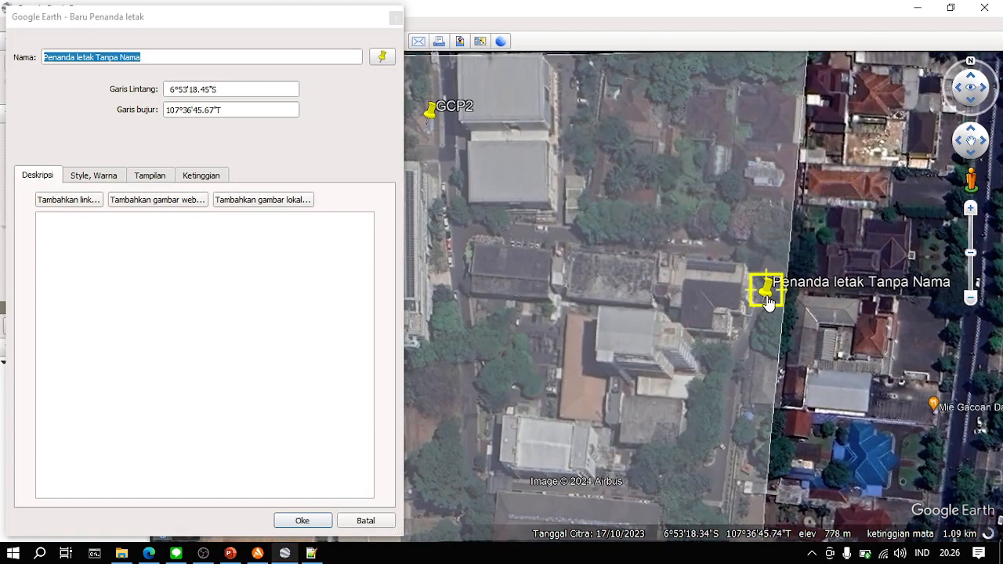
pyautogui.moveTo(768, 302); pyautogui.dragTo(769, 299)
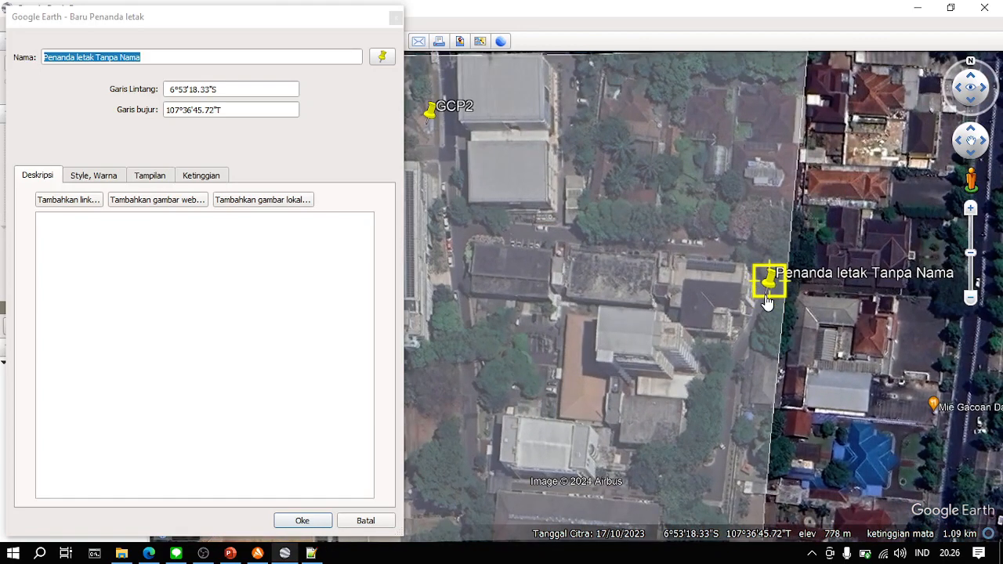
pyautogui.scroll(-2, 667, 339)
pyautogui.moveTo(610, 410); pyautogui.dragTo(646, 218)
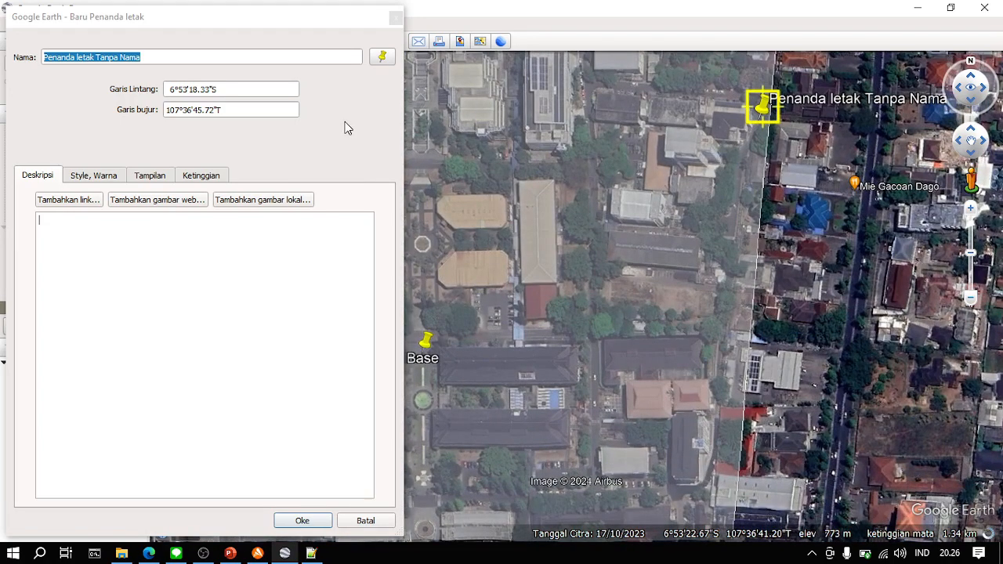
# - Name the northeast placemark GCP5 and save it
pyautogui.click(236, 54)
pyautogui.hotkey('ctrl', 'a')
pyautogui.write('GCp')
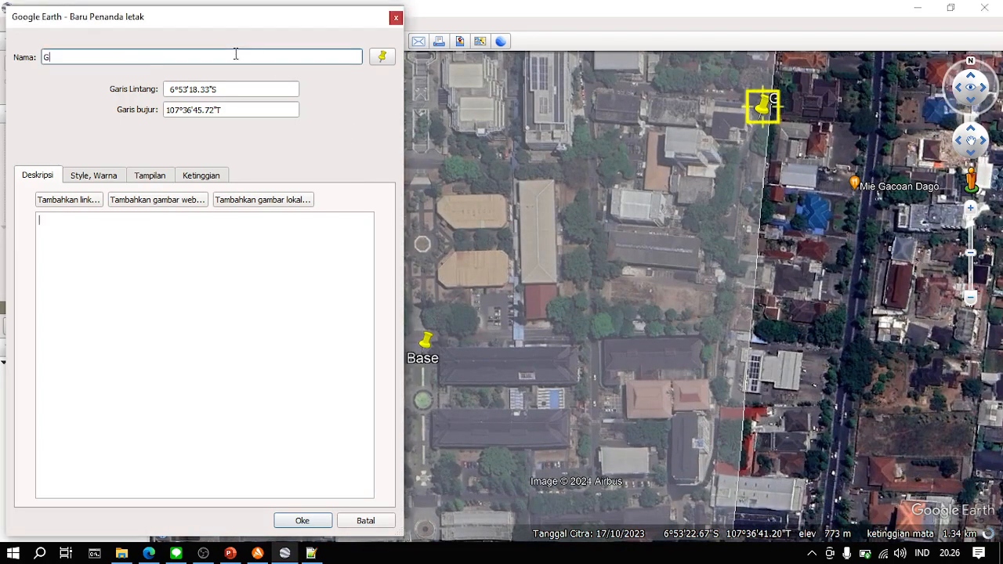
pyautogui.press('BackSpace')
pyautogui.write('P')
pyautogui.click(302, 520)
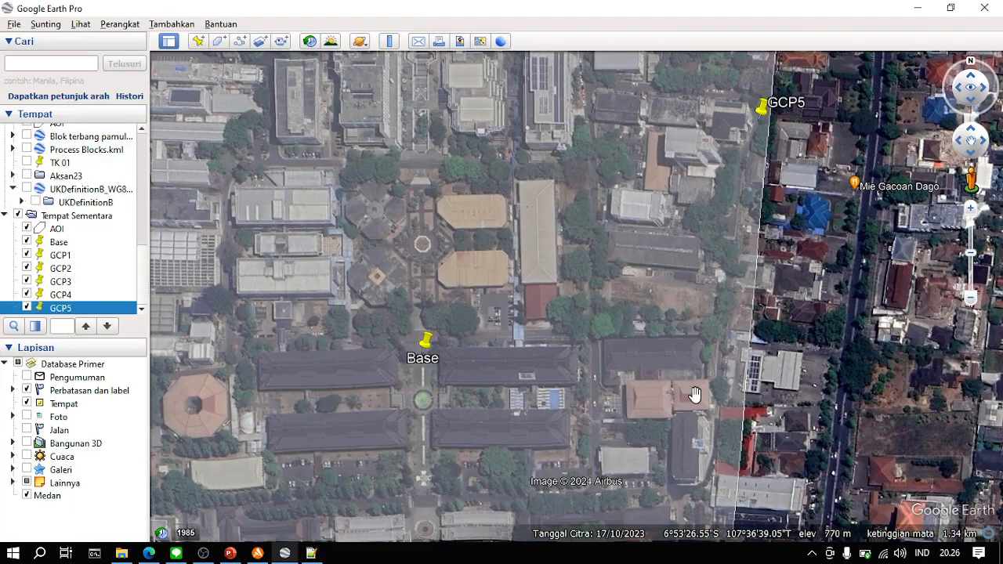
# - Place a placemark named GCP6 along the AOI's western edge at 6°53'22.49"S, 107°36'29.52"T and save it
pyautogui.scroll(-3, 573, 335)
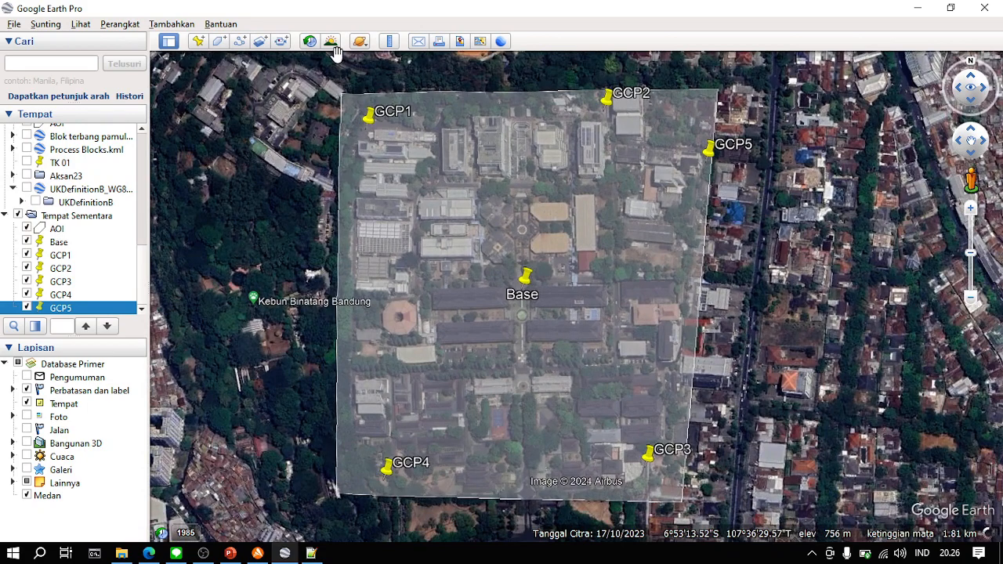
pyautogui.click(310, 42)
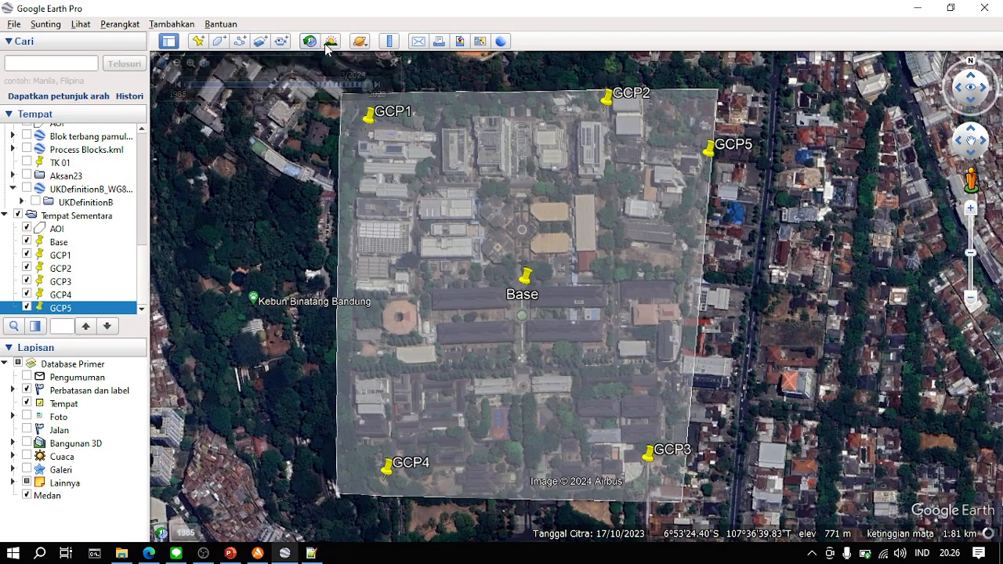
pyautogui.click(197, 41)
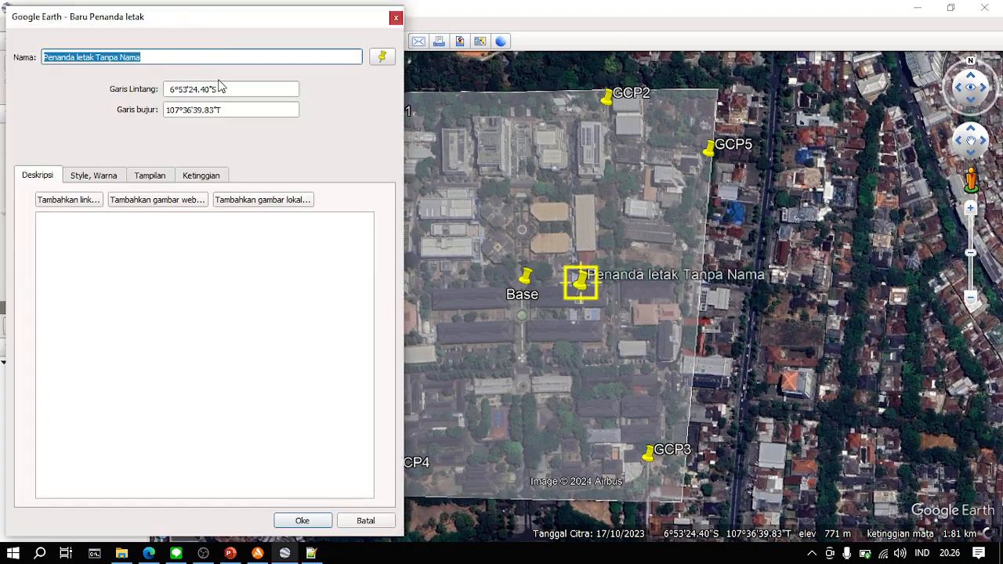
pyautogui.write('GCP6')
pyautogui.moveTo(549, 388); pyautogui.dragTo(492, 247)
pyautogui.scroll(3, 492, 246)
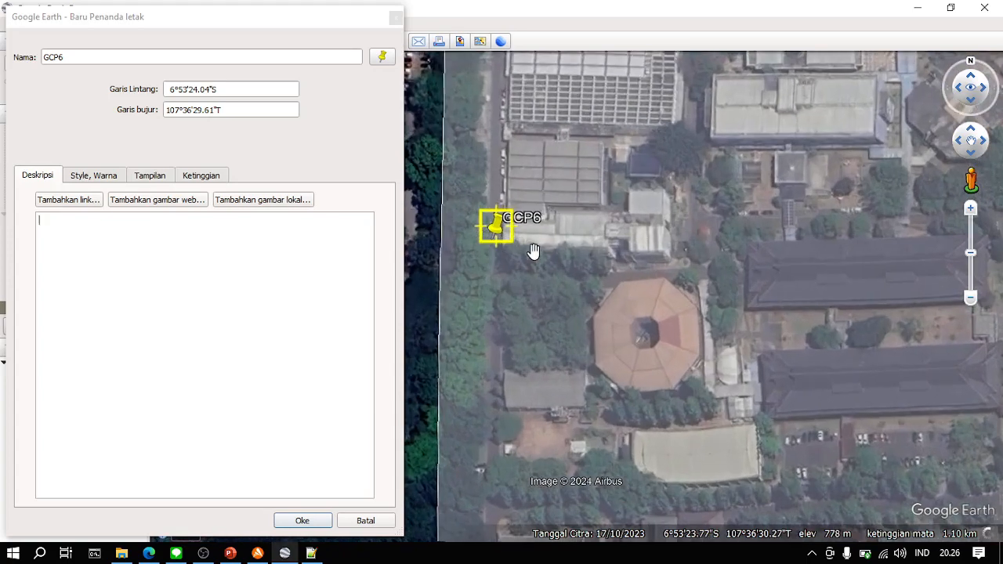
pyautogui.moveTo(534, 250); pyautogui.dragTo(507, 206)
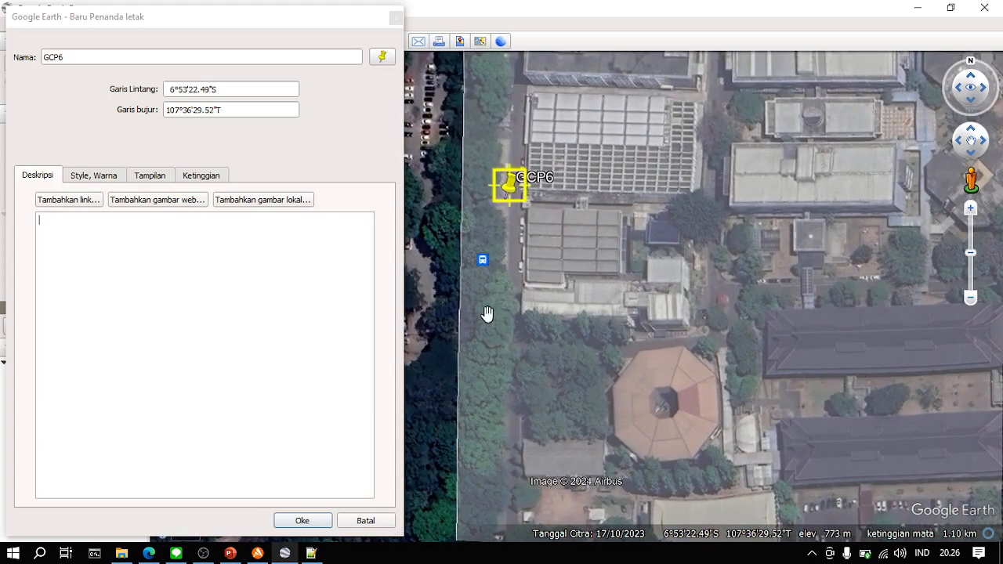
pyautogui.click(302, 520)
# - Place a placemark named GCP7 near the middle of the AOI's southern edge at 6°53'32.58"S, 107°36'38.23"T and save it
pyautogui.scroll(-3, 569, 303)
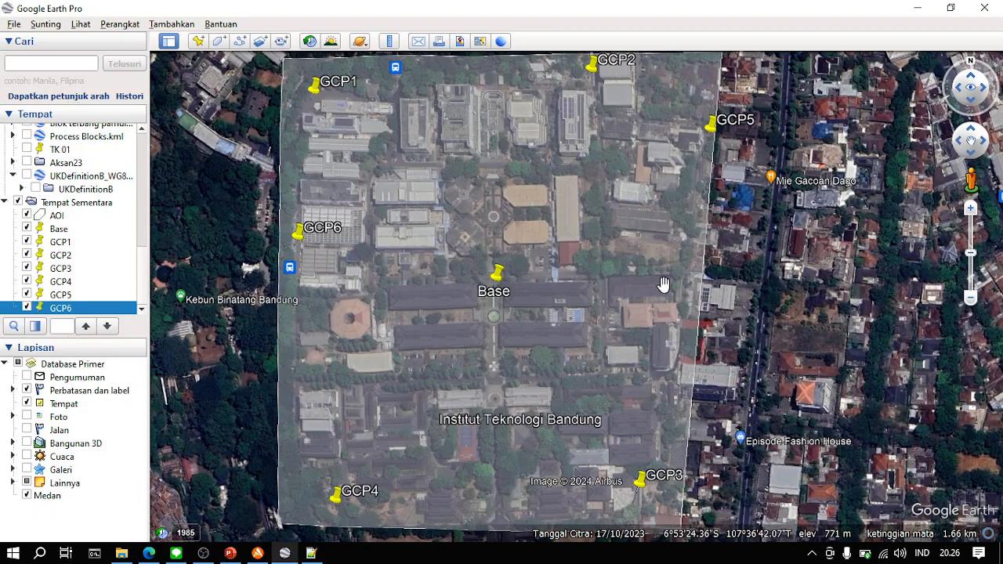
pyautogui.moveTo(495, 513); pyautogui.dragTo(464, 365)
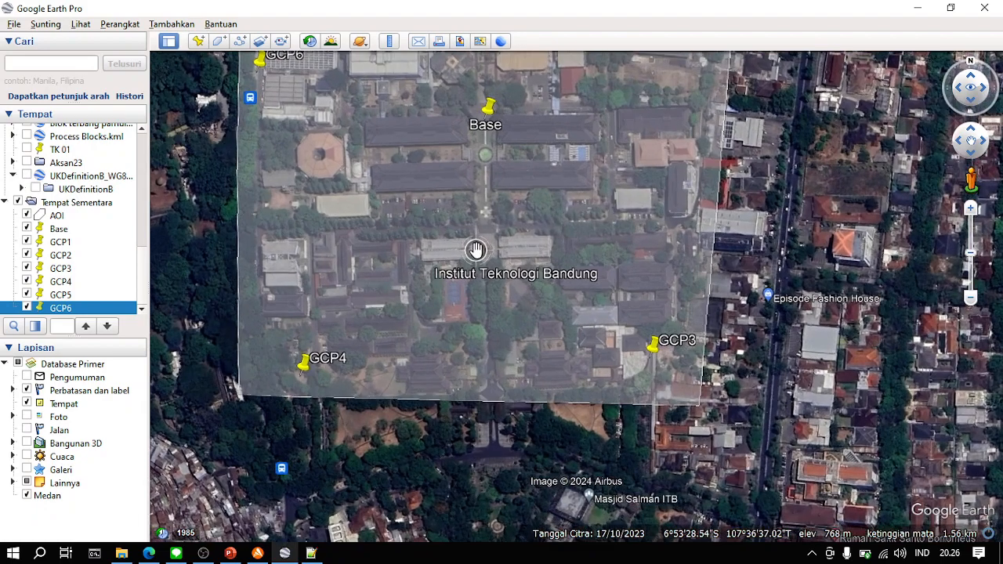
pyautogui.scroll(3, 476, 249)
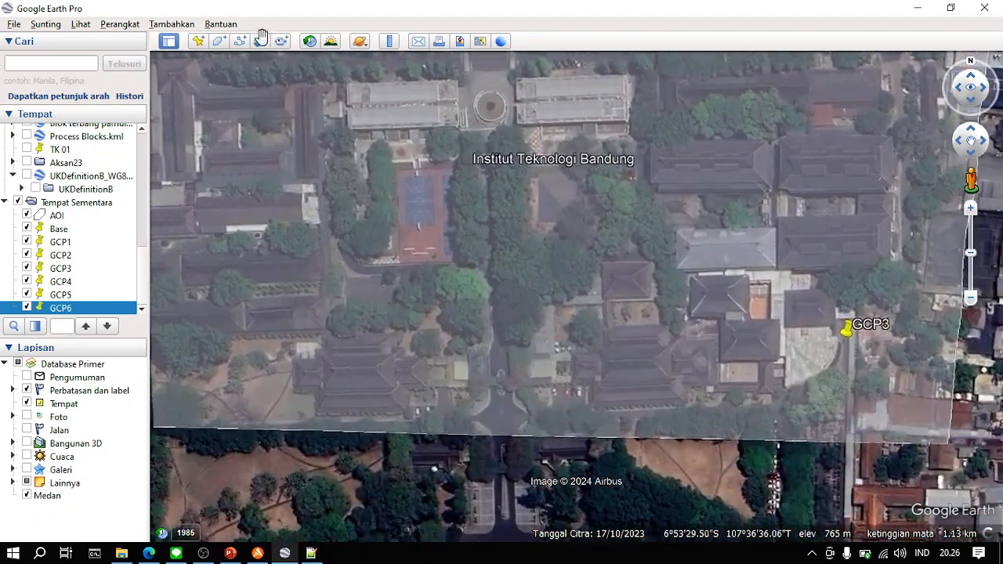
pyautogui.click(260, 40)
pyautogui.write('GCP7')
pyautogui.moveTo(568, 293); pyautogui.dragTo(575, 335)
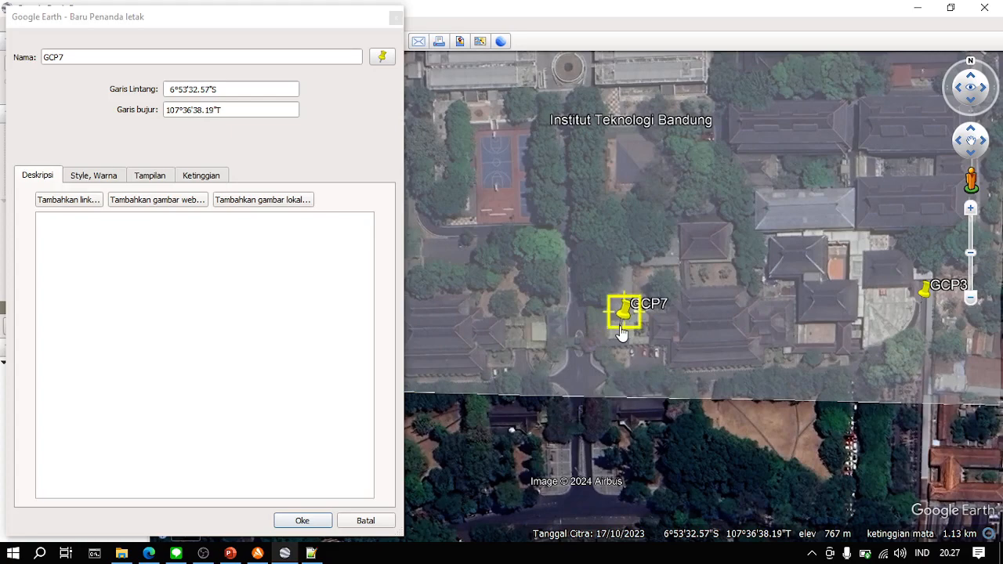
pyautogui.scroll(2, 621, 332)
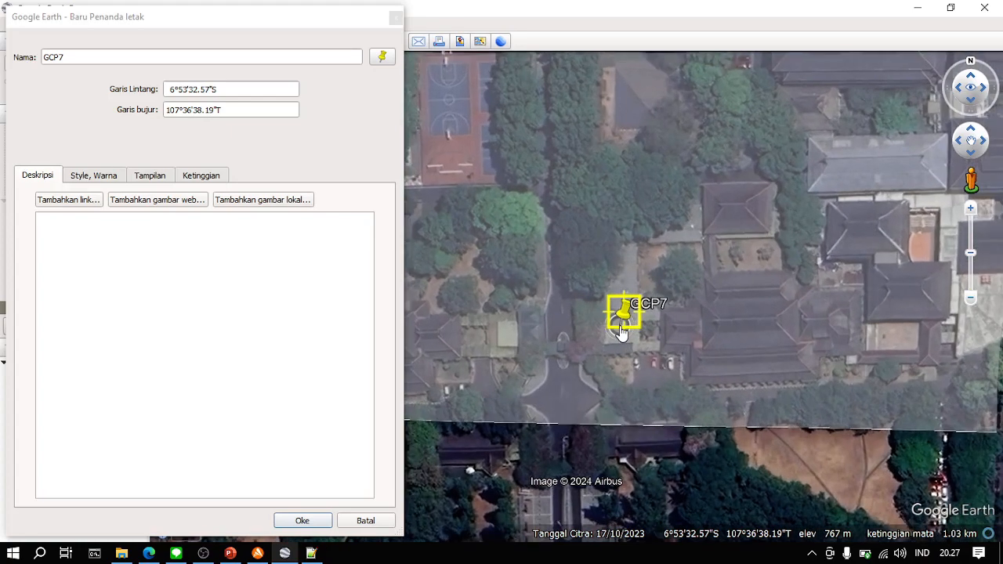
pyautogui.moveTo(617, 330)
pyautogui.mouseDown()
pyautogui.moveTo(594, 336)
pyautogui.moveTo(628, 333)
pyautogui.mouseUp()
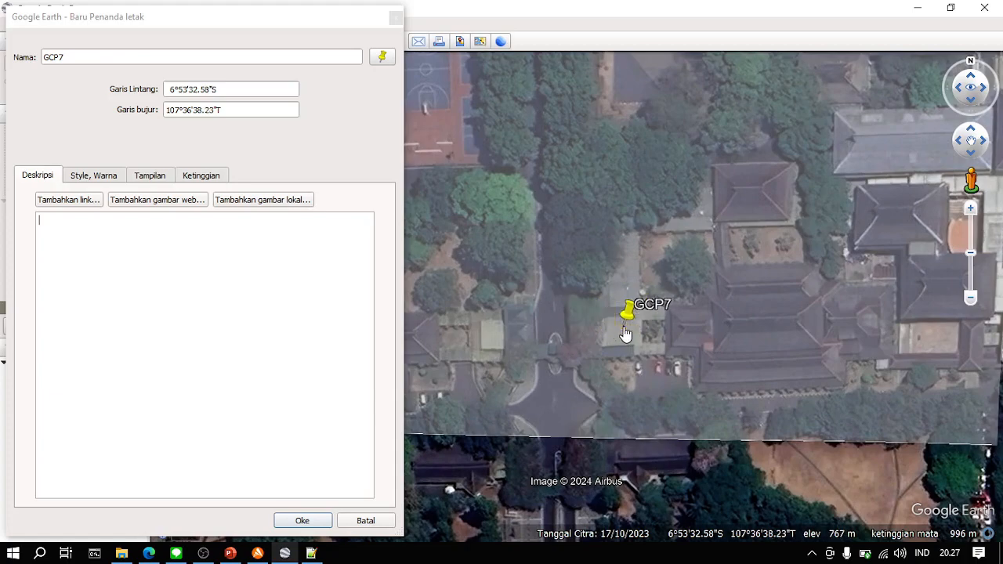
pyautogui.click(302, 519)
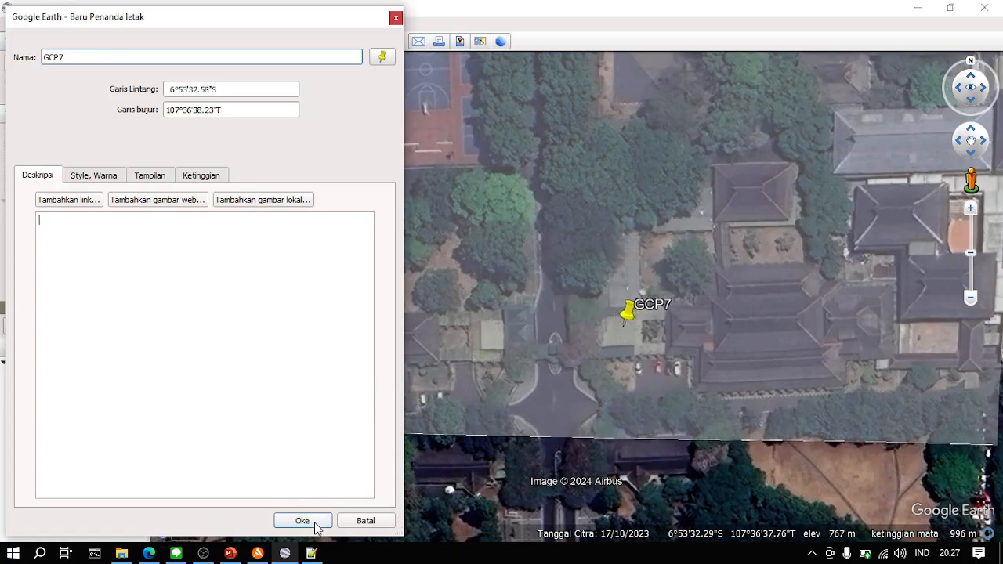
pyautogui.click(303, 521)
# - Add another placemark and name it GCP8
pyautogui.scroll(-5, 556, 371)
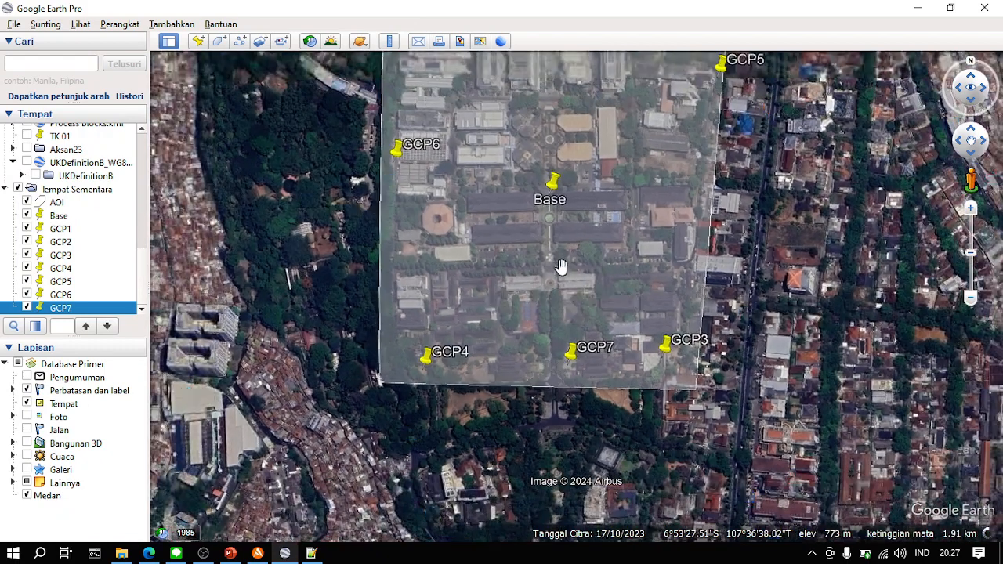
pyautogui.moveTo(561, 267); pyautogui.dragTo(506, 356)
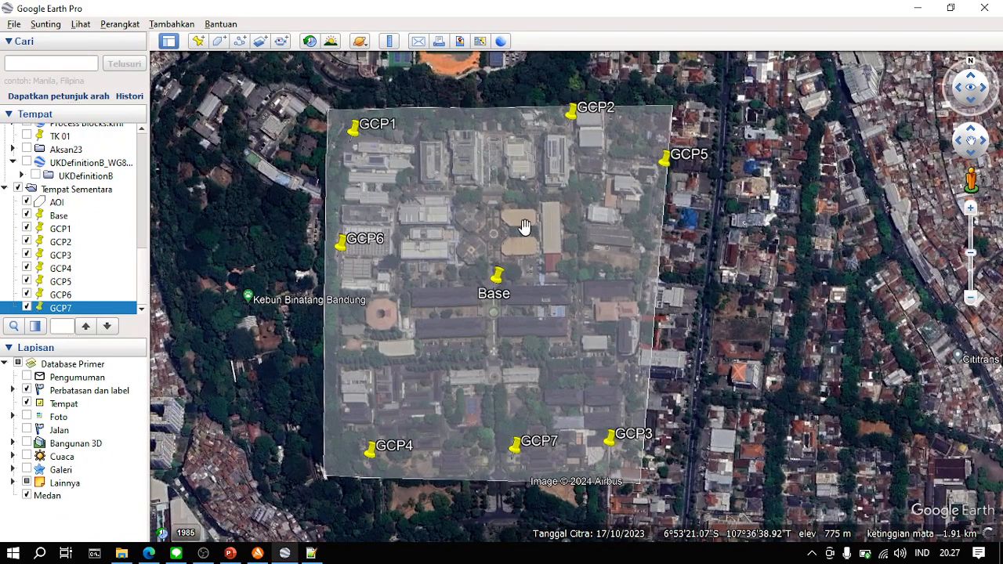
pyautogui.click(197, 41)
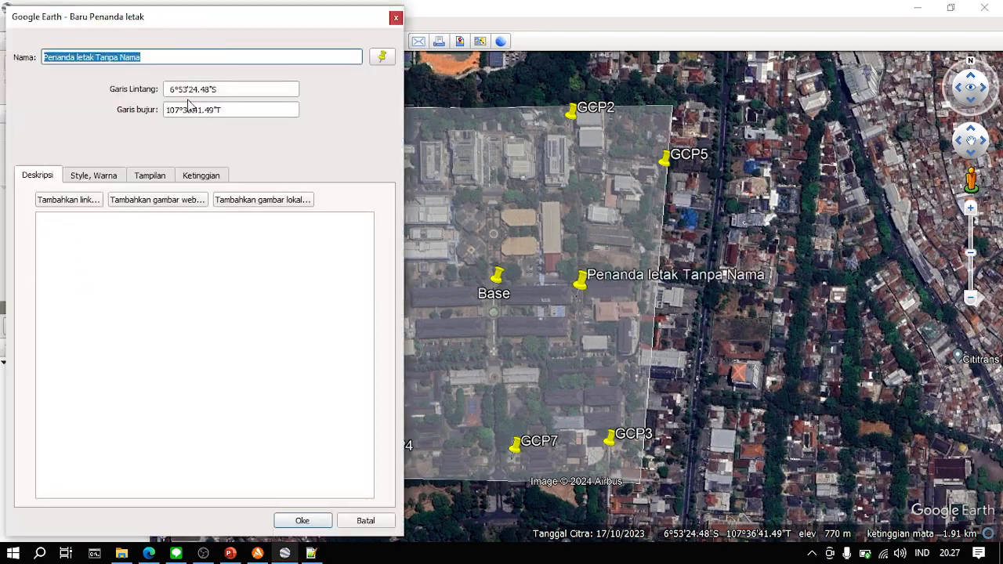
pyautogui.write('GCP')
pyautogui.press('Tab')
pyautogui.write('8')
pyautogui.click(345, 249)
# - Position GCP8 near the middle of the AOI's northern edge at 6°53'16.39"S, 107°36'37.34"T and save it
pyautogui.moveTo(524, 346); pyautogui.dragTo(593, 446)
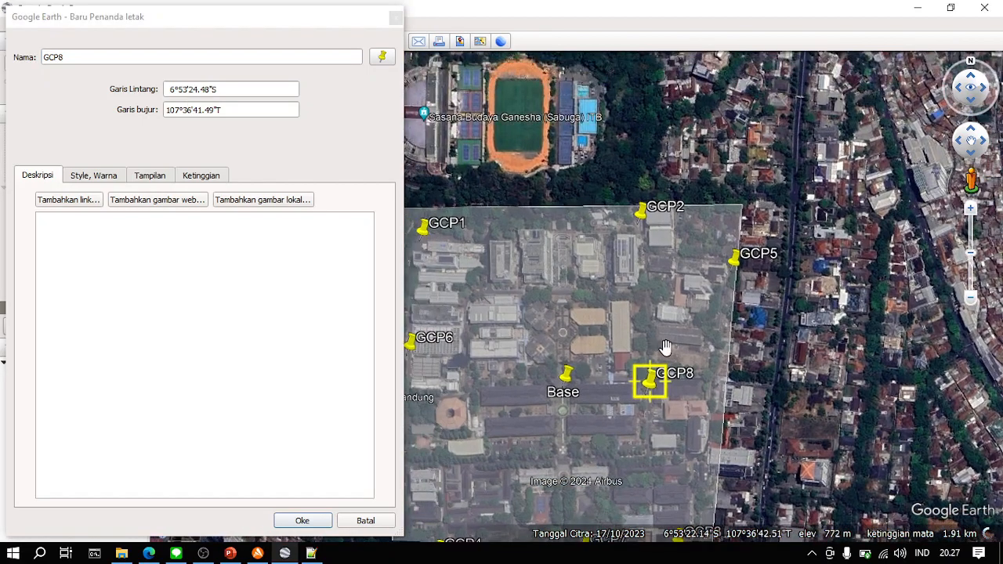
pyautogui.moveTo(652, 386); pyautogui.dragTo(563, 230)
pyautogui.scroll(3, 563, 233)
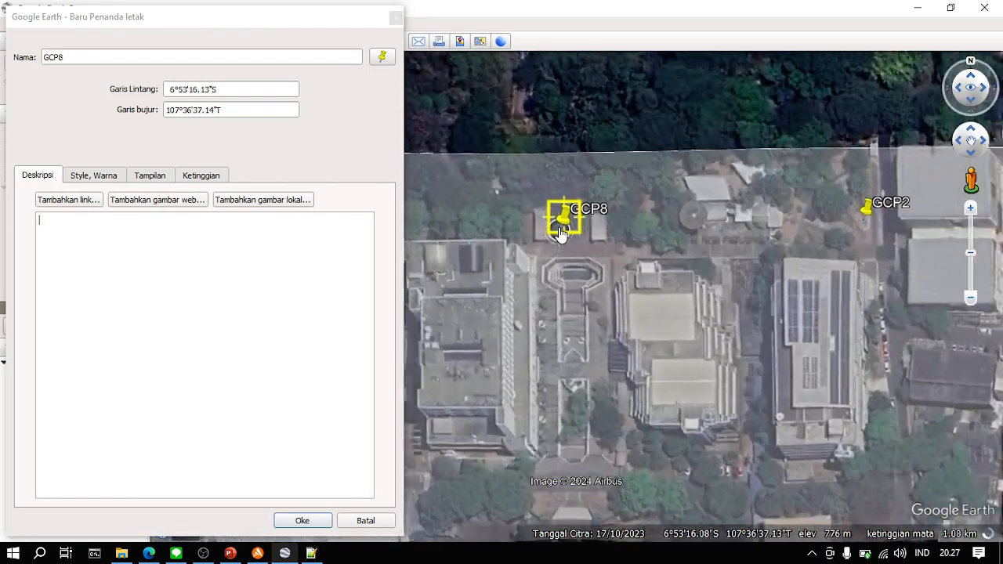
pyautogui.scroll(1, 561, 234)
pyautogui.moveTo(568, 241); pyautogui.dragTo(587, 265)
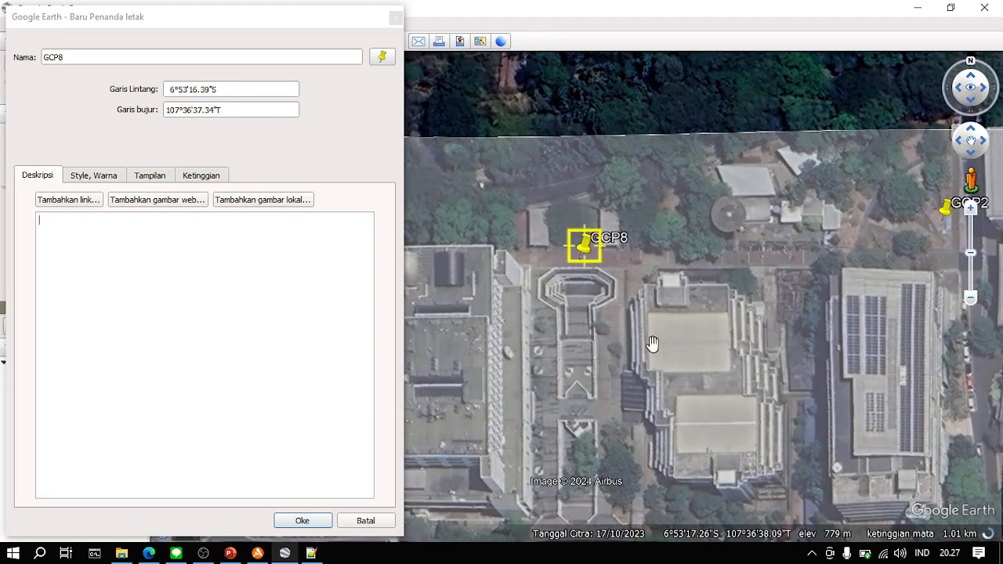
pyautogui.moveTo(652, 344); pyautogui.dragTo(639, 312)
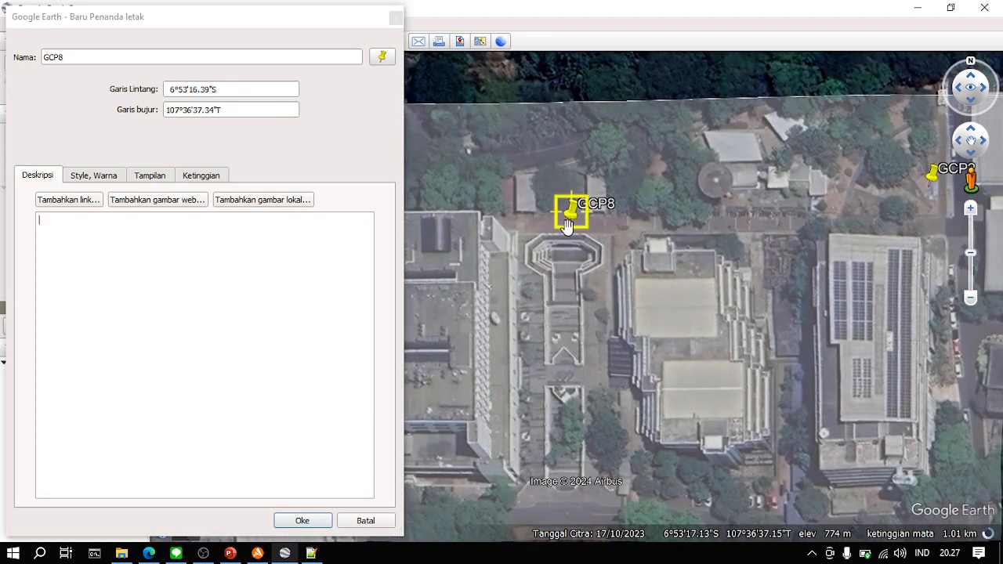
pyautogui.click(304, 521)
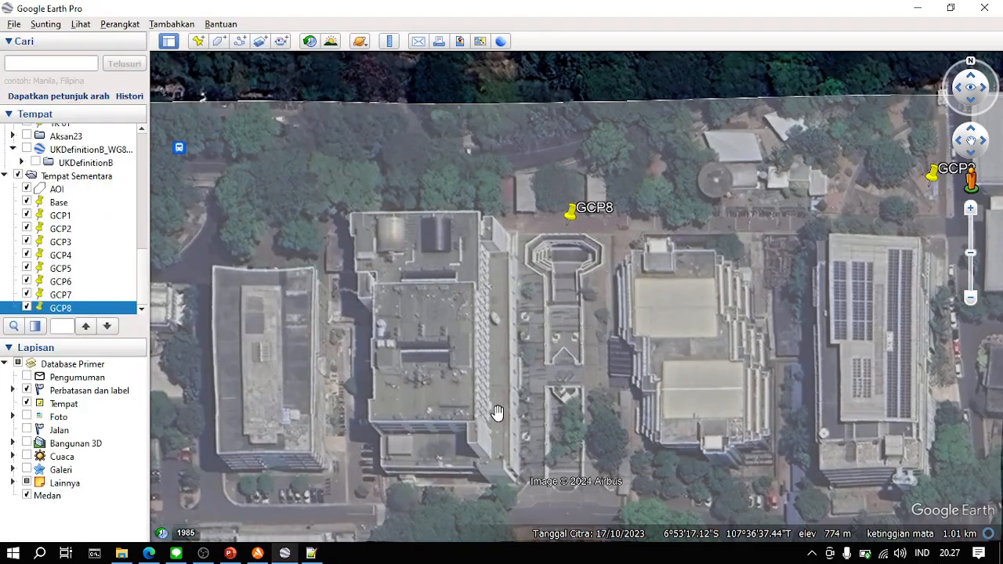
# - Examine how Base and the eight GCP points are distributed across the whole AOI
pyautogui.scroll(-3, 560, 388)
pyautogui.scroll(-1, 596, 389)
pyautogui.moveTo(639, 376); pyautogui.dragTo(621, 98)
pyautogui.moveTo(670, 275); pyautogui.dragTo(591, 257)
pyautogui.scroll(-1, 634, 318)
pyautogui.scroll(-1, 633, 319)
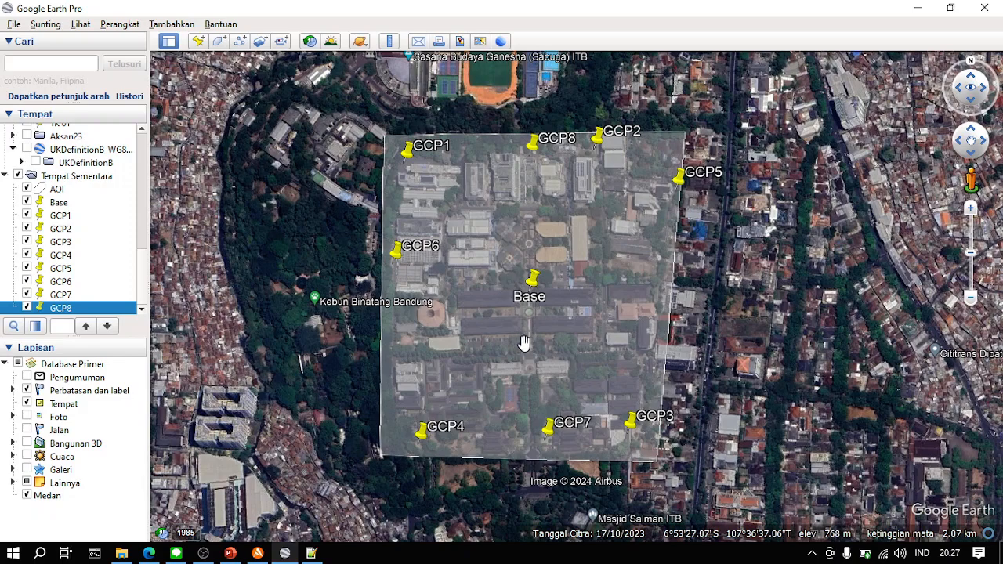
pyautogui.scroll(2, 540, 326)
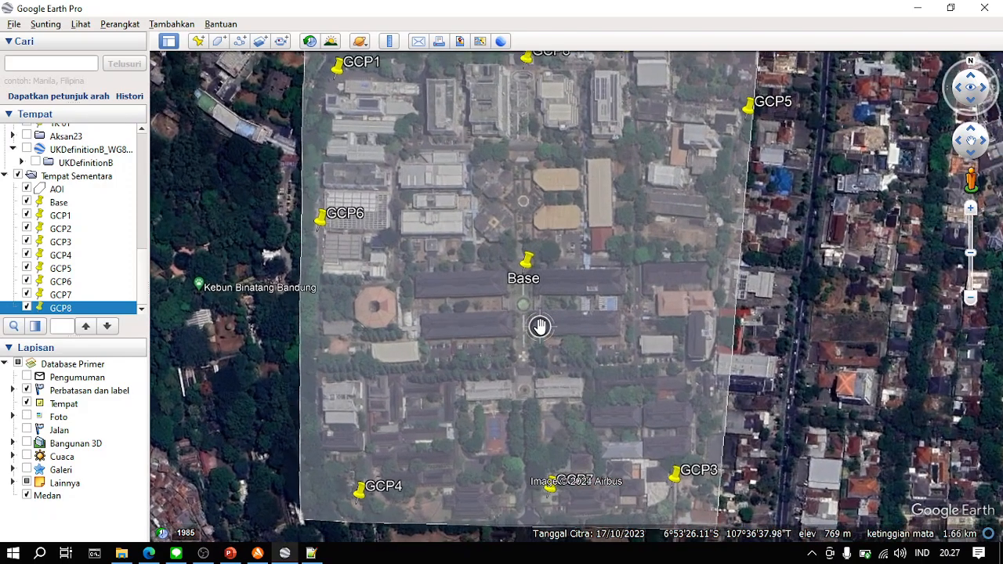
pyautogui.scroll(-1, 541, 326)
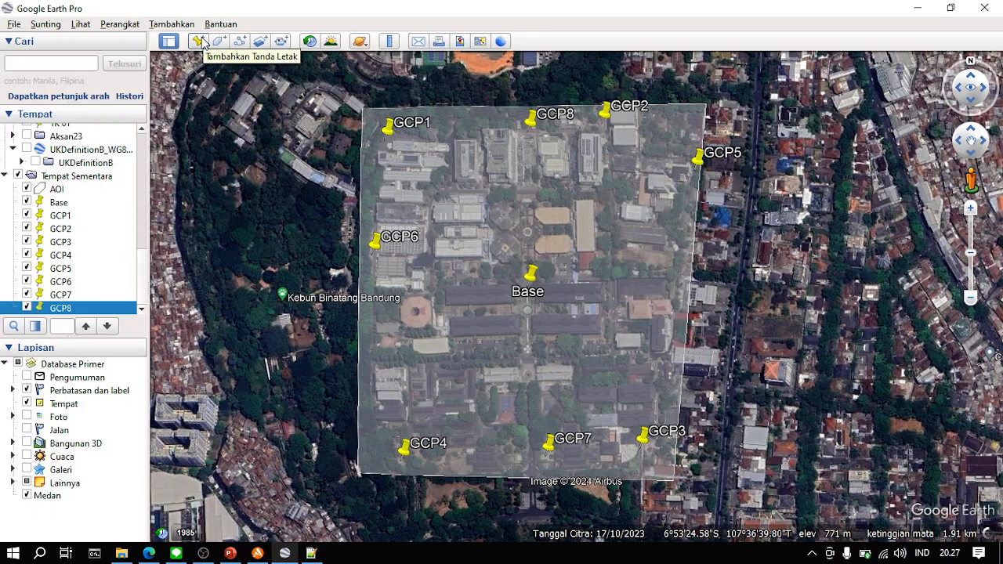
# - Review the GCP and ICP requirements on the Tugas slide in PowerPoint and return to Google Earth Pro
pyautogui.click(258, 553)
pyautogui.click(258, 553)
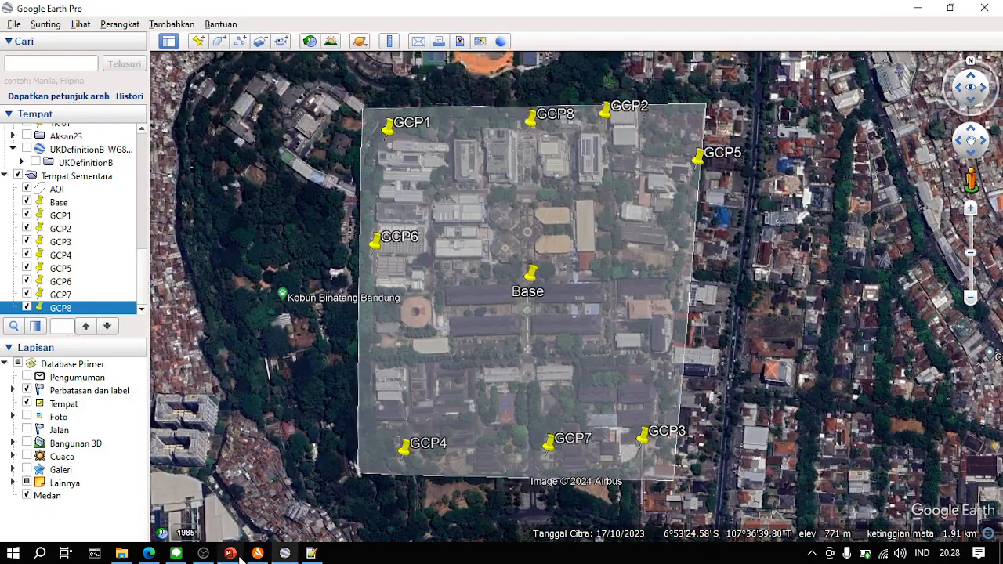
pyautogui.click(229, 553)
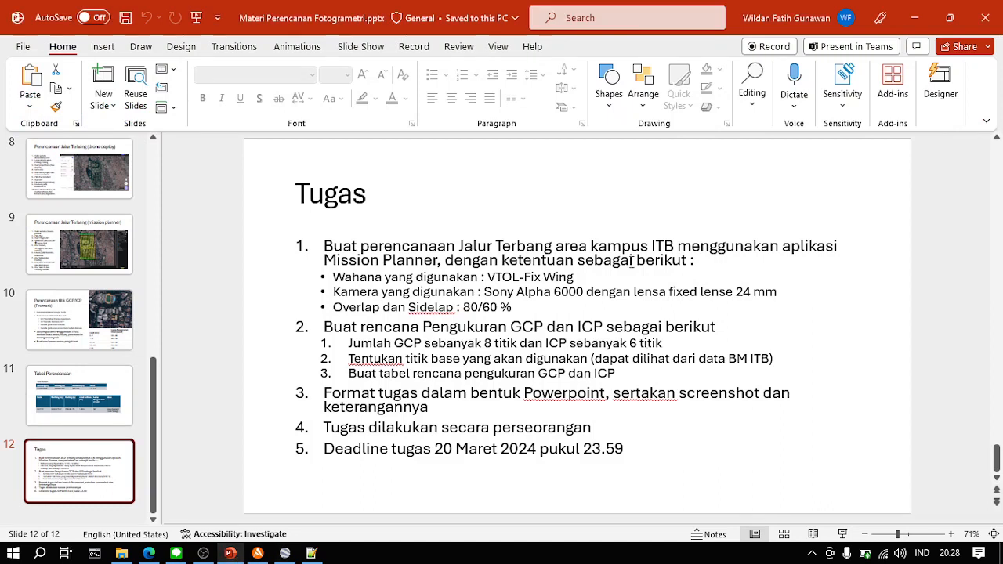
pyautogui.click(915, 18)
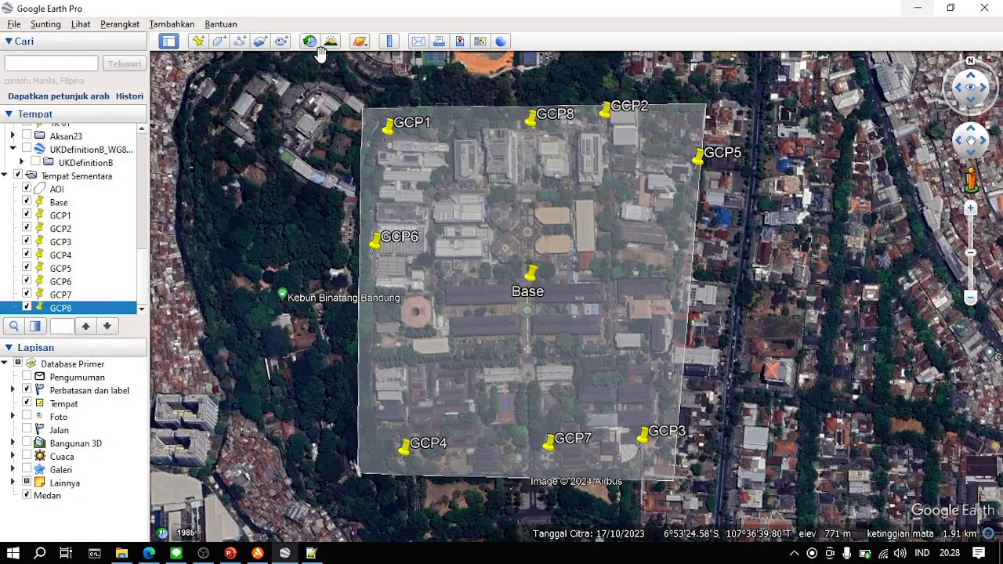
# - Add a placemark named ICP1 and set its icon colour to orange-red #ff5500
pyautogui.click(199, 41)
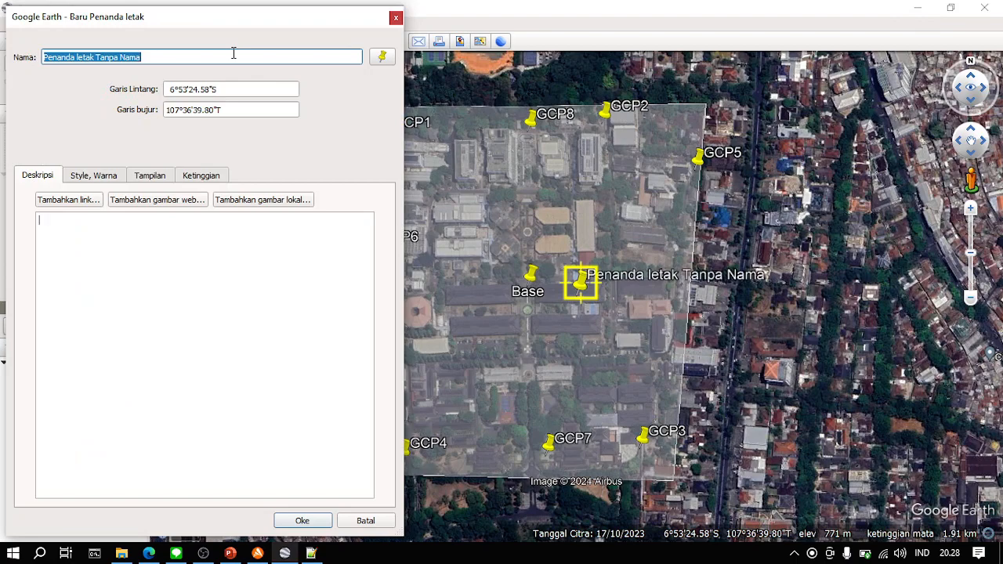
pyautogui.write('ICP1')
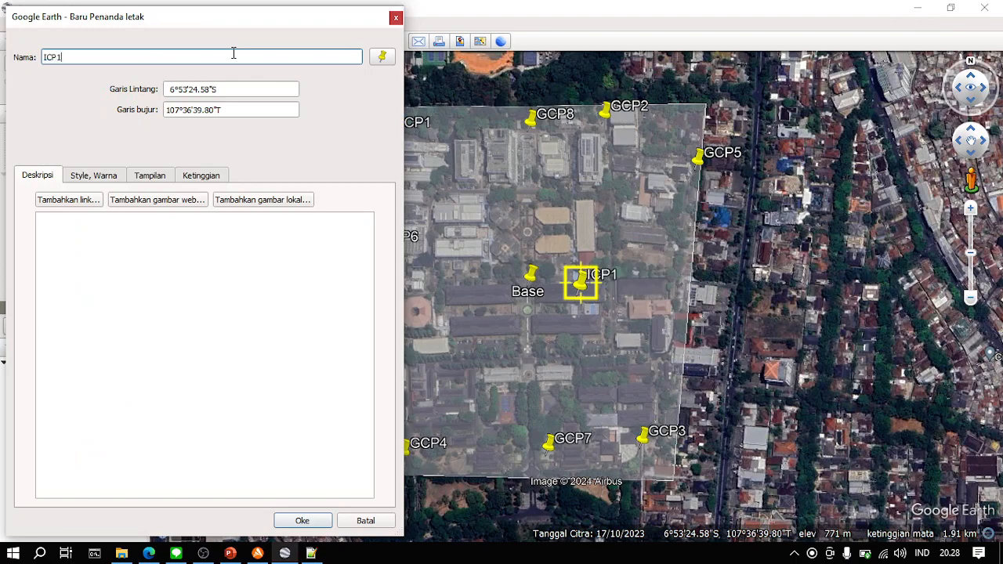
pyautogui.click(149, 177)
pyautogui.click(100, 178)
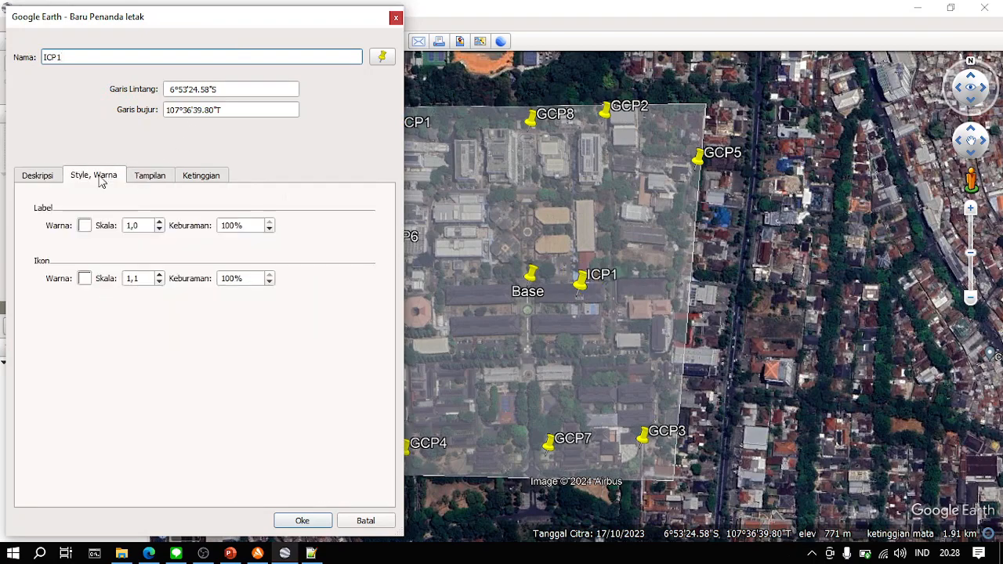
pyautogui.click(205, 177)
pyautogui.click(98, 178)
pyautogui.click(84, 279)
pyautogui.click(96, 209)
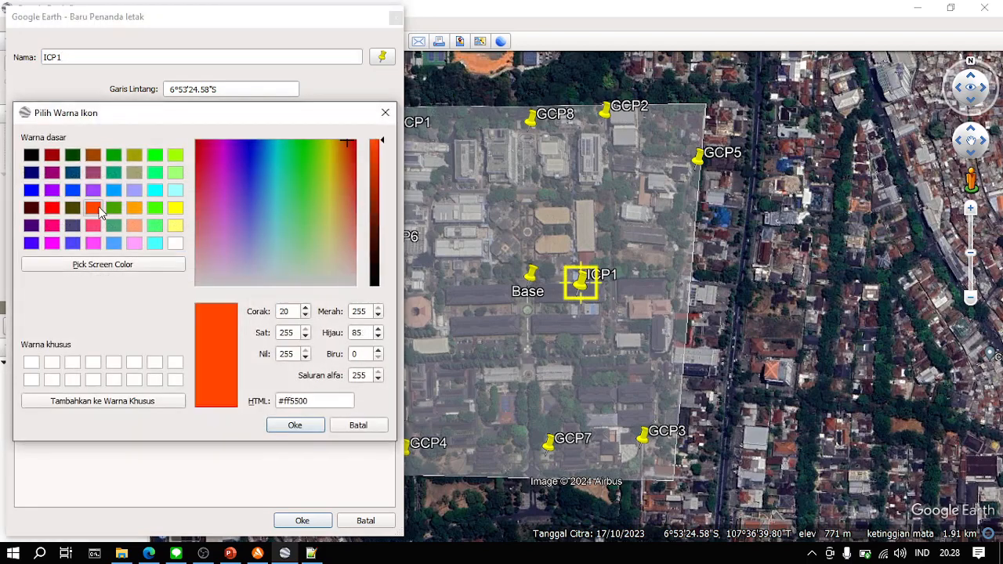
pyautogui.click(287, 425)
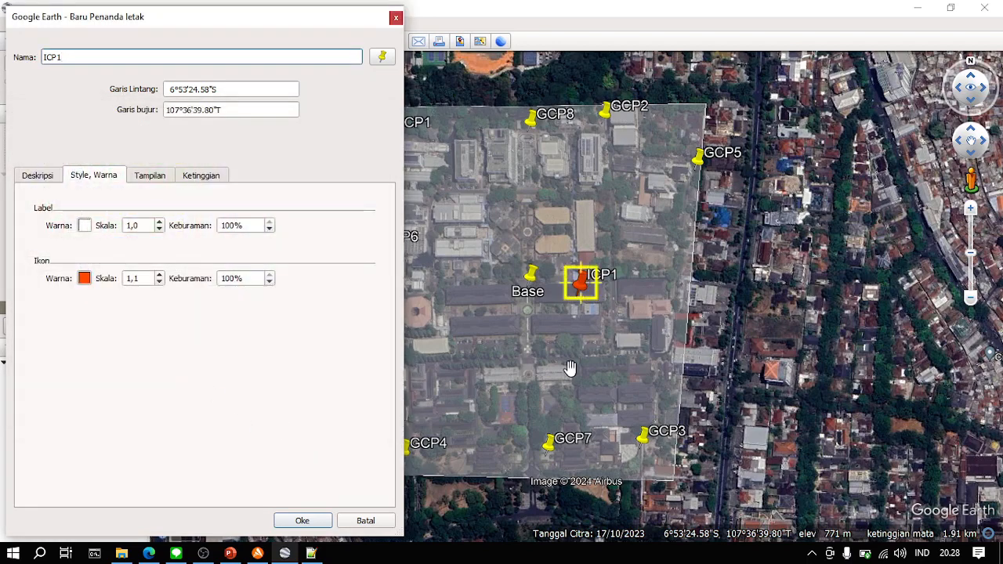
# - Position ICP1 southeast of GCP1 at 6°53'19.35"S, 107°36'34.21"T and save it
pyautogui.moveTo(600, 381); pyautogui.dragTo(690, 371)
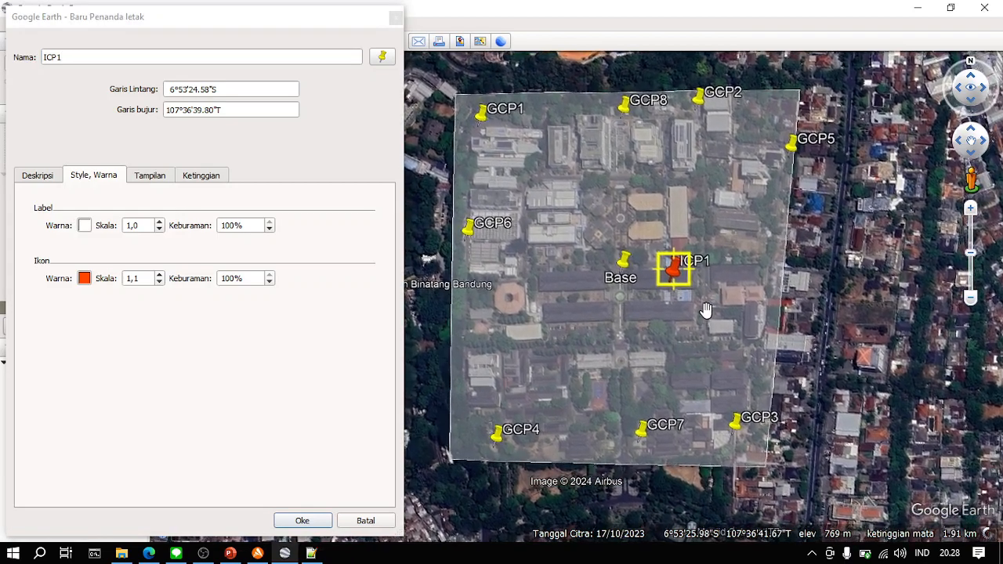
pyautogui.moveTo(772, 214); pyautogui.dragTo(751, 237)
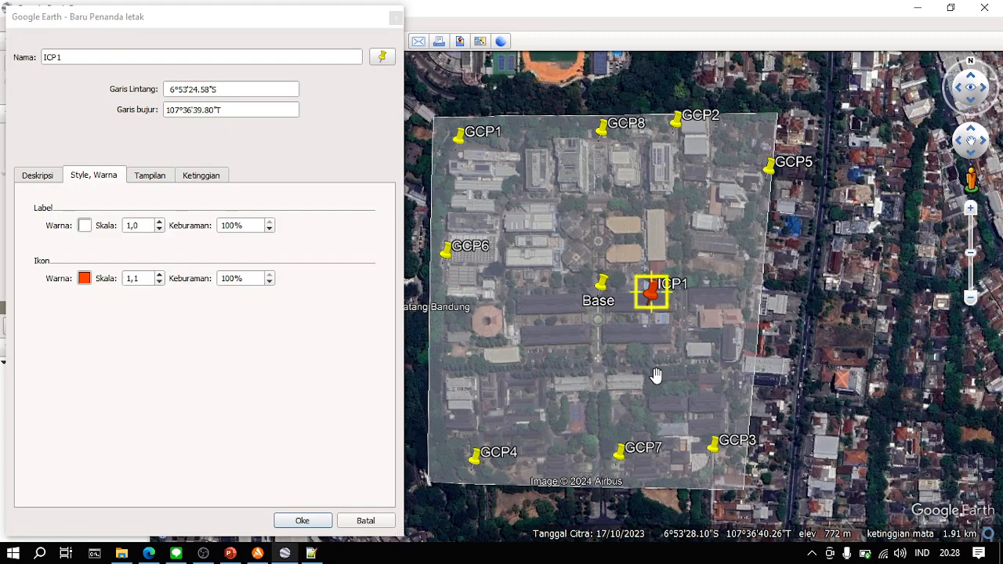
pyautogui.moveTo(567, 371); pyautogui.dragTo(588, 371)
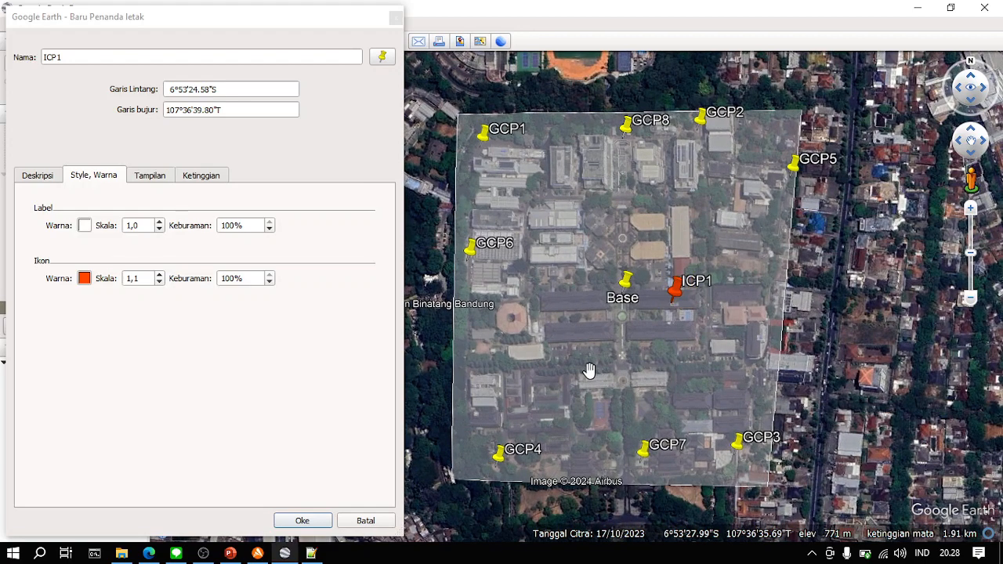
pyautogui.moveTo(687, 306); pyautogui.dragTo(559, 205)
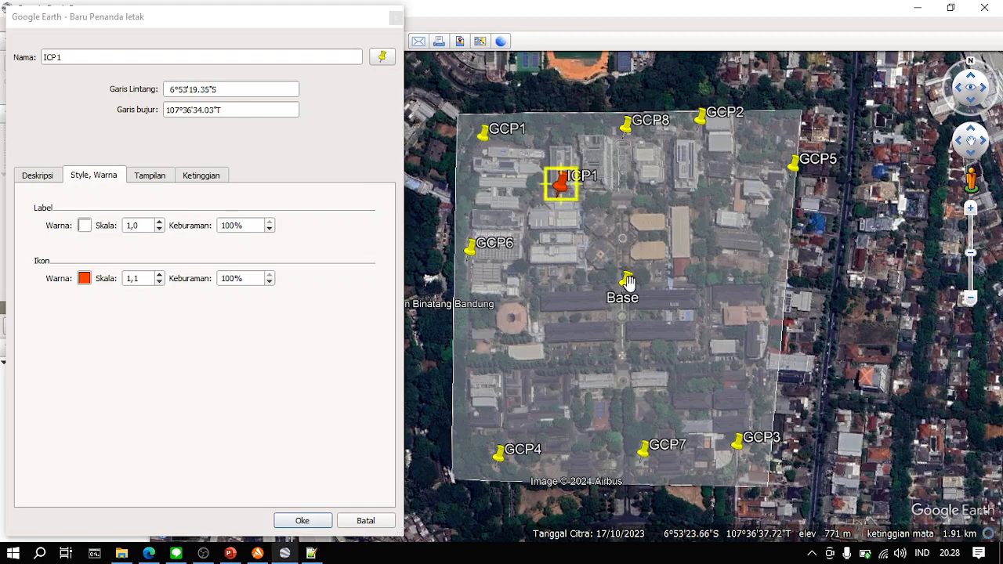
pyautogui.moveTo(562, 189)
pyautogui.mouseDown()
pyautogui.moveTo(562, 174)
pyautogui.moveTo(562, 207)
pyautogui.mouseUp()
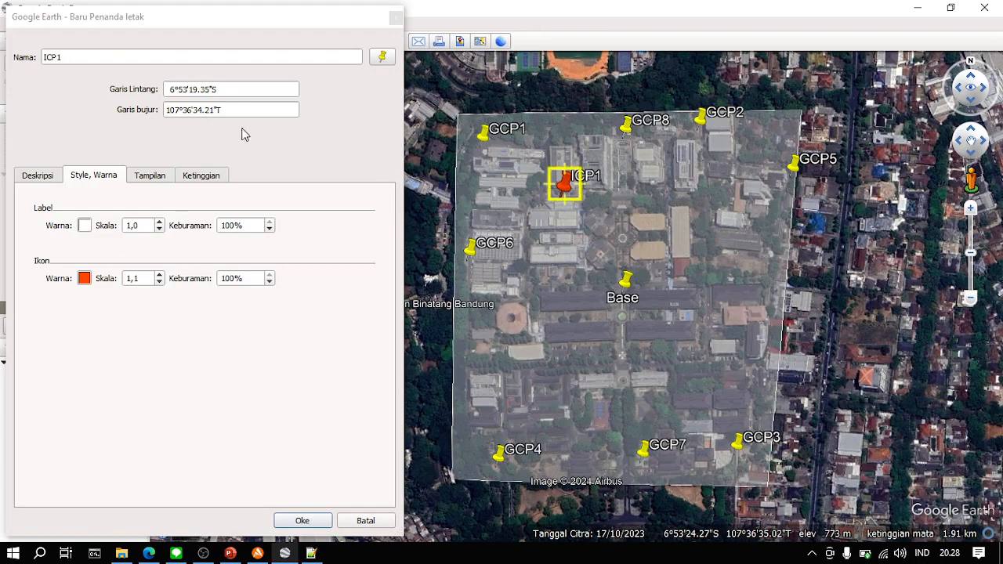
pyautogui.click(303, 521)
# - Add placemark ICP2 near the AOI's western edge, south of GCP6, at 6°53'26.81"S, 107°36'30.33"T and save it
pyautogui.click(200, 43)
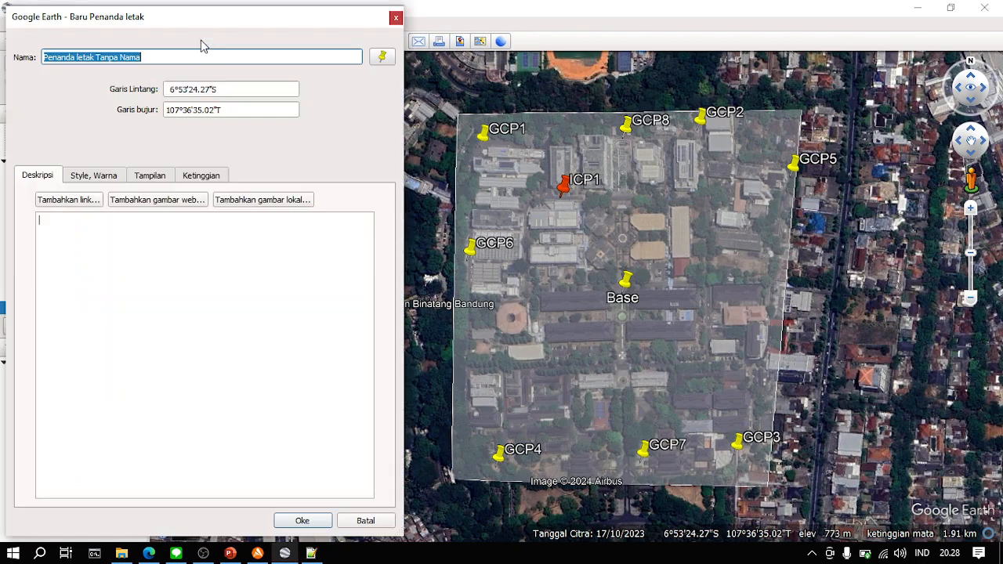
pyautogui.click(157, 179)
pyautogui.click(95, 181)
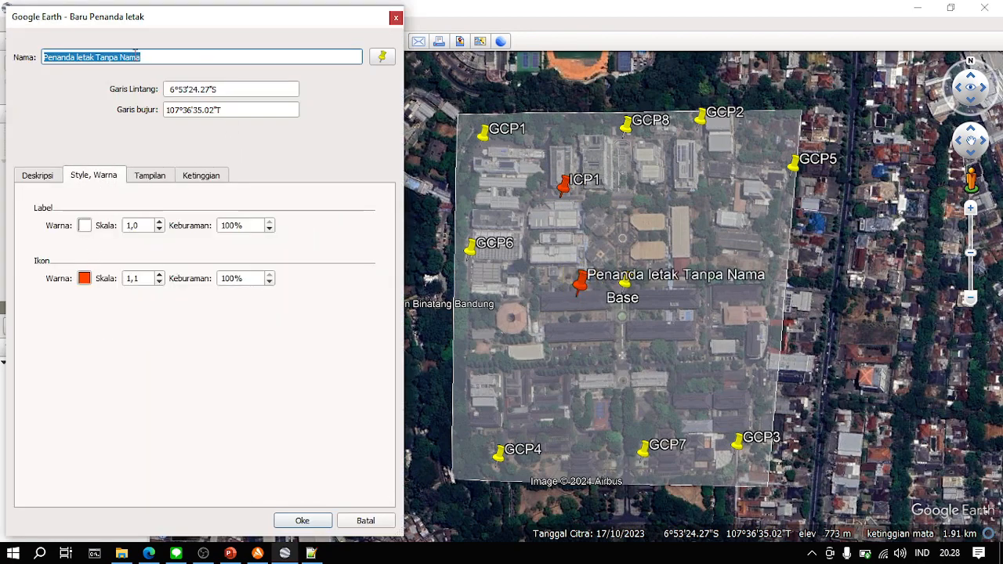
pyautogui.write('ICP2')
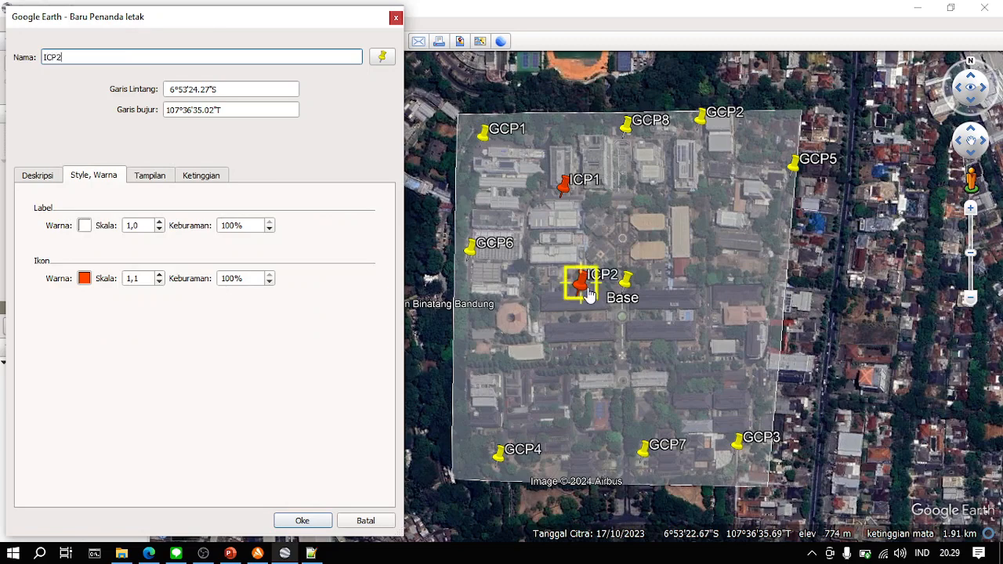
pyautogui.moveTo(590, 293); pyautogui.dragTo(486, 354)
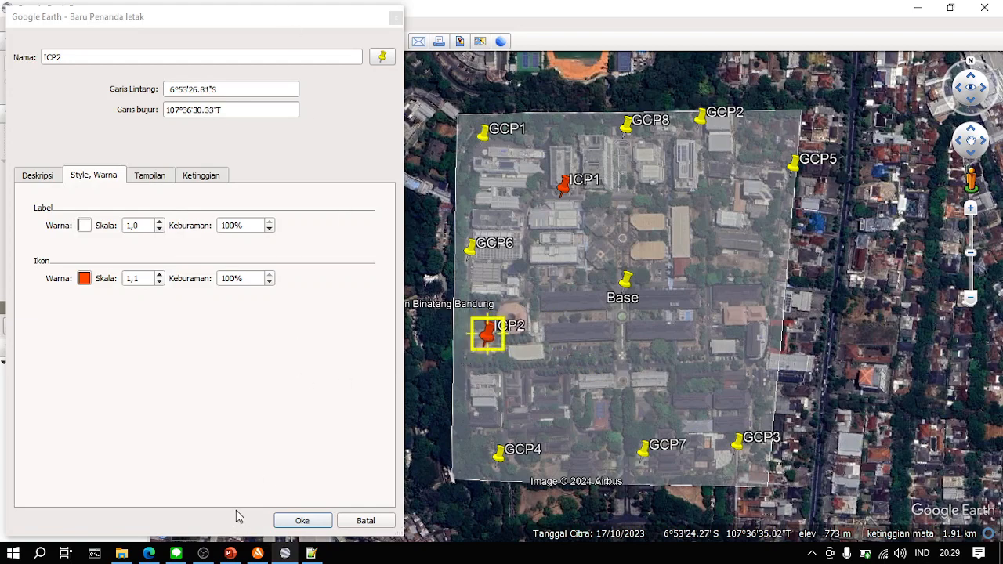
pyautogui.click(312, 522)
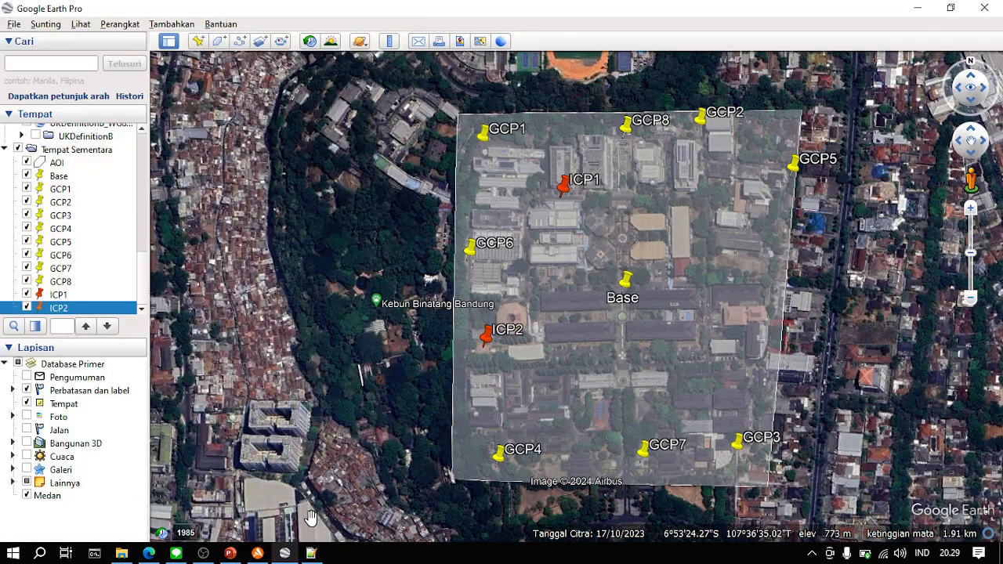
# - Add placemark ICP3 near the AOI's eastern edge, south of GCP5, at 6°53'22.68"S, 107°36'44.02"T and save it
pyautogui.click(198, 42)
pyautogui.write('ICP3')
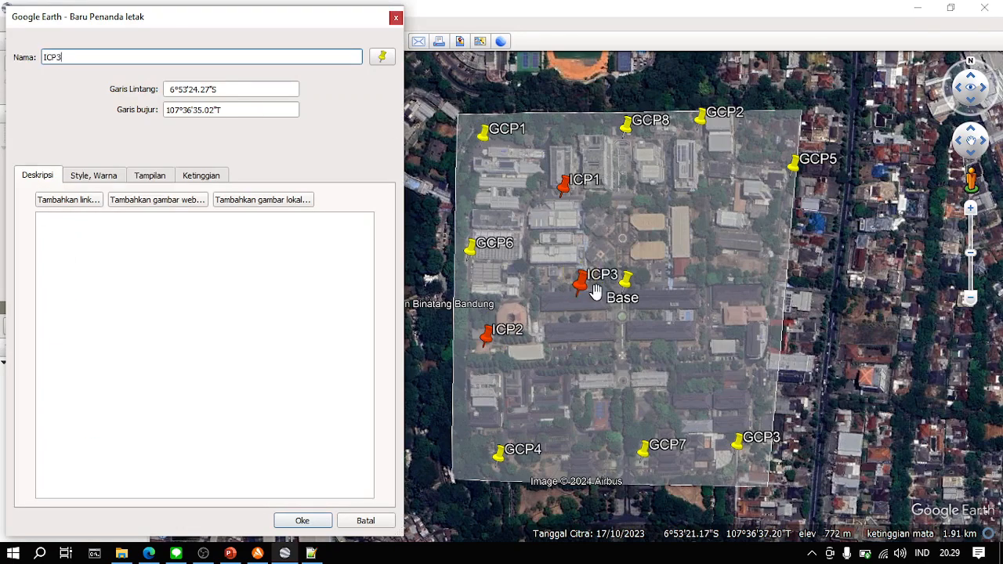
pyautogui.moveTo(580, 304); pyautogui.dragTo(757, 271)
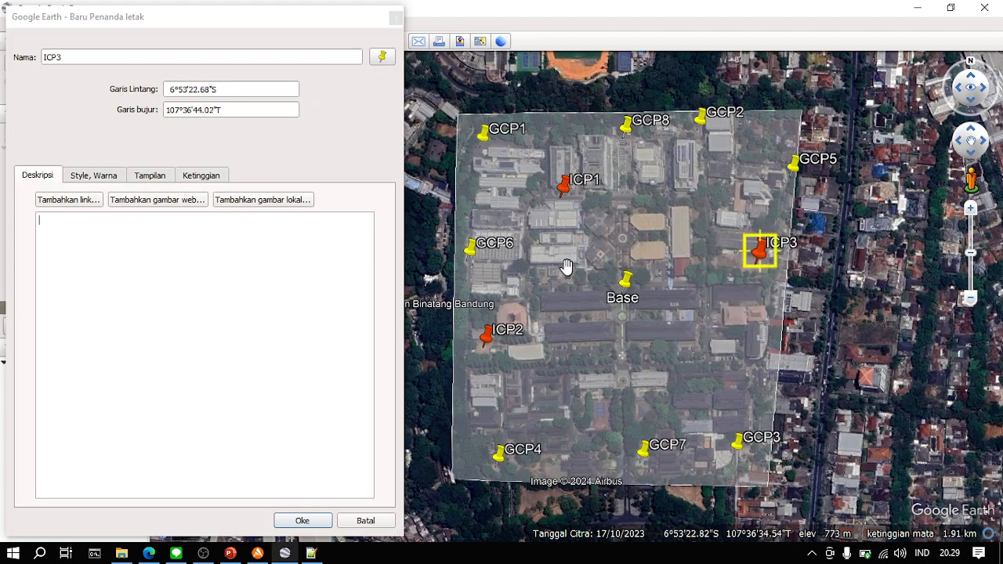
pyautogui.click(299, 521)
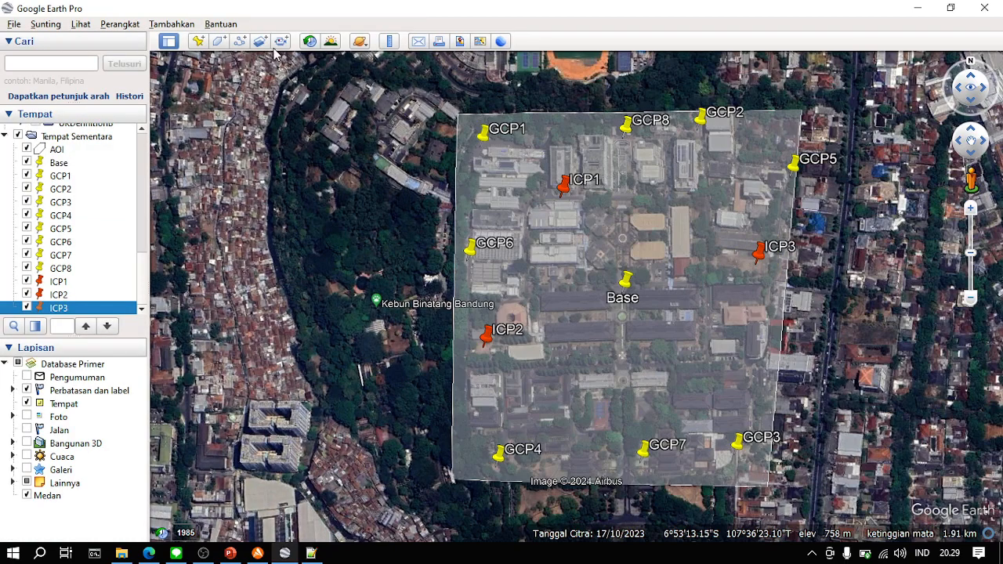
# - Add a placemark named ICP4 and place it north of ICP3 at 6°53'19.05"S, 107°36'42.65"T
pyautogui.click(196, 41)
pyautogui.write('ICP')
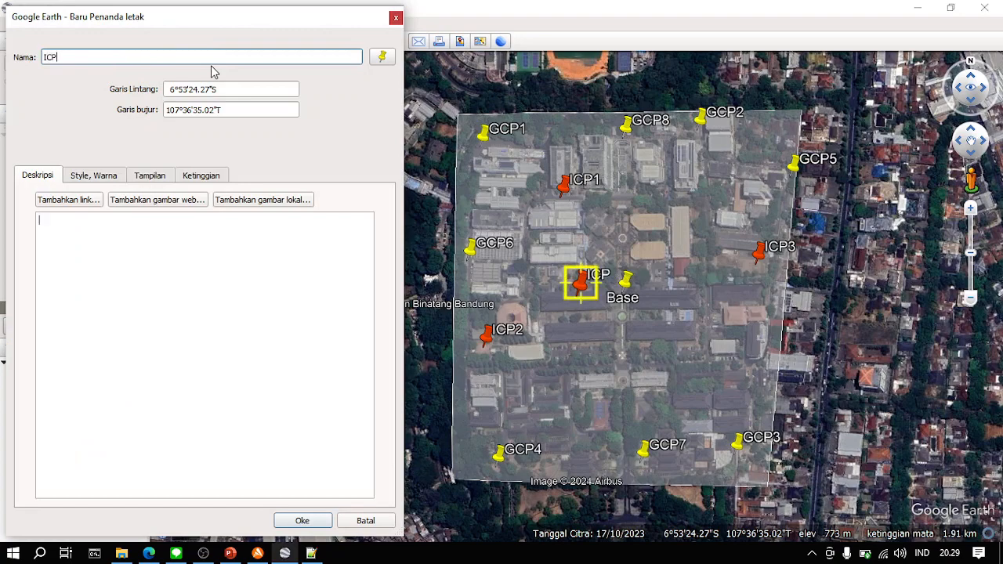
pyautogui.moveTo(600, 275); pyautogui.dragTo(730, 200)
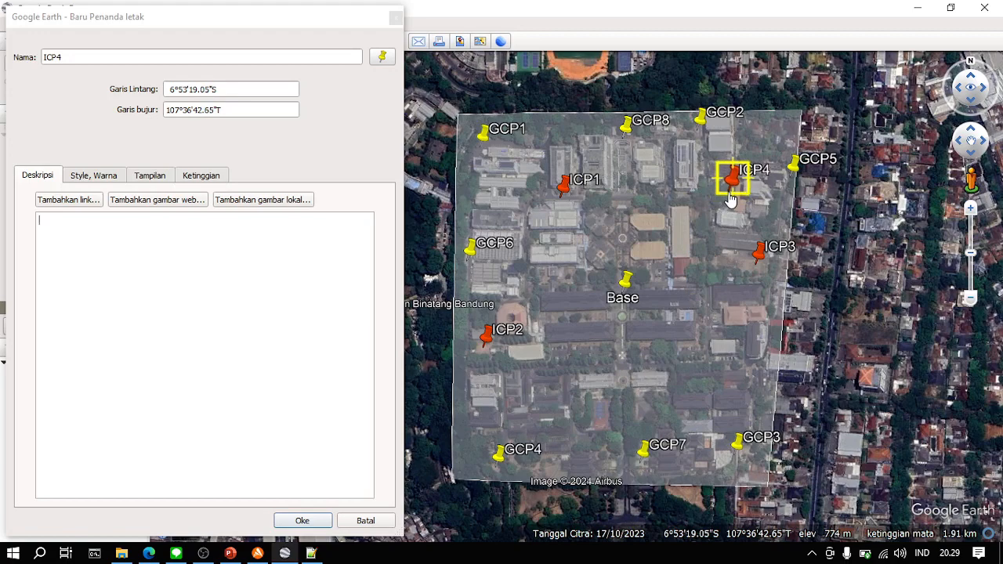
pyautogui.click(203, 553)
pyautogui.click(987, 406)
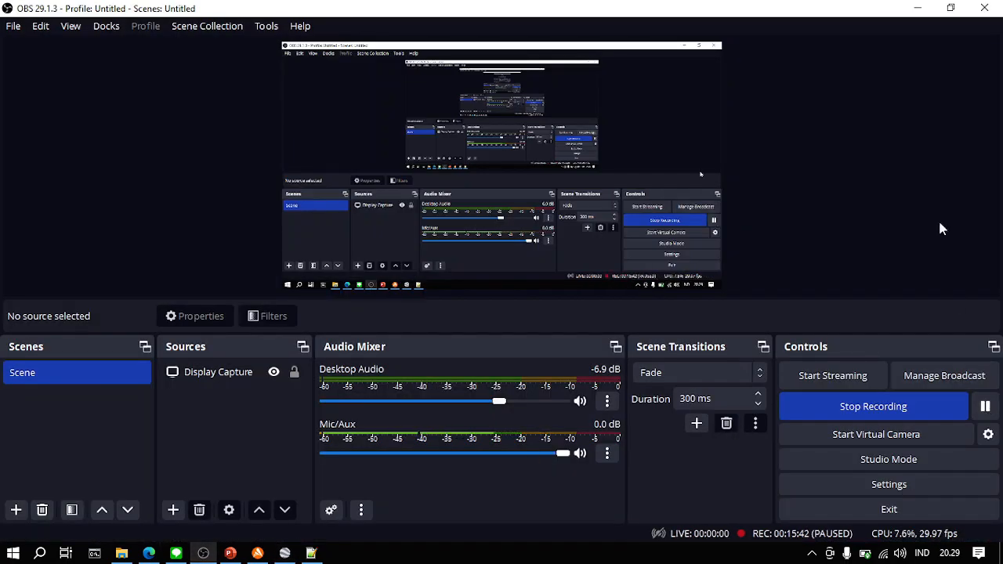
pyautogui.click(915, 8)
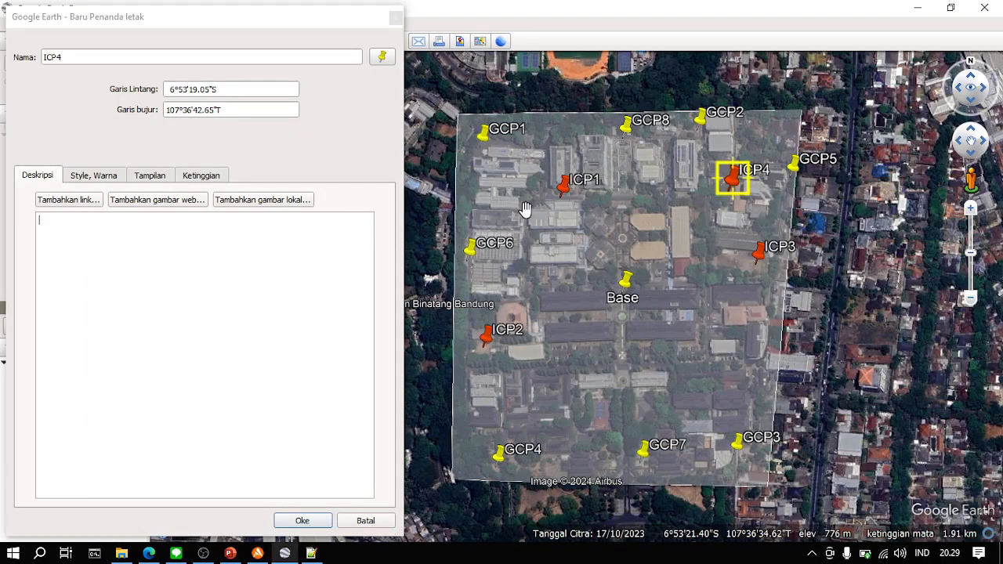
# - Move ICP4 southeast of Base, onto the road just west of the light-roofed building, and save it
pyautogui.moveTo(734, 181); pyautogui.dragTo(739, 347)
pyautogui.scroll(2, 739, 349)
pyautogui.scroll(2, 740, 350)
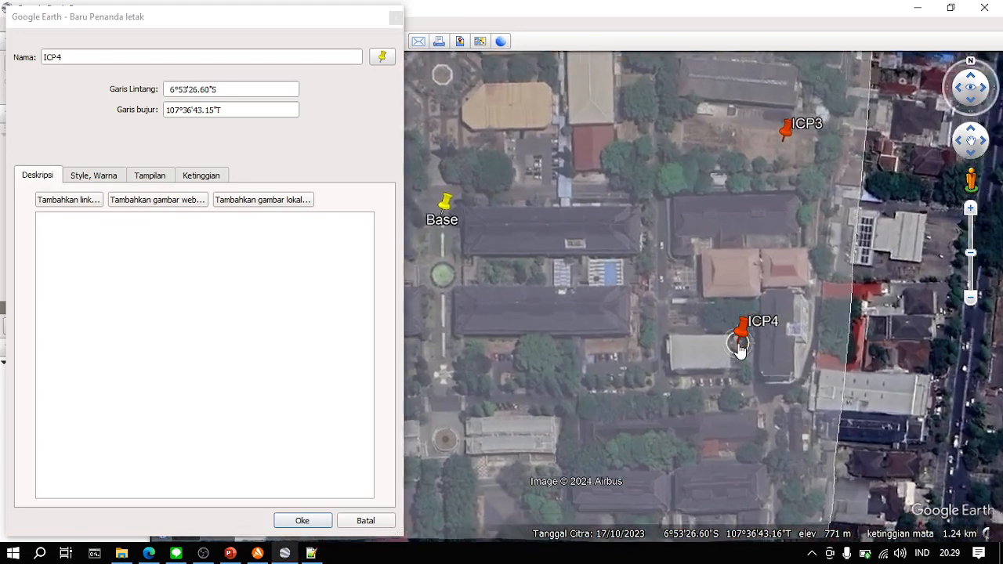
pyautogui.moveTo(784, 283); pyautogui.dragTo(759, 278)
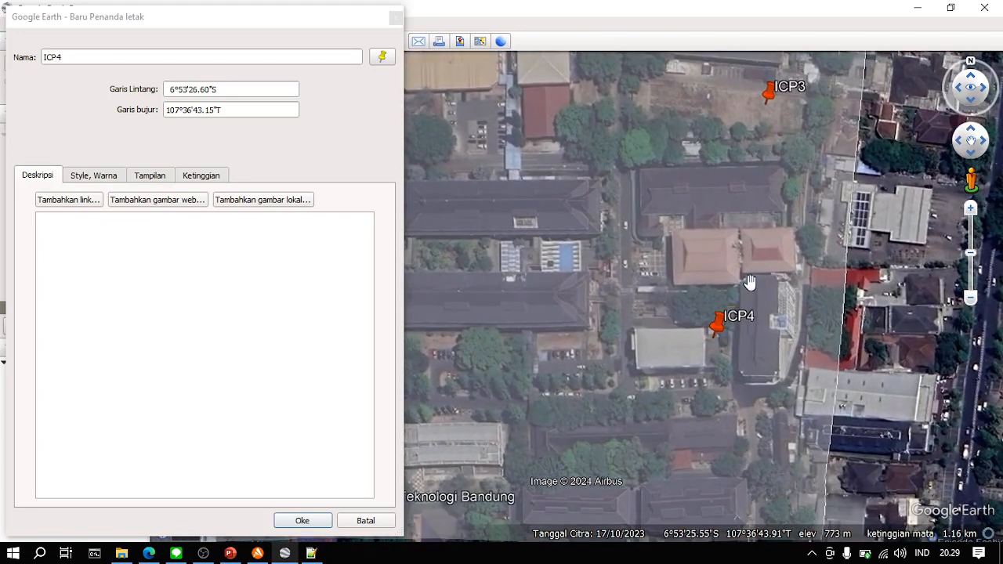
pyautogui.moveTo(717, 345); pyautogui.dragTo(634, 303)
pyautogui.moveTo(603, 335); pyautogui.dragTo(616, 367)
pyautogui.click(303, 520)
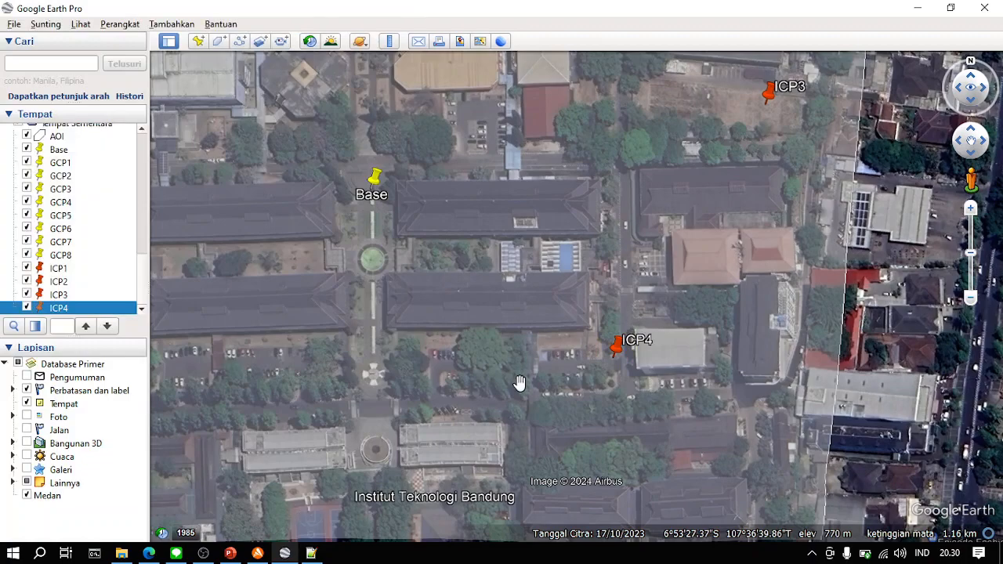
# - Add a placemark named ICP5 and place it southeast of ICP2 at 6°53'28.77"S, 107°36'34.24"T
pyautogui.scroll(-5, 520, 381)
pyautogui.moveTo(432, 423); pyautogui.dragTo(493, 400)
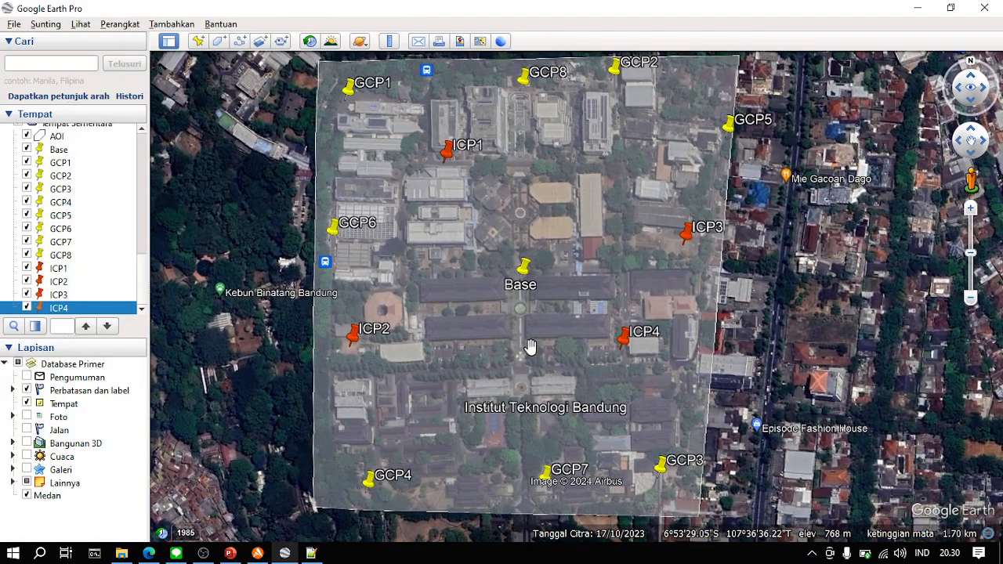
pyautogui.click(198, 41)
pyautogui.write('ICP5')
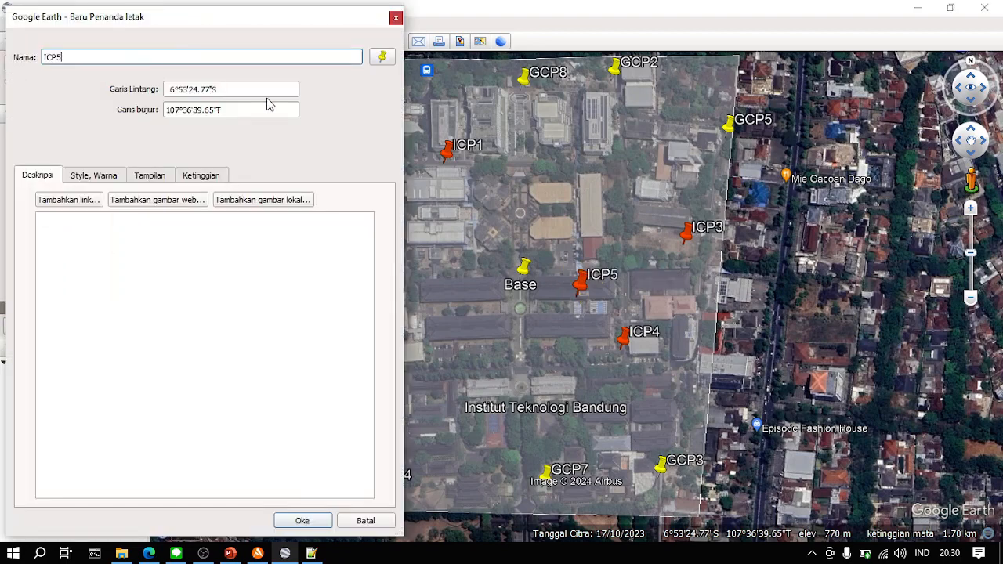
pyautogui.moveTo(582, 280); pyautogui.dragTo(591, 300)
pyautogui.scroll(3, 589, 325)
pyautogui.moveTo(533, 341); pyautogui.dragTo(598, 350)
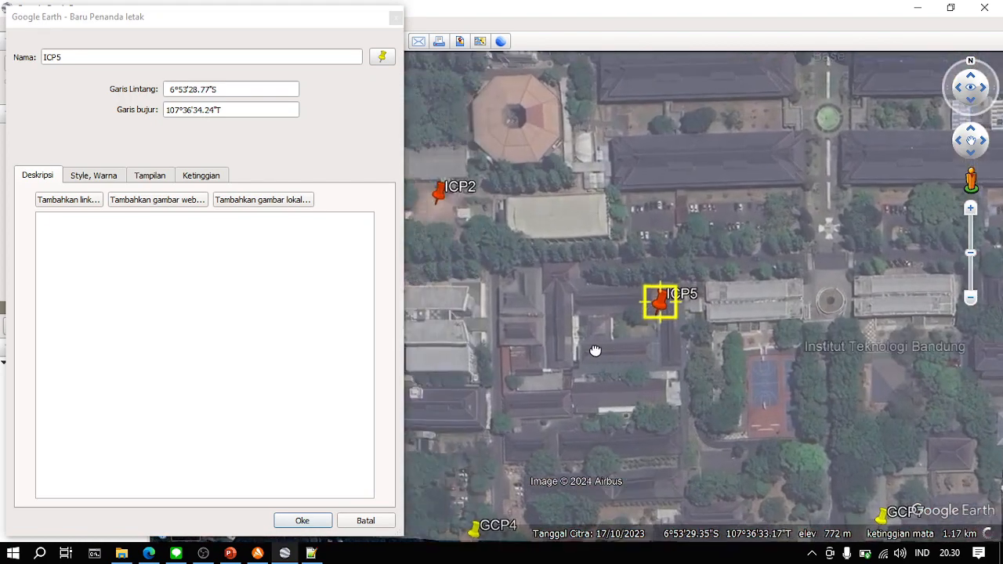
# - Refine ICP5's position to the open courtyard between the buildings at 6°53'28.99"S, 107°36'33.97"T and save it
pyautogui.moveTo(662, 306); pyautogui.dragTo(688, 296)
pyautogui.moveTo(703, 331); pyautogui.dragTo(723, 348)
pyautogui.scroll(-3, 722, 349)
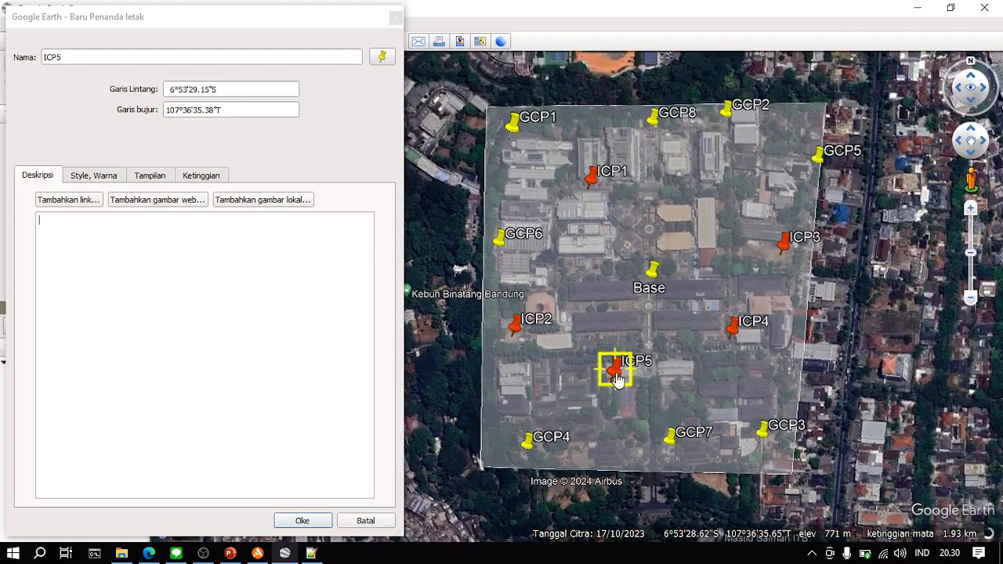
pyautogui.moveTo(617, 380)
pyautogui.mouseDown()
pyautogui.moveTo(741, 180)
pyautogui.moveTo(719, 192)
pyautogui.moveTo(633, 379)
pyautogui.moveTo(601, 378)
pyautogui.mouseUp()
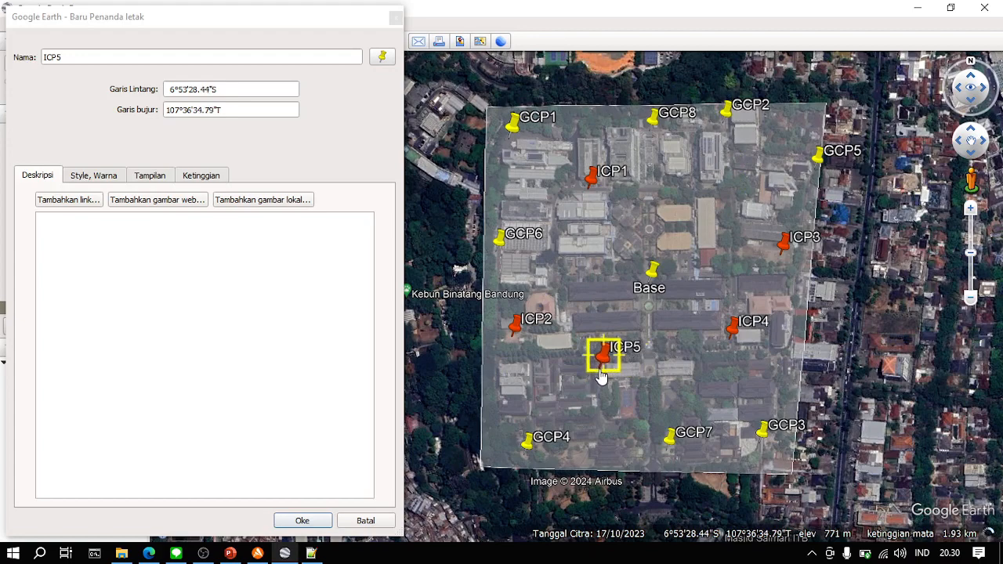
pyautogui.scroll(3, 600, 378)
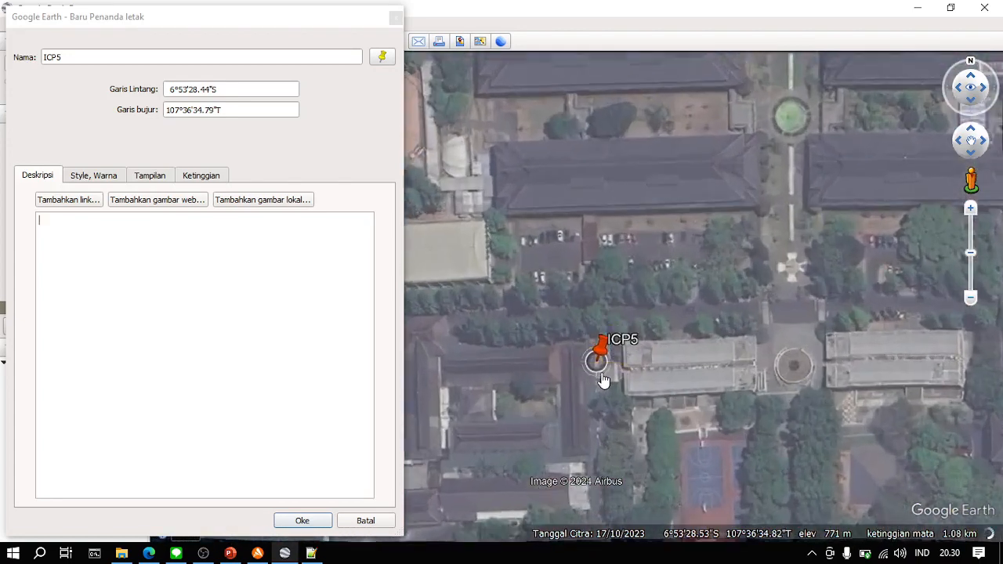
pyautogui.moveTo(632, 442); pyautogui.dragTo(674, 389)
pyautogui.moveTo(654, 287); pyautogui.dragTo(578, 352)
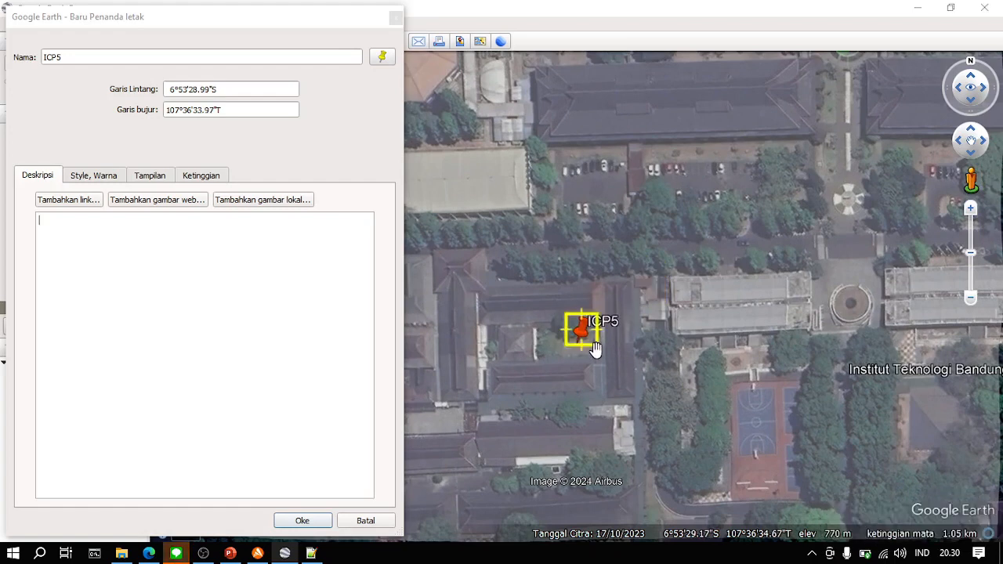
pyautogui.moveTo(593, 347); pyautogui.dragTo(652, 356)
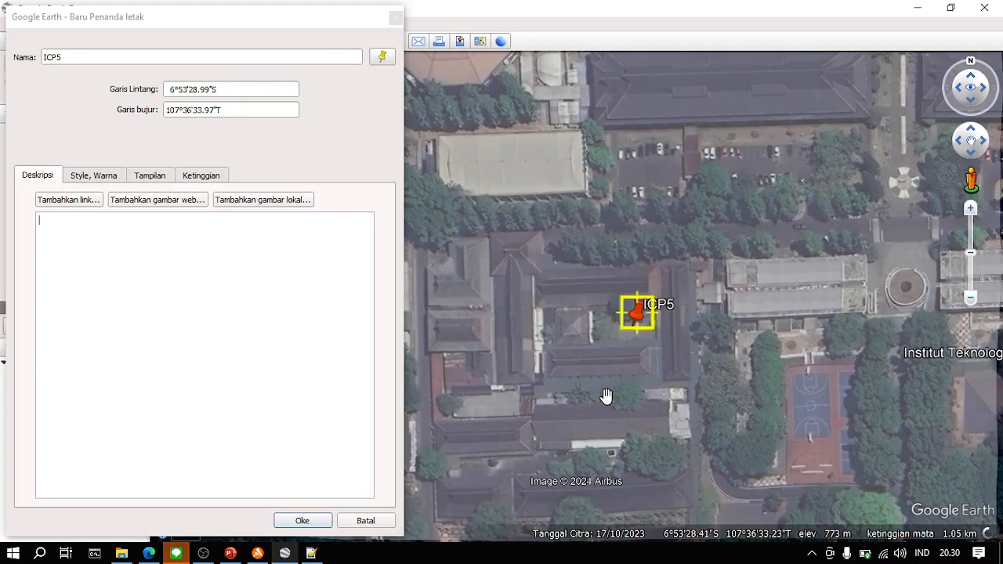
pyautogui.click(301, 520)
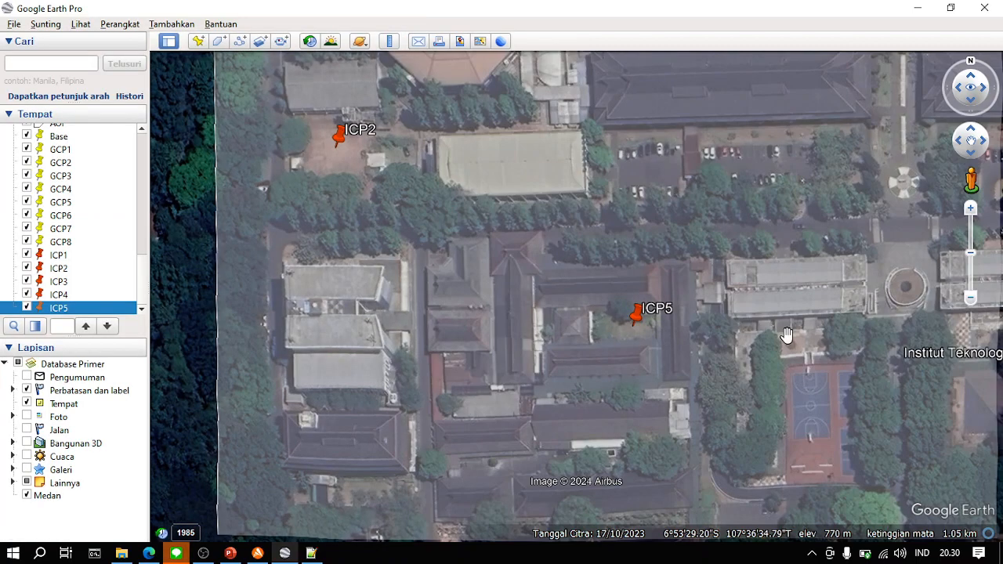
pyautogui.scroll(-5, 505, 486)
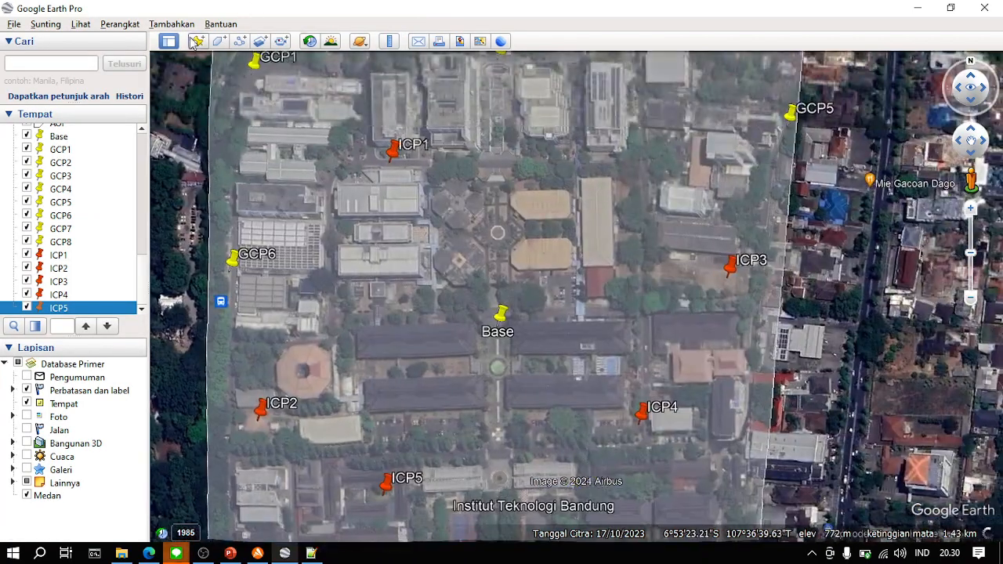
# - Add a placemark named ICP6 and place it northwest of ICP3 at 6°53'19.99"S, 107°36'41.00"T
pyautogui.click(198, 41)
pyautogui.write('ICP6')
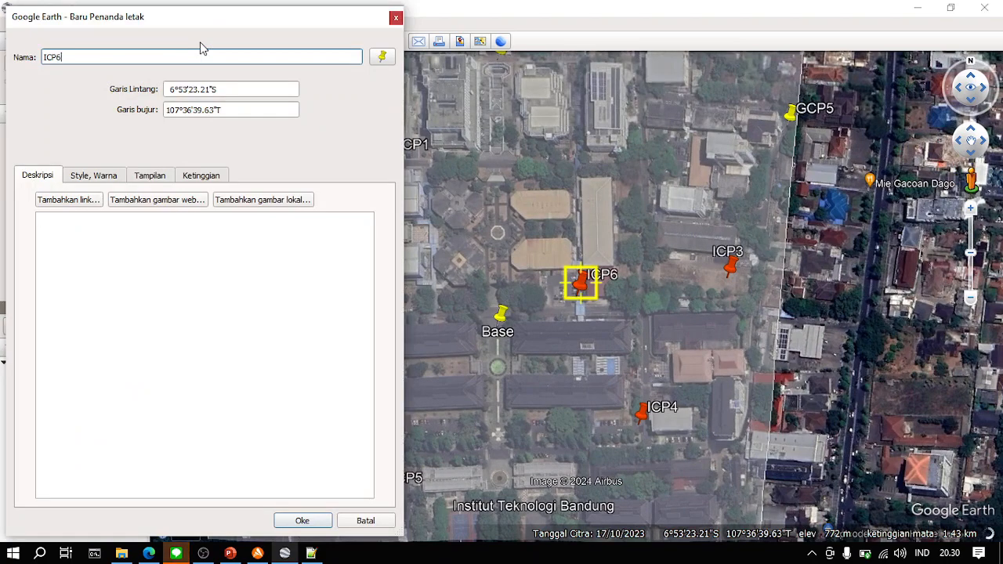
pyautogui.moveTo(581, 296); pyautogui.dragTo(625, 190)
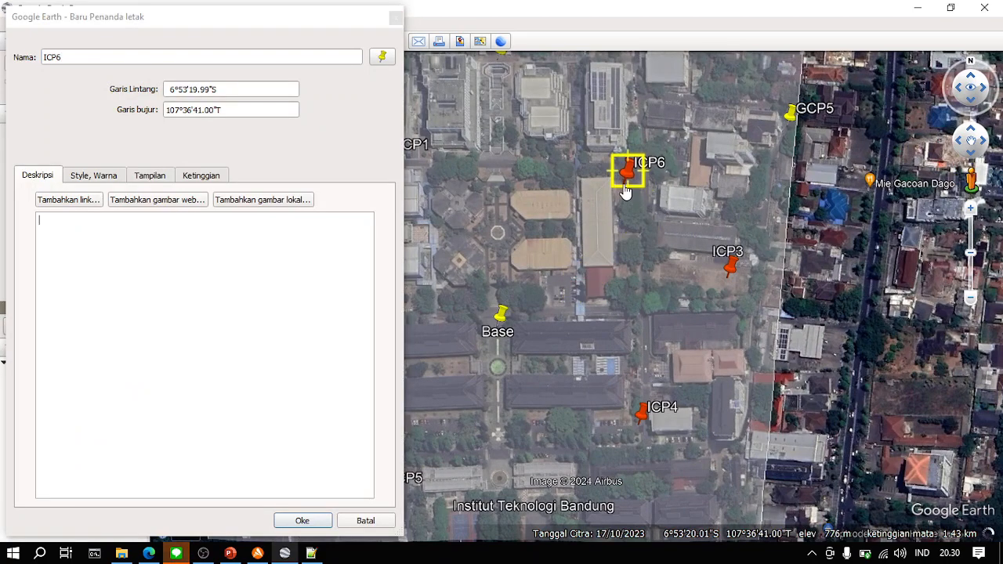
# - Refine ICP6's position to the open ground beside the long light-roofed building at 6°53'20.02"S, 107°36'41.04"T and save it
pyautogui.scroll(2, 625, 191)
pyautogui.scroll(3, 626, 190)
pyautogui.moveTo(540, 256); pyautogui.dragTo(533, 334)
pyautogui.moveTo(619, 256)
pyautogui.mouseDown()
pyautogui.moveTo(592, 244)
pyautogui.moveTo(602, 241)
pyautogui.moveTo(619, 276)
pyautogui.mouseUp()
pyautogui.moveTo(510, 348); pyautogui.dragTo(577, 336)
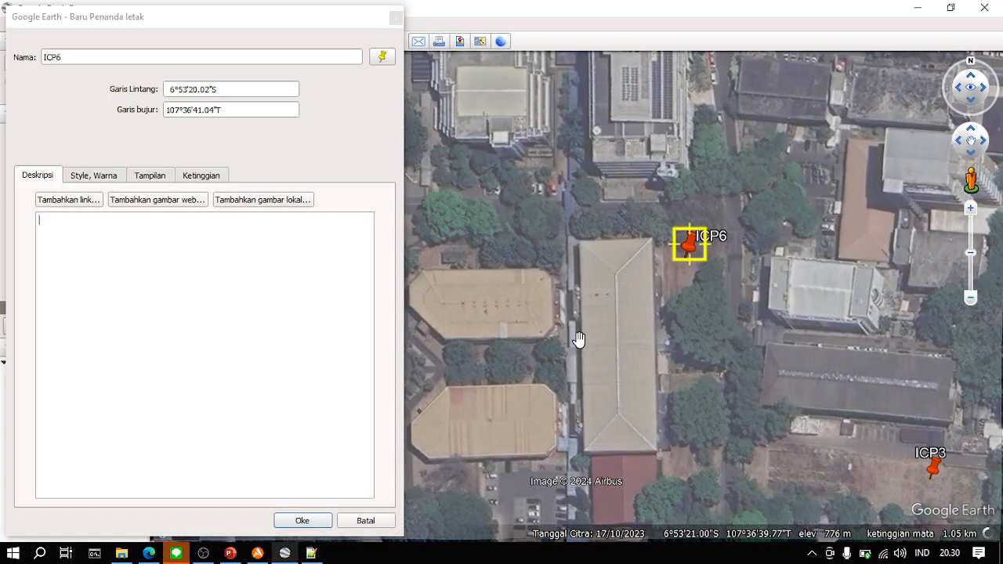
pyautogui.click(302, 521)
# - Examine how the GCP and ICP points are distributed across the AOI and inspect the surroundings of the Base point
pyautogui.scroll(-5, 598, 392)
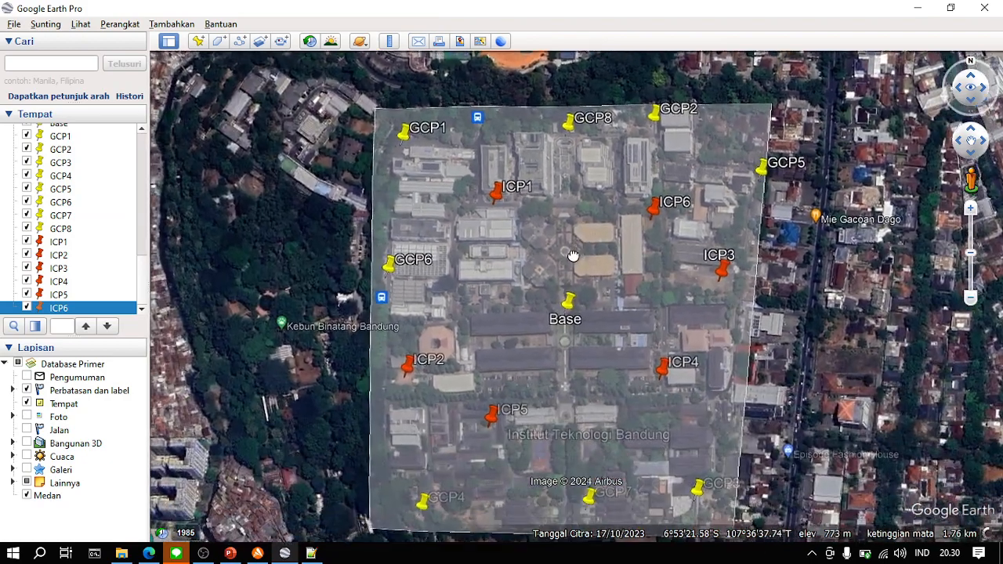
pyautogui.moveTo(573, 256); pyautogui.dragTo(564, 228)
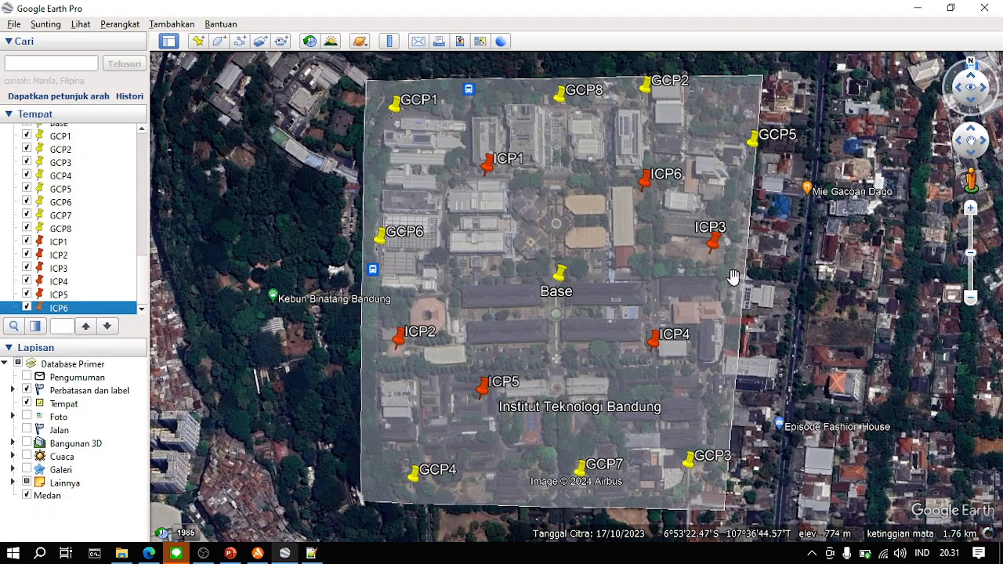
pyautogui.scroll(3, 549, 306)
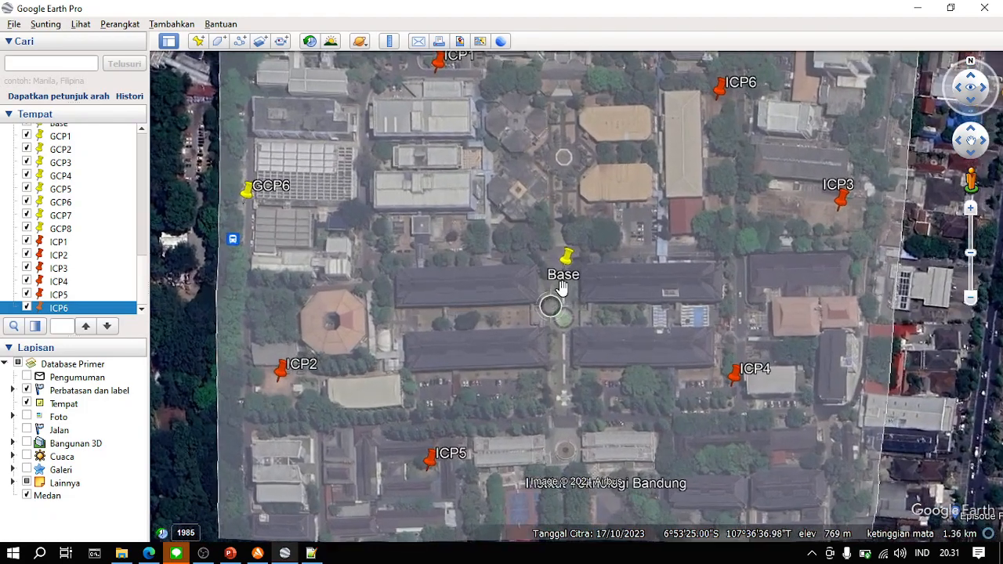
pyautogui.scroll(2, 576, 269)
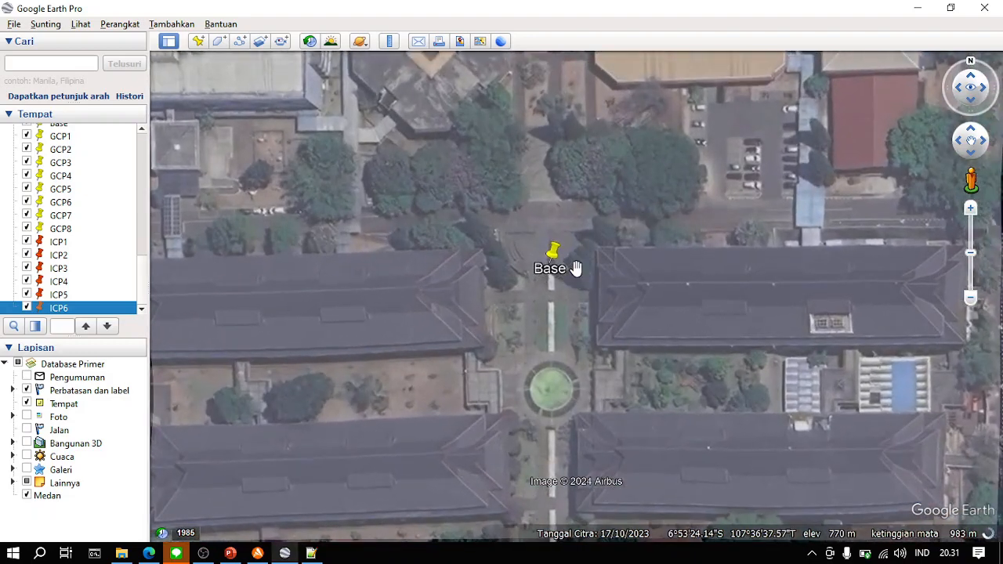
pyautogui.scroll(1, 576, 269)
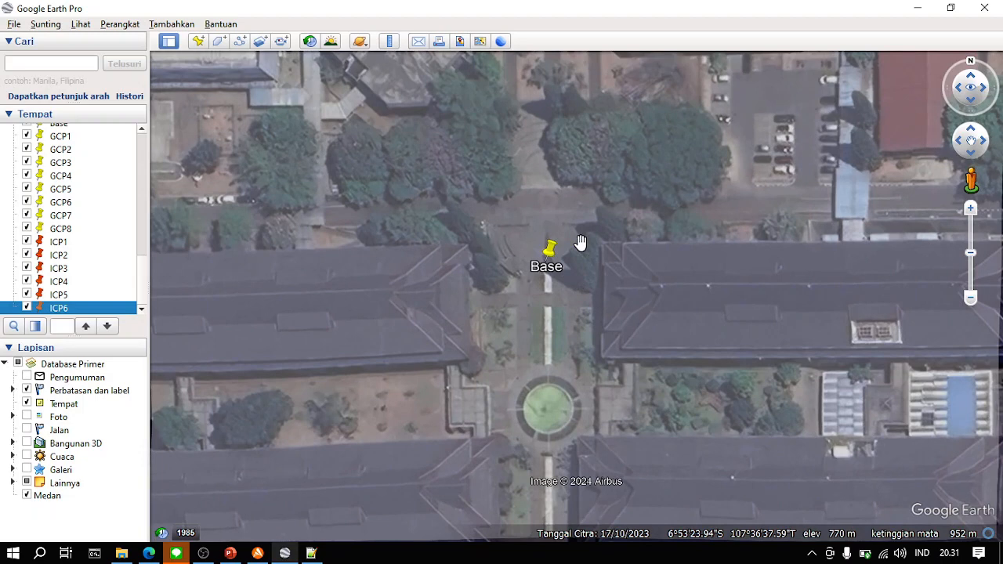
pyautogui.moveTo(578, 260); pyautogui.dragTo(582, 324)
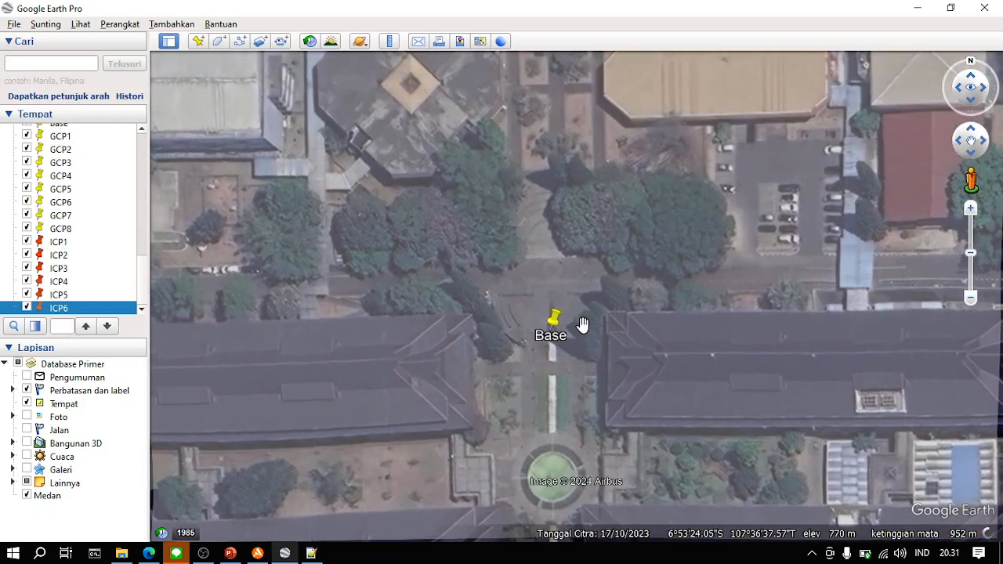
# - Check the Tugas slide in PowerPoint and return to Google Earth to inspect the Base point more closely
pyautogui.click(230, 554)
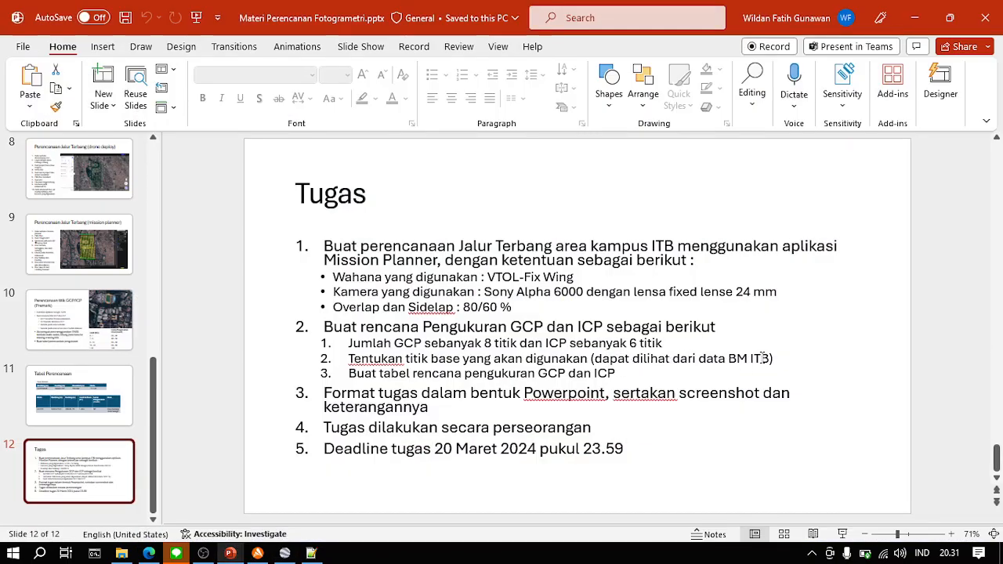
pyautogui.click(914, 17)
pyautogui.scroll(1, 543, 353)
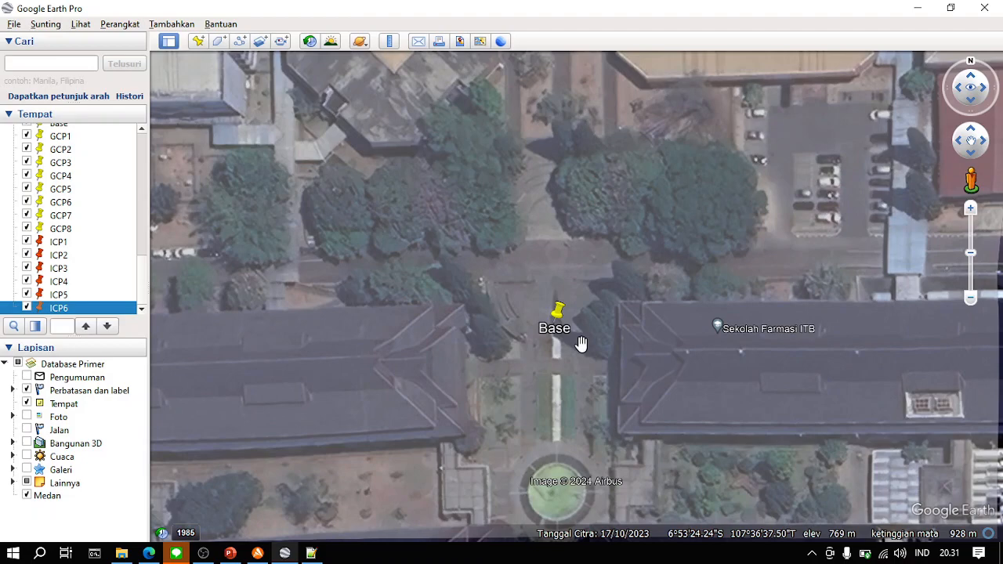
pyautogui.scroll(1, 559, 329)
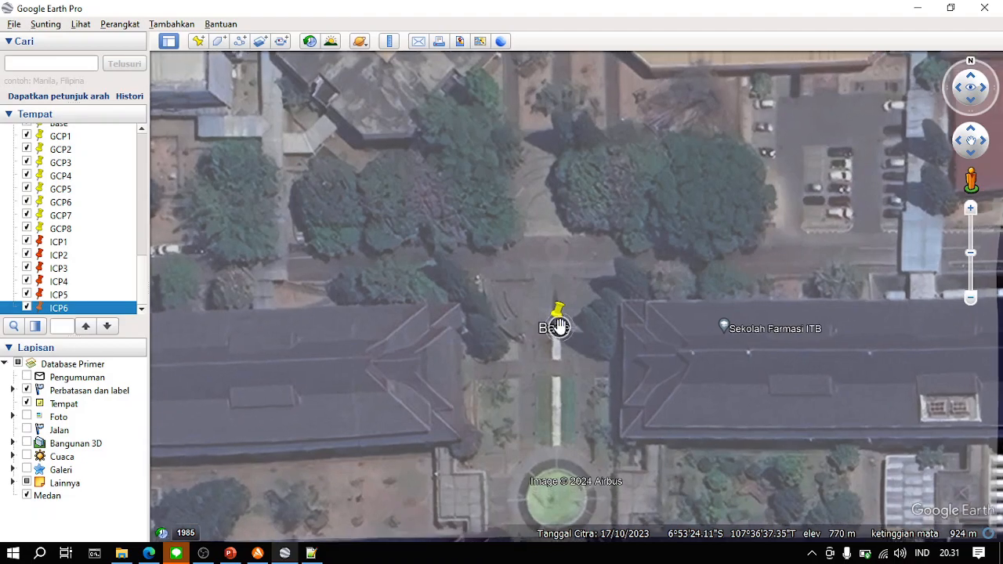
# - Switch to PowerPoint and review the assignment's aircraft requirement, VTOL-Fix Wing, on the Tugas slide
pyautogui.click(231, 553)
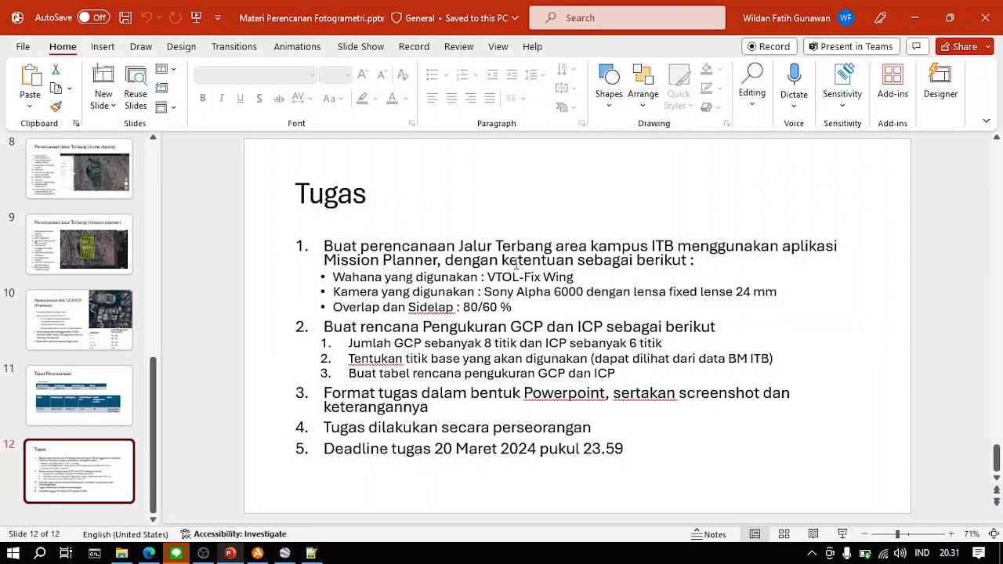
pyautogui.moveTo(481, 279); pyautogui.dragTo(580, 281)
pyautogui.click(579, 281)
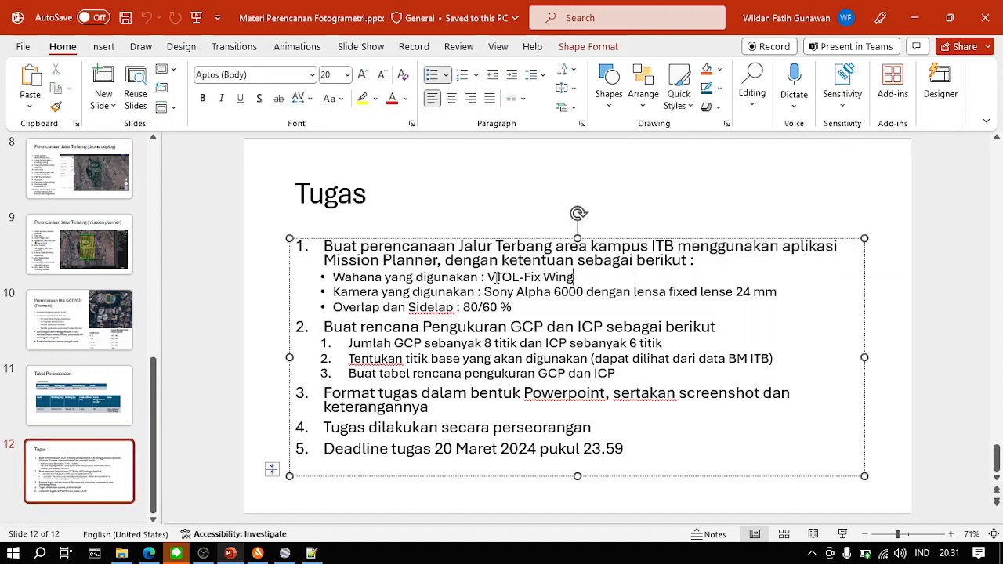
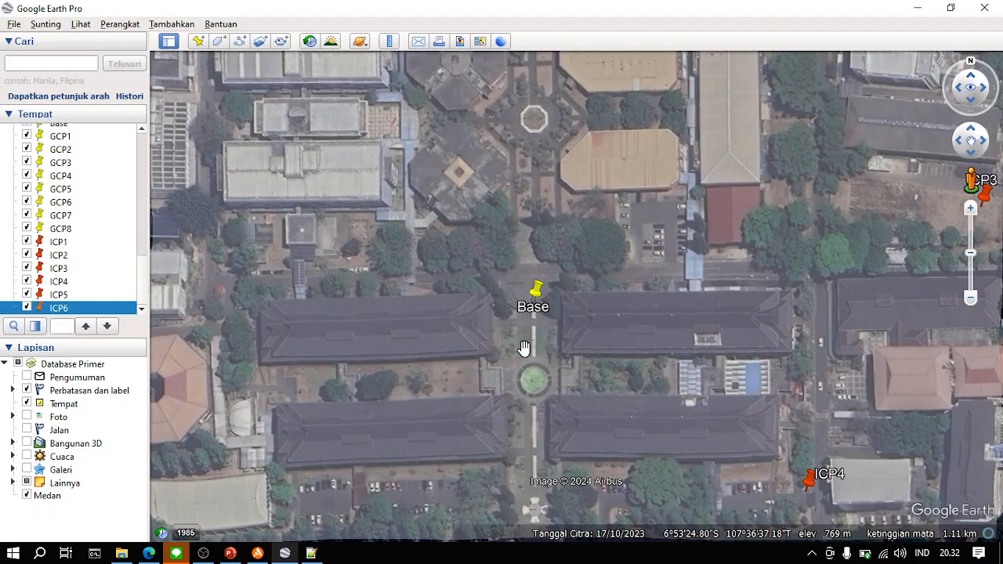
# - Examine the distribution of the GCP and ICP points around the Base point and across the whole AOI
pyautogui.scroll(-3, 524, 348)
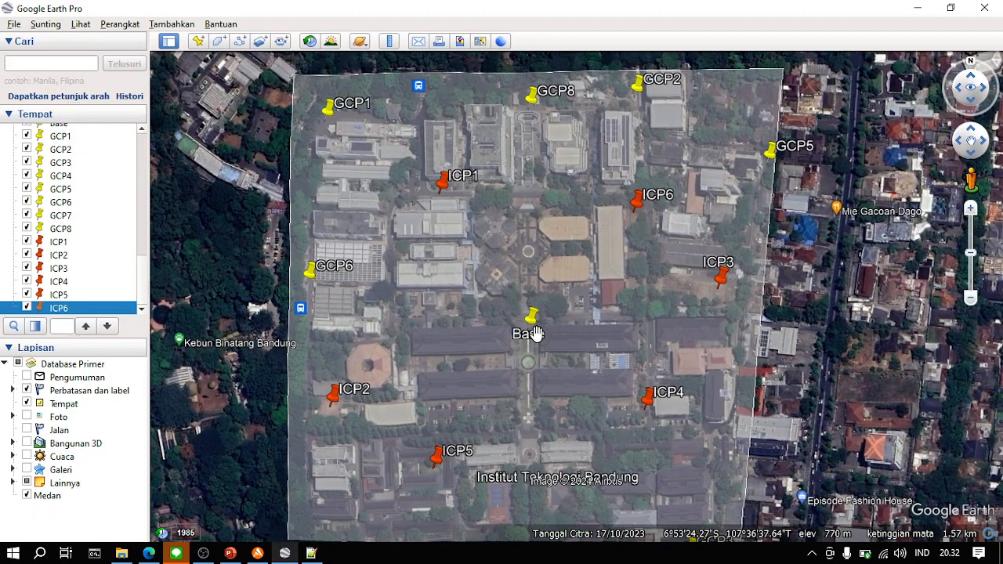
pyautogui.scroll(2, 527, 252)
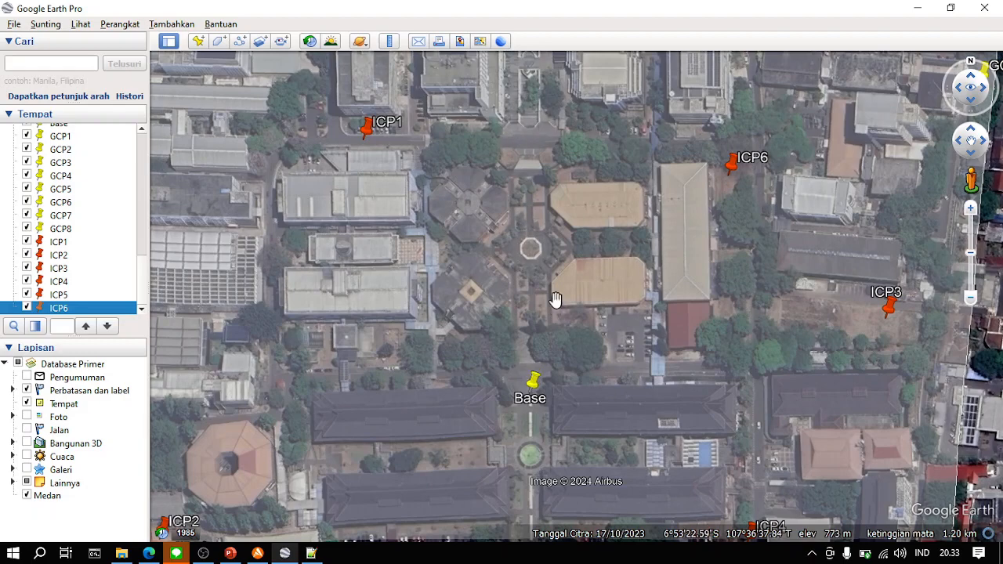
pyautogui.moveTo(556, 301); pyautogui.dragTo(549, 156)
pyautogui.moveTo(519, 304); pyautogui.dragTo(383, 468)
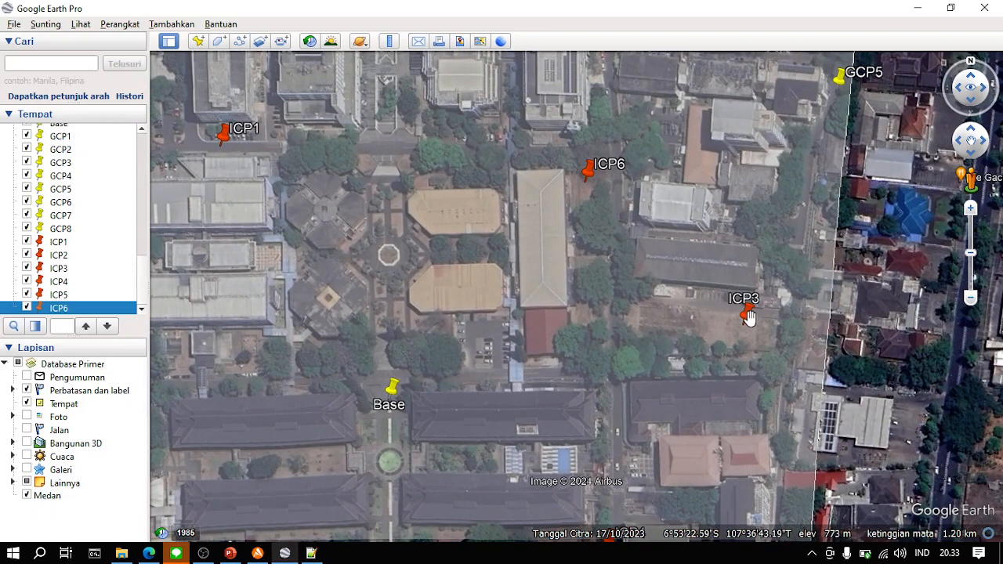
pyautogui.moveTo(560, 316); pyautogui.dragTo(712, 335)
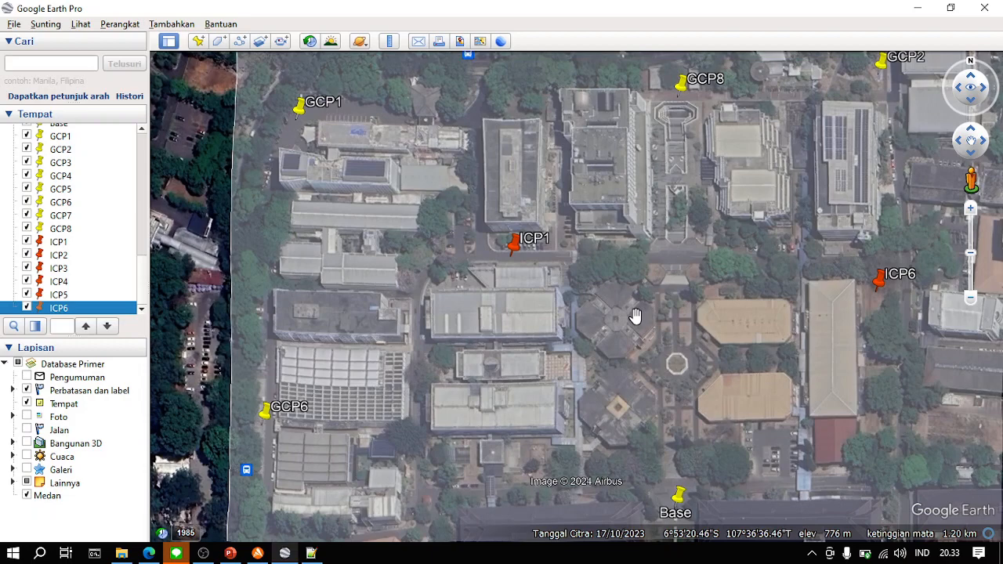
pyautogui.moveTo(636, 316); pyautogui.dragTo(531, 274)
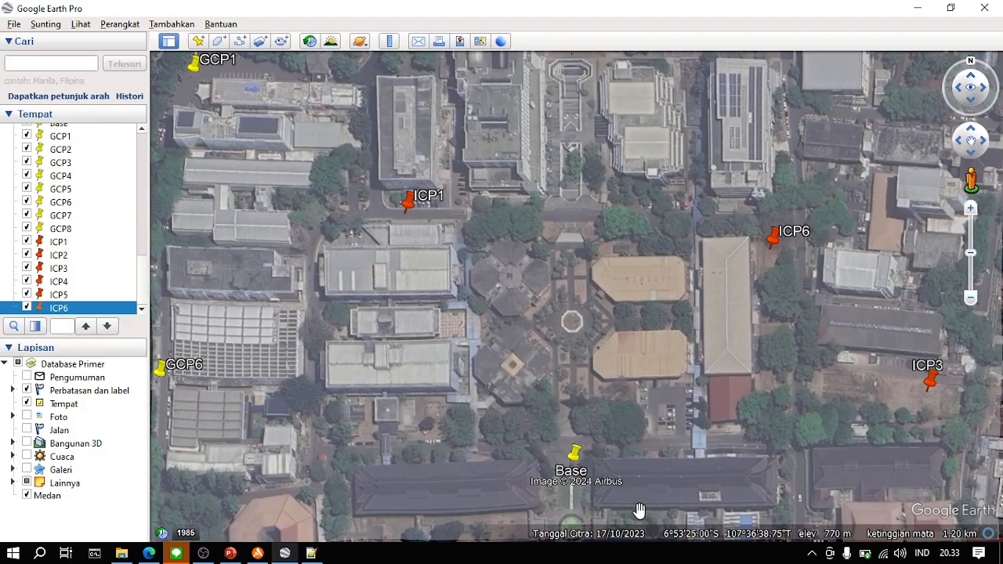
pyautogui.moveTo(654, 517); pyautogui.dragTo(605, 414)
pyautogui.scroll(-2, 605, 414)
pyautogui.scroll(-4, 605, 413)
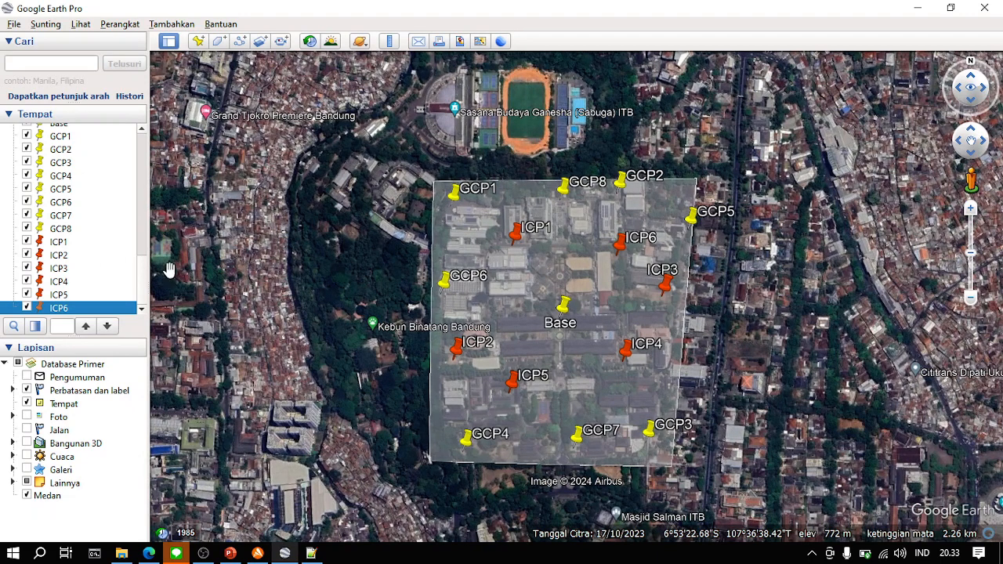
# - Read ICP1's latitude and longitude in its placemark properties and close them without making changes
pyautogui.click(88, 244)
pyautogui.rightClick(88, 250)
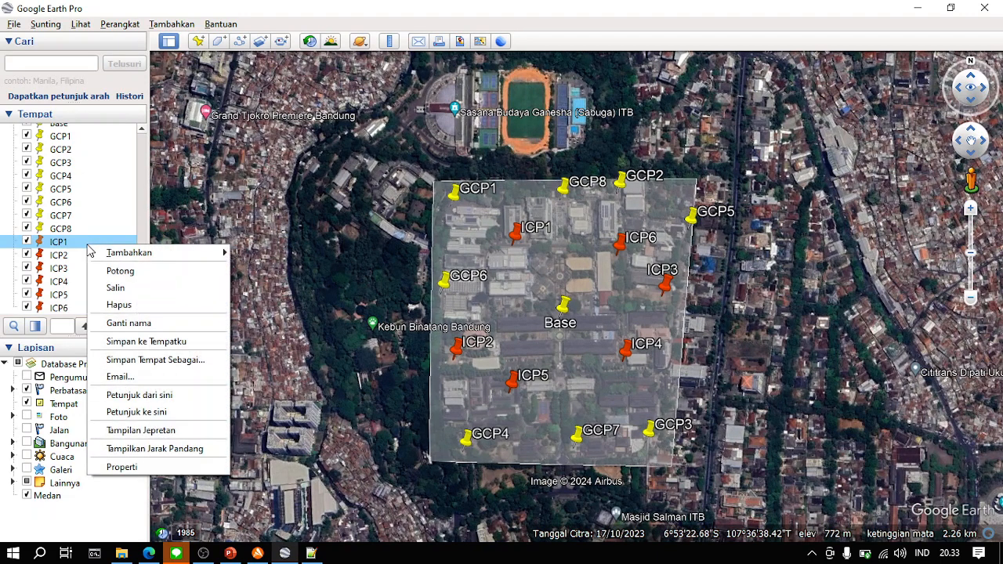
pyautogui.click(164, 469)
pyautogui.press('Tab')
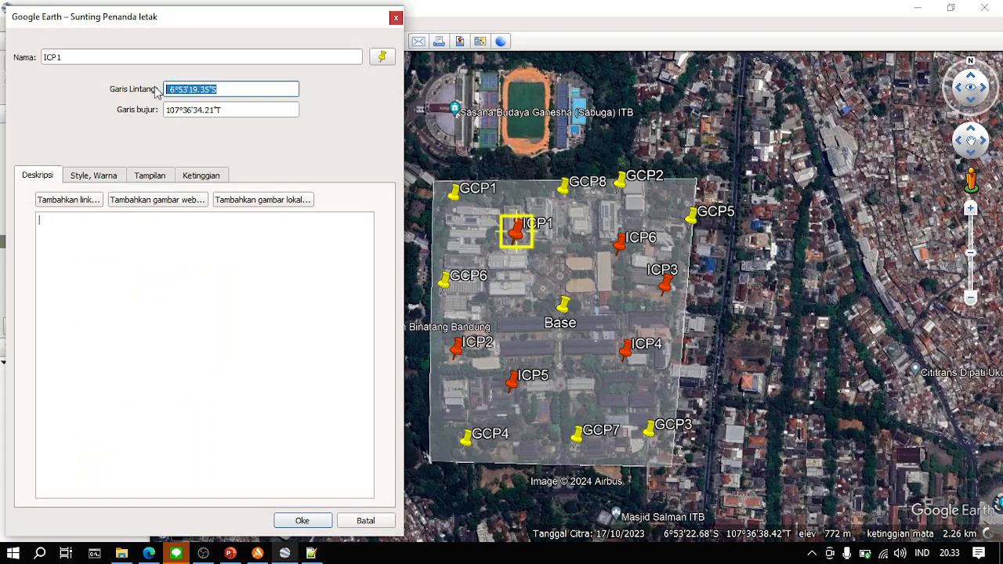
pyautogui.press('Tab')
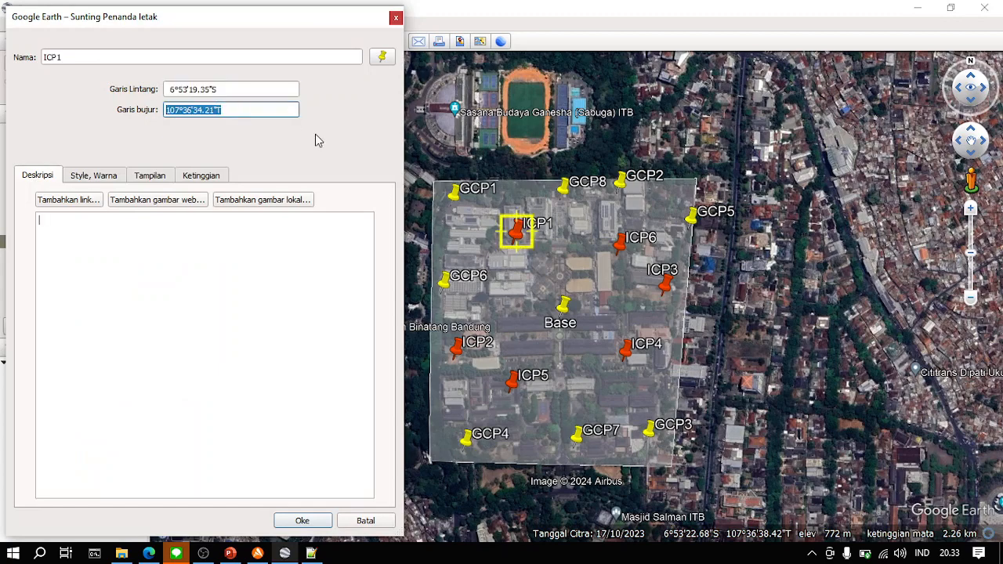
pyautogui.click(349, 522)
# - Switch to PowerPoint to review the GCP and ICP requirements on the Tugas slide, and return to Google Earth
pyautogui.click(258, 553)
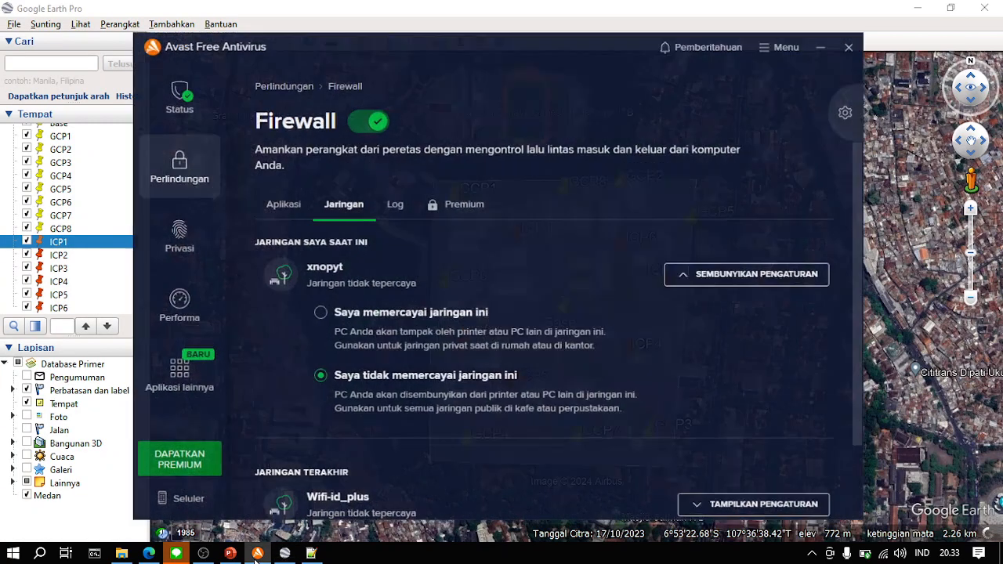
pyautogui.click(230, 554)
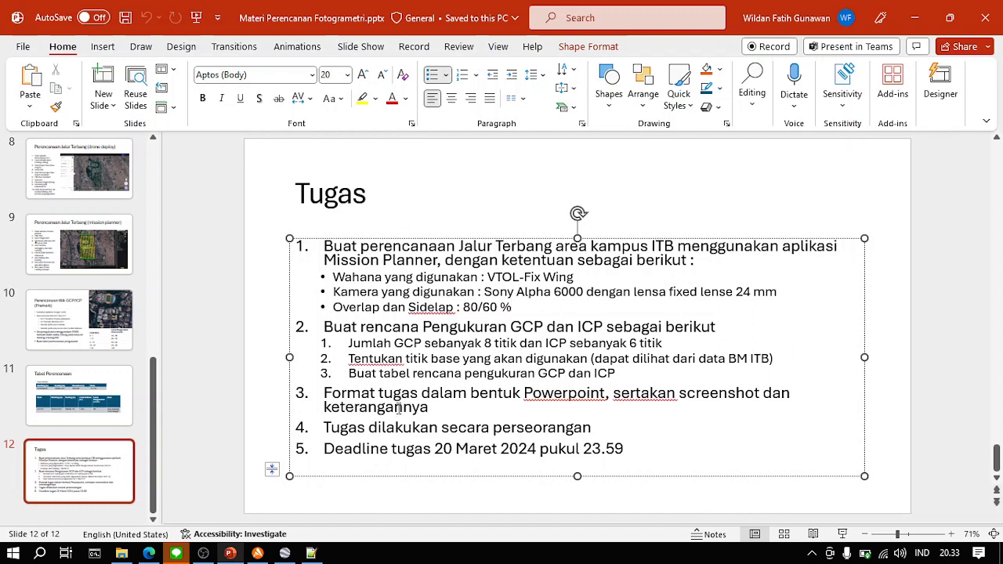
pyautogui.click(915, 17)
pyautogui.click(857, 39)
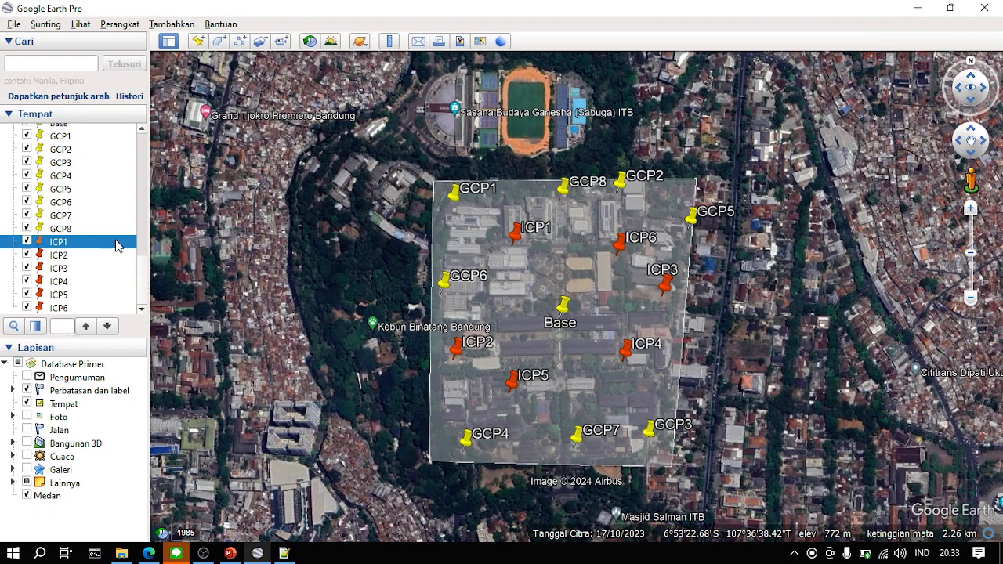
# - Select all placemarks from Base through ICP6 in the temporary places and merge them into one multi-geometry
pyautogui.scroll(3, 125, 258)
pyautogui.scroll(-4, 129, 267)
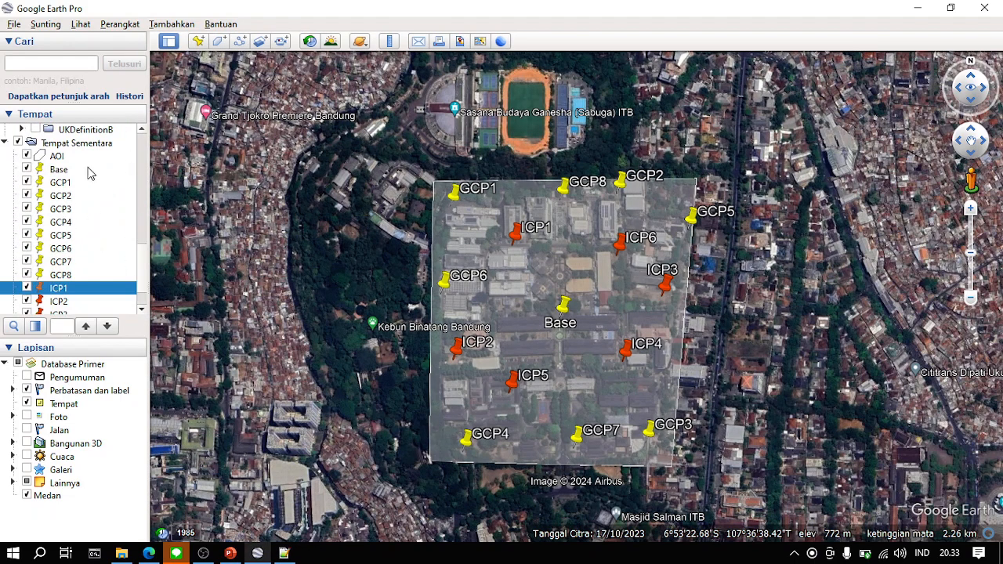
pyautogui.click(77, 171)
pyautogui.scroll(-1, 88, 245)
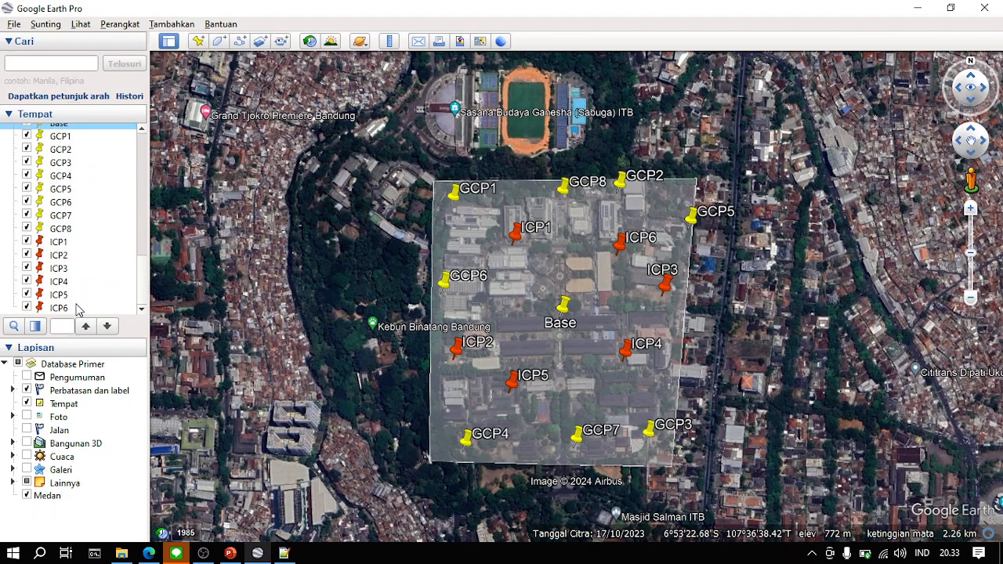
pyautogui.keyDown('shift'); pyautogui.click(78, 308); pyautogui.keyUp('shift')
pyautogui.rightClick(90, 245)
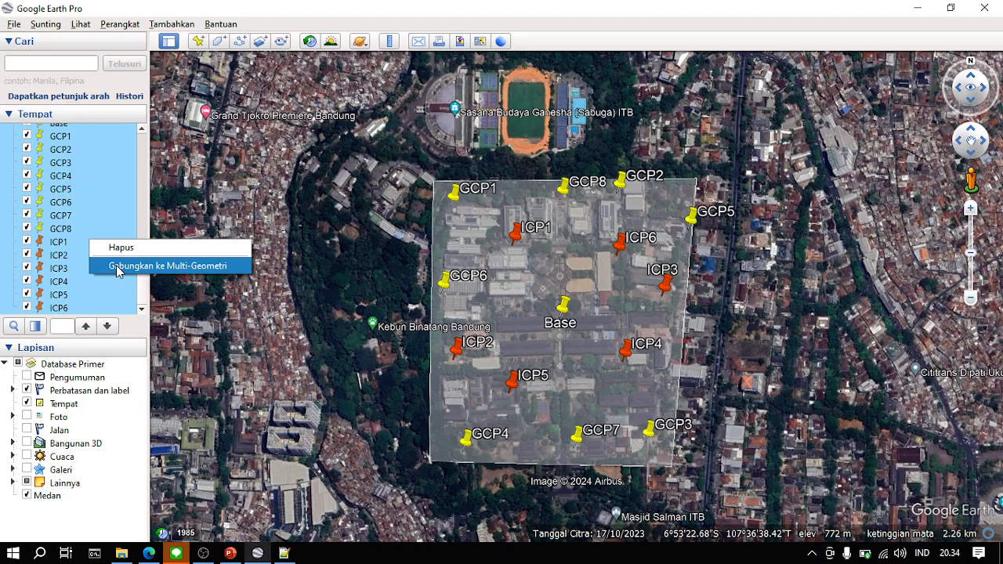
pyautogui.click(173, 268)
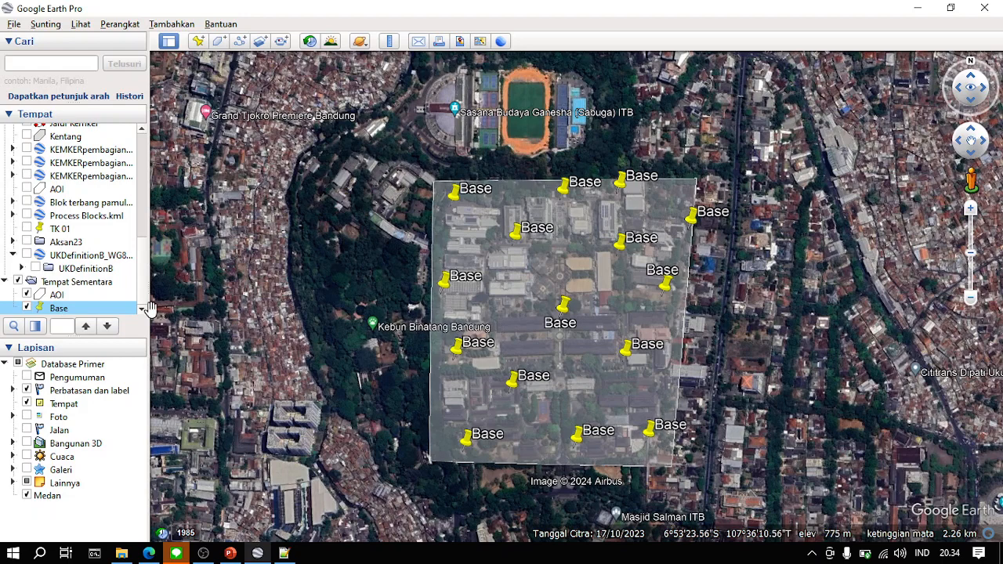
# - Split the merged Base multi-geometry into separate point placemarks
pyautogui.rightClick(86, 311)
pyautogui.click(91, 285)
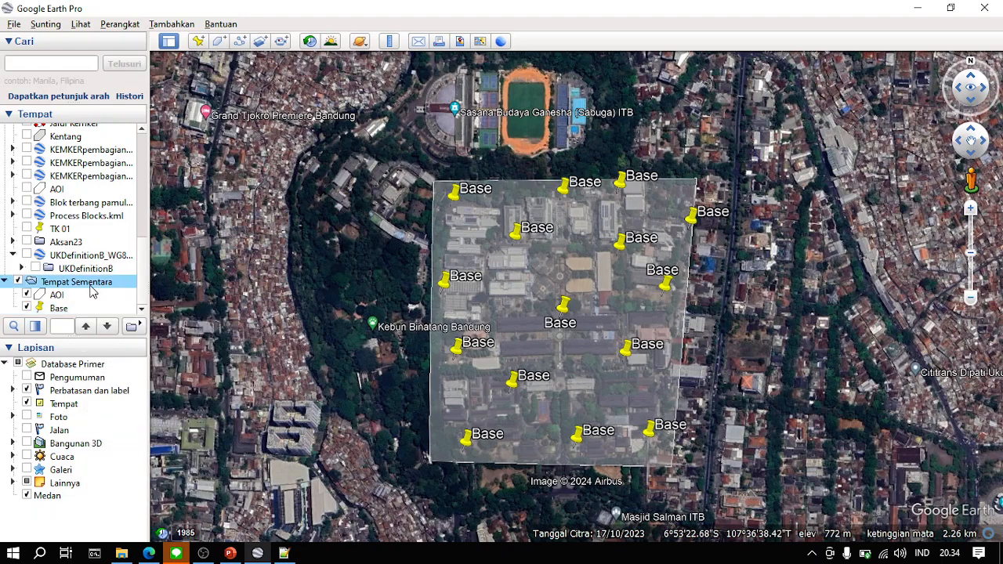
pyautogui.click(79, 309)
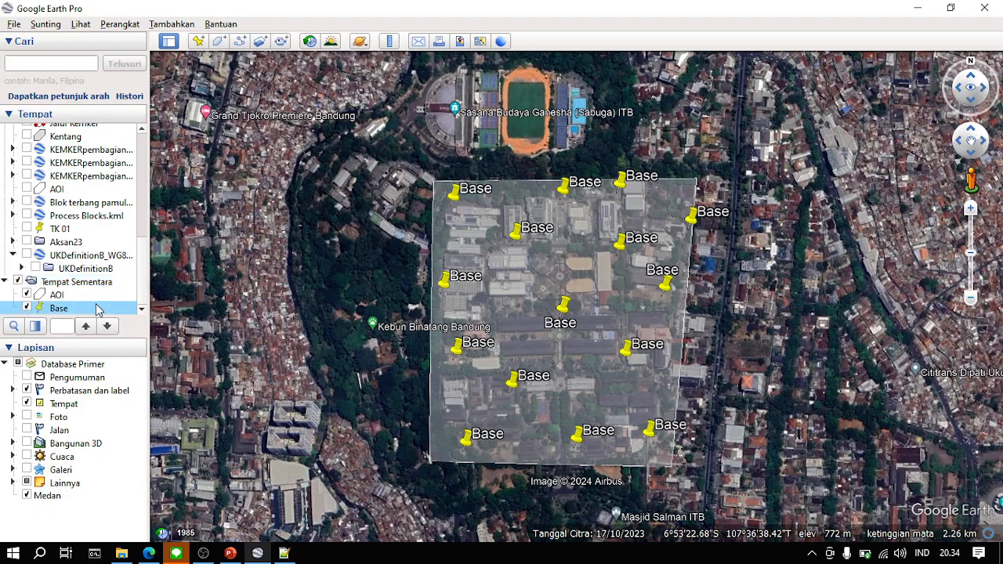
pyautogui.scroll(5, 144, 274)
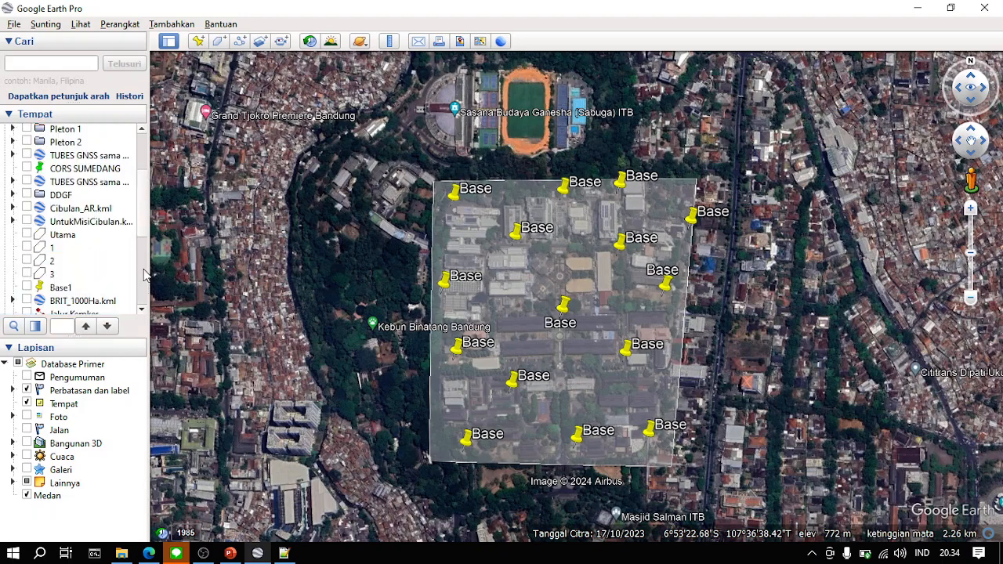
pyautogui.scroll(-5, 144, 237)
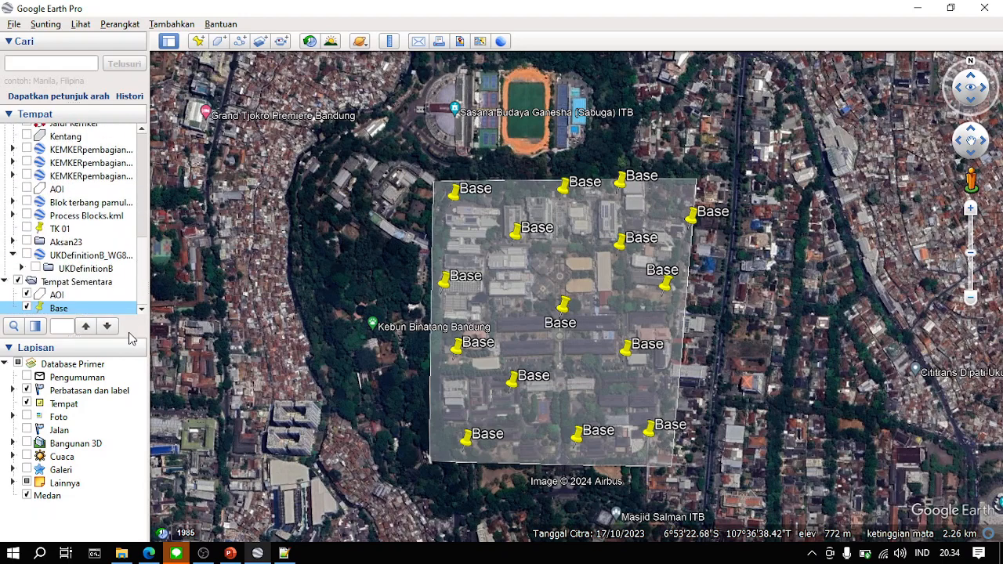
pyautogui.rightClick(81, 313)
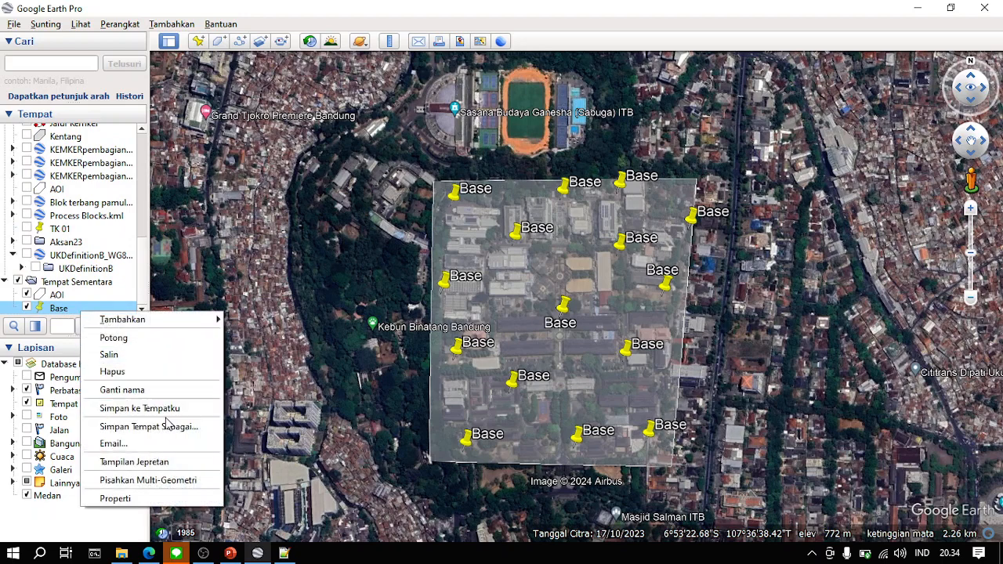
pyautogui.click(170, 478)
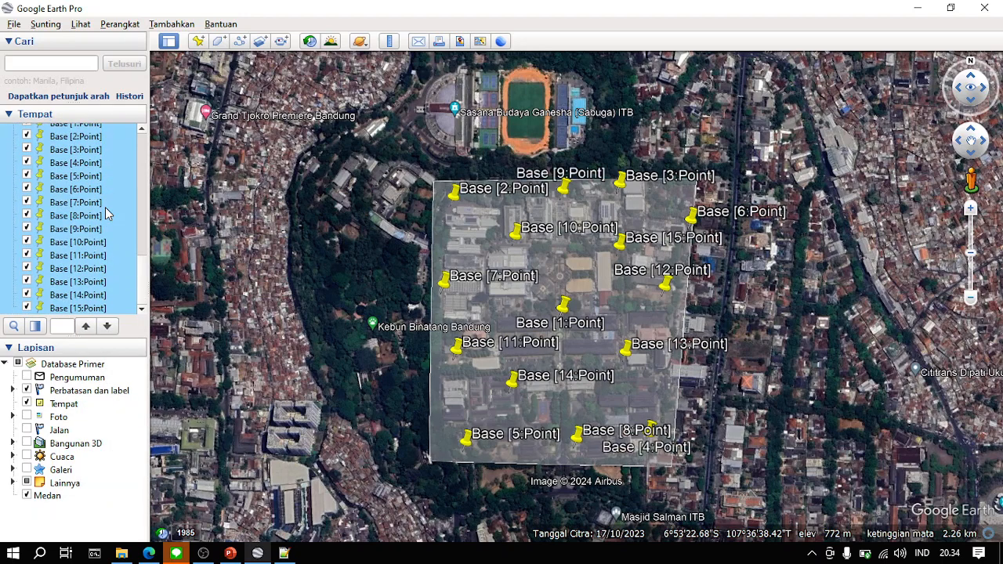
pyautogui.scroll(2, 108, 213)
pyautogui.click(110, 174)
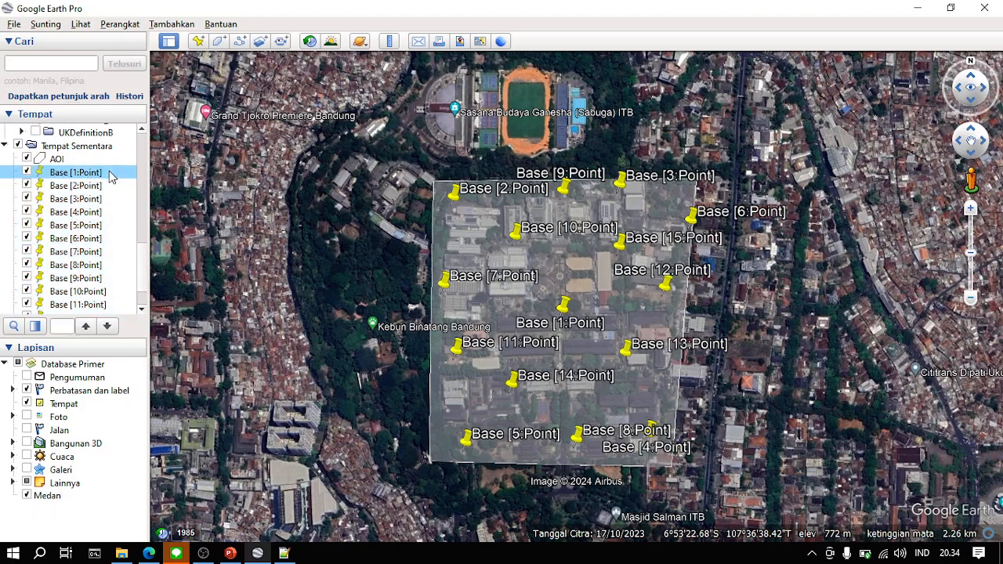
pyautogui.rightClick(109, 174)
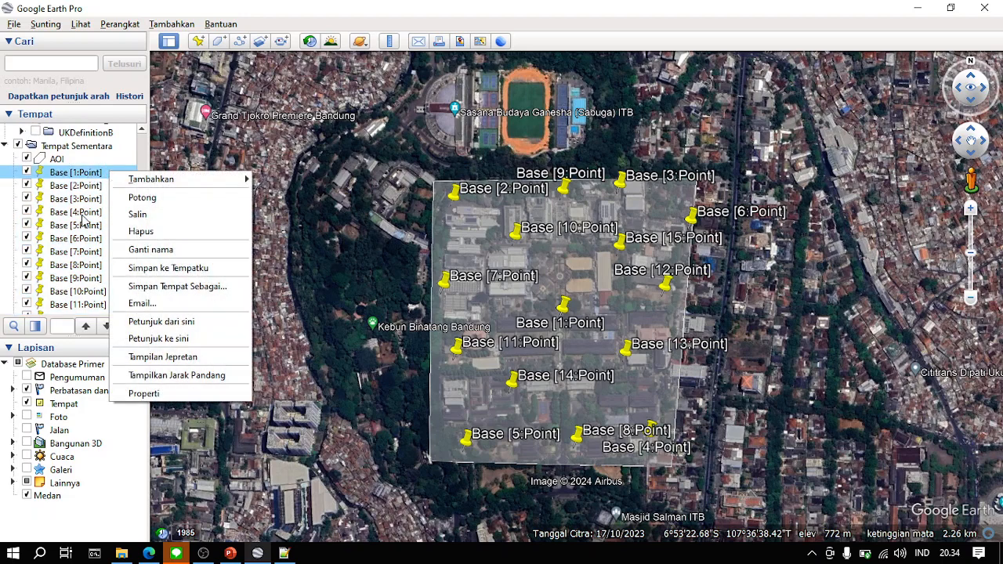
pyautogui.click(83, 199)
pyautogui.scroll(-1, 86, 256)
pyautogui.click(105, 259)
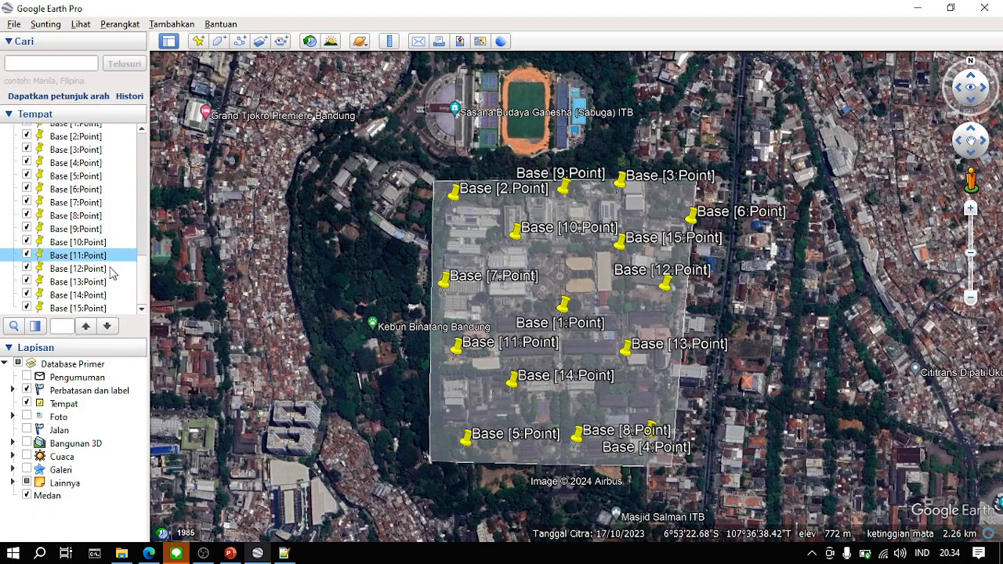
# - Hide the placemarks Base [9:Point] through Base [15:Point] on the map
pyautogui.click(26, 256)
pyautogui.click(26, 269)
pyautogui.click(27, 281)
pyautogui.click(28, 295)
pyautogui.click(26, 308)
pyautogui.click(27, 242)
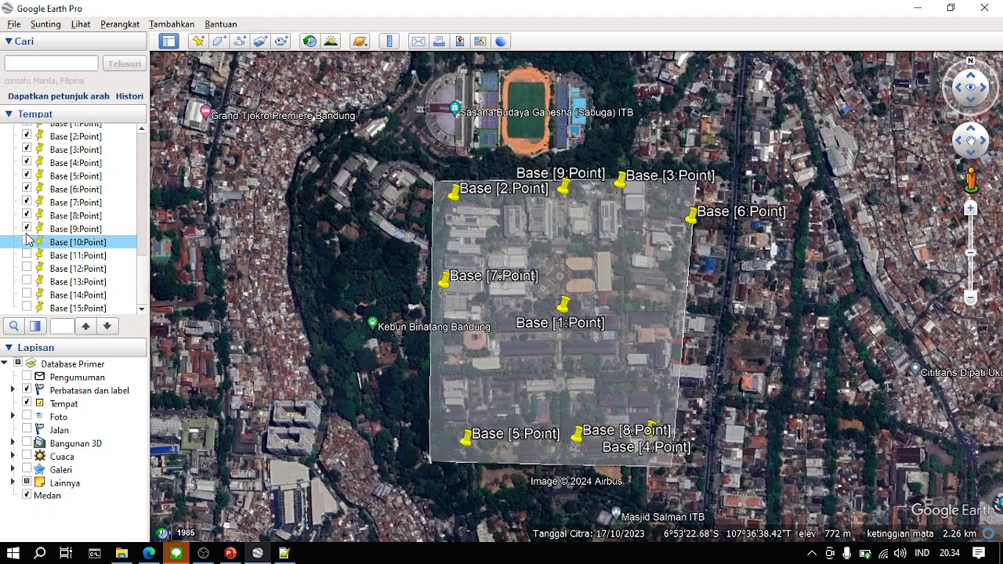
pyautogui.click(27, 228)
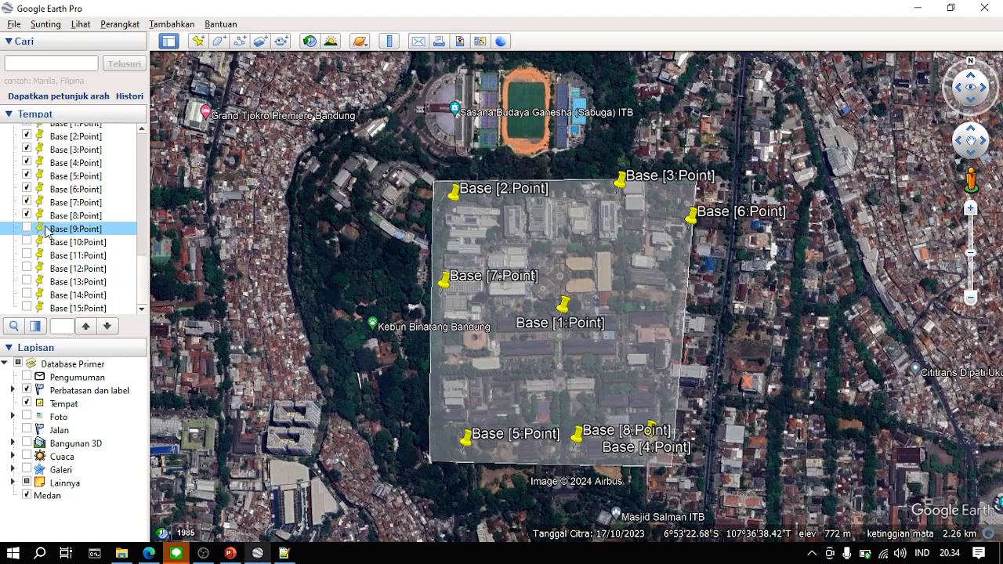
# - Hide Base [1:Point] and show Base [9:Point] again so that the eight GCP locations are displayed
pyautogui.scroll(2, 84, 196)
pyautogui.click(27, 220)
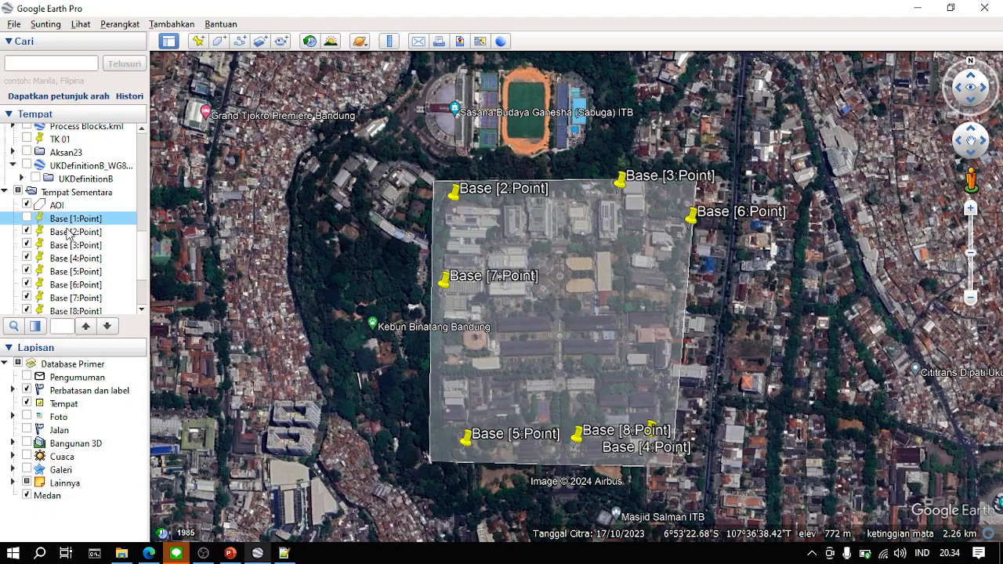
pyautogui.scroll(-1, 93, 245)
pyautogui.scroll(-1, 82, 174)
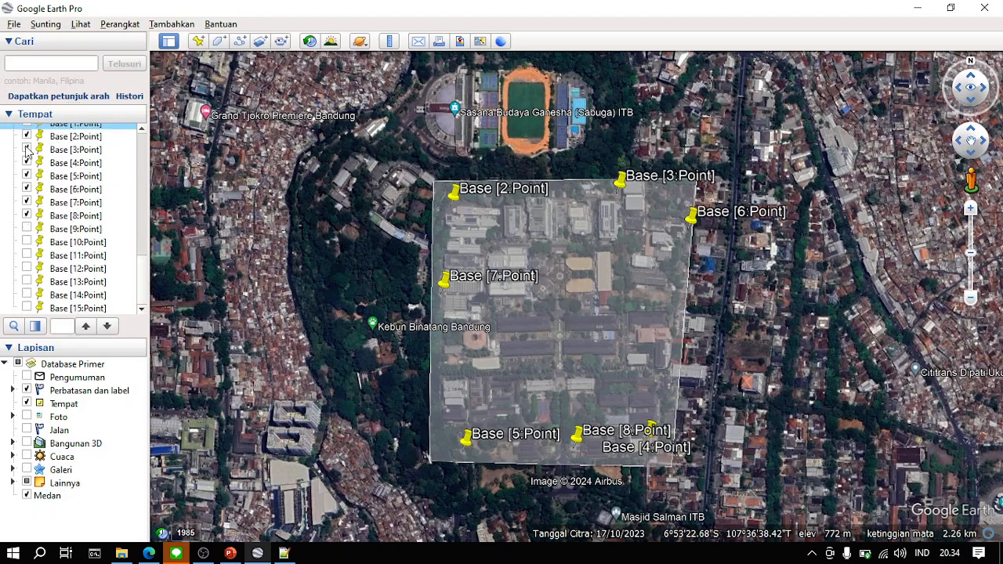
pyautogui.click(26, 229)
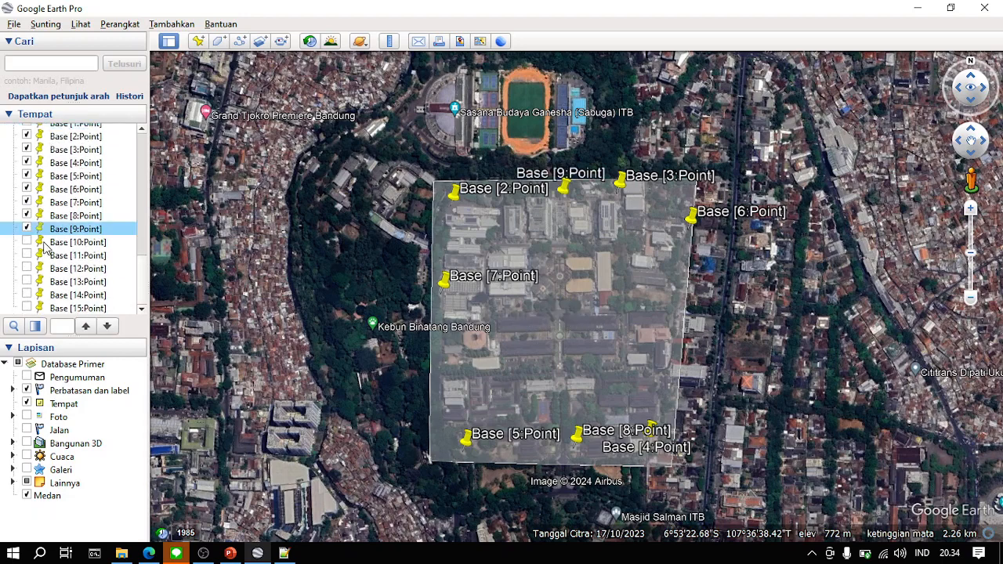
pyautogui.scroll(2, 107, 245)
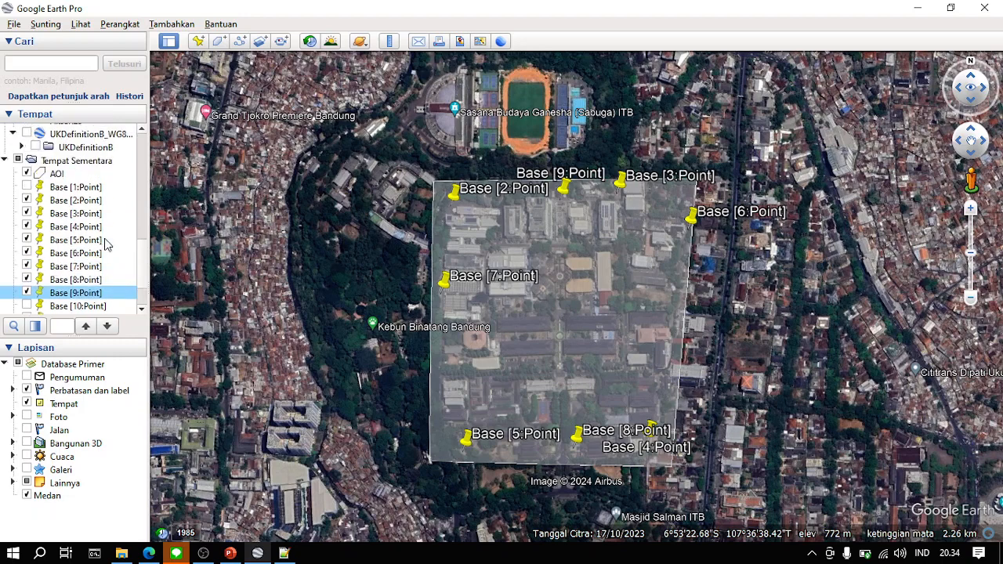
pyautogui.click(90, 175)
pyautogui.rightClick(105, 176)
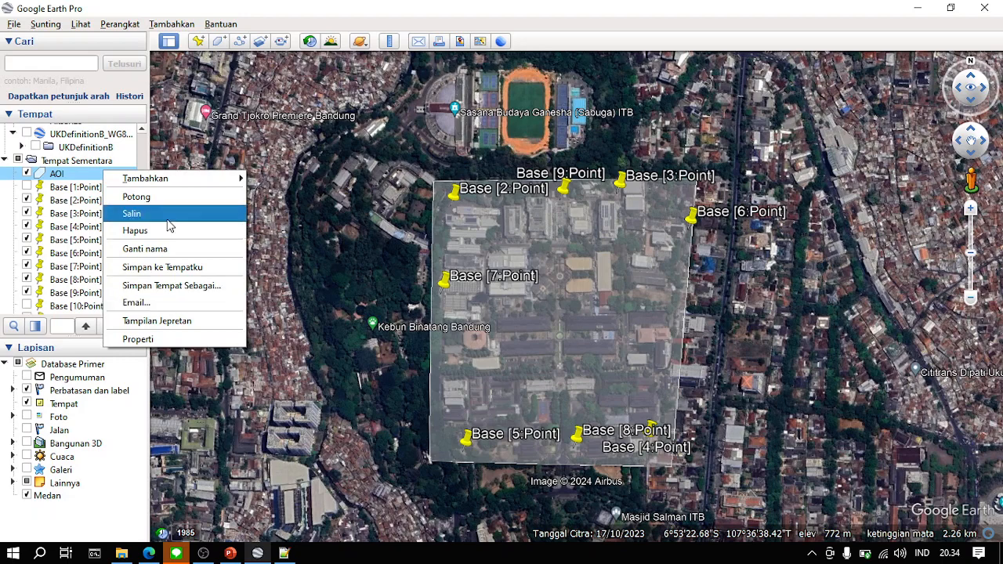
pyautogui.click(71, 186)
pyautogui.click(86, 201)
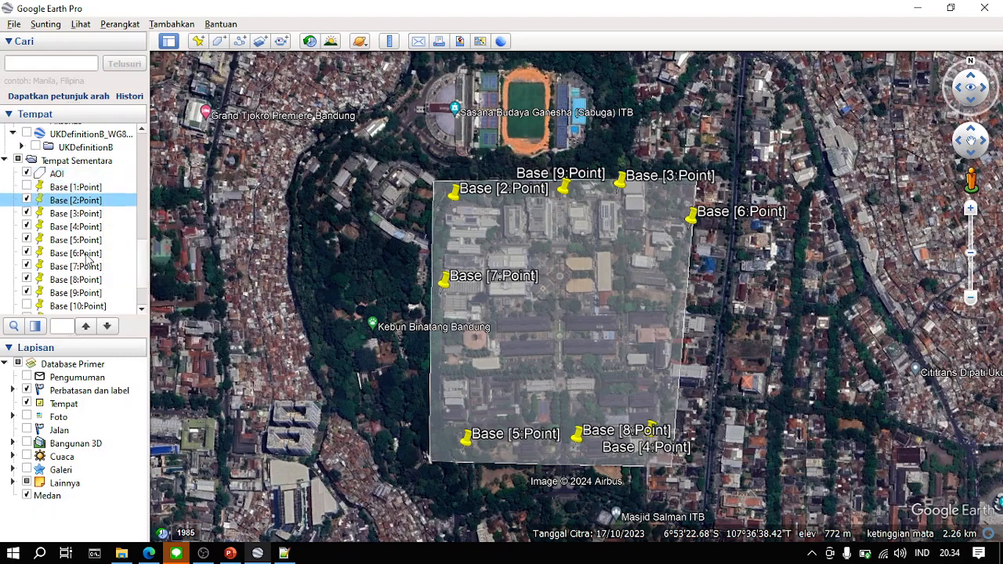
pyautogui.scroll(-2, 89, 258)
pyautogui.keyDown('shift'); pyautogui.click(91, 308); pyautogui.keyUp('shift')
pyautogui.rightClick(91, 308)
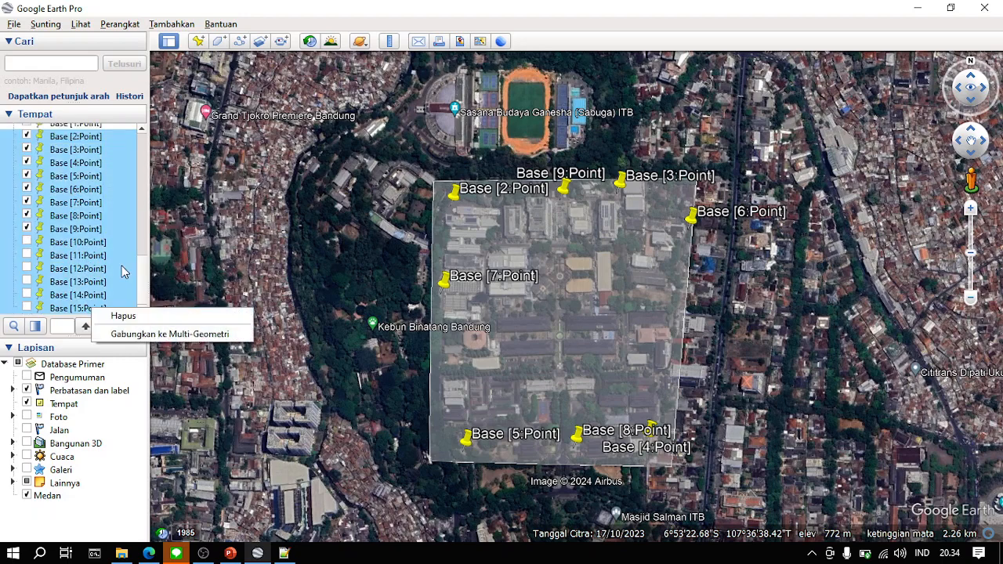
pyautogui.click(99, 243)
pyautogui.scroll(2, 99, 245)
pyautogui.rightClick(86, 196)
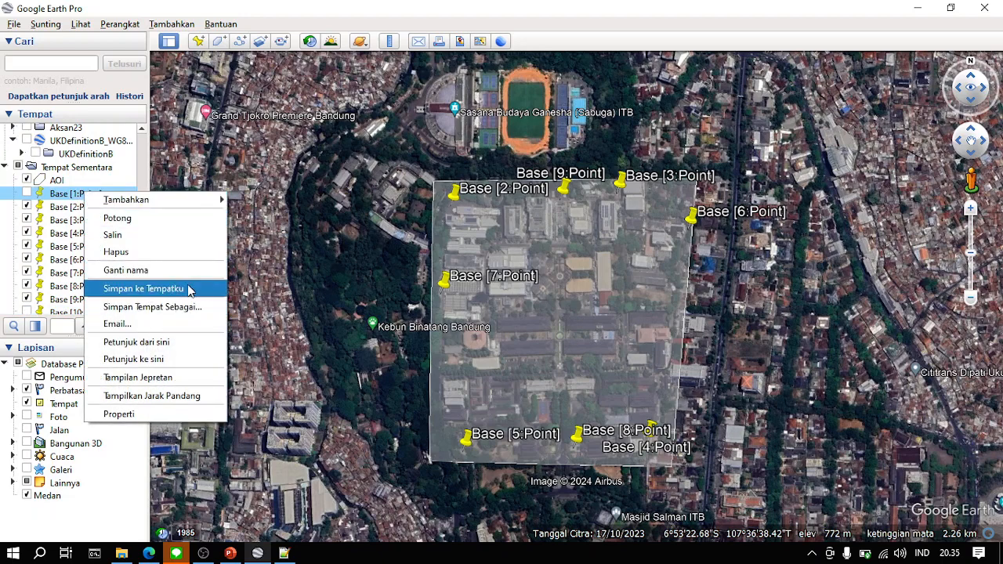
pyautogui.click(172, 311)
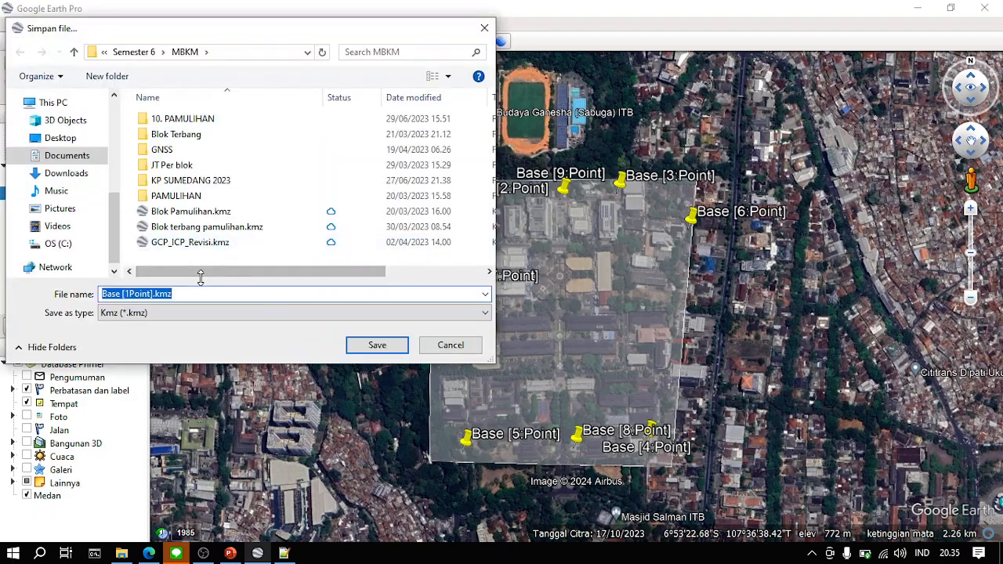
pyautogui.write('GCP')
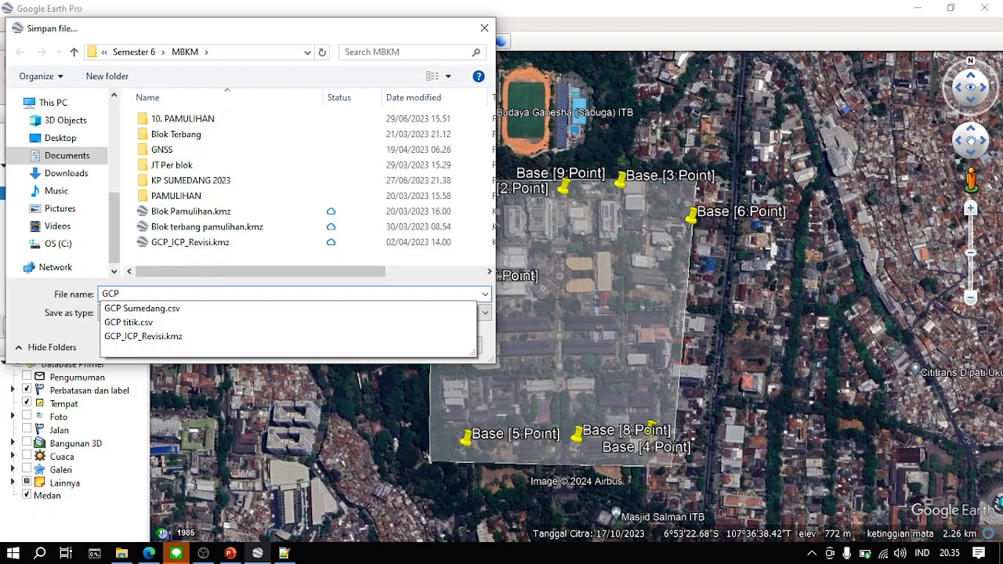
pyautogui.write(' 1')
pyautogui.click(452, 340)
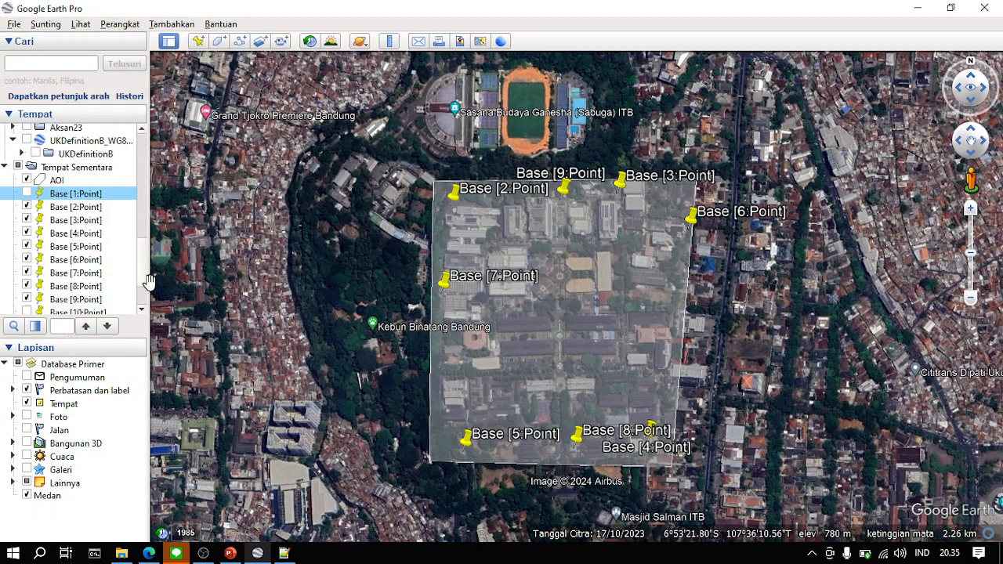
pyautogui.moveTo(140, 253)
pyautogui.mouseDown()
pyautogui.moveTo(140, 278)
pyautogui.moveTo(138, 256)
pyautogui.mouseUp()
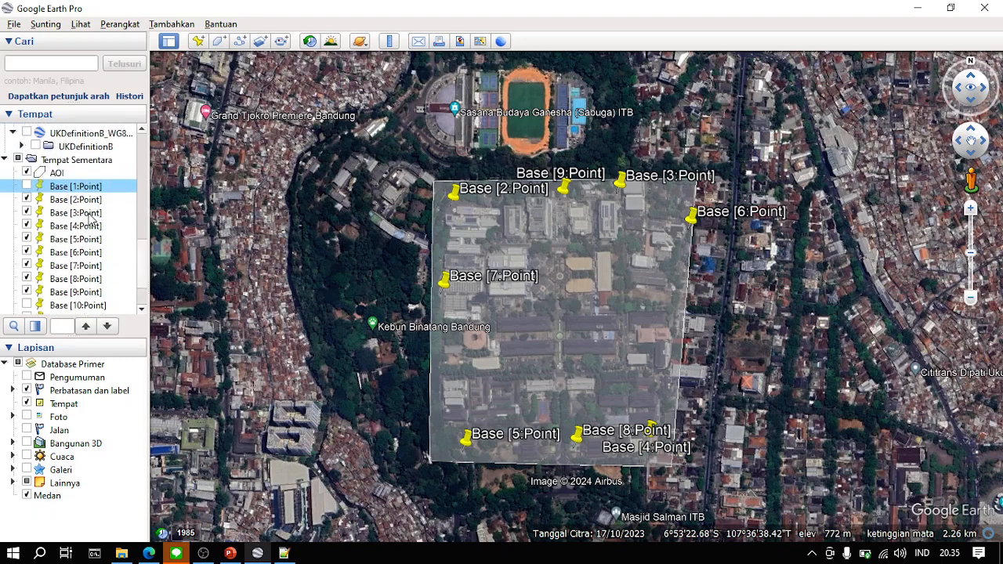
pyautogui.scroll(-2, 90, 219)
pyautogui.keyDown('shift'); pyautogui.click(93, 312); pyautogui.keyUp('shift')
pyautogui.rightClick(94, 312)
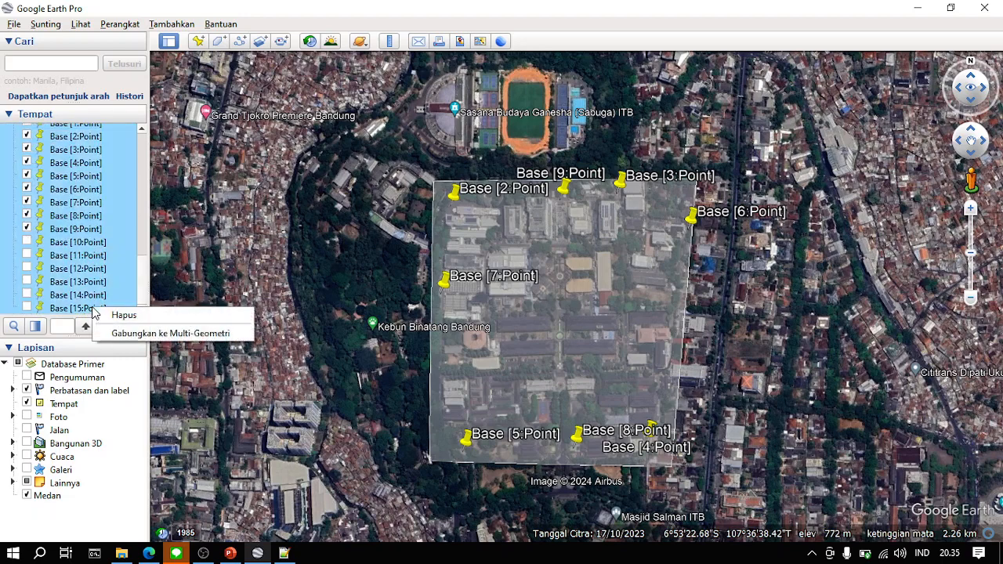
pyautogui.click(149, 277)
pyautogui.scroll(3, 145, 270)
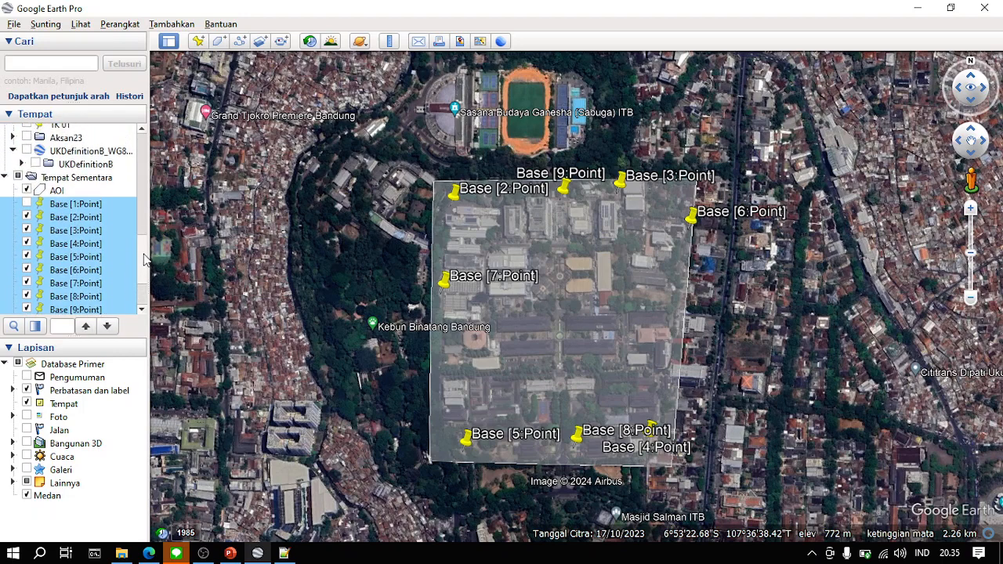
# - Create a folder named GCP inside the temporary places
pyautogui.click(76, 179)
pyautogui.rightClick(75, 179)
pyautogui.moveTo(107, 182)
pyautogui.click(247, 181)
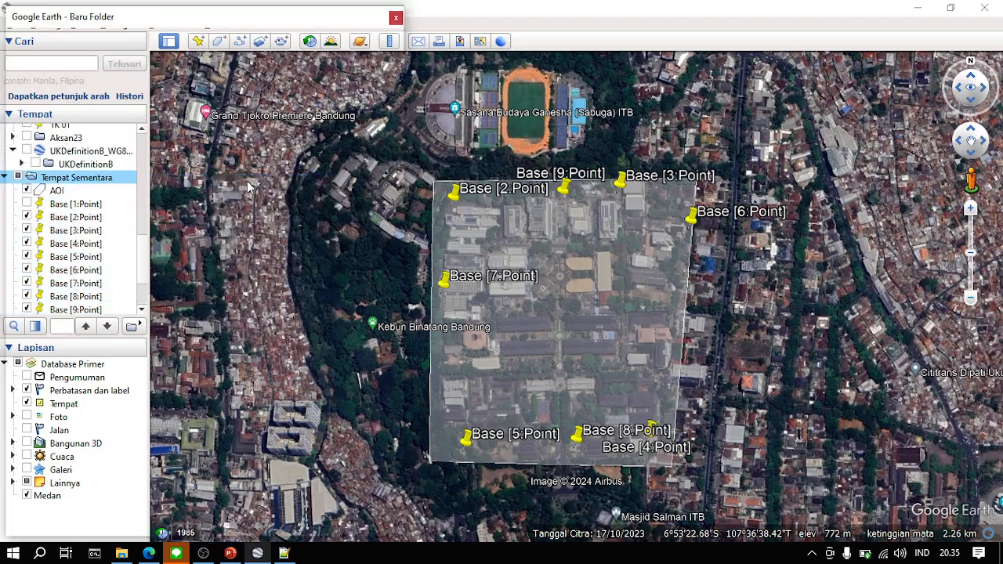
pyautogui.write('GCP')
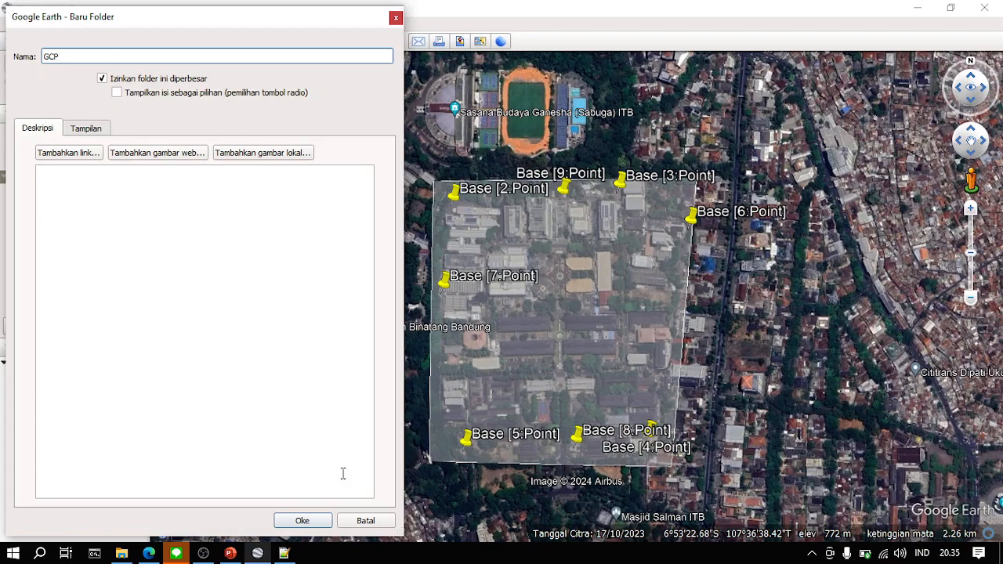
pyautogui.click(302, 521)
# - Move the placemarks Base [2:Point] through Base [9:Point] into the GCP folder
pyautogui.scroll(3, 94, 212)
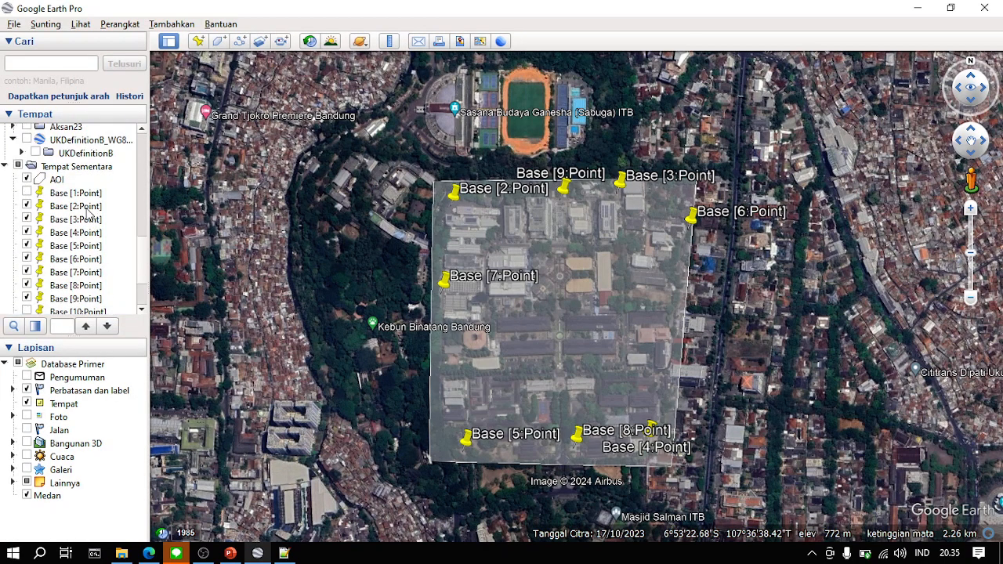
pyautogui.click(68, 207)
pyautogui.keyDown('shift'); pyautogui.click(84, 299); pyautogui.keyUp('shift')
pyautogui.scroll(-2, 84, 301)
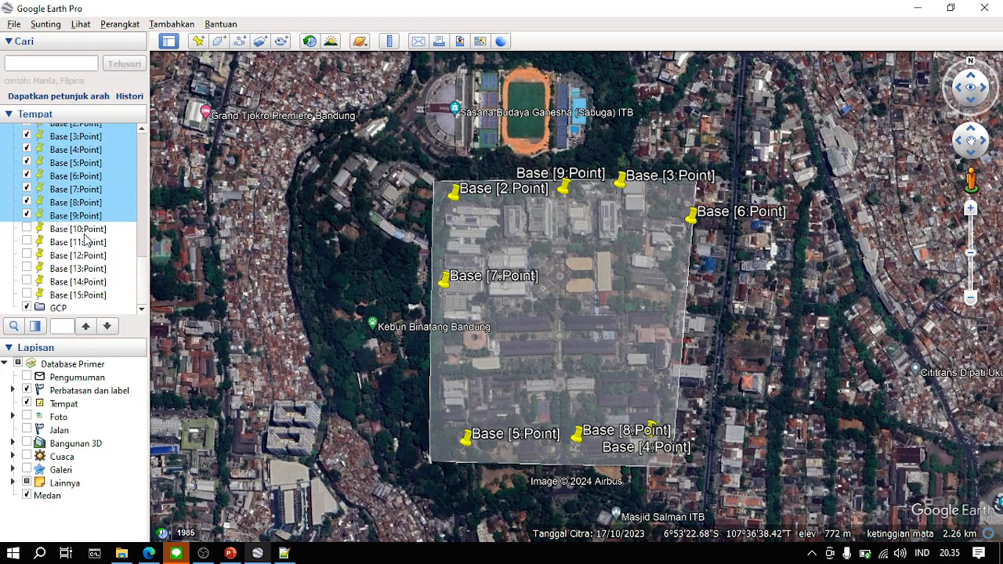
pyautogui.moveTo(82, 223); pyautogui.dragTo(69, 308)
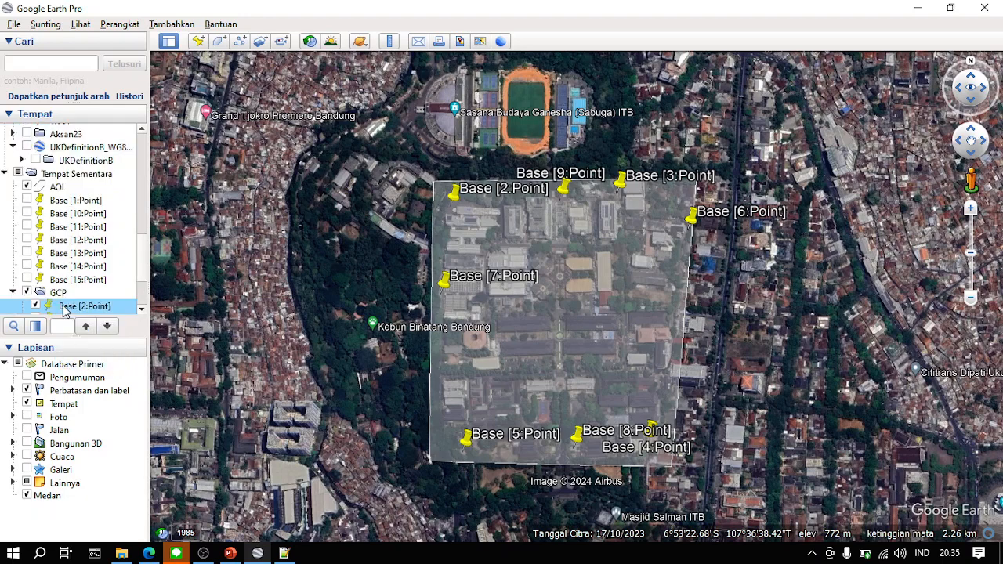
# - Start saving the GCP folder as a place file and set its format to Kml (*.kml)
pyautogui.scroll(-1, 88, 290)
pyautogui.click(65, 205)
pyautogui.rightClick(64, 204)
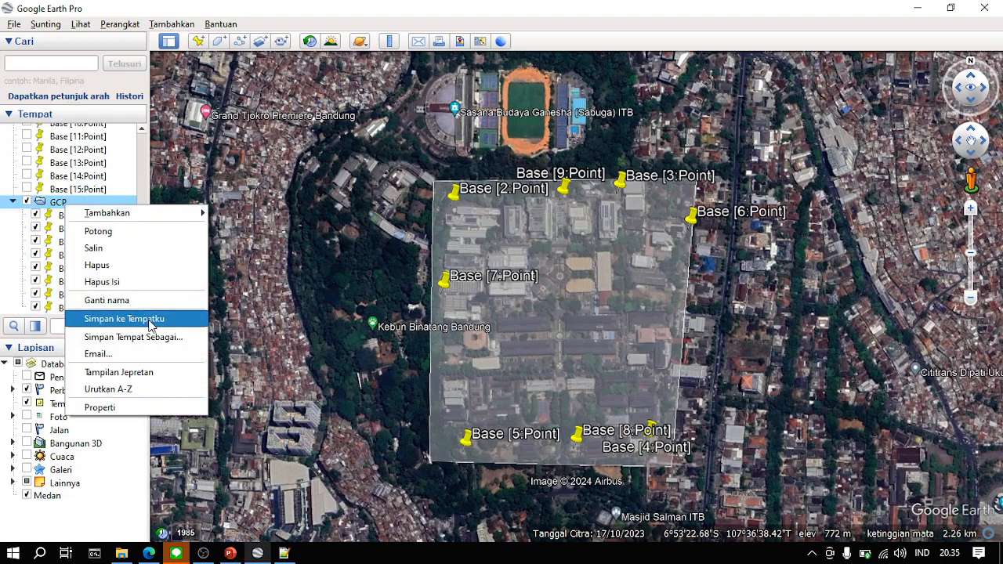
pyautogui.click(164, 340)
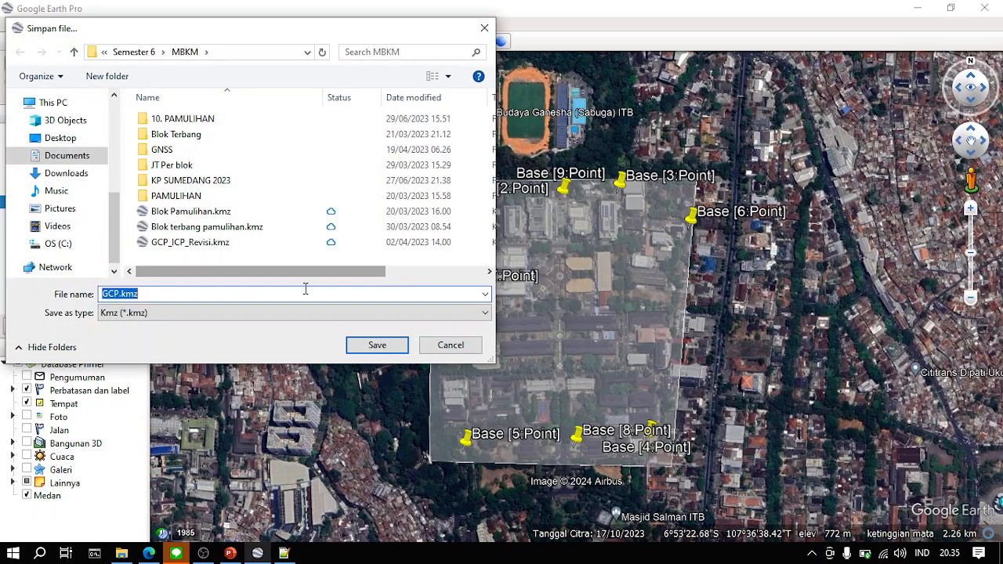
pyautogui.click(153, 313)
pyautogui.click(160, 338)
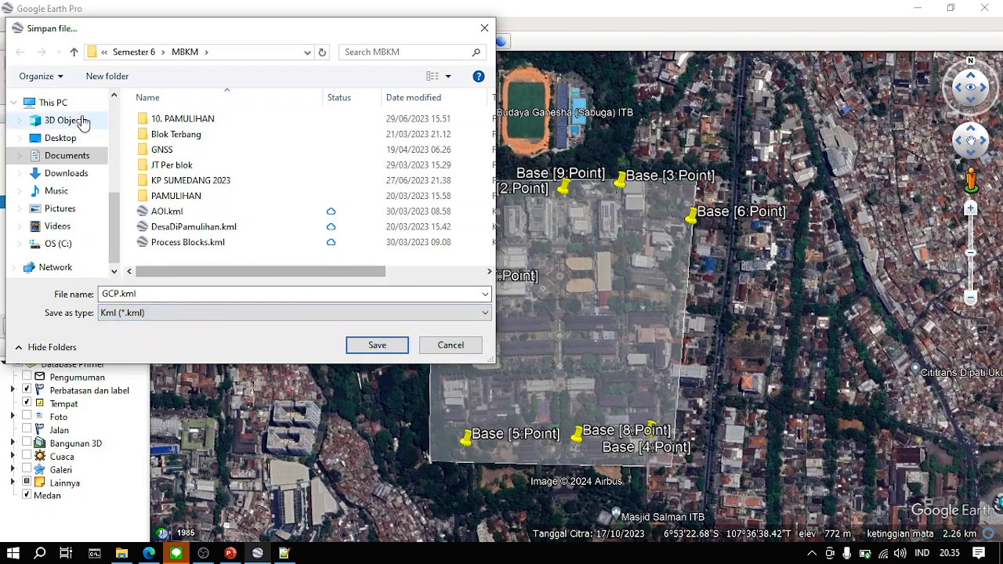
# - Save GCP.kml in the Asistensi Fotogrametri II folder under Semester 8
pyautogui.click(134, 52)
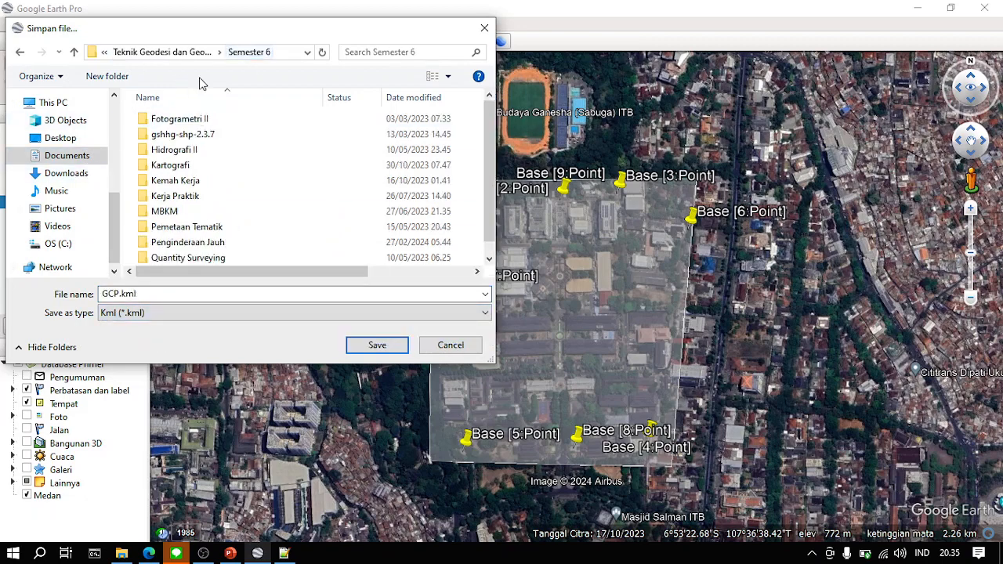
pyautogui.click(177, 52)
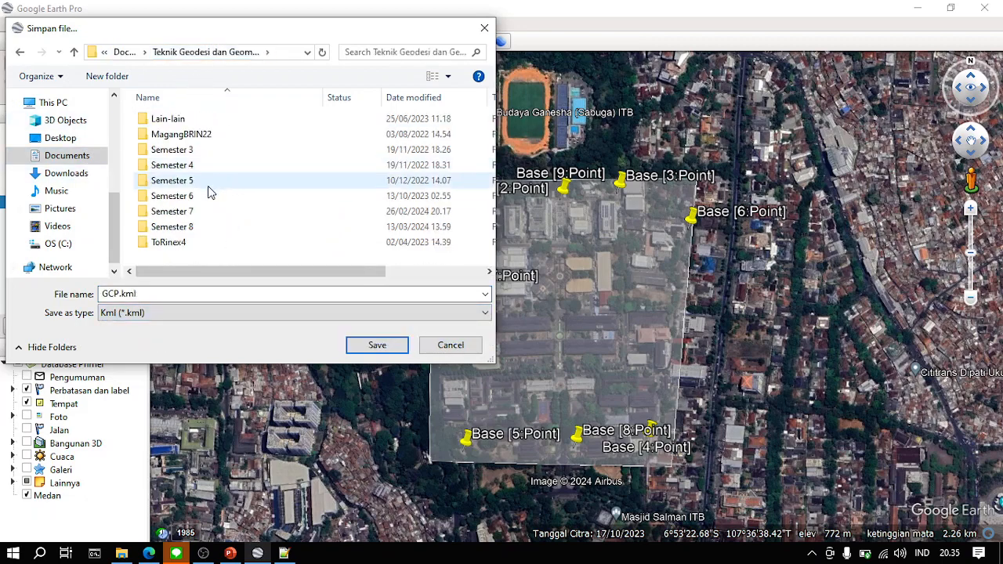
pyautogui.doubleClick(206, 226)
pyautogui.click(207, 121)
pyautogui.doubleClick(208, 121)
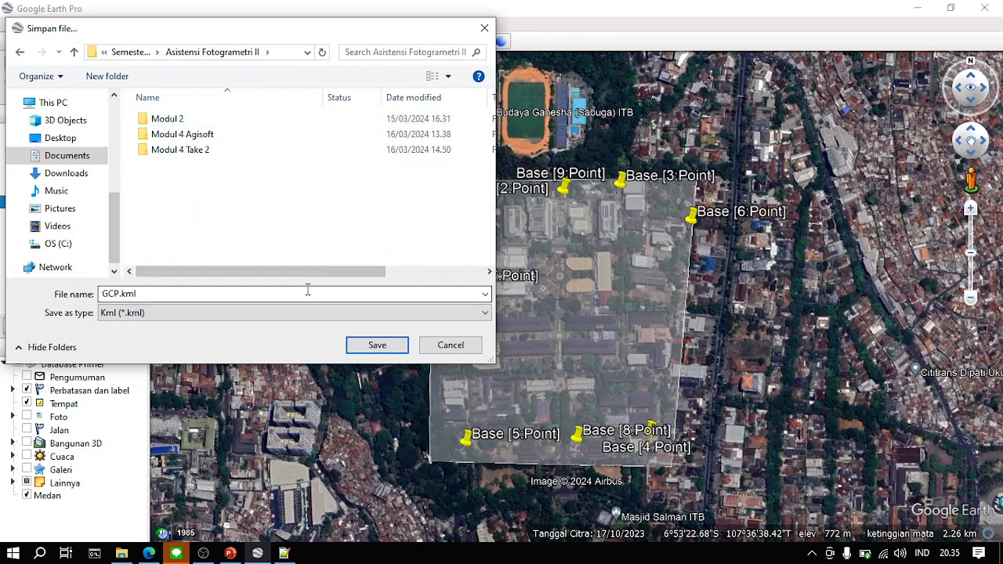
pyautogui.click(377, 346)
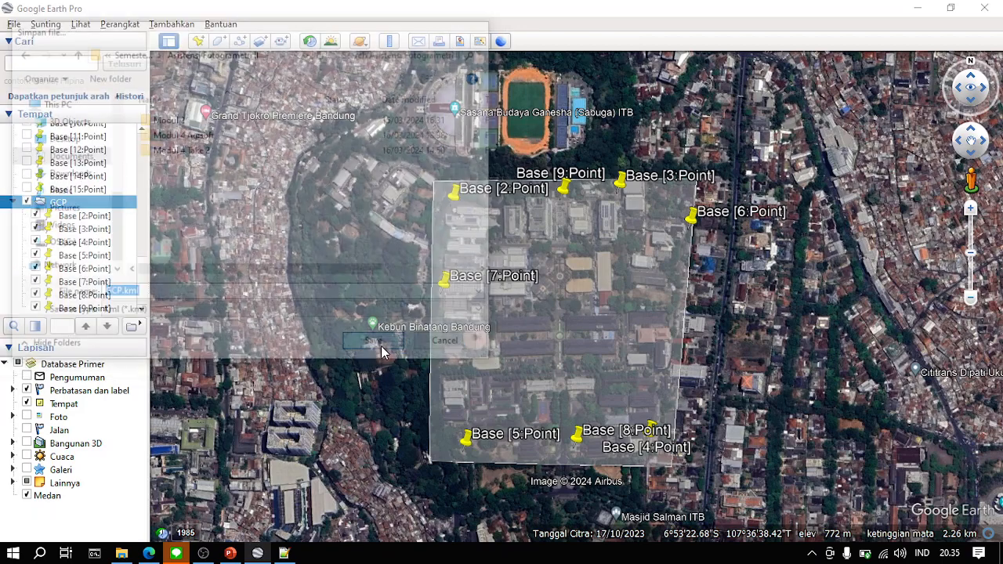
pyautogui.scroll(2, 87, 257)
pyautogui.click(83, 203)
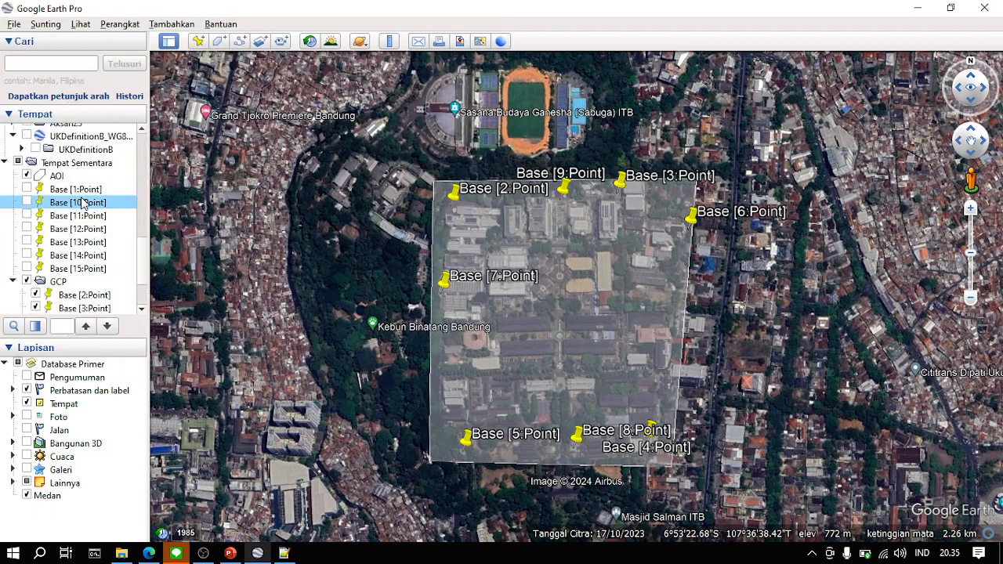
pyautogui.keyDown('shift'); pyautogui.click(100, 273); pyautogui.keyUp('shift')
pyautogui.rightClick(90, 159)
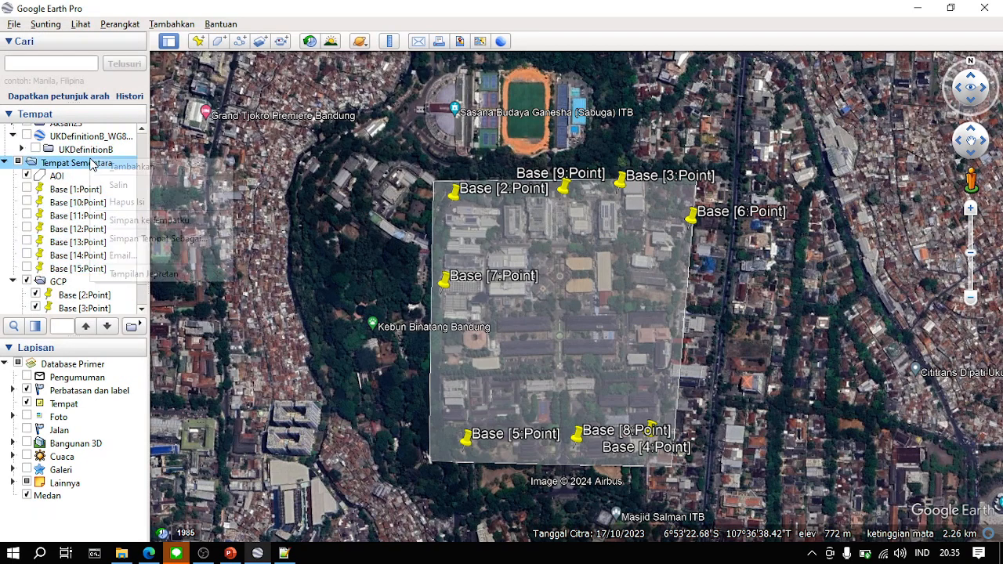
pyautogui.click(208, 155)
pyautogui.rightClick(110, 163)
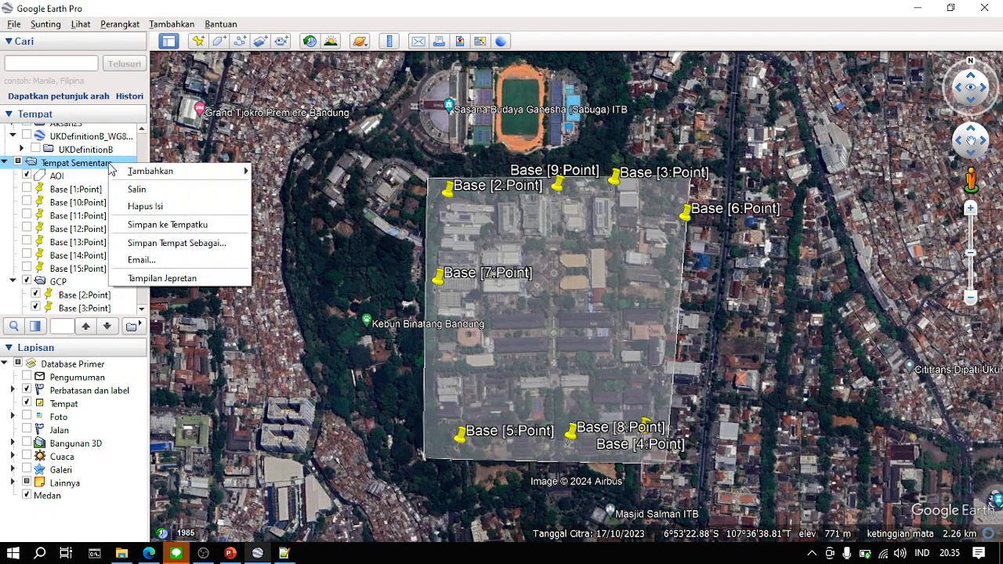
pyautogui.moveTo(161, 174)
pyautogui.click(279, 187)
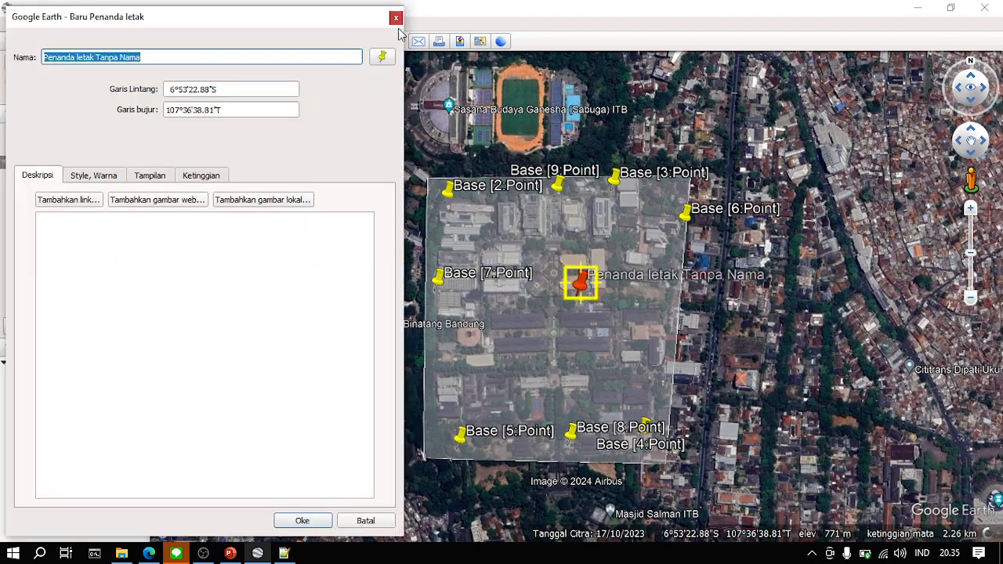
pyautogui.click(396, 18)
# - Create a folder named ICP inside the temporary places
pyautogui.rightClick(137, 164)
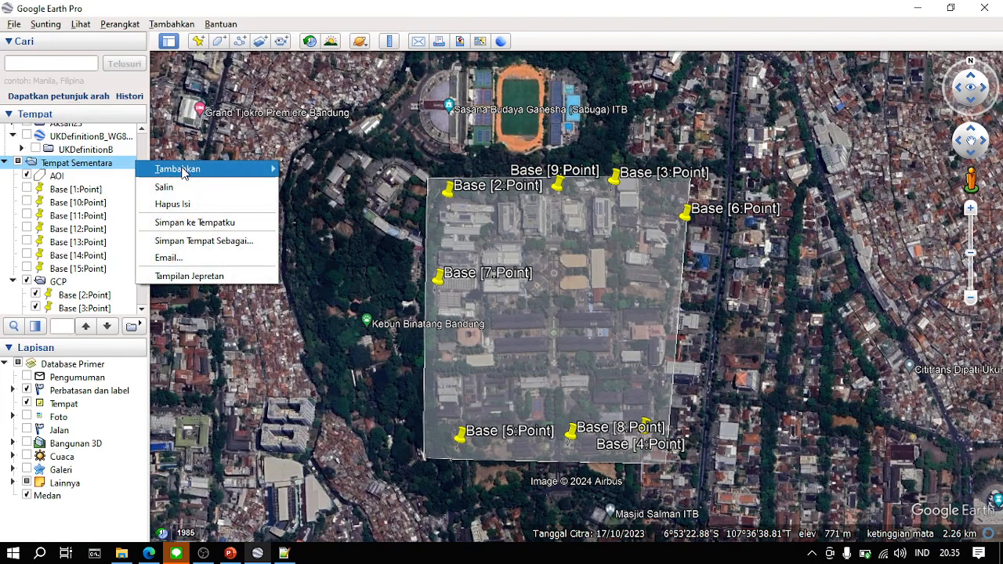
pyautogui.moveTo(186, 172)
pyautogui.click(304, 171)
pyautogui.write('SGP')
pyautogui.press('Return')
# - Move the placemarks Base [10:Point] through Base [15:Point] into the ICP folder
pyautogui.scroll(4, 61, 232)
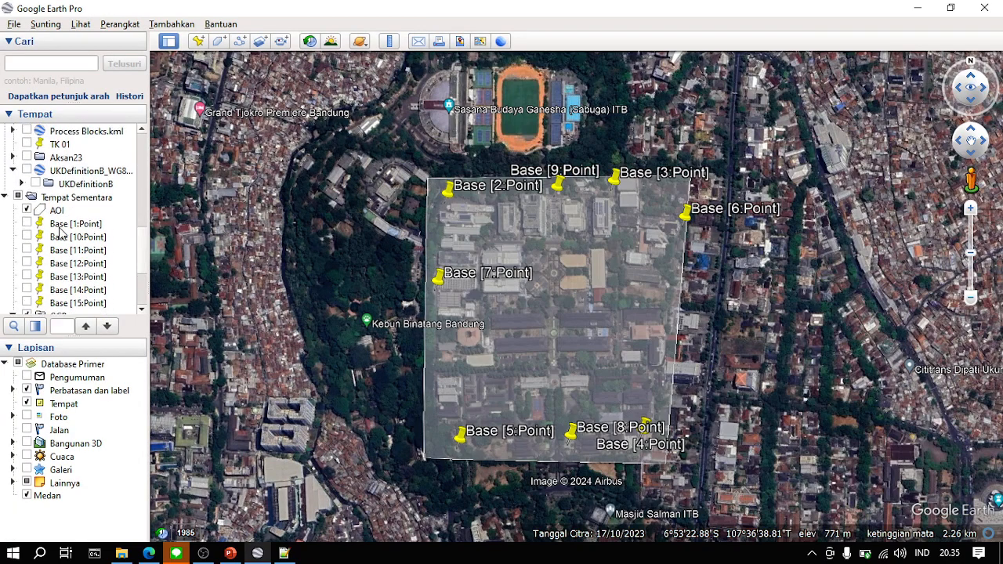
pyautogui.click(89, 241)
pyautogui.keyDown('shift'); pyautogui.click(102, 252); pyautogui.keyUp('shift')
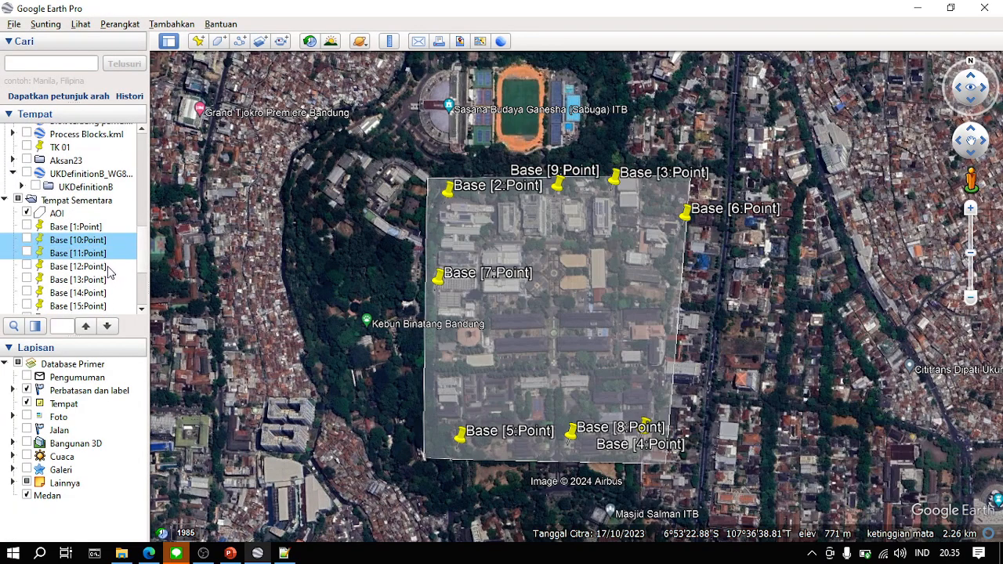
pyautogui.keyDown('shift'); pyautogui.click(110, 270); pyautogui.keyUp('shift')
pyautogui.keyDown('shift'); pyautogui.click(113, 282); pyautogui.keyUp('shift')
pyautogui.keyDown('shift'); pyautogui.click(116, 295); pyautogui.keyUp('shift')
pyautogui.keyDown('shift'); pyautogui.click(117, 306); pyautogui.keyUp('shift')
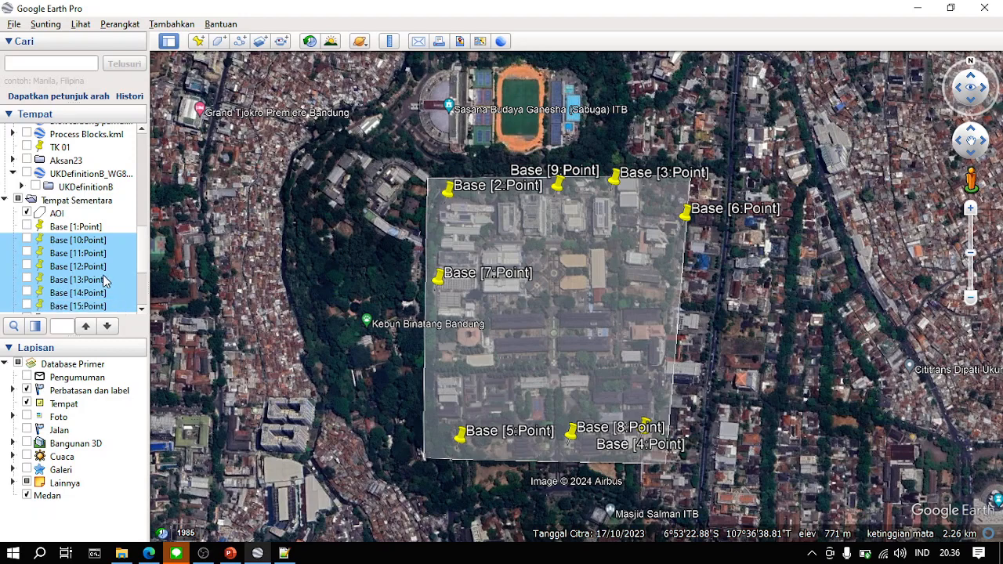
pyautogui.scroll(-3, 105, 281)
pyautogui.moveTo(67, 302); pyautogui.dragTo(62, 307)
# - Save the ICP folder as ICP.kml in the Asistensi Fotogrametri II folder, and collapse it in the places list
pyautogui.click(64, 228)
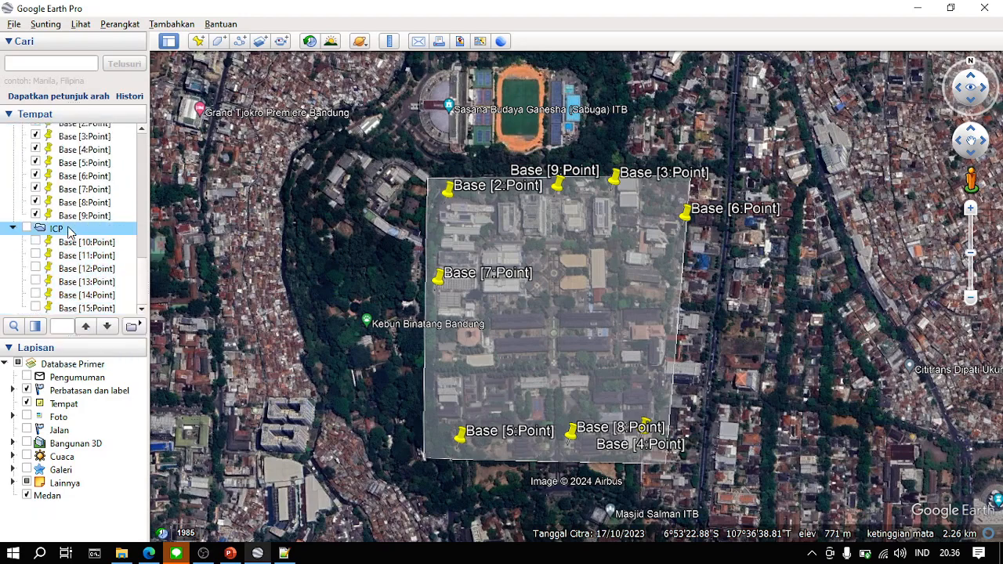
pyautogui.rightClick(66, 228)
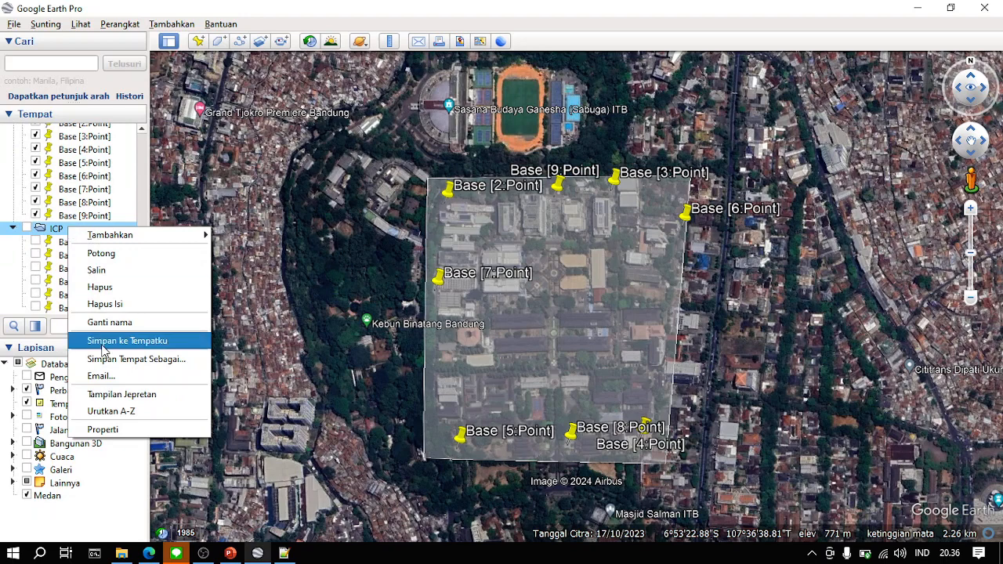
pyautogui.click(161, 359)
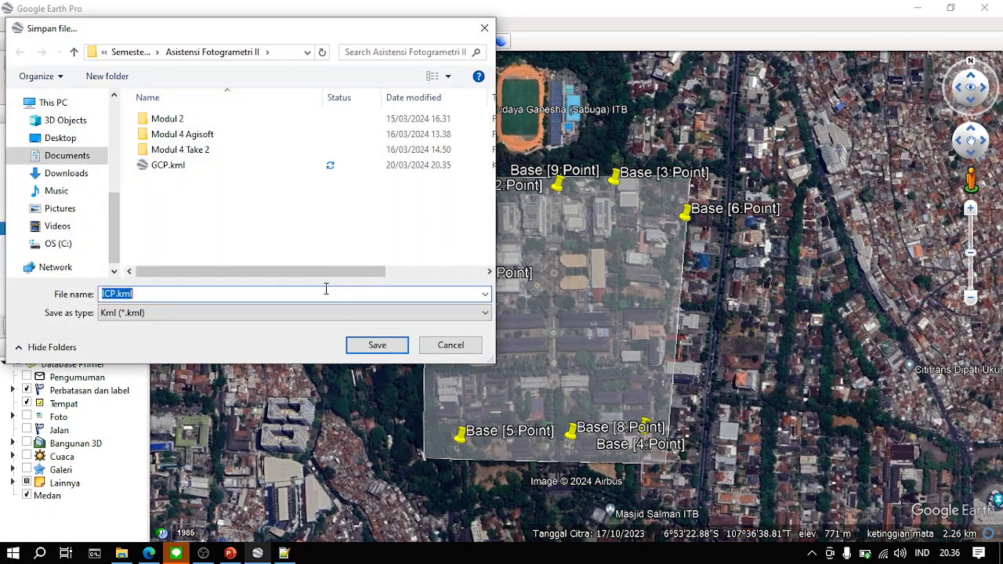
pyautogui.press('Return')
pyautogui.click(14, 226)
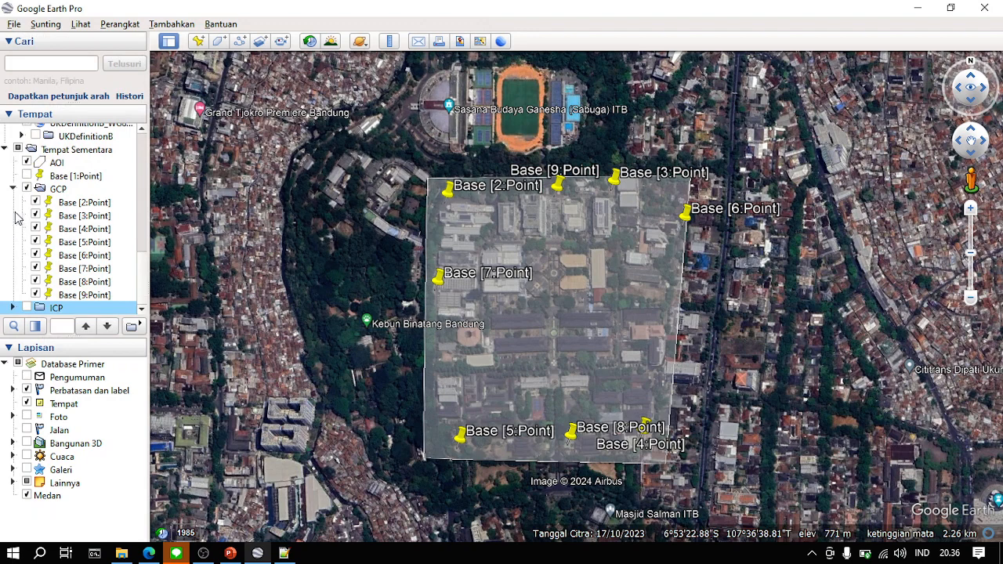
# - Collapse the GCP folder and save the Base [1:Point] placemark as Base.kml in the Asistensi Fotogrametri II folder
pyautogui.click(13, 189)
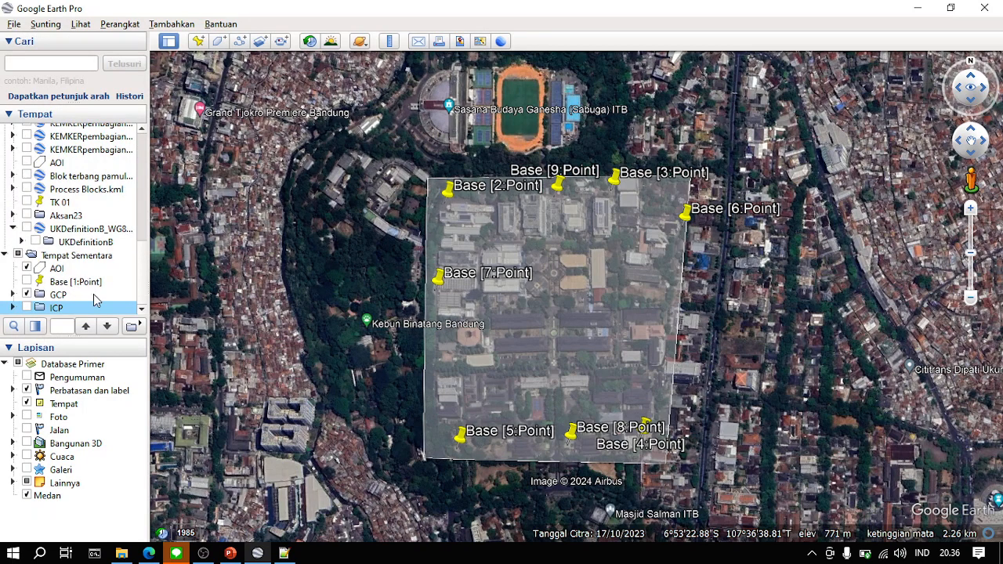
pyautogui.rightClick(86, 287)
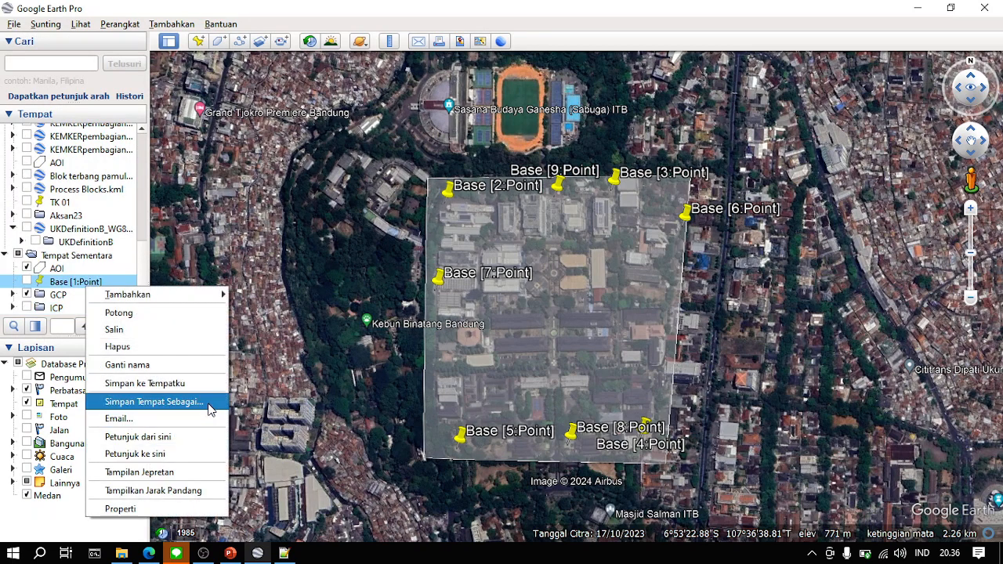
pyautogui.click(154, 402)
pyautogui.write('Bas')
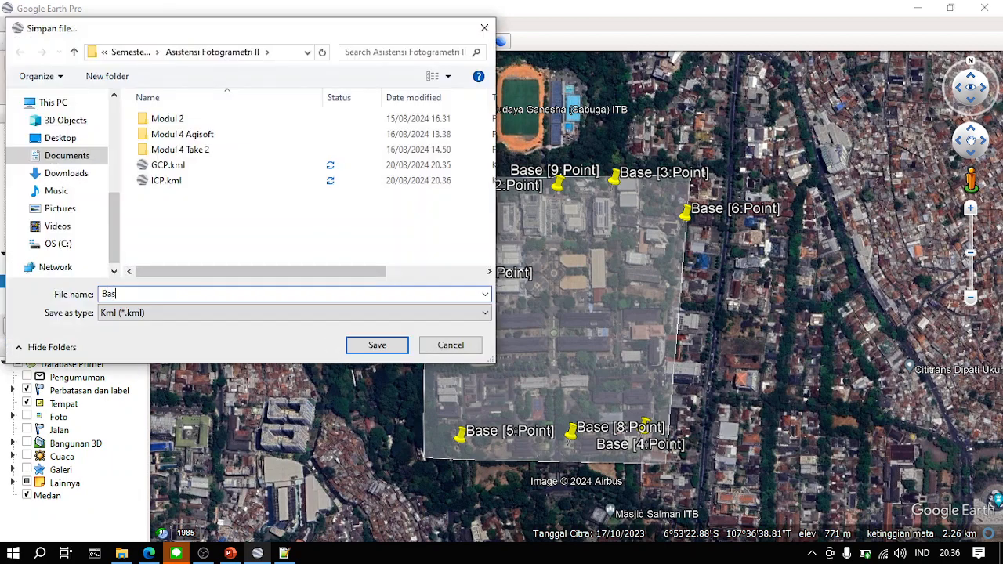
pyautogui.press('Return')
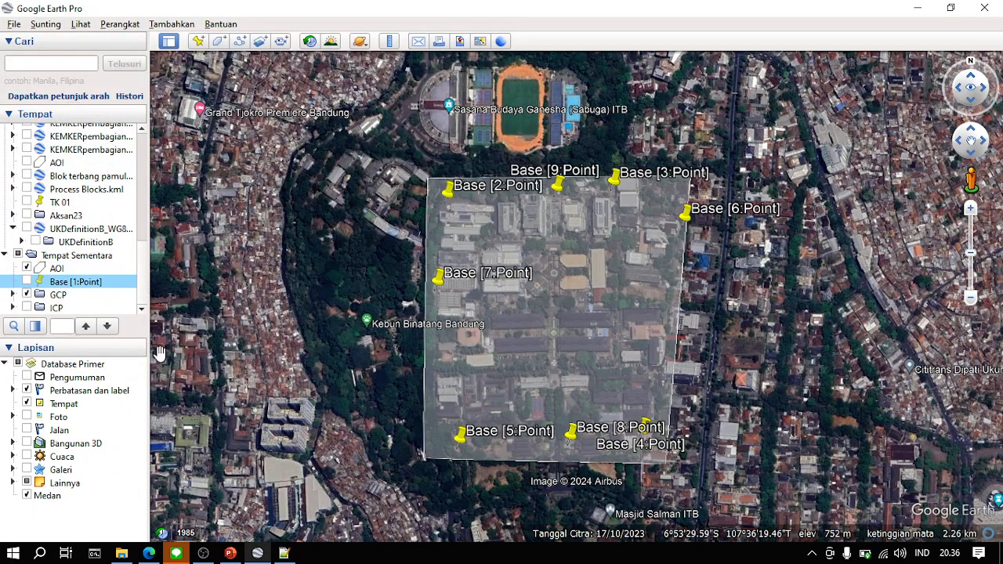
# - Save the AOI polygon from the temporary places as AOI in Kml format in the Asistensi Fotogrametri II folder
pyautogui.rightClick(103, 271)
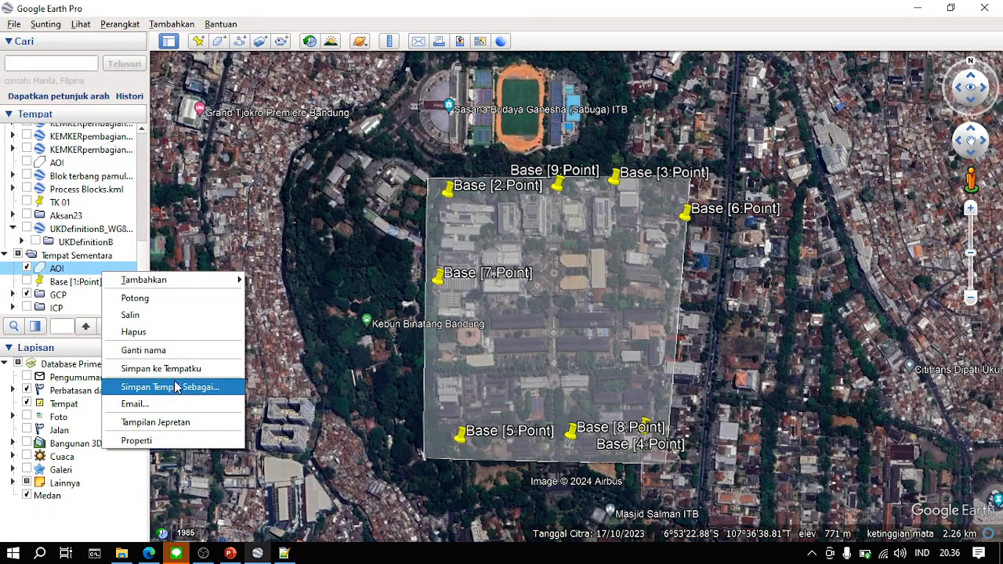
pyautogui.click(176, 386)
pyautogui.write('OI')
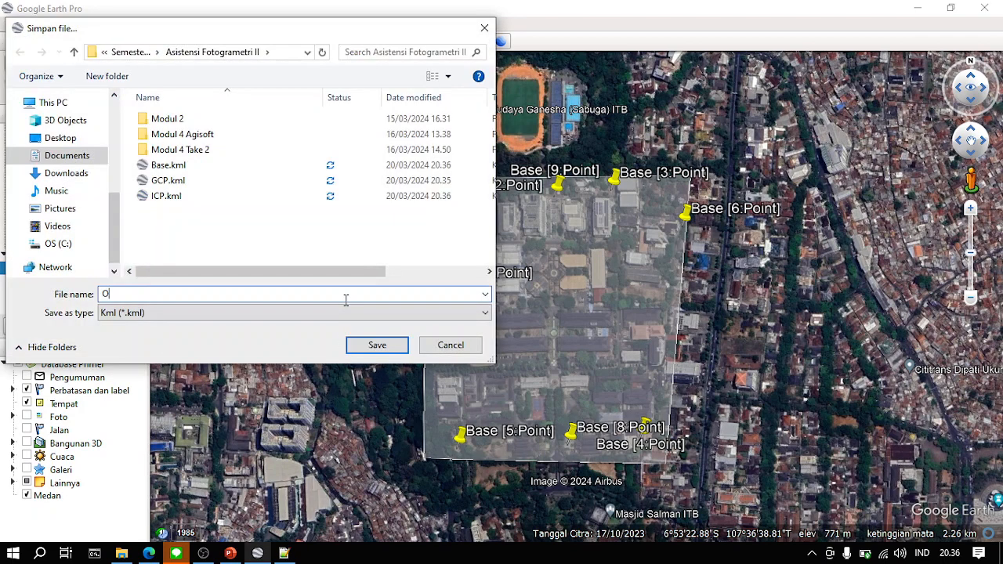
pyautogui.click(175, 316)
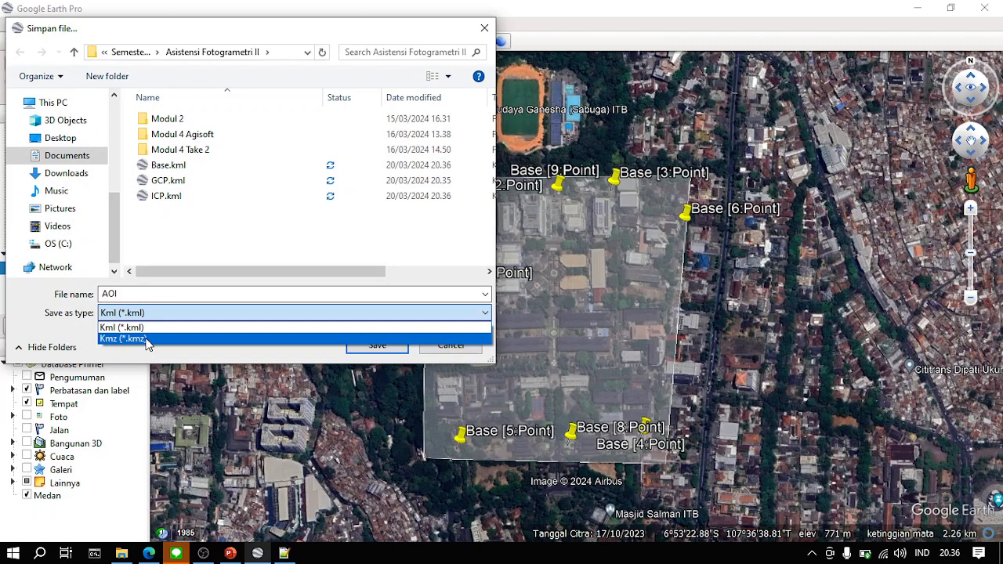
pyautogui.click(123, 328)
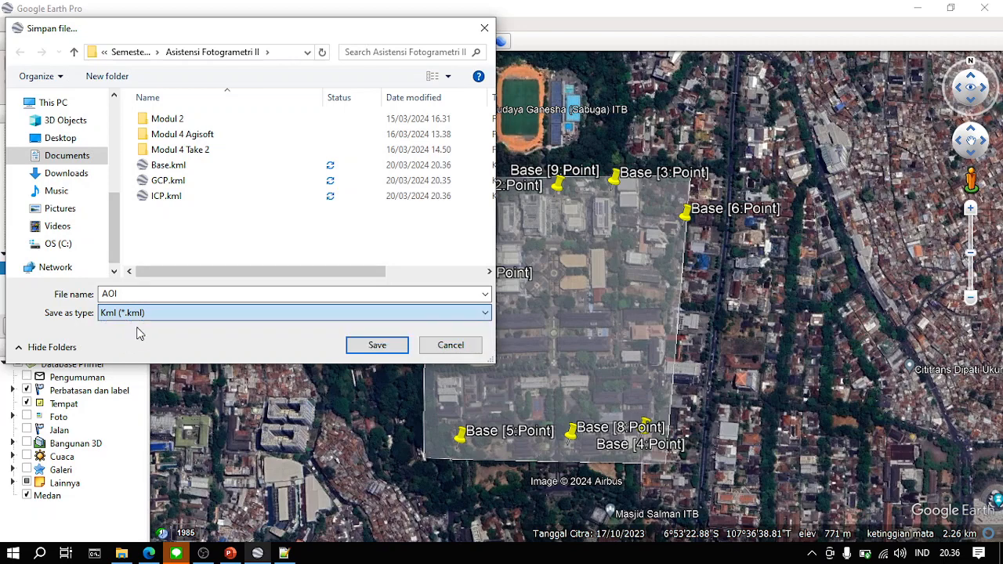
pyautogui.click(368, 344)
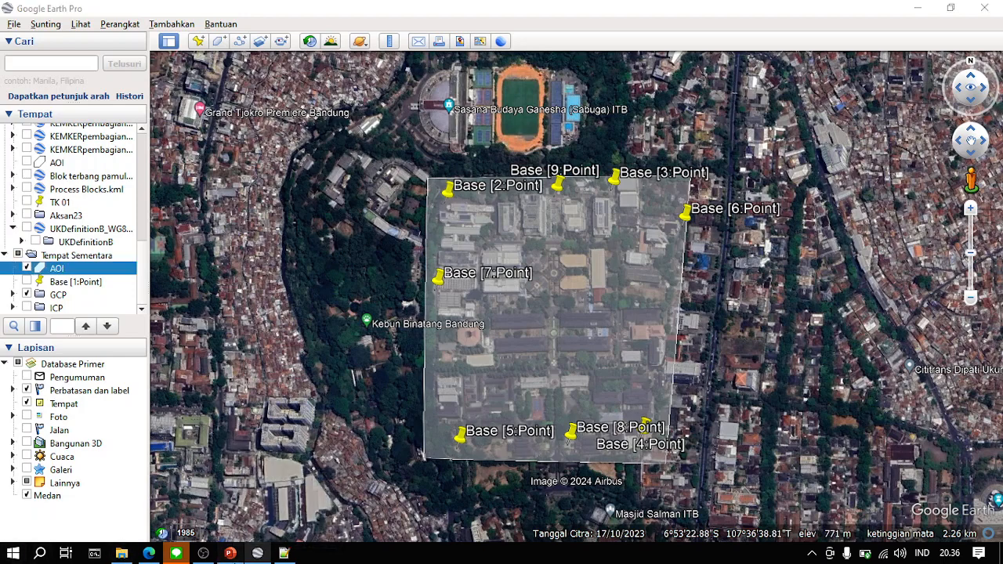
pyautogui.click(230, 554)
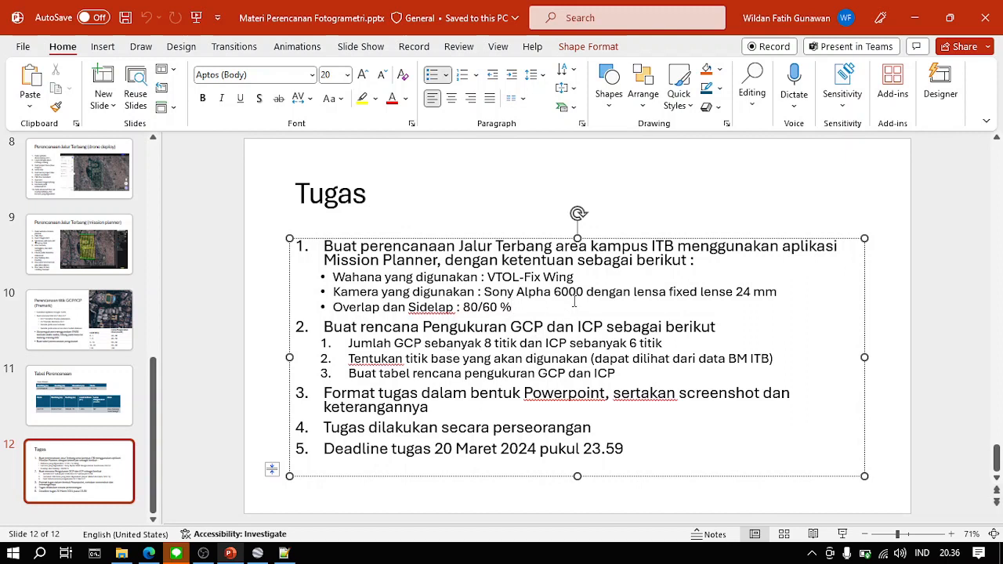
pyautogui.click(915, 17)
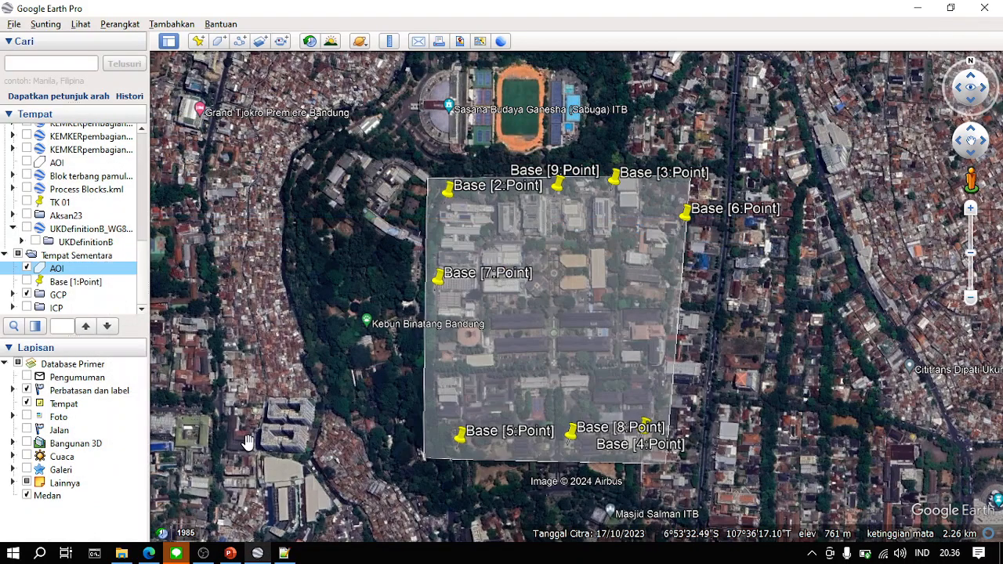
pyautogui.click(203, 554)
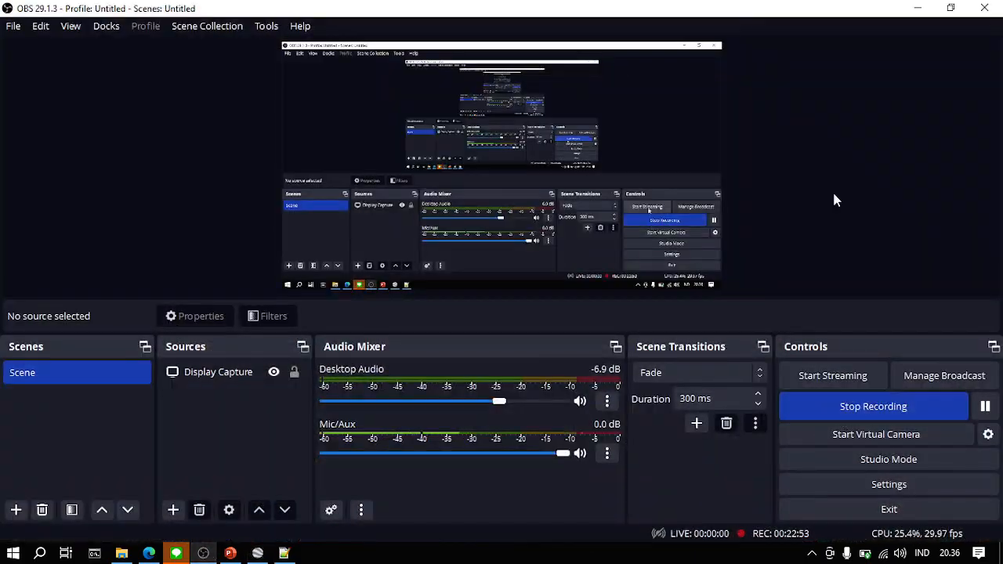
pyautogui.click(908, 14)
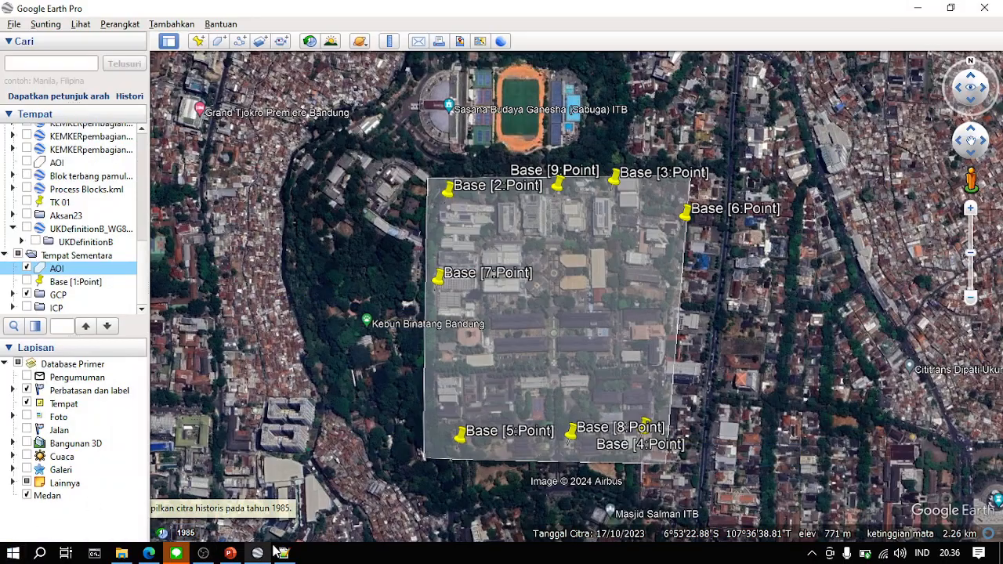
# - Launch Mission Planner, decline the software update and open the flight planning screen
pyautogui.press('super')
pyautogui.write('missio')
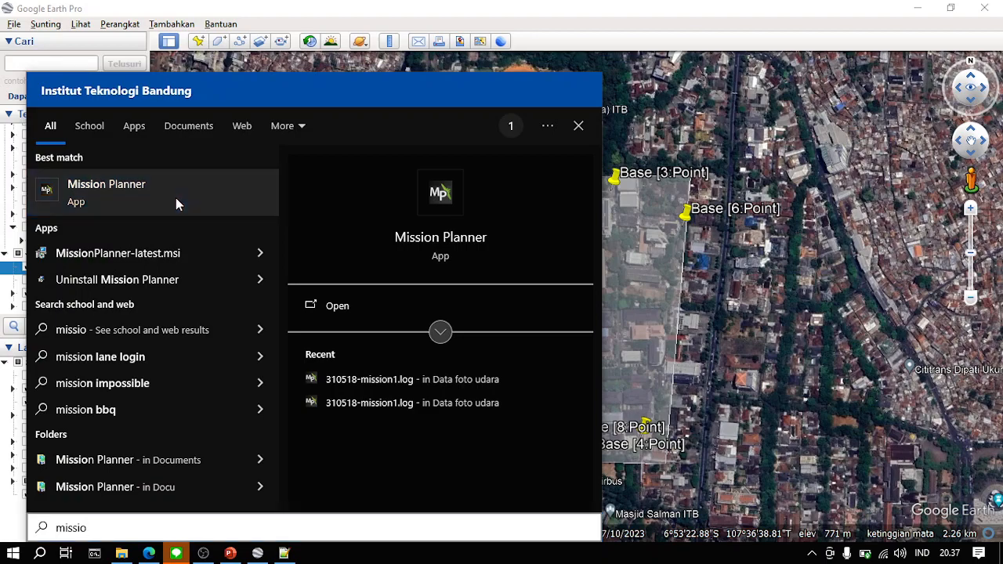
pyautogui.click(369, 318)
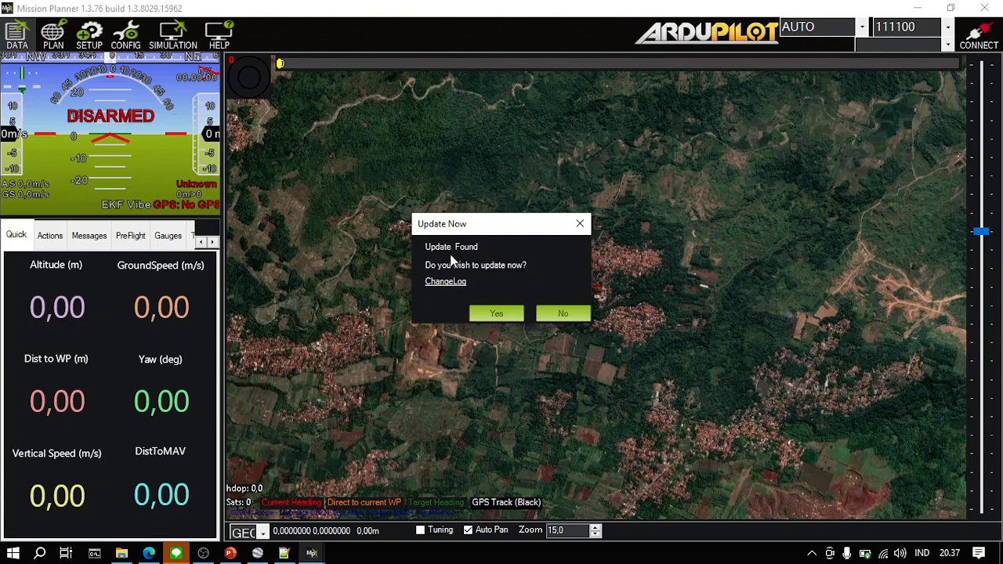
pyautogui.click(564, 313)
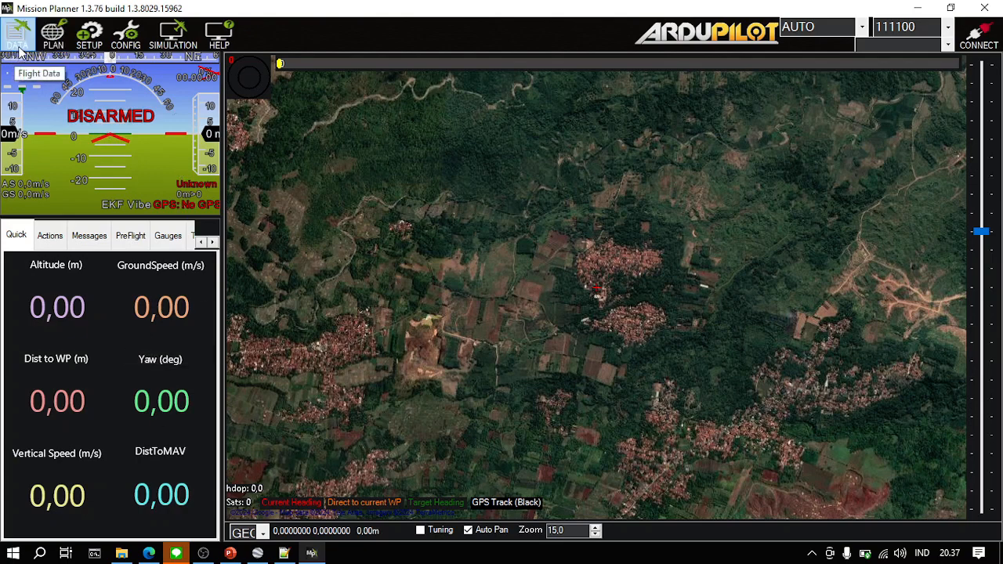
pyautogui.click(61, 52)
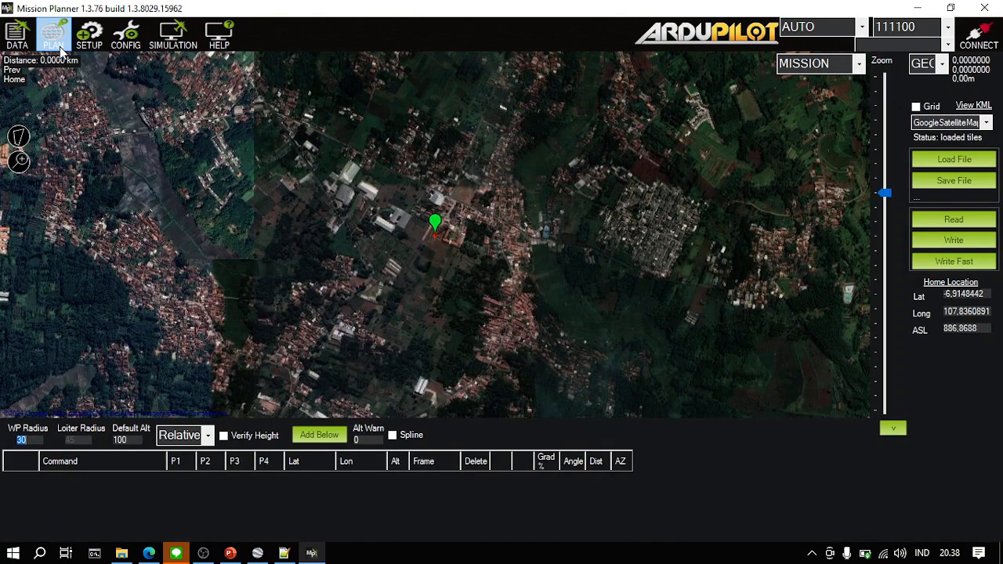
# - Set the home location on the ITB campus in Bandung, on the central walkway just north of the paired long buildings
pyautogui.scroll(-5, 458, 249)
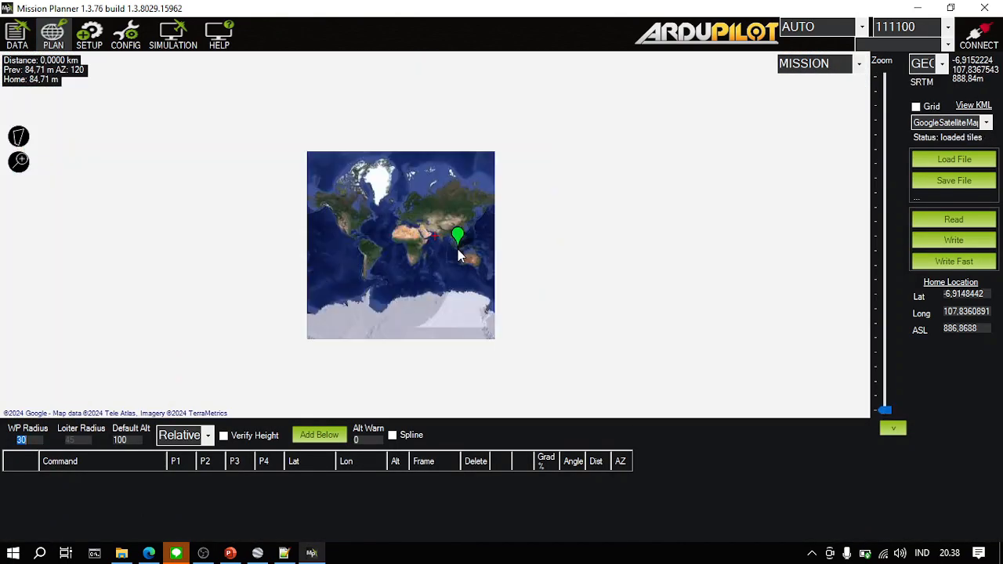
pyautogui.scroll(5, 458, 249)
pyautogui.scroll(4, 443, 257)
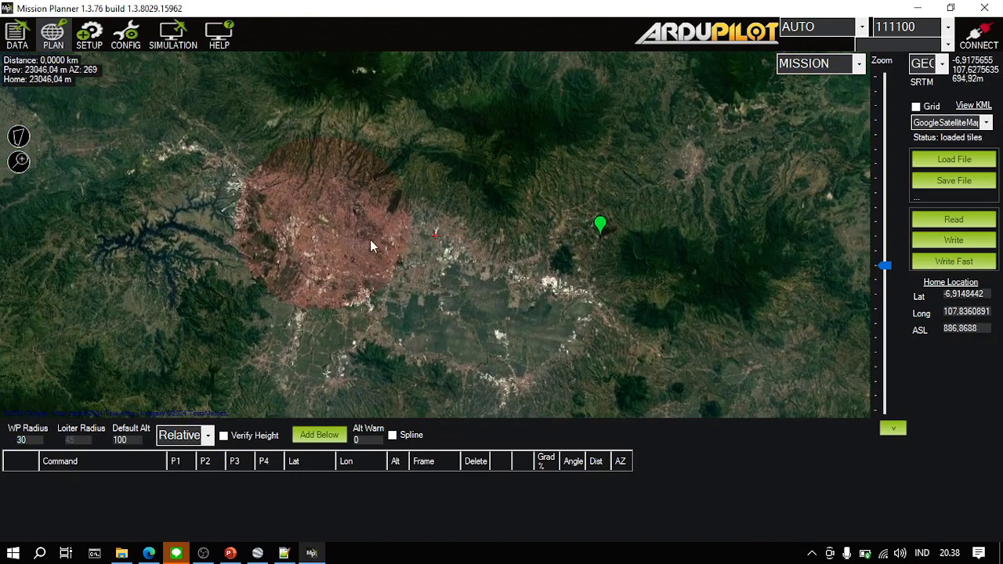
pyautogui.scroll(3, 371, 233)
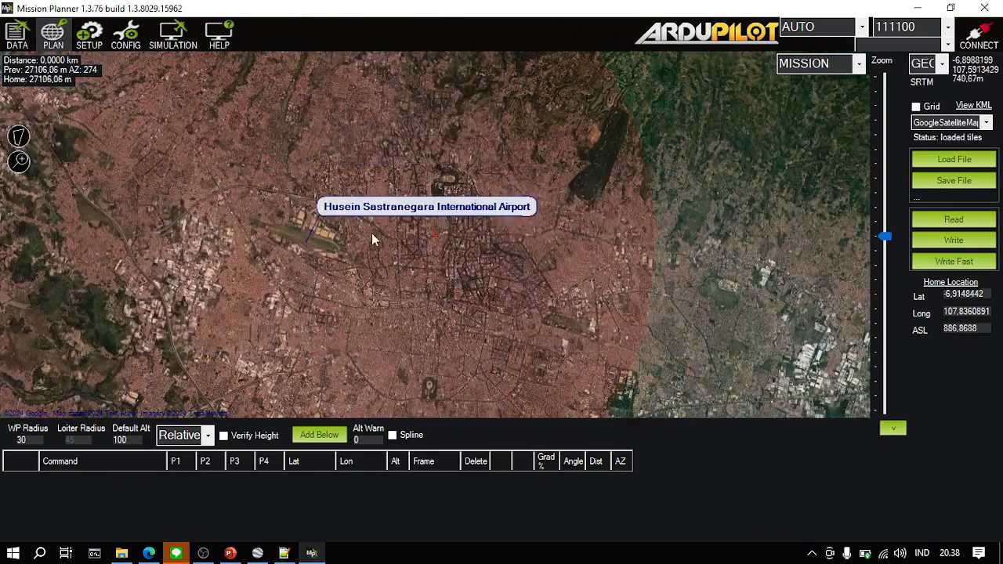
pyautogui.scroll(2, 372, 235)
pyautogui.moveTo(537, 225); pyautogui.dragTo(306, 295)
pyautogui.moveTo(720, 224); pyautogui.dragTo(380, 308)
pyautogui.moveTo(632, 195)
pyautogui.mouseDown()
pyautogui.moveTo(390, 276)
pyautogui.moveTo(206, 314)
pyautogui.mouseUp()
pyautogui.moveTo(676, 214); pyautogui.dragTo(454, 340)
pyautogui.moveTo(568, 171)
pyautogui.mouseDown()
pyautogui.moveTo(454, 373)
pyautogui.moveTo(469, 326)
pyautogui.moveTo(461, 330)
pyautogui.mouseUp()
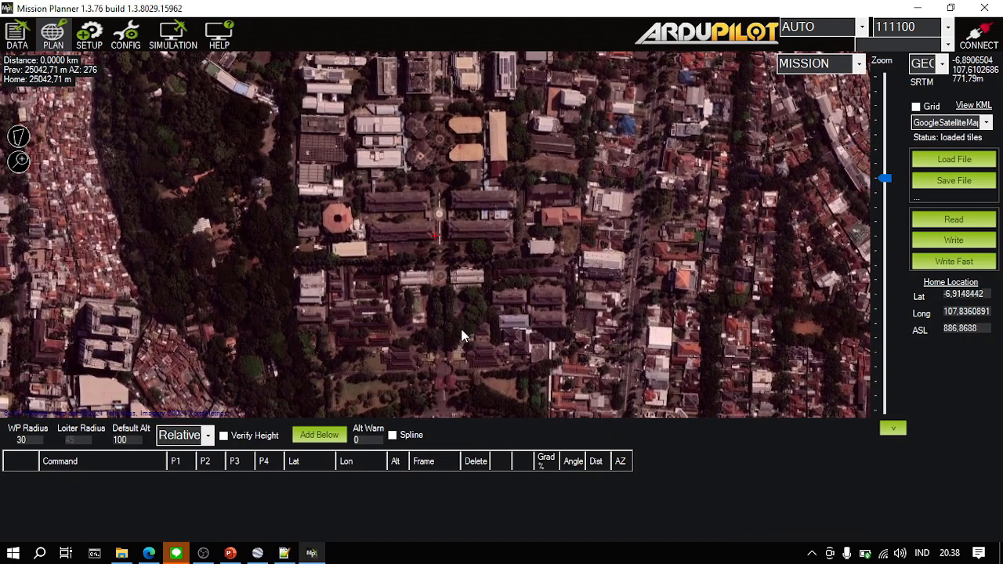
pyautogui.moveTo(465, 267); pyautogui.dragTo(464, 245)
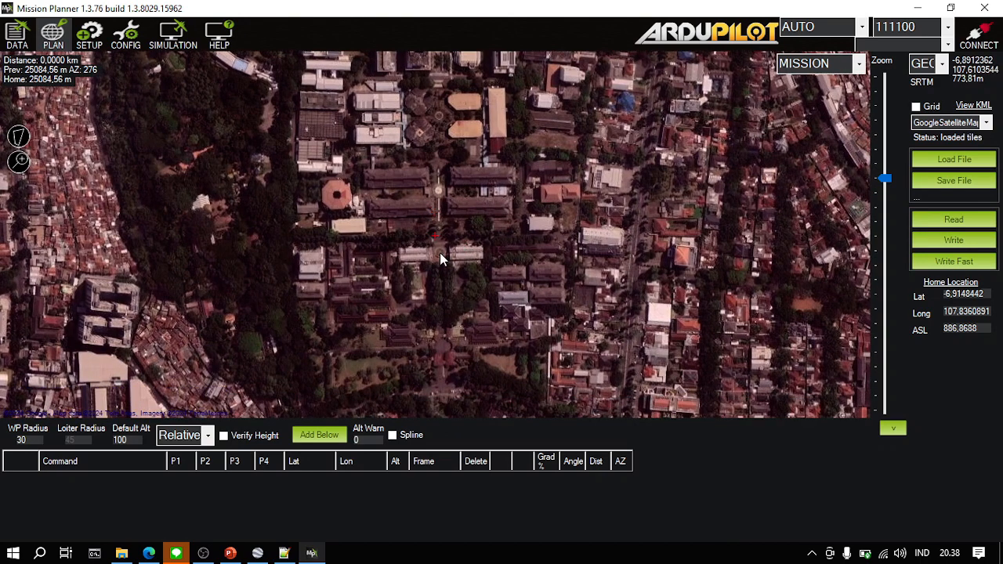
pyautogui.scroll(2, 432, 248)
pyautogui.scroll(-2, 432, 248)
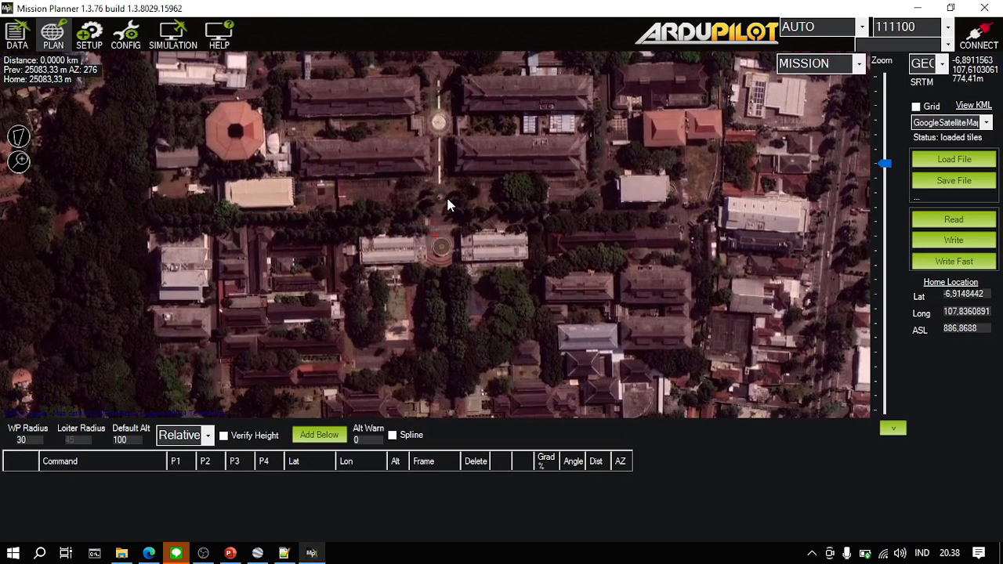
pyautogui.moveTo(446, 194); pyautogui.dragTo(445, 337)
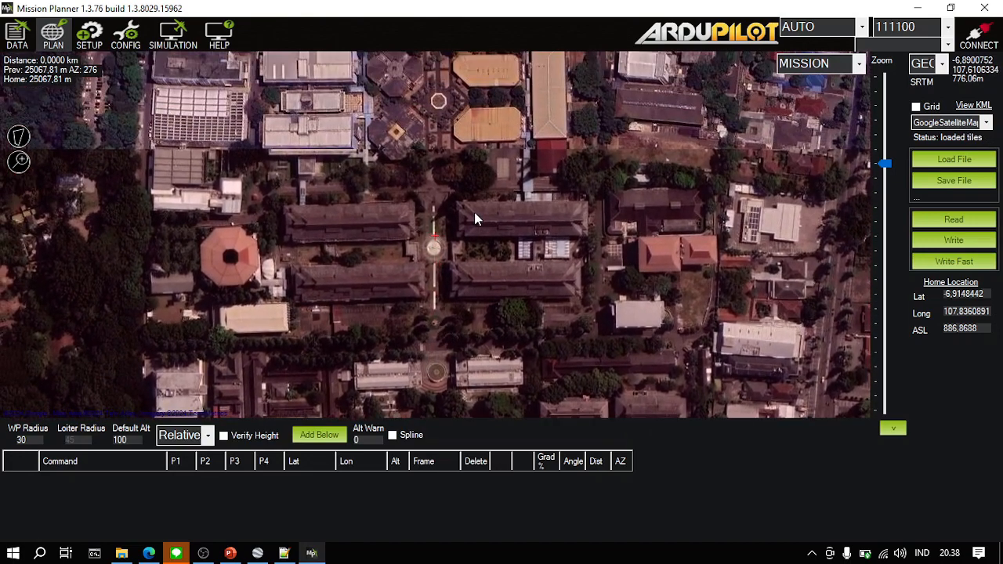
pyautogui.rightClick(436, 201)
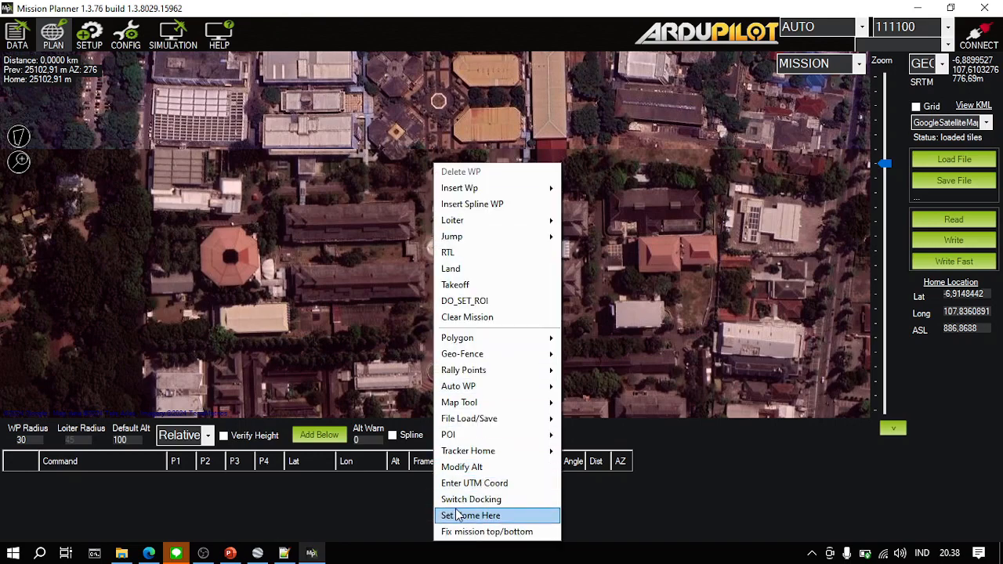
pyautogui.click(504, 517)
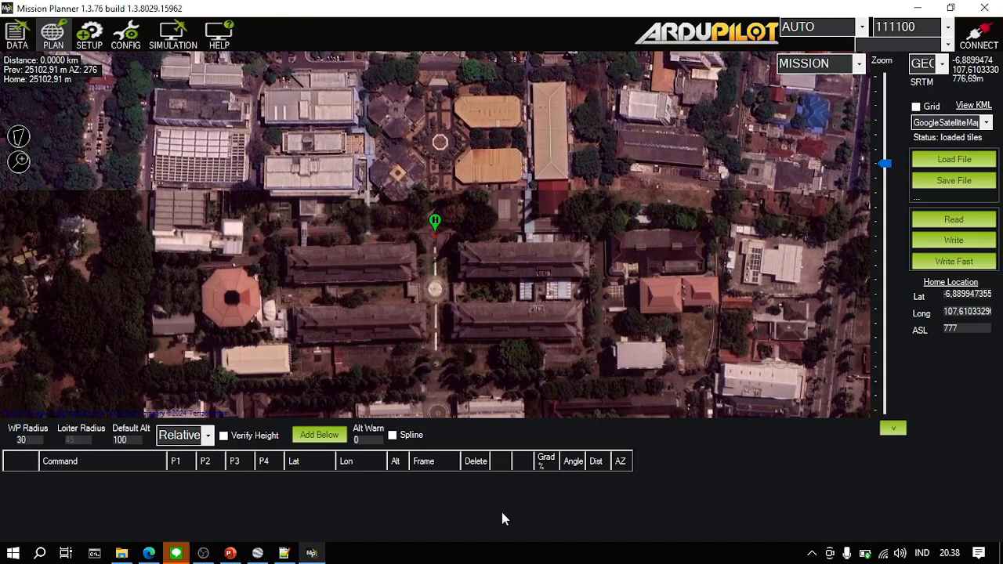
# - Add a trial waypoint east of the home location, clear the mission, and collapse and restore the waypoint table
pyautogui.click(542, 212)
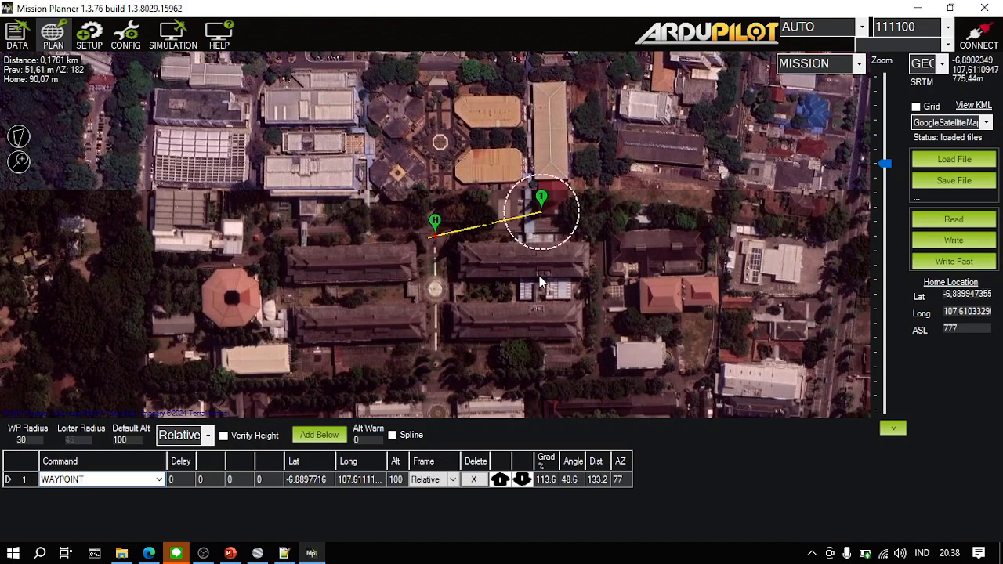
pyautogui.rightClick(542, 204)
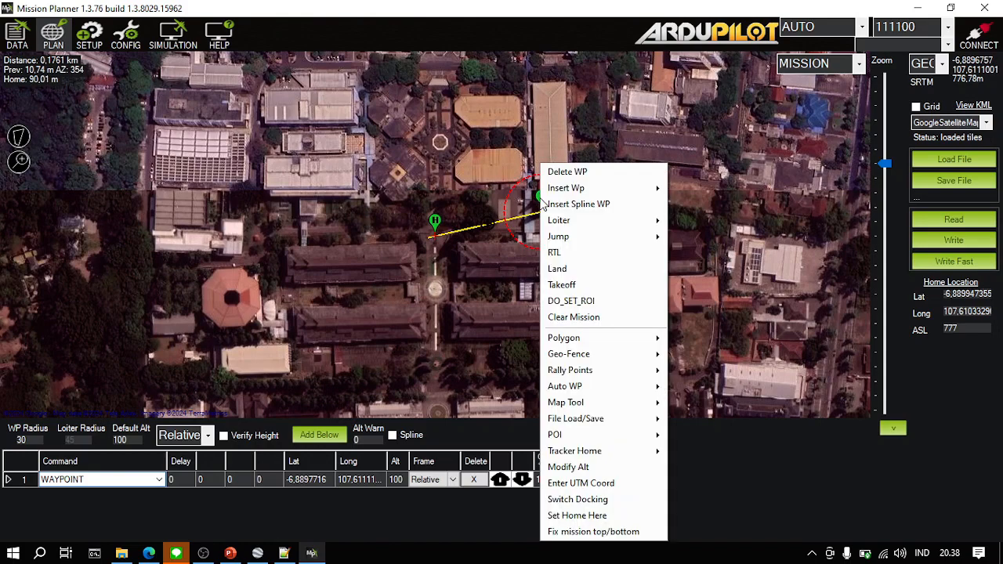
pyautogui.click(602, 318)
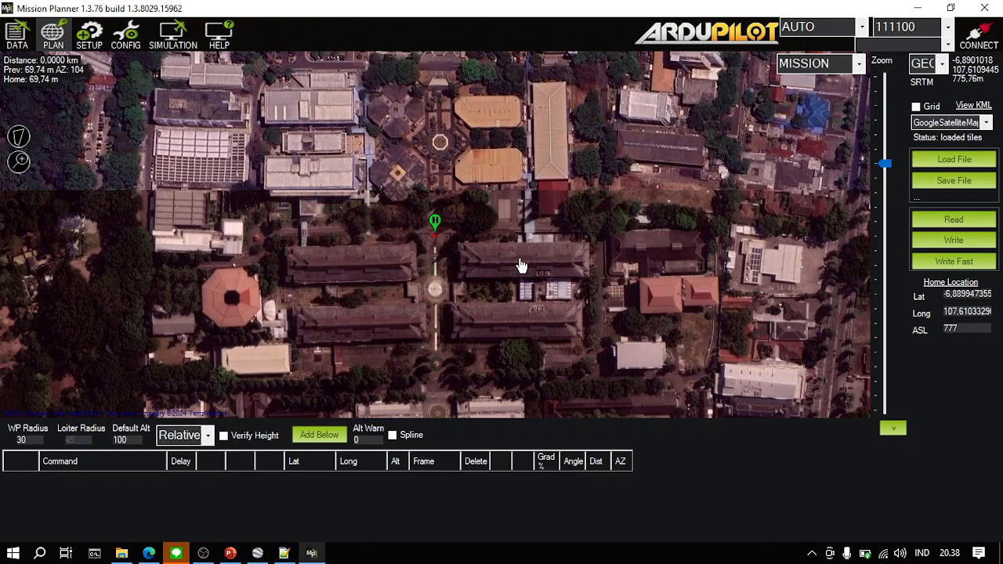
pyautogui.click(894, 428)
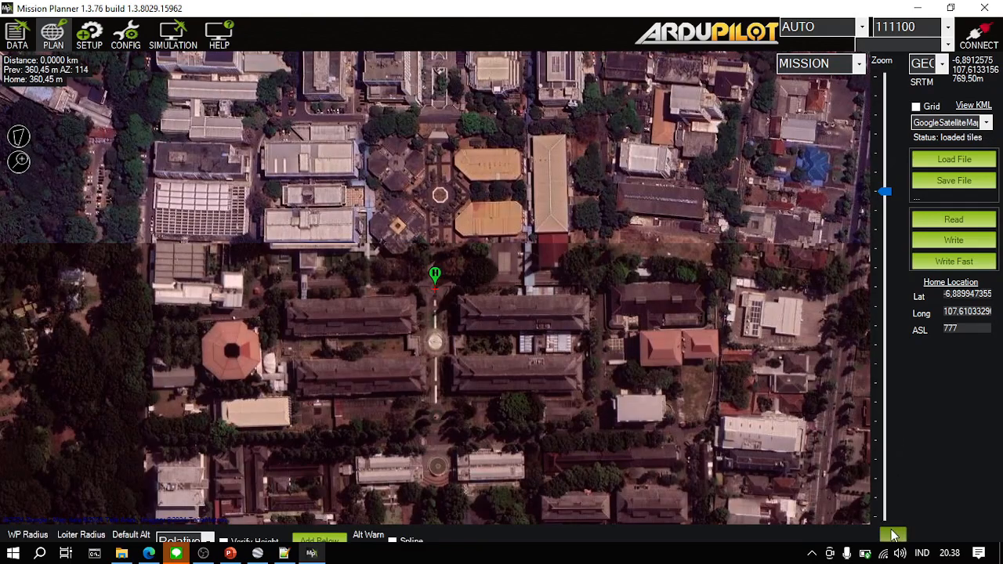
pyautogui.click(894, 535)
# - Overlay the saved AOI KML file on the map, load it into the flight data screen as well, and zoom to it
pyautogui.click(886, 173)
pyautogui.moveTo(888, 177); pyautogui.dragTo(889, 185)
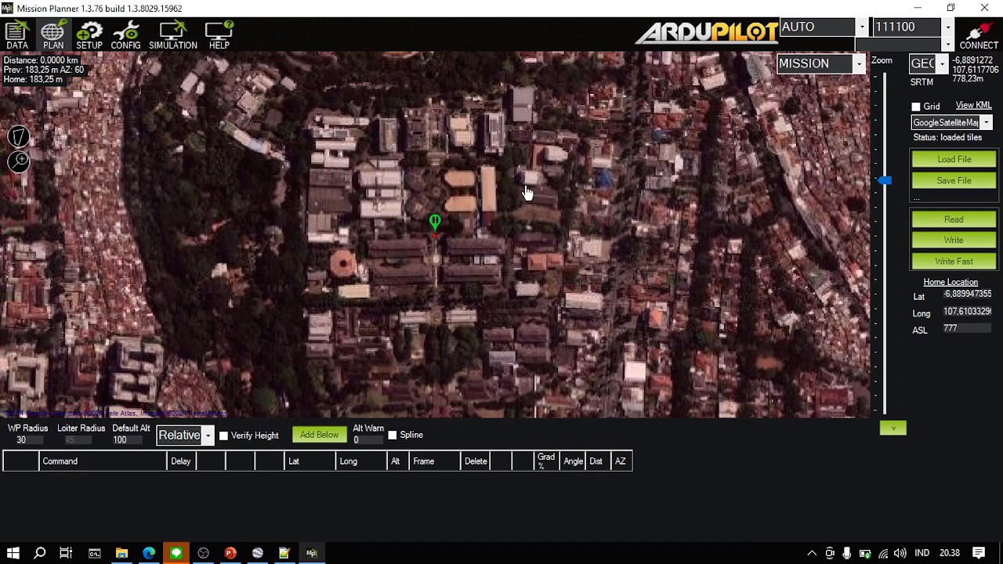
pyautogui.rightClick(609, 164)
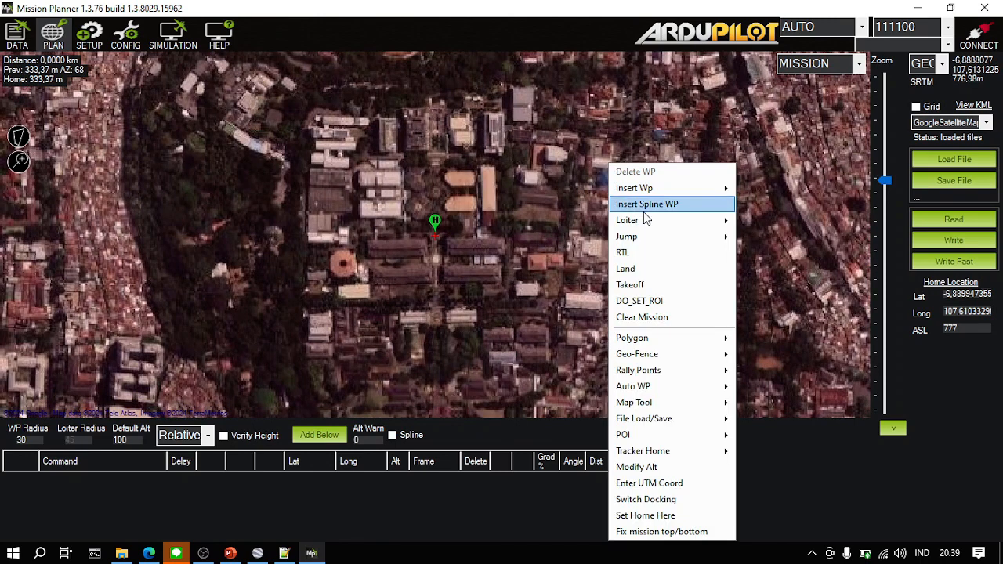
pyautogui.moveTo(709, 388)
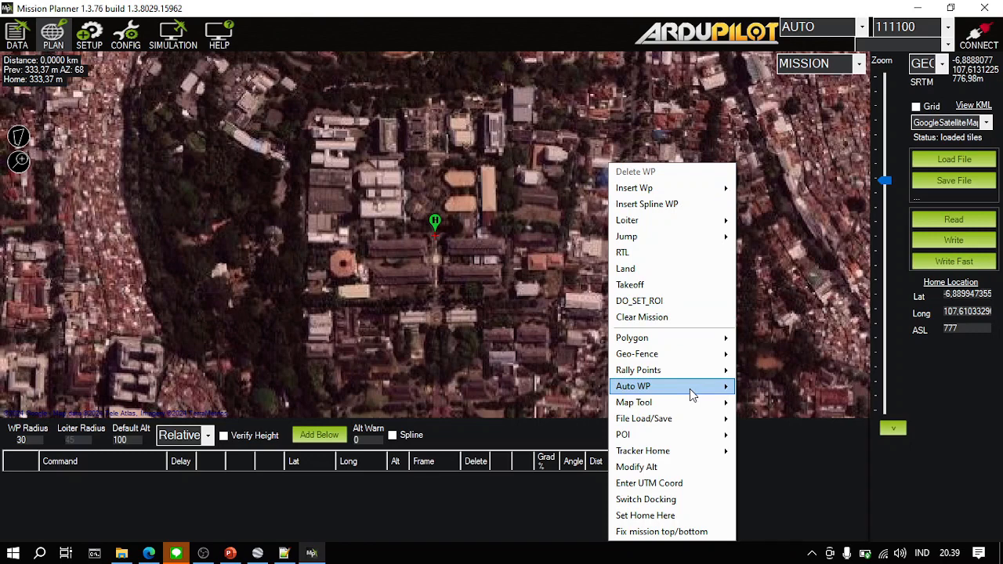
pyautogui.moveTo(644, 406)
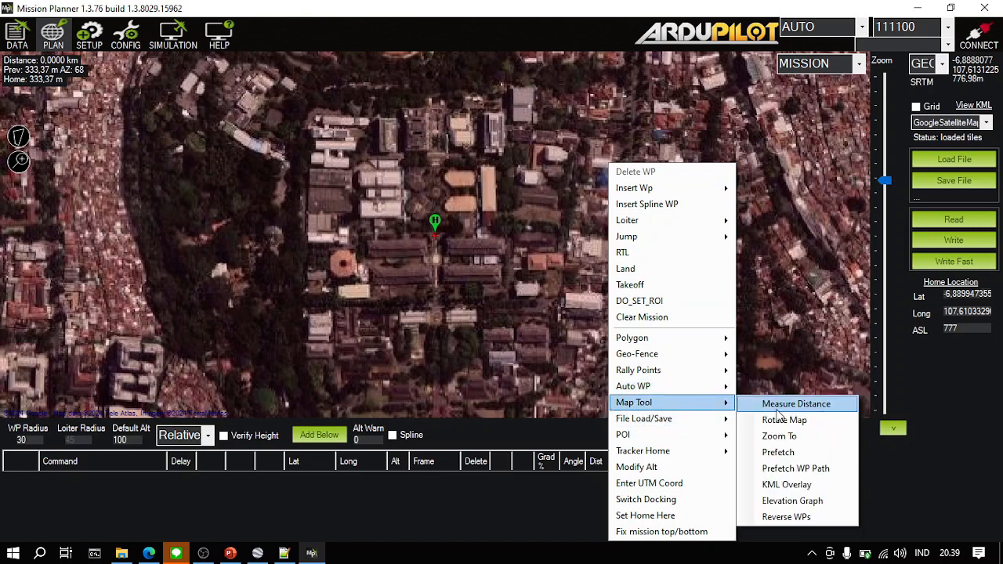
pyautogui.click(806, 486)
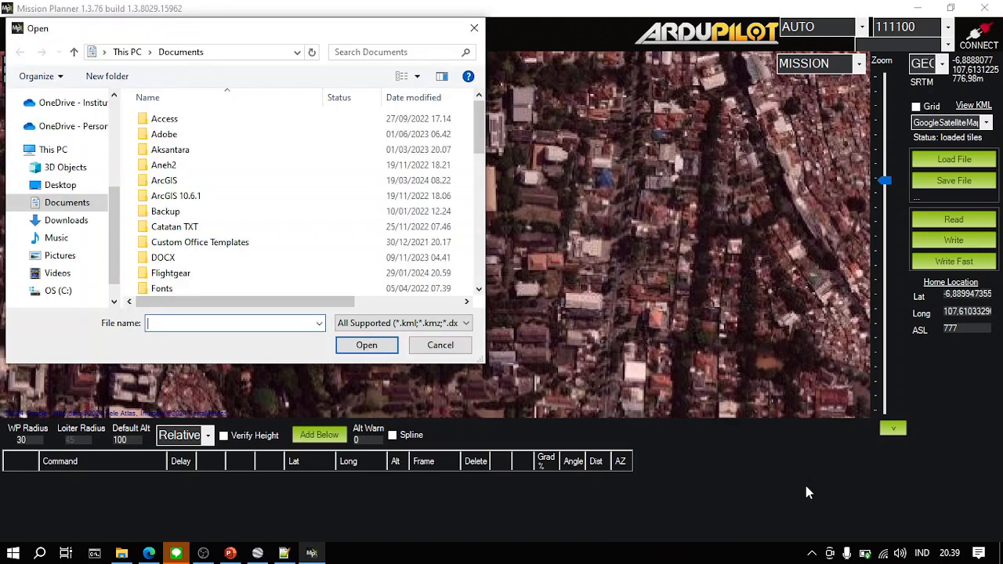
pyautogui.scroll(-5, 242, 240)
pyautogui.click(251, 273)
pyautogui.doubleClick(251, 272)
pyautogui.doubleClick(188, 227)
pyautogui.click(187, 122)
pyautogui.doubleClick(187, 121)
pyautogui.click(192, 167)
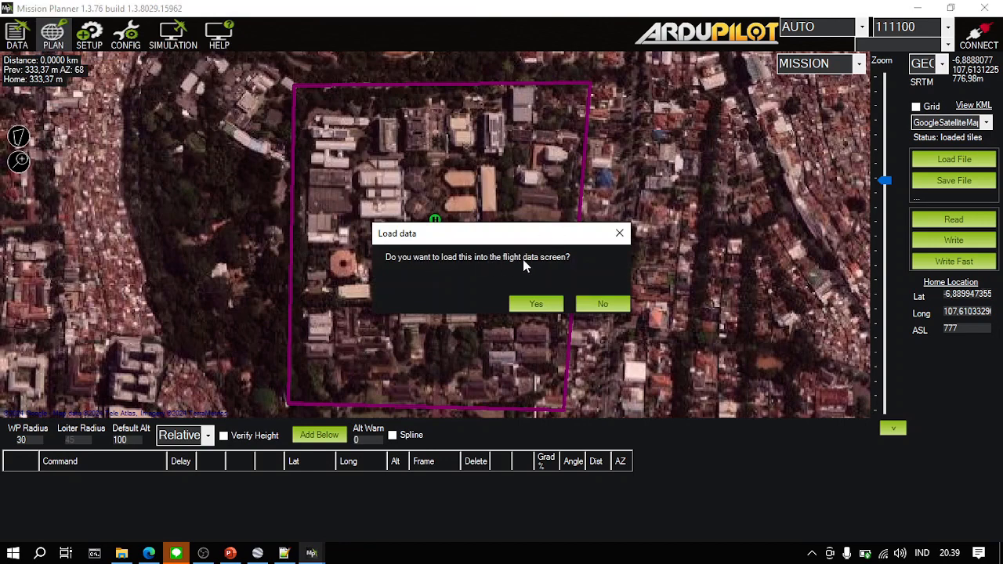
pyautogui.click(537, 306)
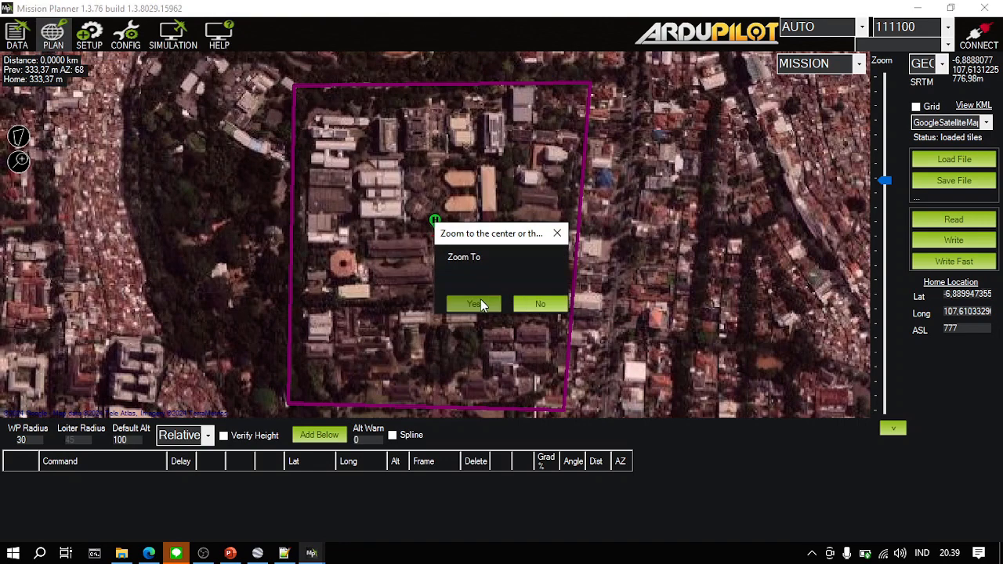
pyautogui.click(475, 304)
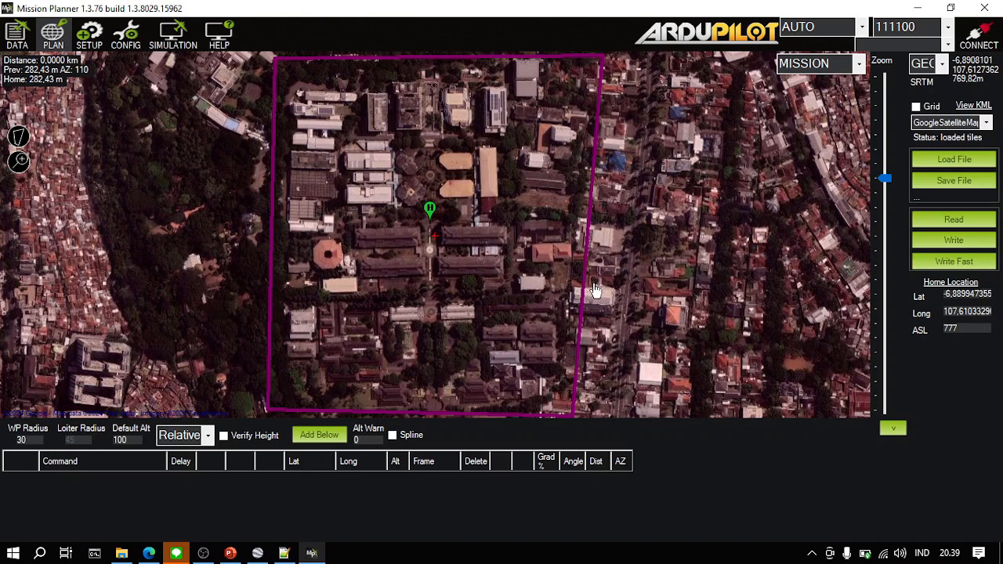
# - Draw a four-corner survey polygon on the map, tracing the corners of the overlaid AOI boundary
pyautogui.rightClick(625, 205)
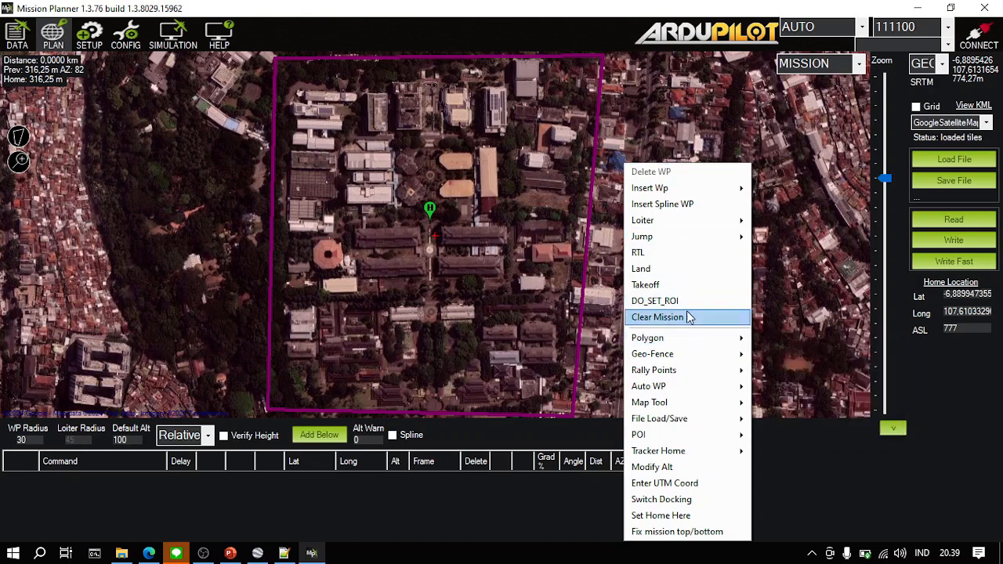
pyautogui.moveTo(698, 337)
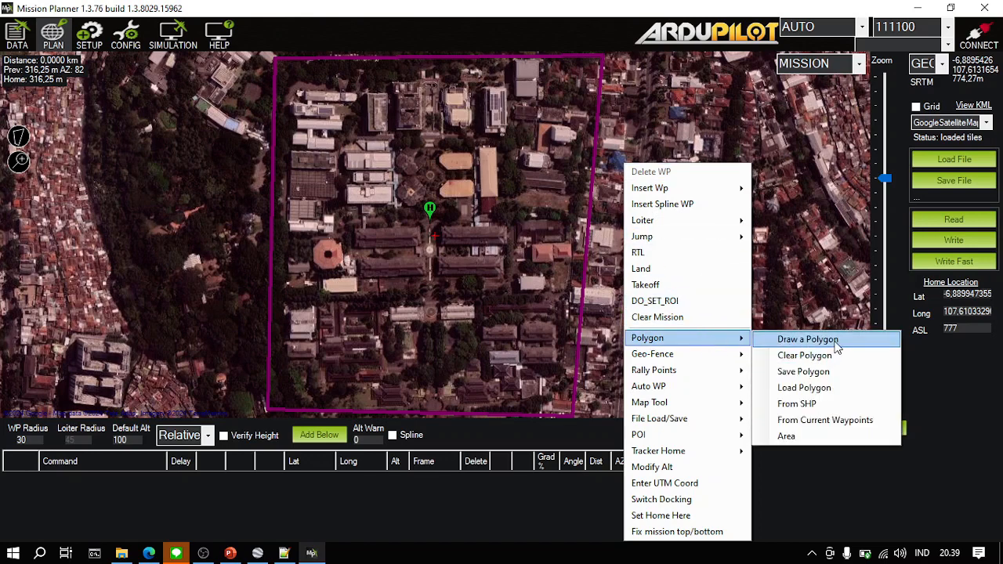
pyautogui.click(808, 339)
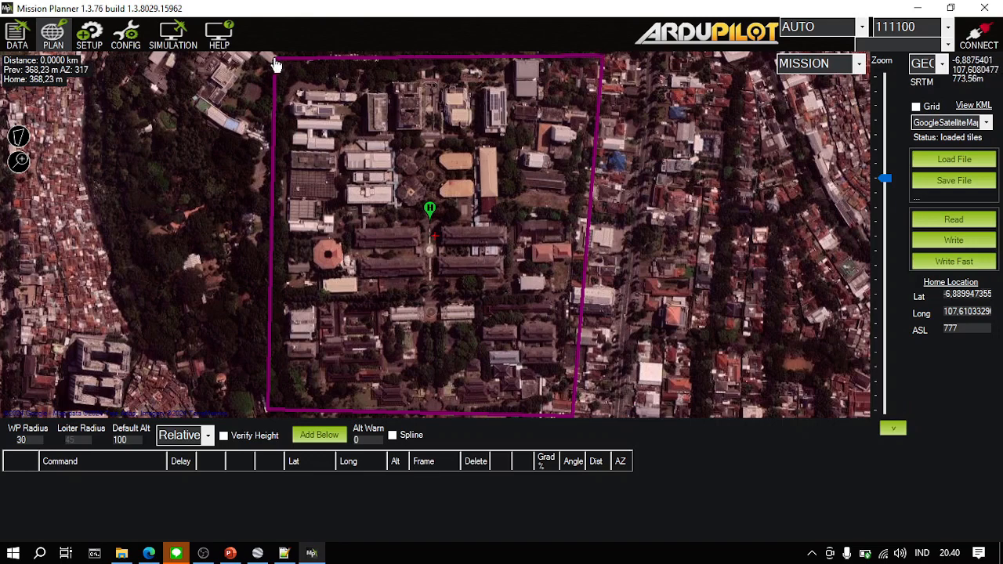
pyautogui.click(267, 402)
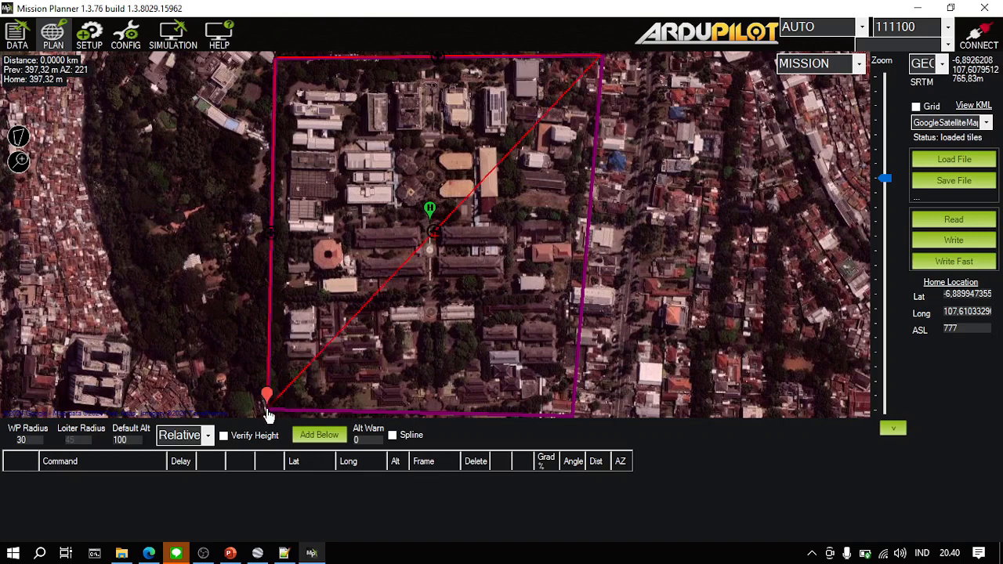
pyautogui.click(573, 416)
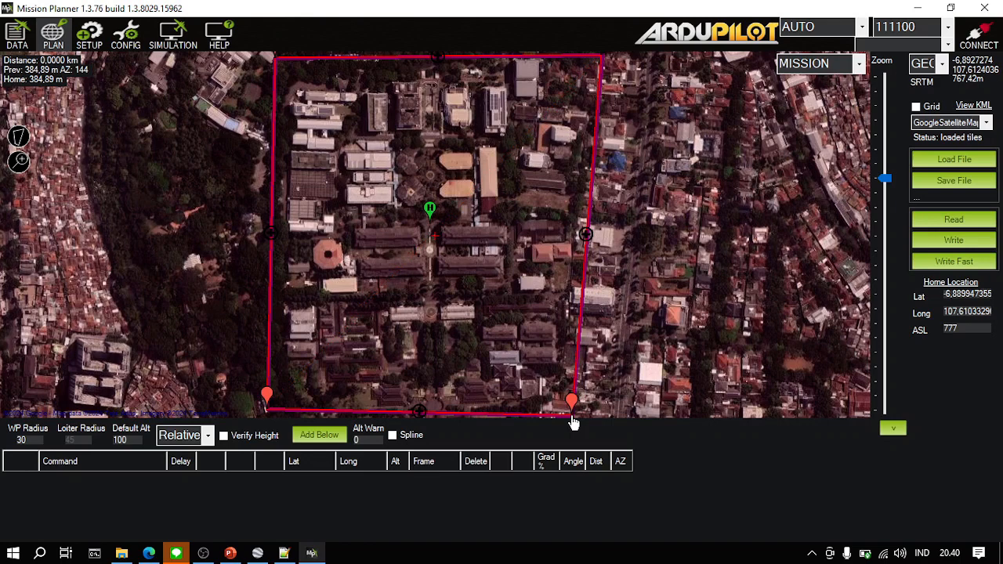
pyautogui.rightClick(508, 202)
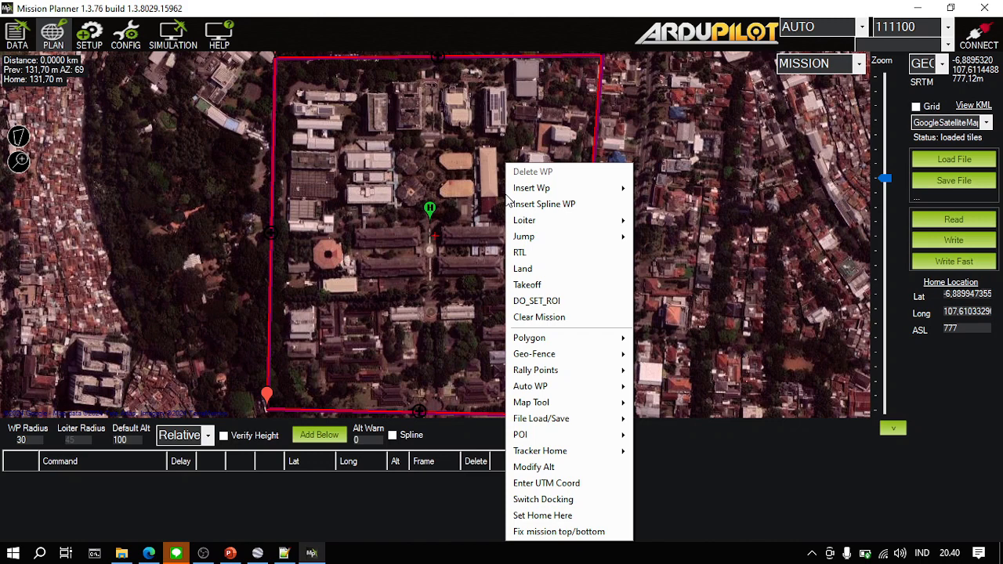
pyautogui.moveTo(532, 402)
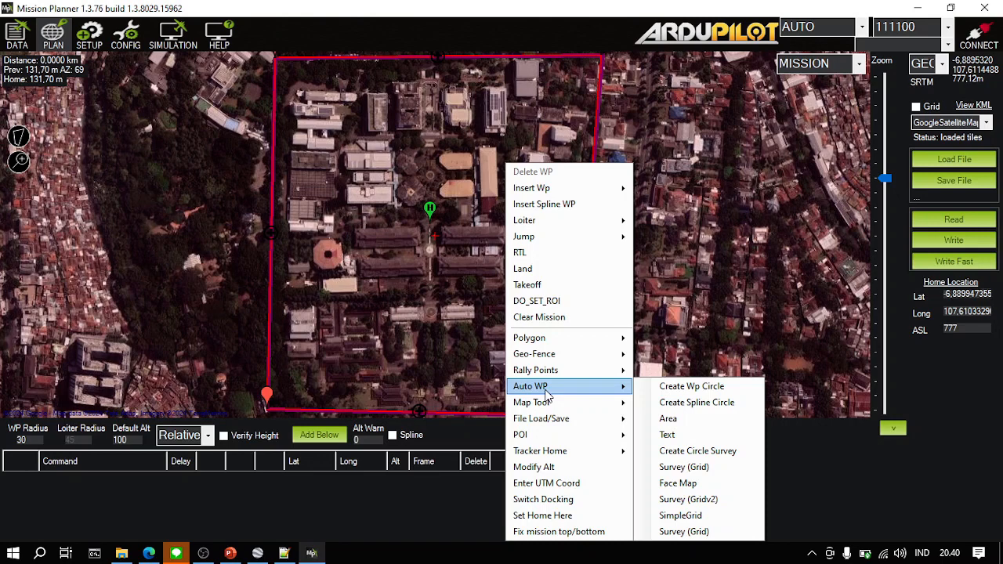
pyautogui.click(664, 7)
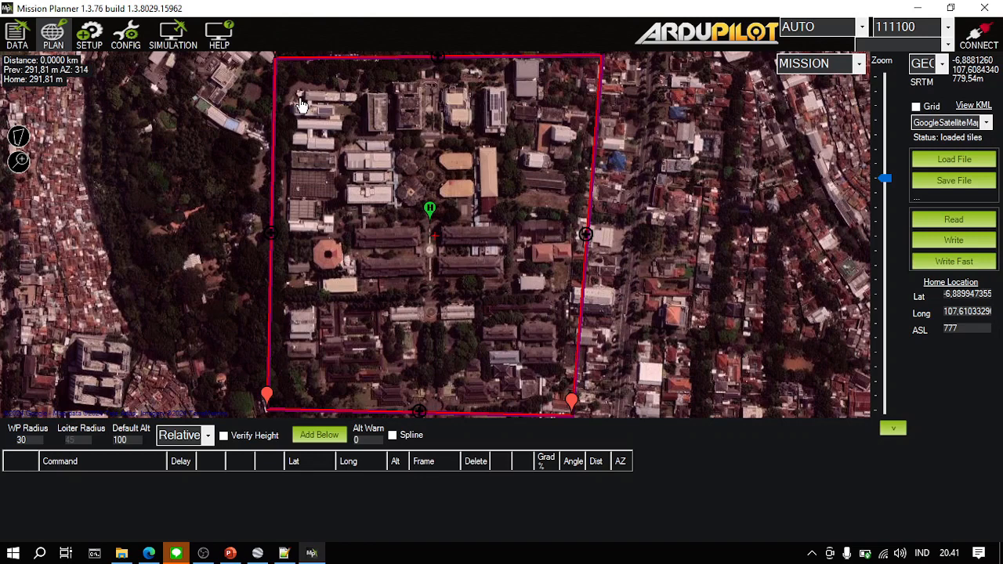
# - Create a Survey (Grid) from the drawn polygon and reposition its window so all the settings are in view
pyautogui.rightClick(529, 109)
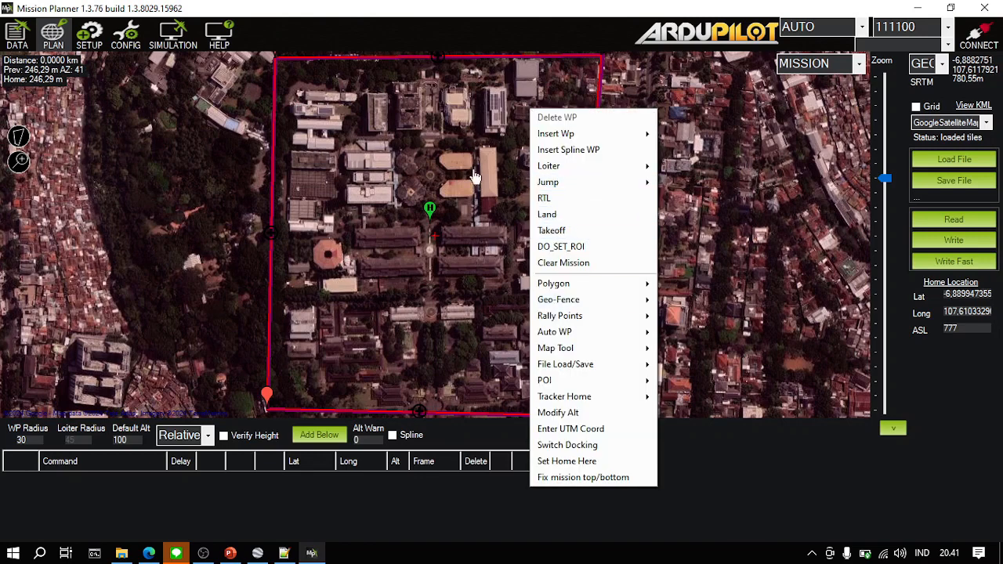
pyautogui.moveTo(620, 337)
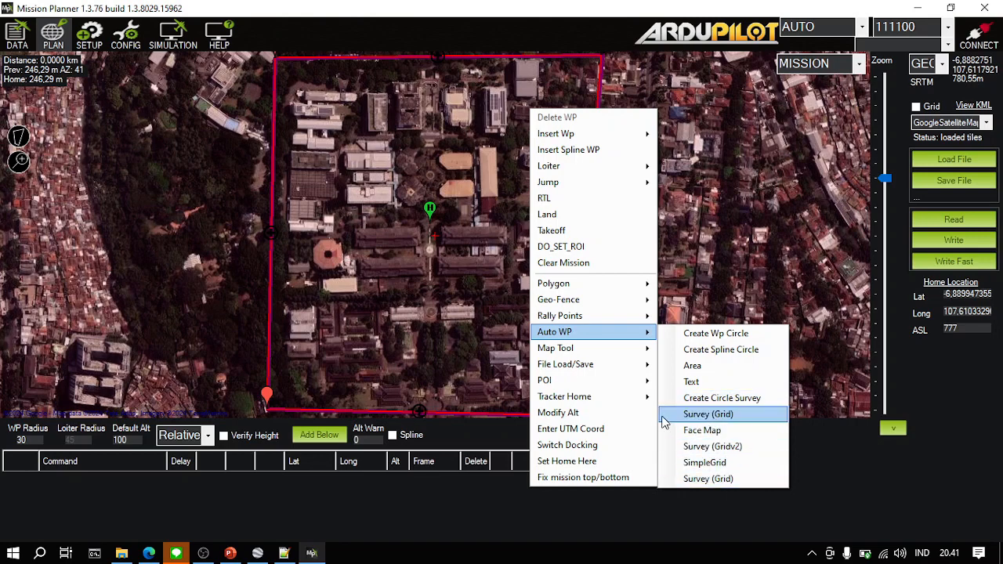
pyautogui.click(725, 420)
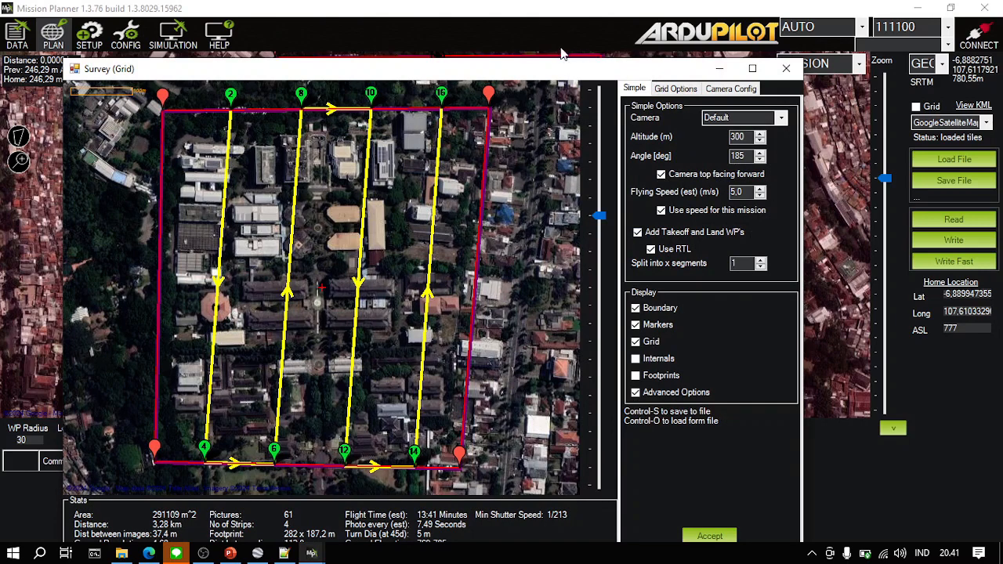
pyautogui.moveTo(560, 69); pyautogui.dragTo(624, 32)
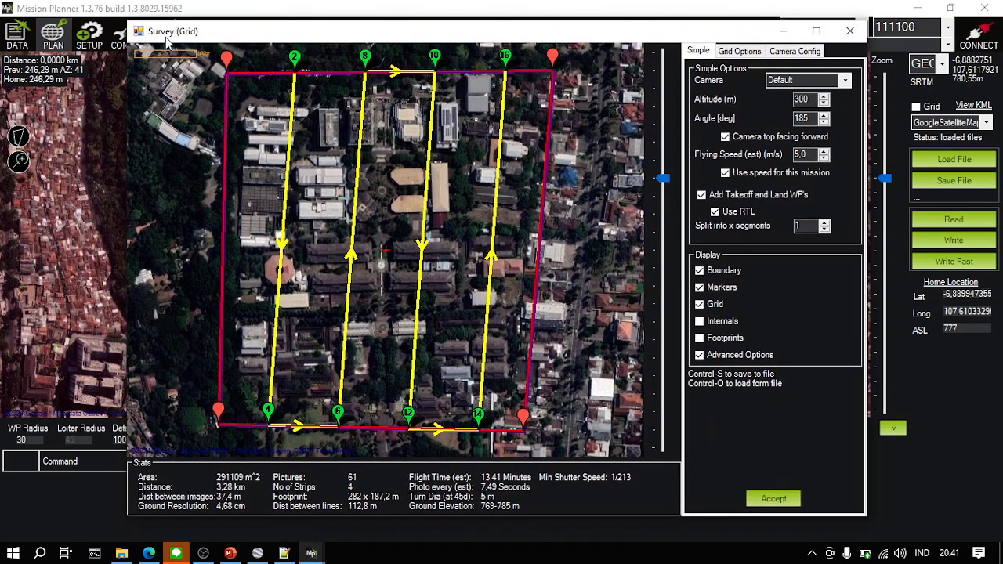
# - Switch to the PowerPoint assignment slide to check the required camera and overlap, and return to the survey grid settings
pyautogui.moveTo(232, 555)
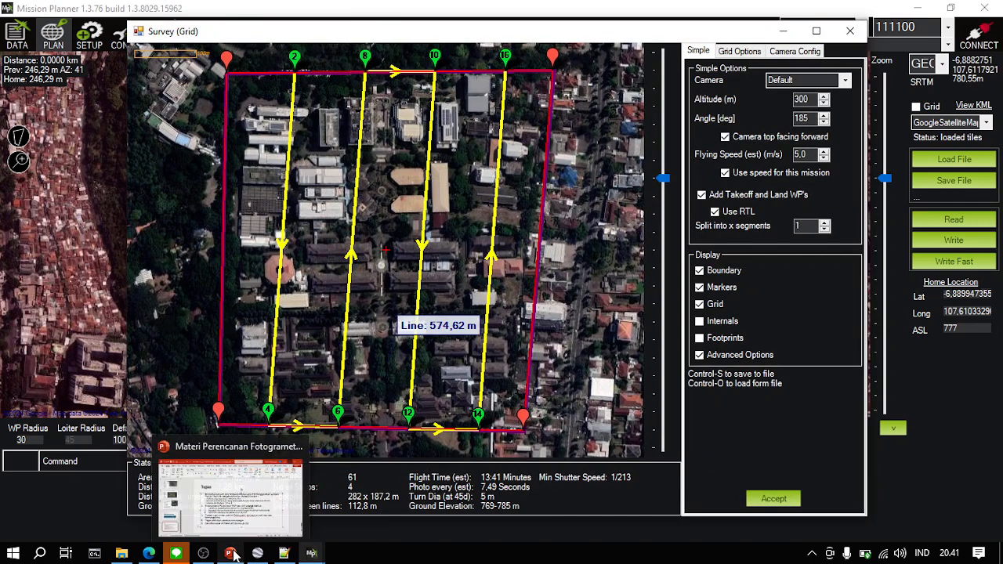
pyautogui.click(228, 498)
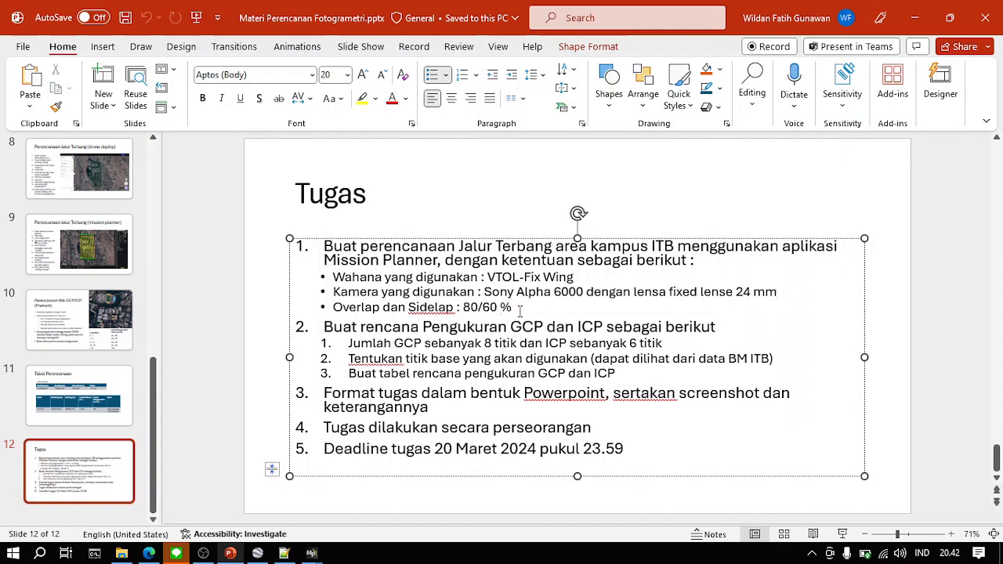
pyautogui.click(920, 13)
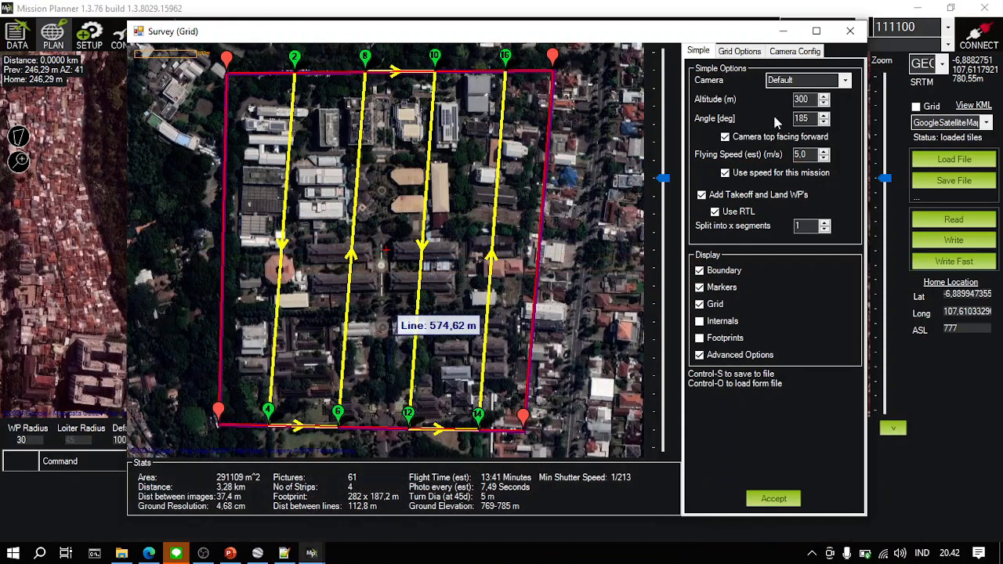
# - Choose the Sony A6000 as the survey camera, and turn the advanced options off and back on
pyautogui.click(846, 83)
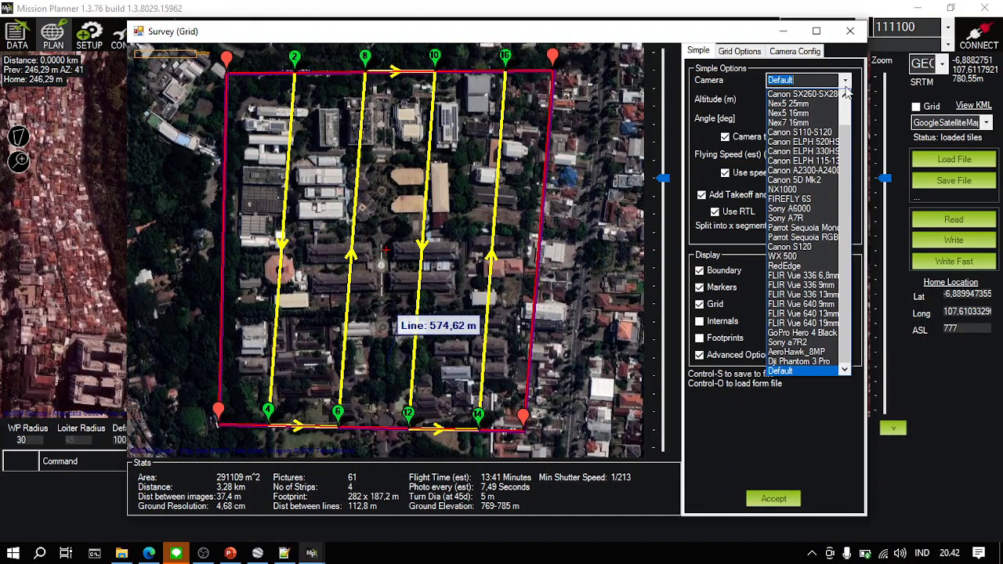
pyautogui.click(790, 208)
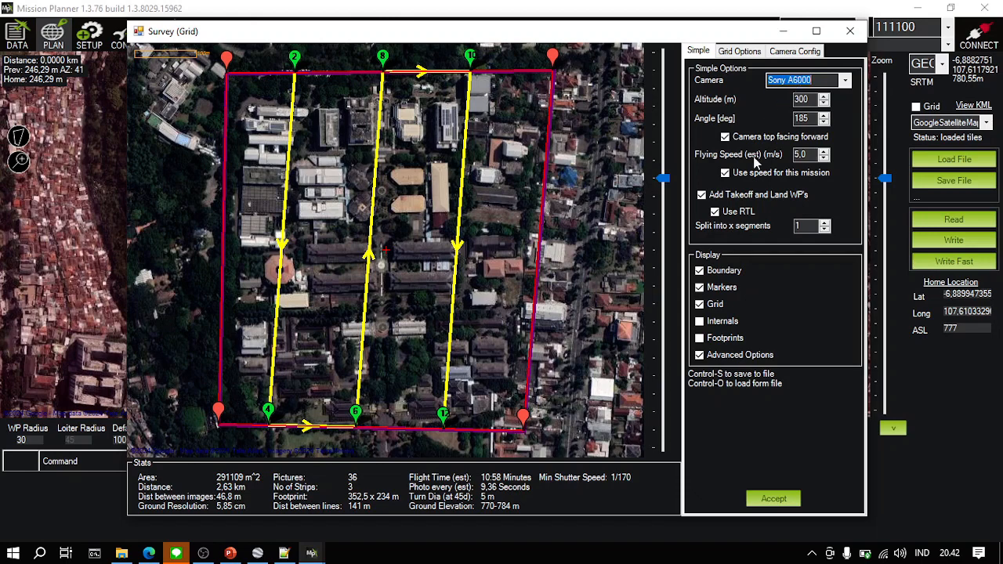
pyautogui.click(723, 358)
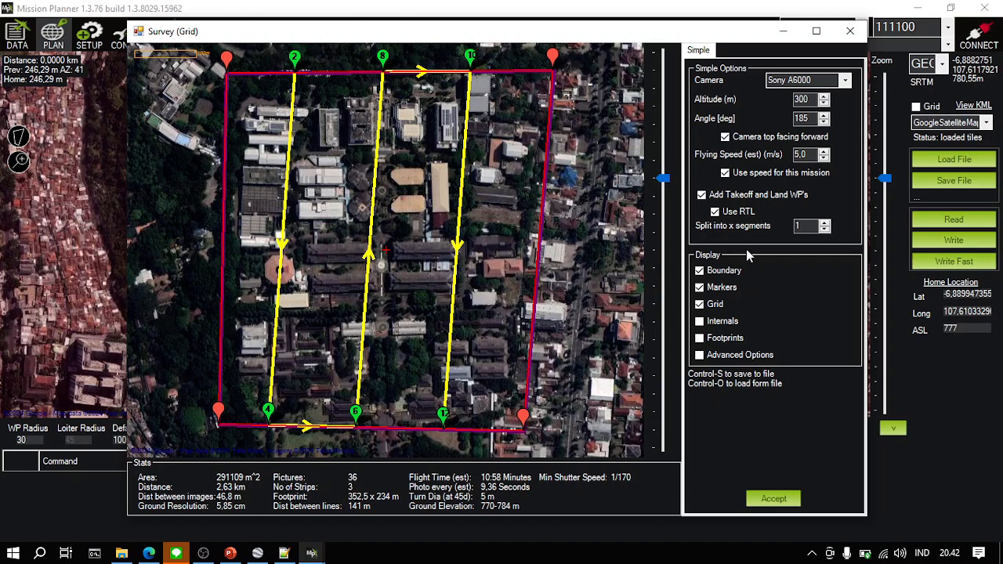
pyautogui.click(712, 358)
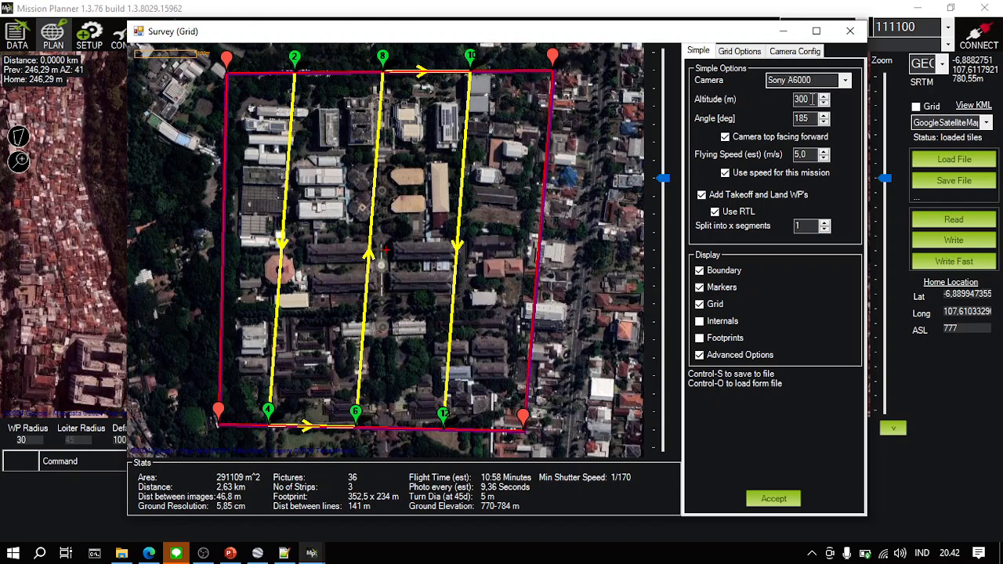
# - Set the survey flight altitude to 100 m
pyautogui.moveTo(814, 98); pyautogui.dragTo(788, 104)
pyautogui.write('100')
pyautogui.click(812, 118)
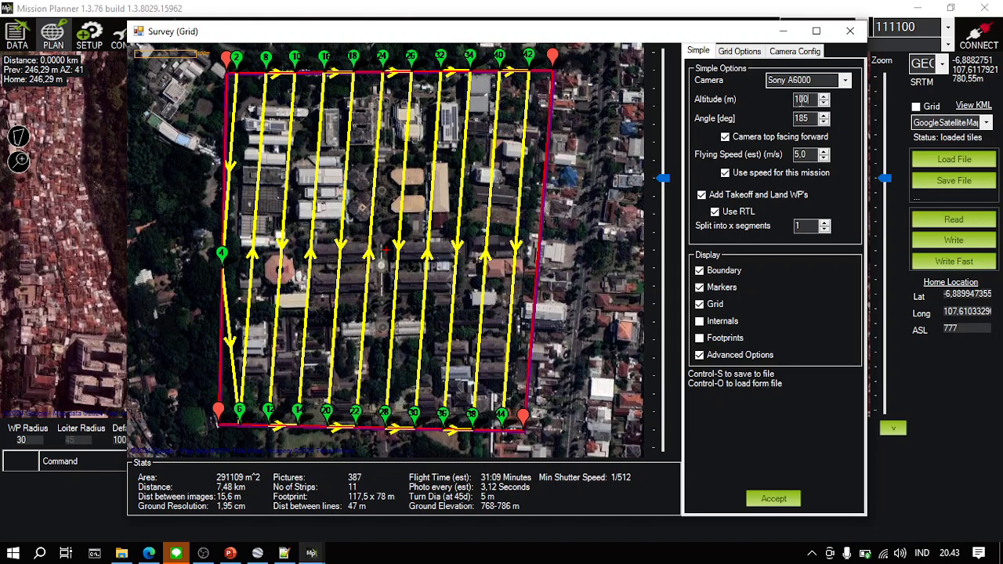
pyautogui.press('BackSpace')
pyautogui.write('1')
pyautogui.press('BackSpace')
pyautogui.write('0')
# - Review the grid options, including overlap and sidelap, and briefly preview the photo footprints over the survey area
pyautogui.click(755, 53)
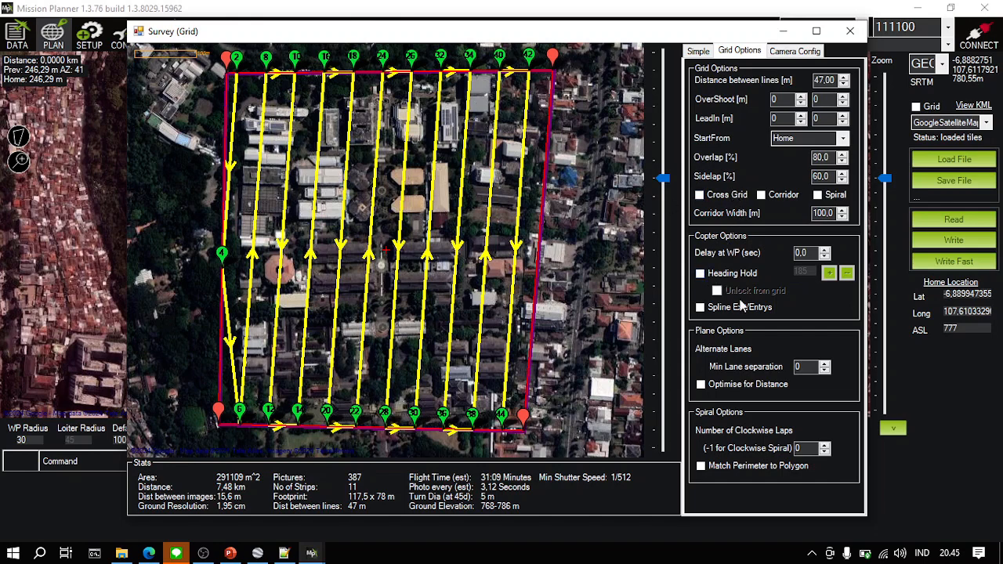
pyautogui.click(700, 51)
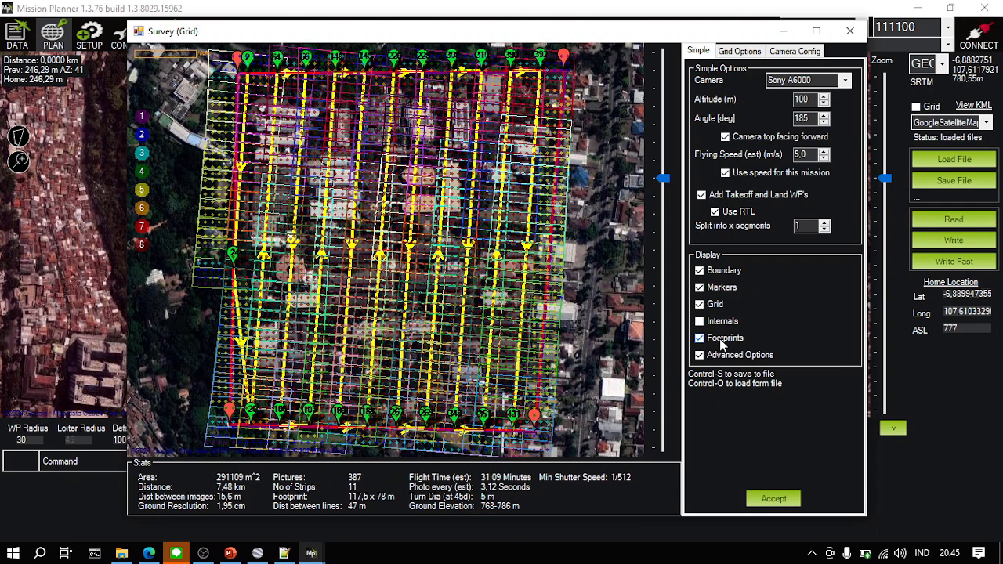
pyautogui.click(700, 338)
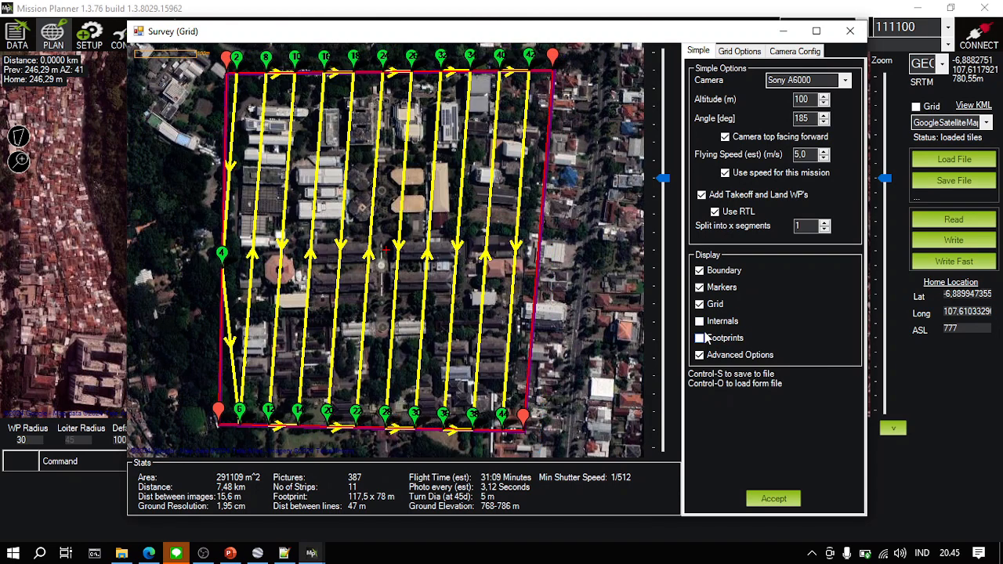
# - Display the internal photo points along the flight lines and examine their spacing up close alongside the overlap setting
pyautogui.click(700, 321)
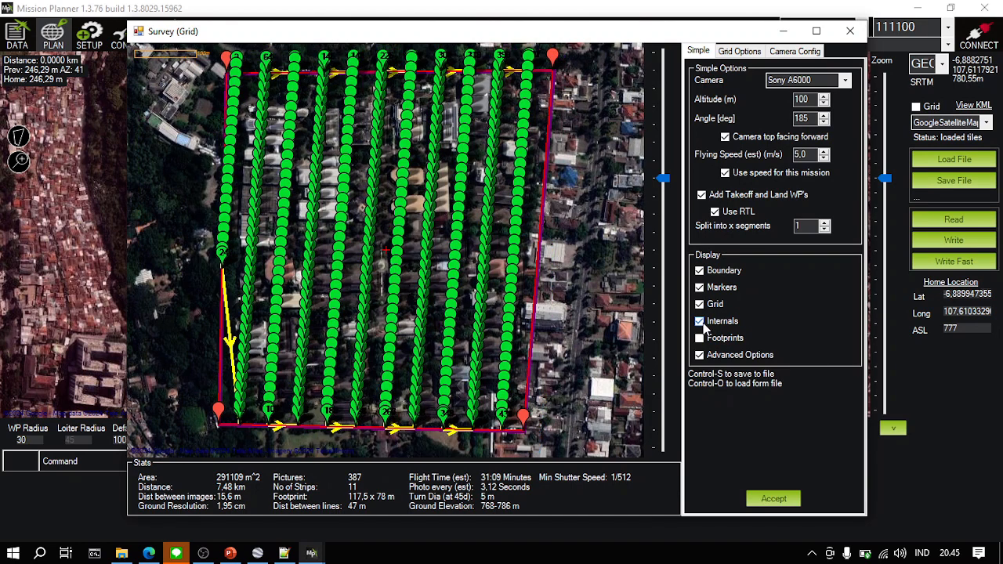
pyautogui.click(741, 51)
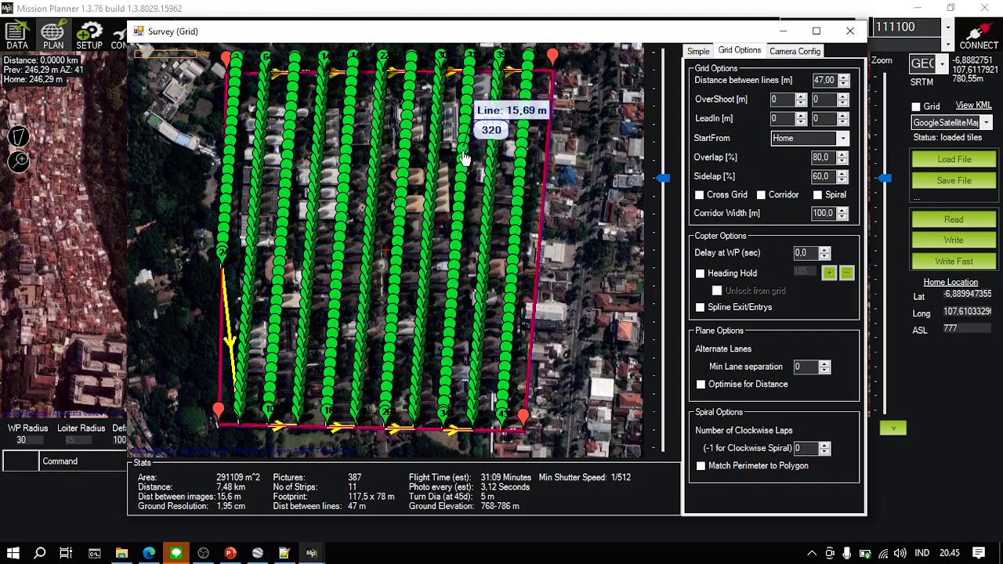
pyautogui.moveTo(665, 178); pyautogui.dragTo(663, 156)
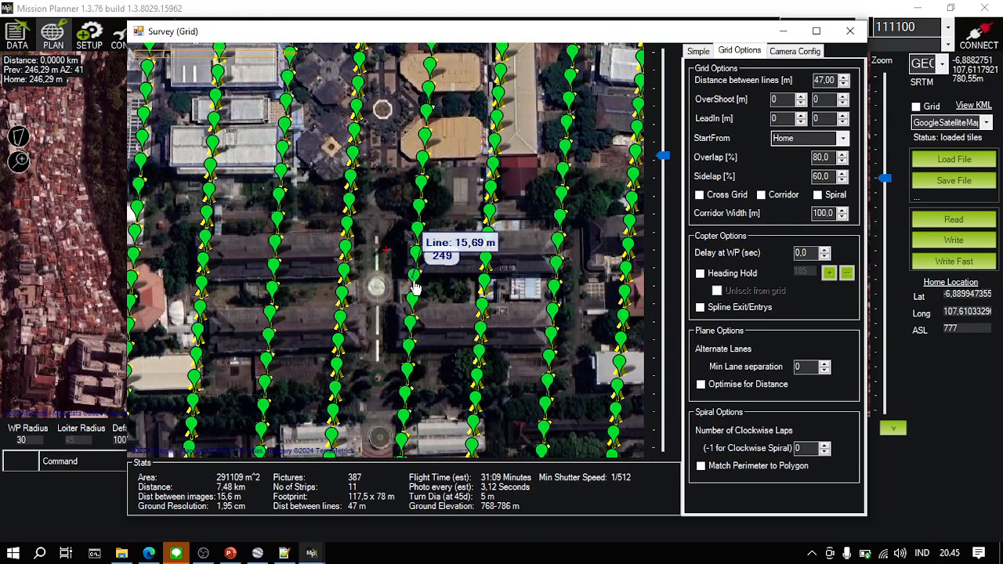
pyautogui.click(821, 157)
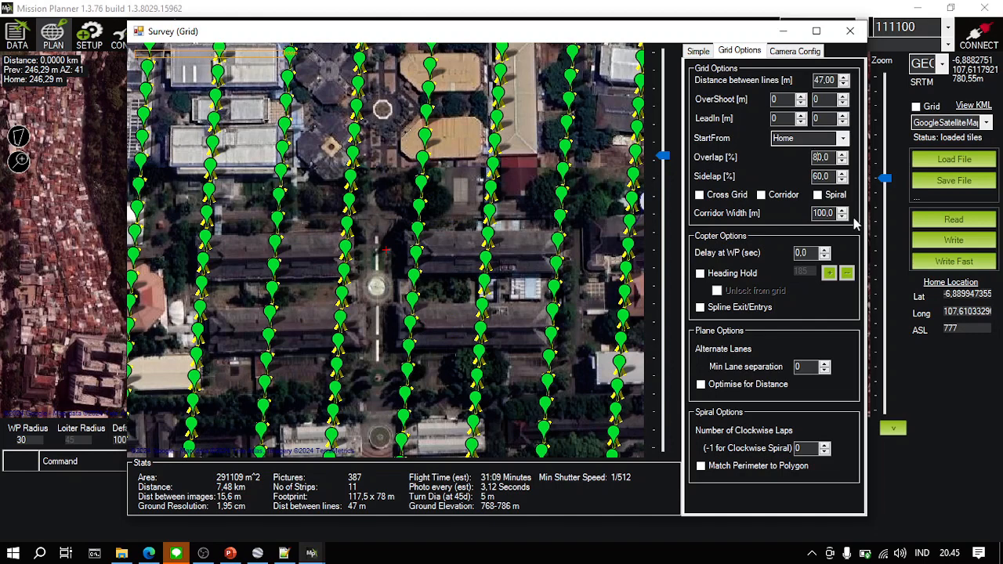
# - Try a survey overlap of 60% with a sidelap of 30%
pyautogui.press('BackSpace')
pyautogui.write('6')
pyautogui.click(825, 176)
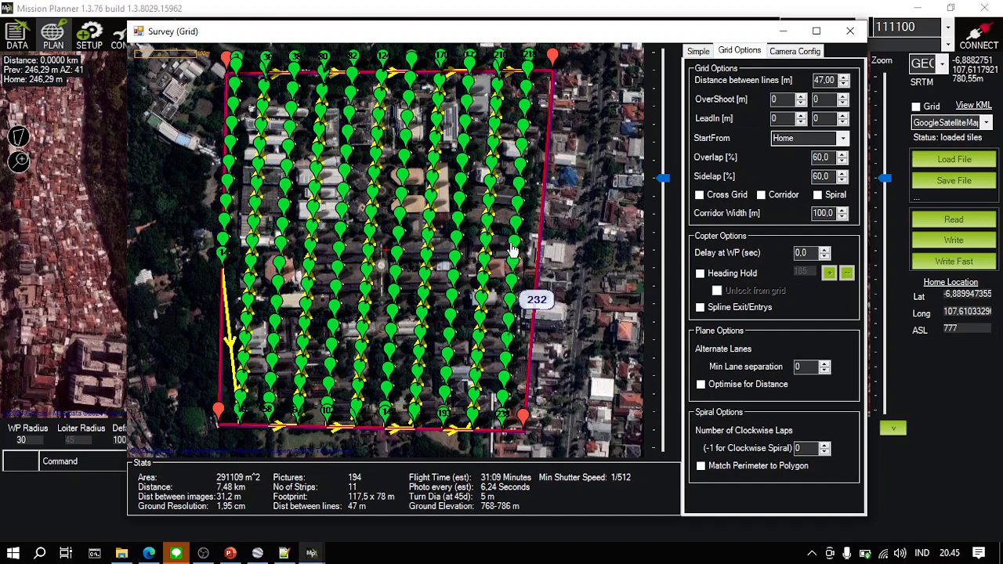
pyautogui.click(818, 178)
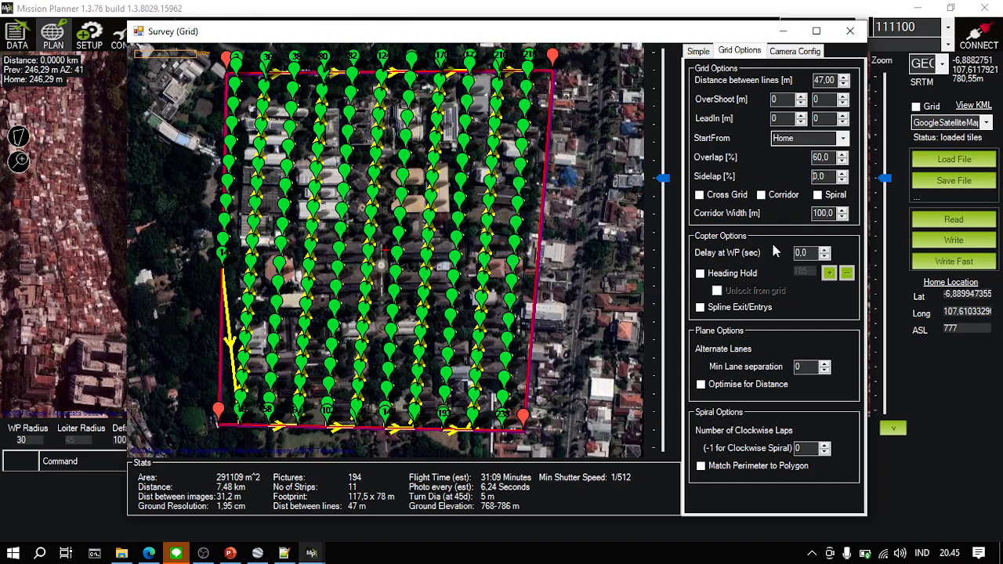
pyautogui.press('BackSpace')
pyautogui.write('3')
pyautogui.click(822, 154)
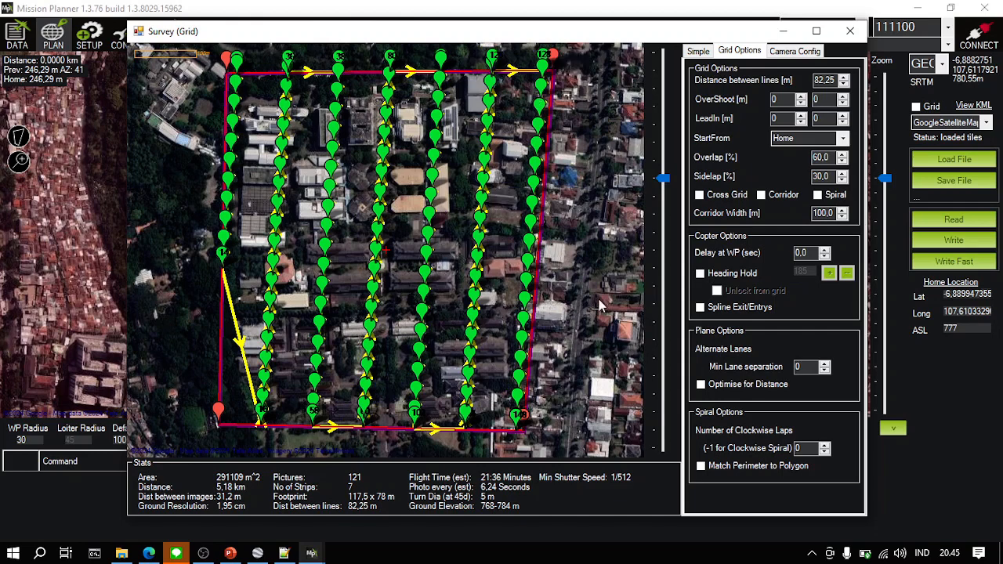
# - Set the survey sidelap to 60% and the overlap to 80%
pyautogui.press('BackSpace')
pyautogui.write('6')
pyautogui.click(818, 157)
pyautogui.press('BackSpace')
pyautogui.write('8')
pyautogui.click(819, 176)
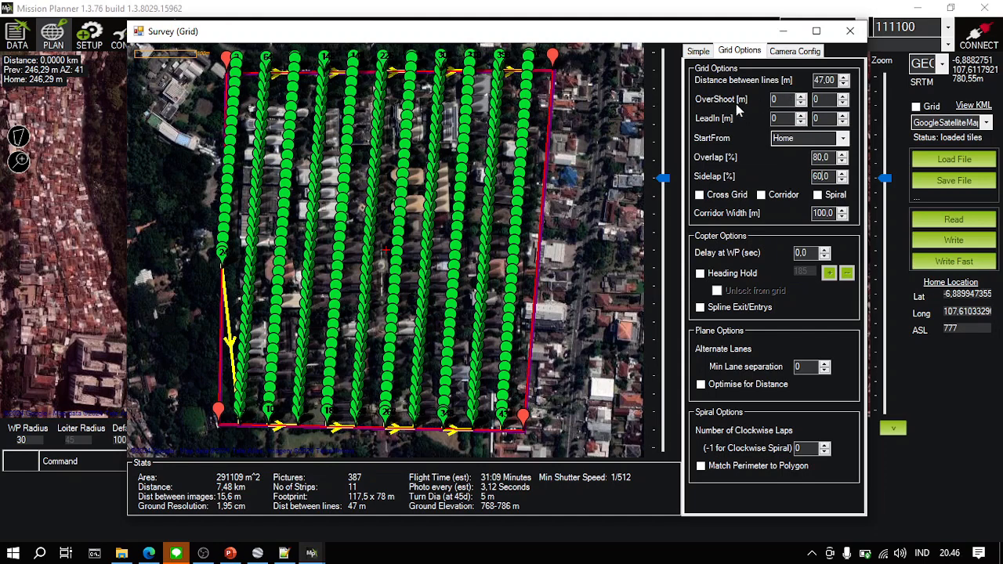
# - Set both overshoot distances of the survey grid to 50 m
pyautogui.click(699, 52)
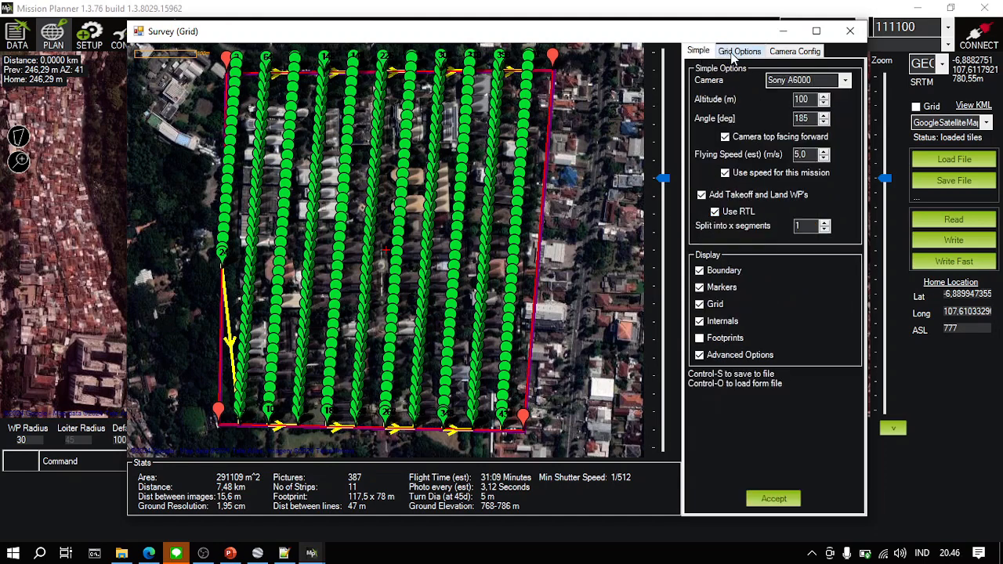
pyautogui.click(735, 56)
pyautogui.click(801, 96)
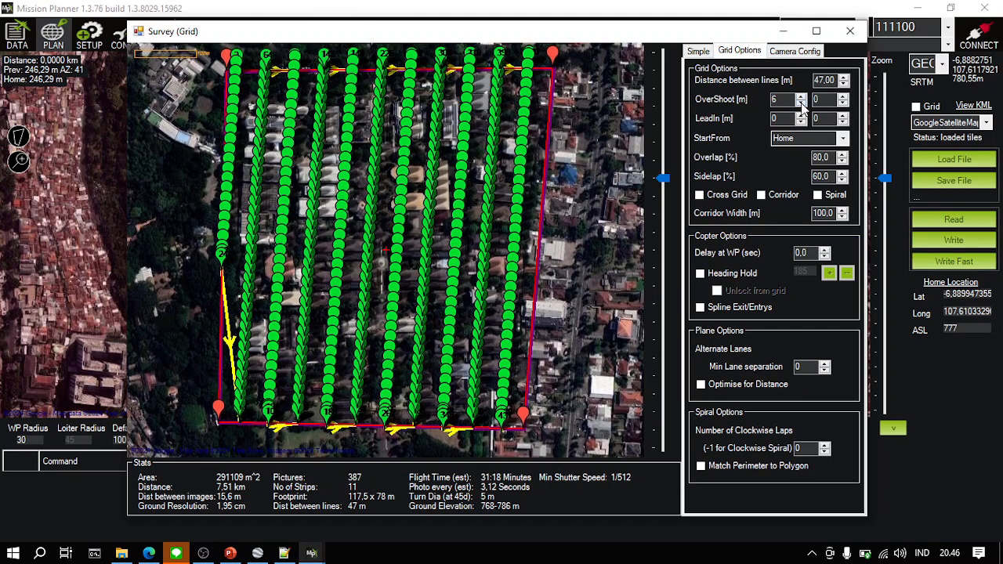
pyautogui.moveTo(787, 100); pyautogui.dragTo(746, 97)
pyautogui.write('50')
pyautogui.click(779, 118)
pyautogui.click(784, 100)
pyautogui.click(823, 100)
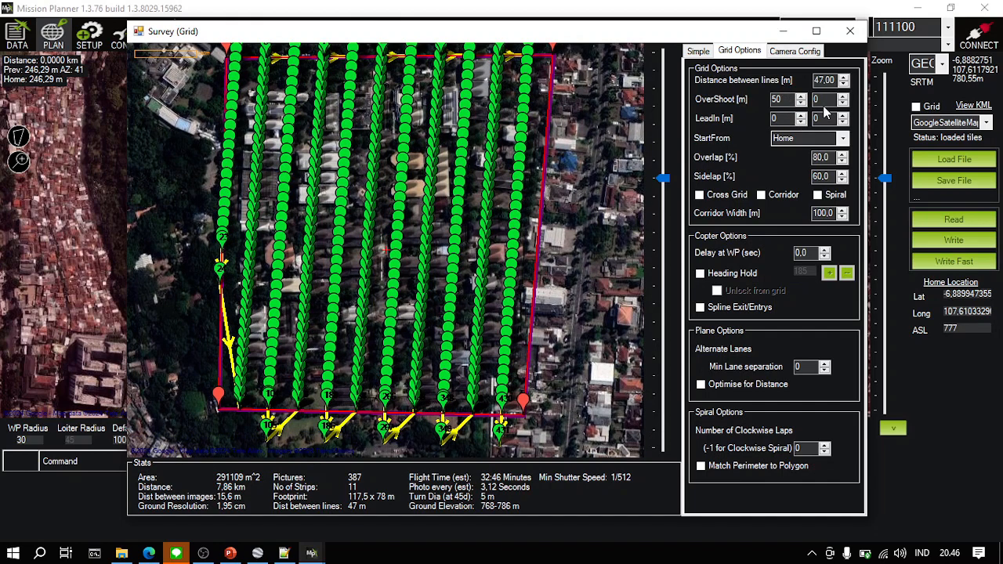
pyautogui.click(784, 118)
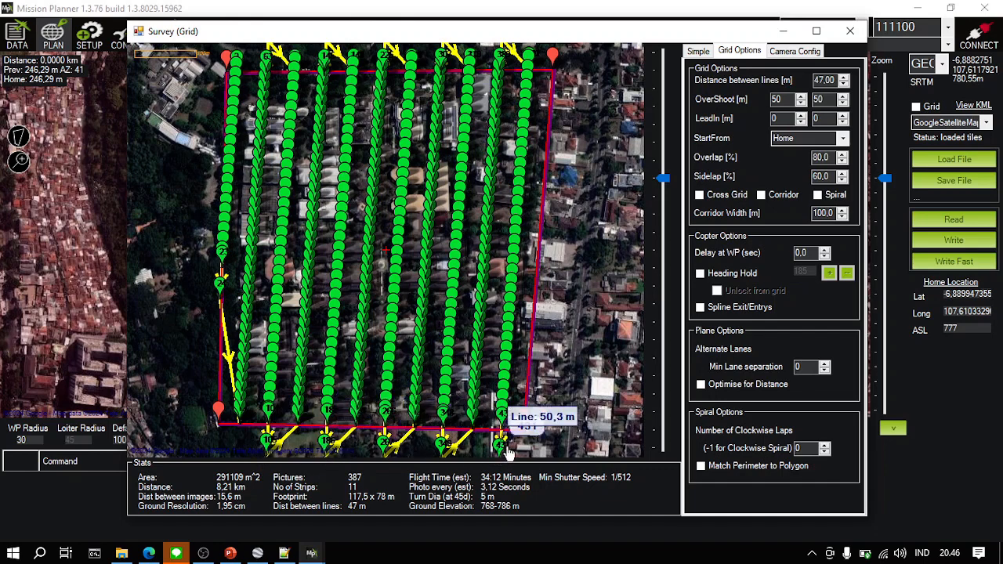
# - Try a first overshoot distance of 100 m and return it to 50 m
pyautogui.hotkey('alt', 'Tab')
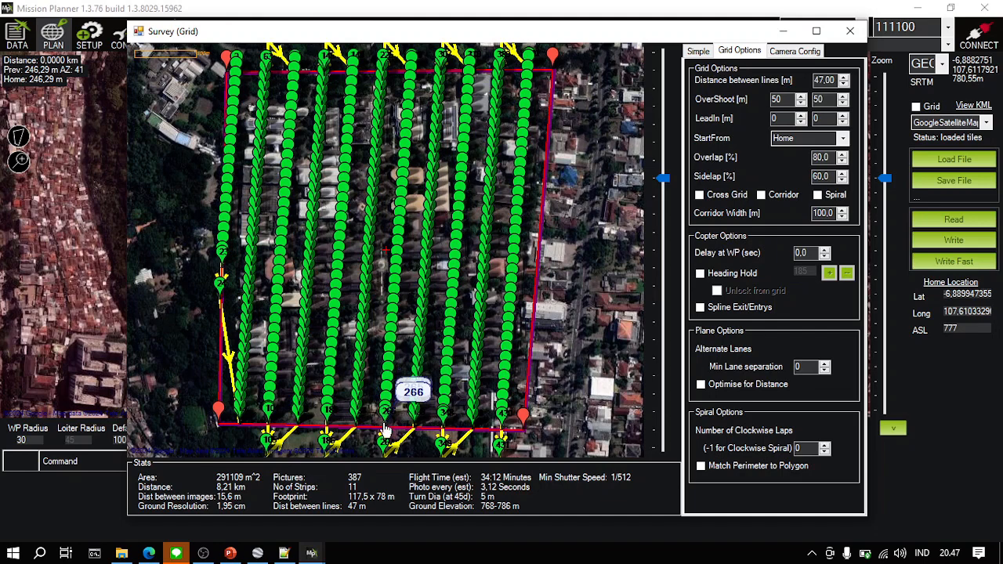
pyautogui.doubleClick(781, 100)
pyautogui.write('100')
pyautogui.click(787, 119)
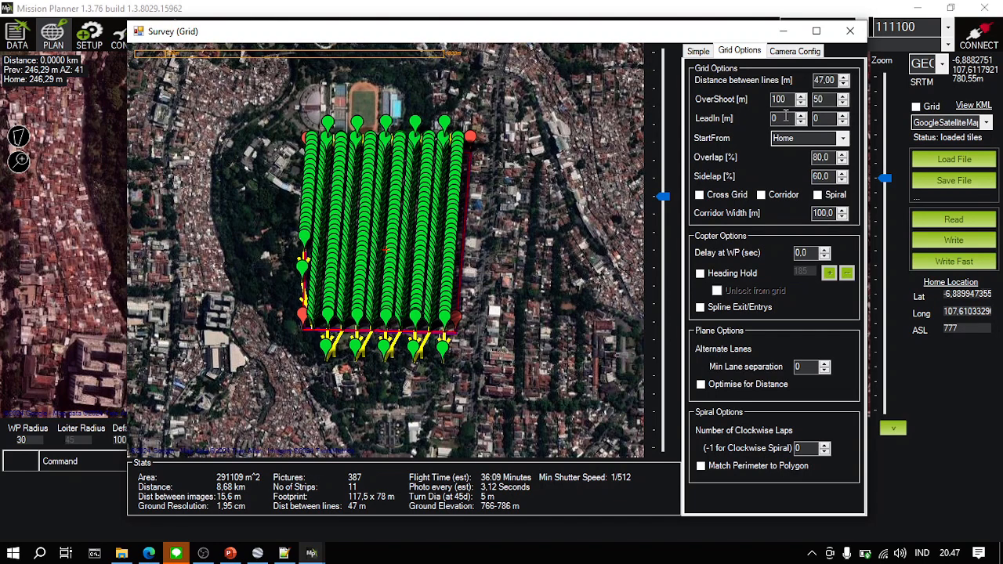
pyautogui.doubleClick(778, 100)
pyautogui.write('50')
pyautogui.click(780, 119)
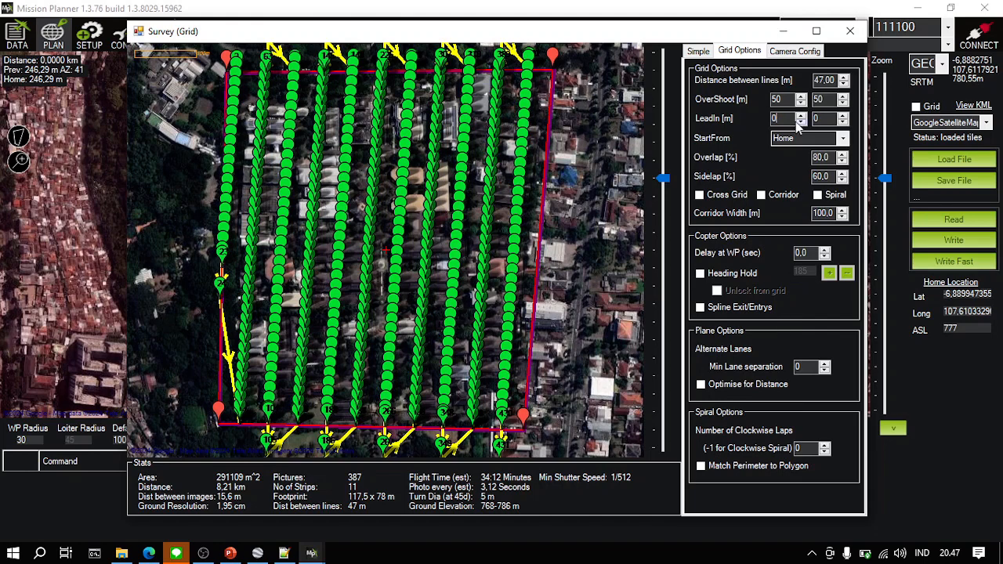
# - Review the camera configuration, the grid options and the simple survey options
pyautogui.click(700, 51)
pyautogui.click(795, 52)
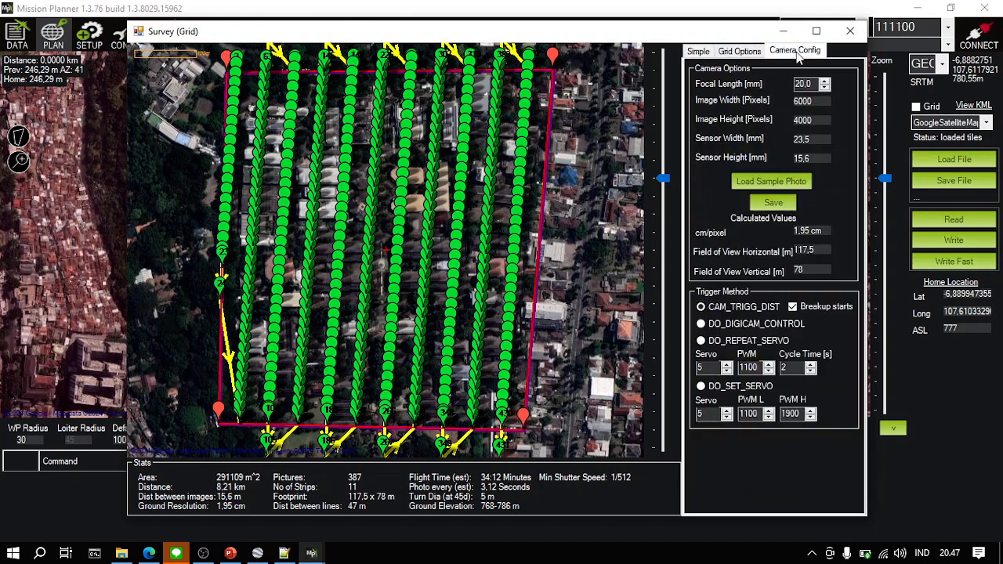
pyautogui.click(740, 51)
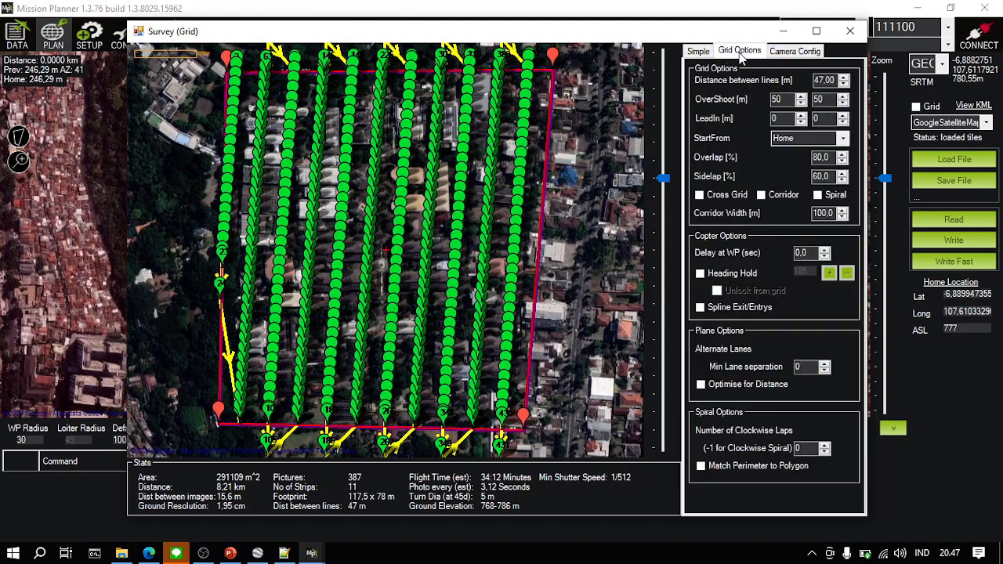
pyautogui.click(701, 51)
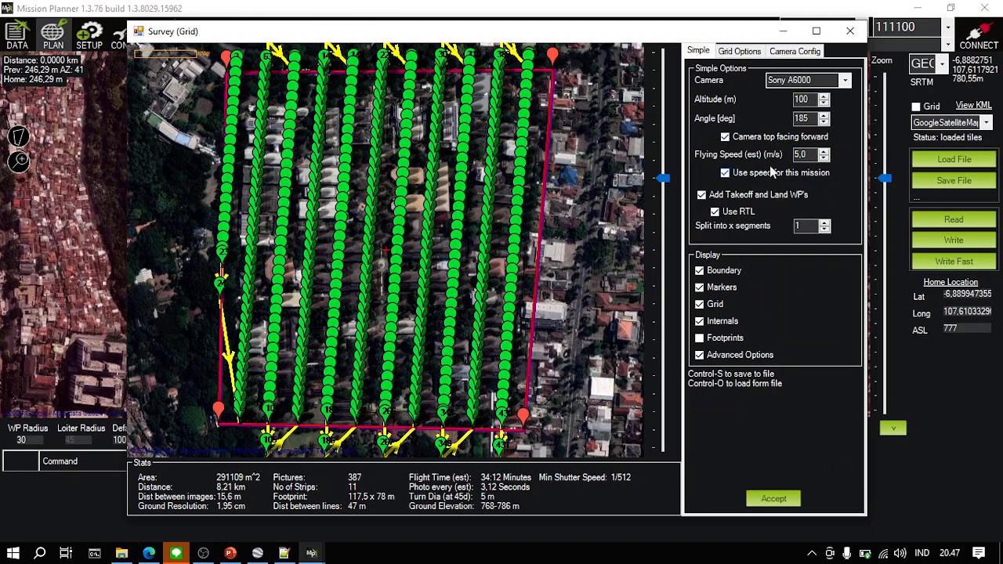
pyautogui.click(740, 52)
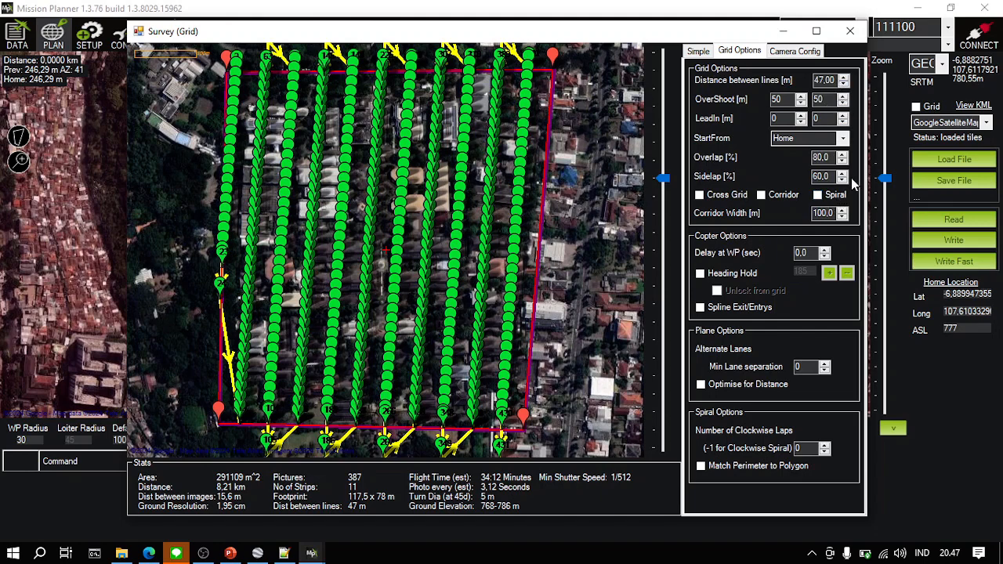
pyautogui.click(843, 209)
pyautogui.click(698, 51)
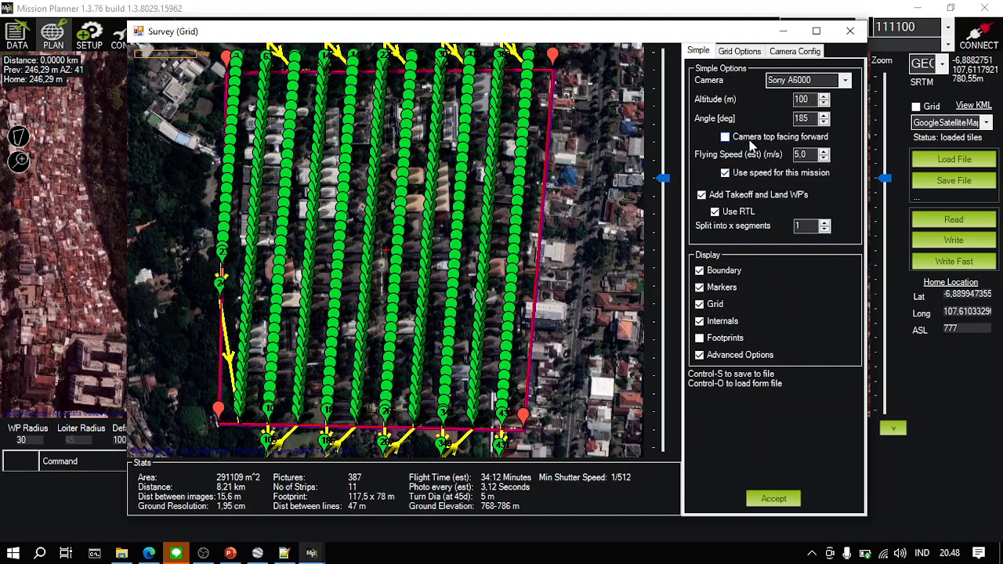
# - Toggle the option for the camera top facing forward, leaving it turned on
pyautogui.click(749, 142)
pyautogui.click(737, 140)
pyautogui.click(737, 140)
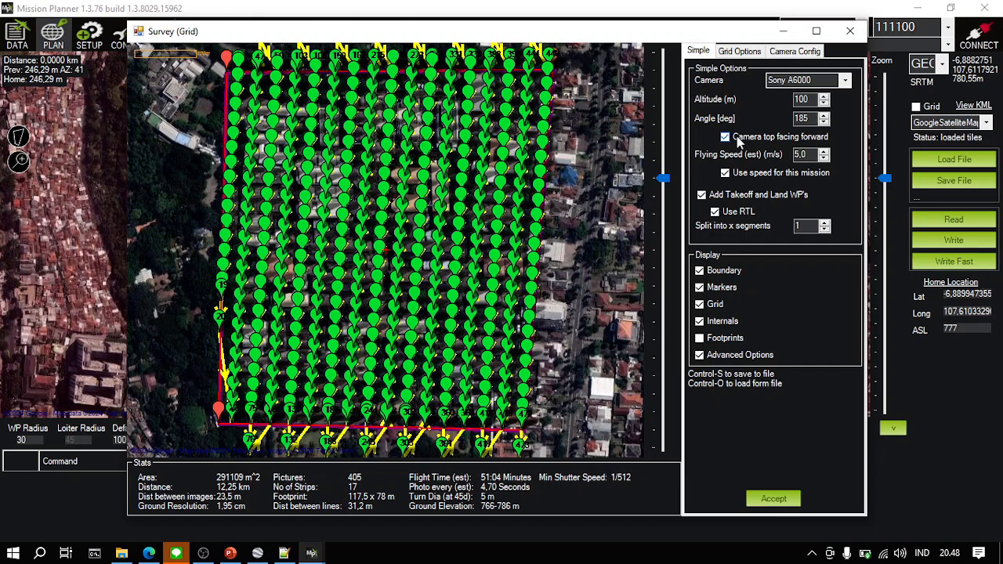
# - Set the camera's focal length to 24 mm and check the recalculated survey grid
pyautogui.click(768, 51)
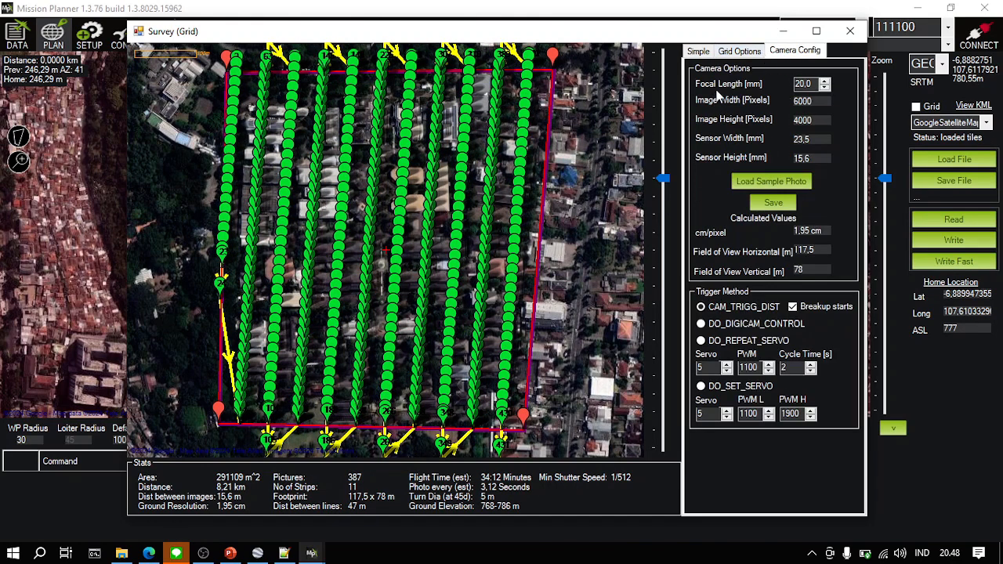
pyautogui.click(806, 84)
pyautogui.press('BackSpace')
pyautogui.write('4')
pyautogui.click(740, 51)
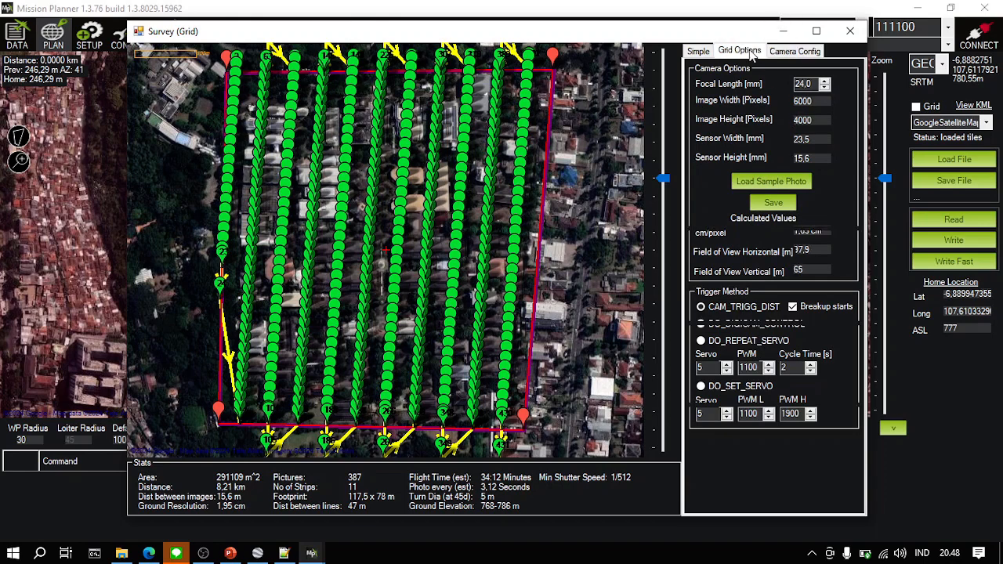
pyautogui.click(796, 51)
pyautogui.click(733, 51)
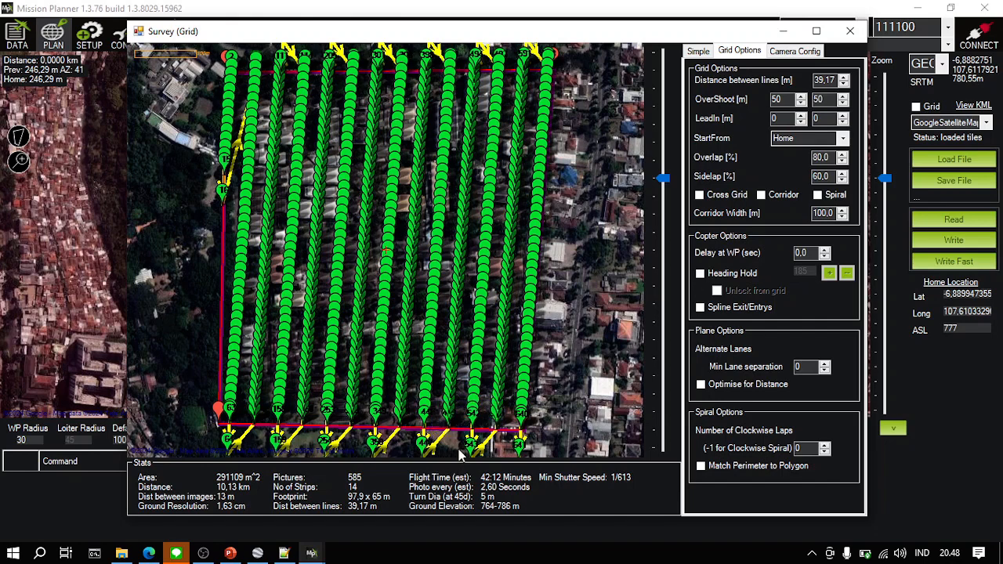
# - Check the flight requirements on the Tugas slide in PowerPoint and set the survey's flying speed to 12 m/s
pyautogui.click(699, 51)
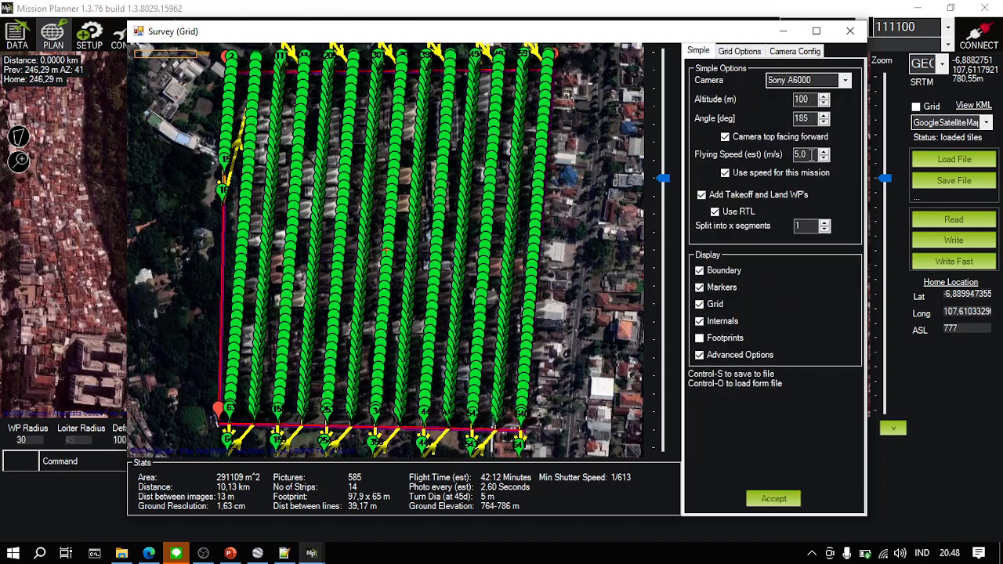
pyautogui.moveTo(810, 154); pyautogui.dragTo(792, 156)
pyautogui.click(231, 554)
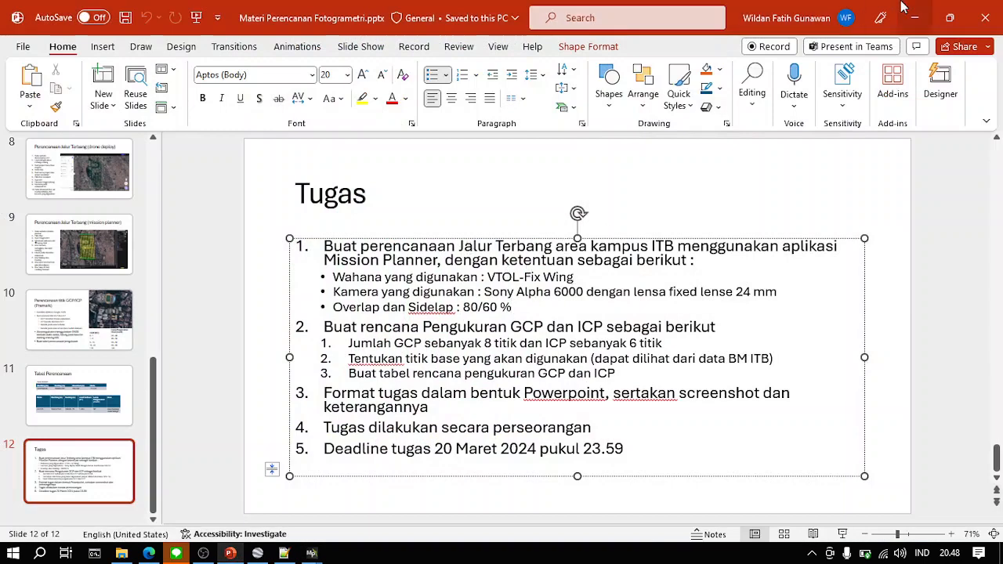
pyautogui.click(924, 25)
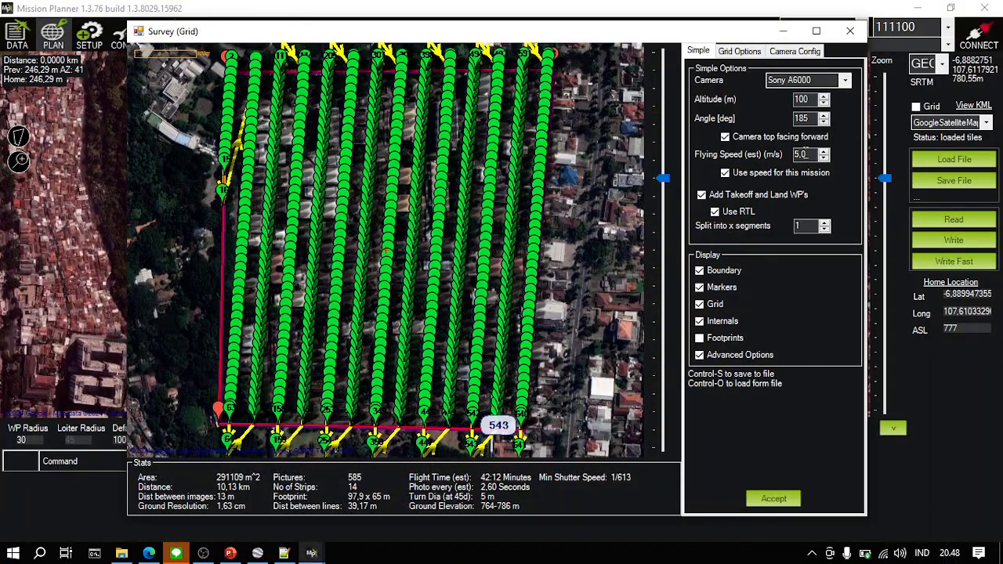
pyautogui.doubleClick(812, 154)
# - Compare the flight lines with the camera top facing forward turned off and back on
pyautogui.click(807, 135)
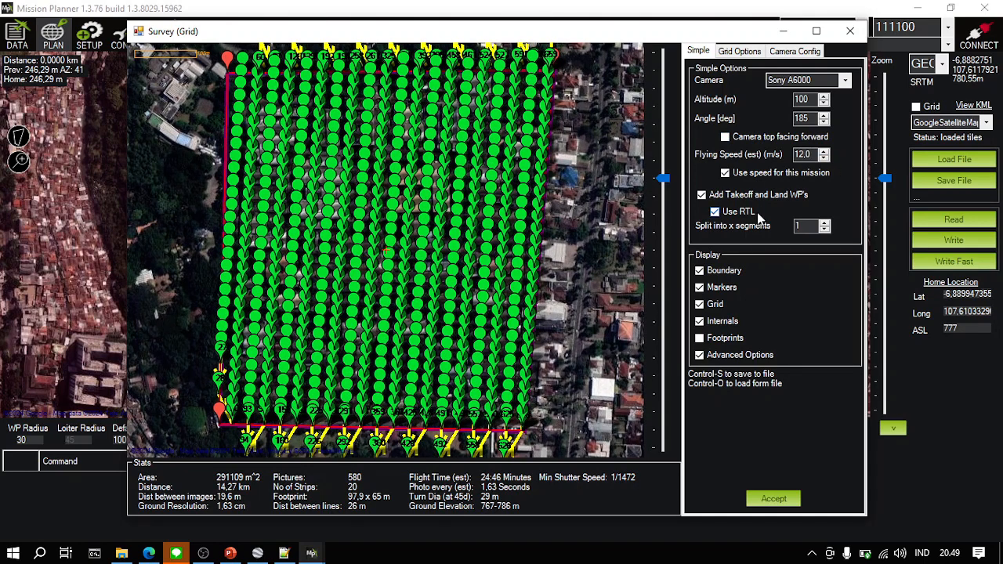
pyautogui.click(801, 137)
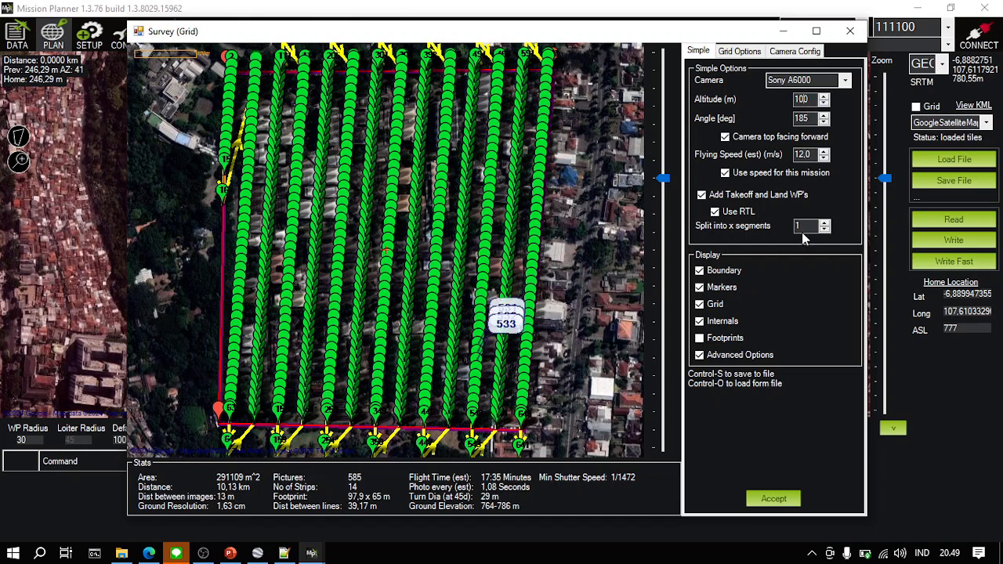
# - Compare the survey at 120 m and 100 m, and set the flight altitude to 120 m
pyautogui.press('BackSpace')
pyautogui.write('2')
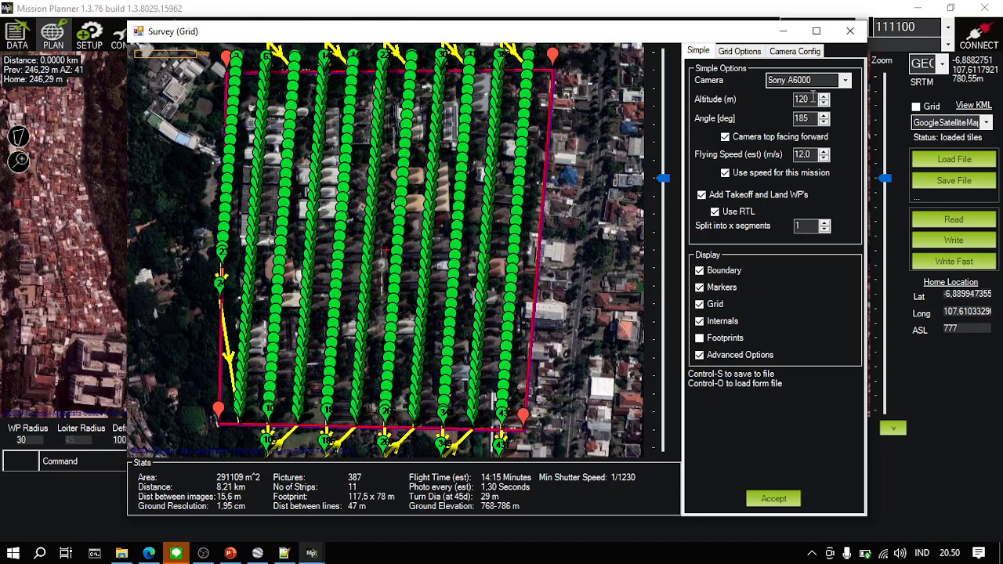
pyautogui.write('0')
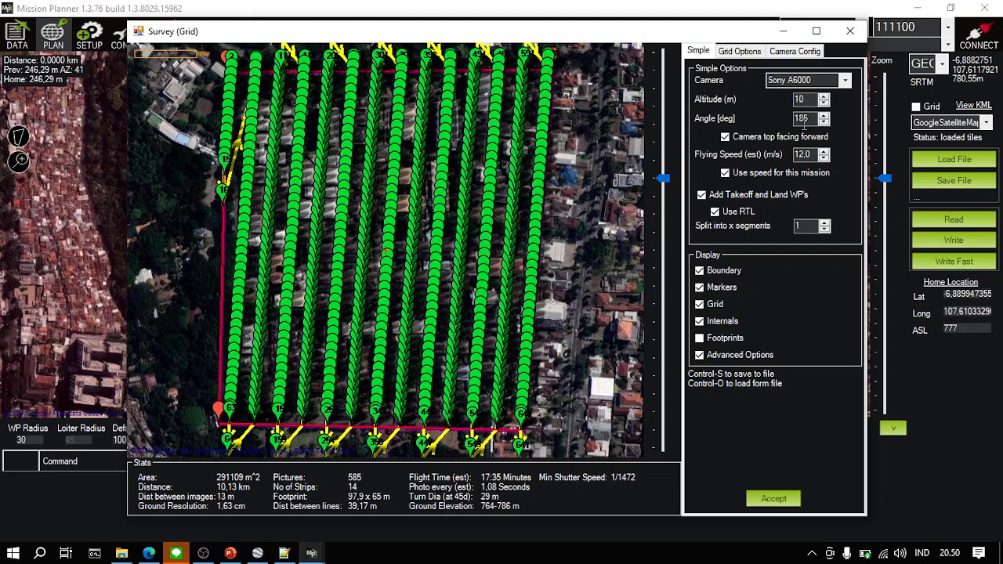
pyautogui.write('2')
pyautogui.click(804, 119)
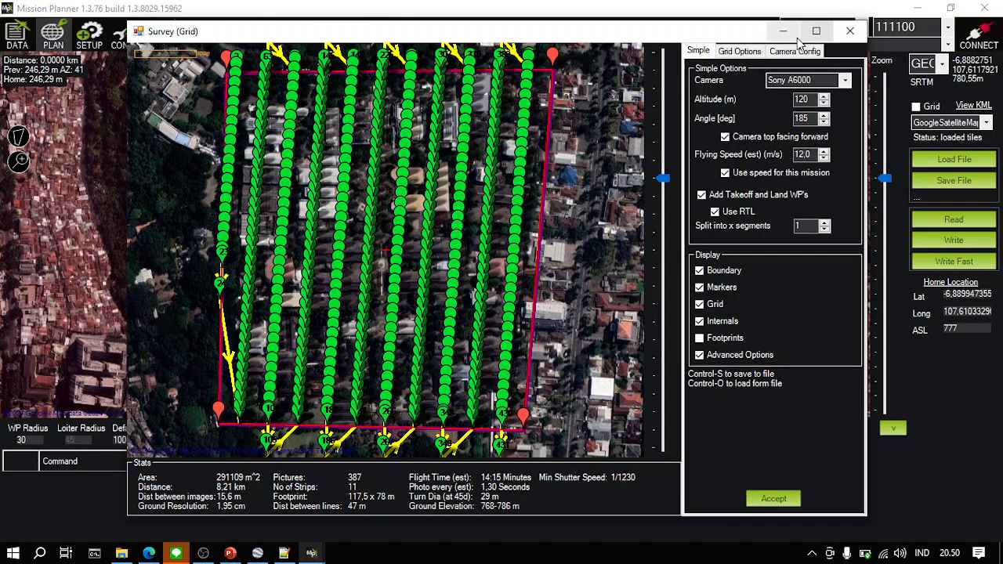
# - Check the camera configuration and accept the survey grid to generate the mission waypoints
pyautogui.click(790, 51)
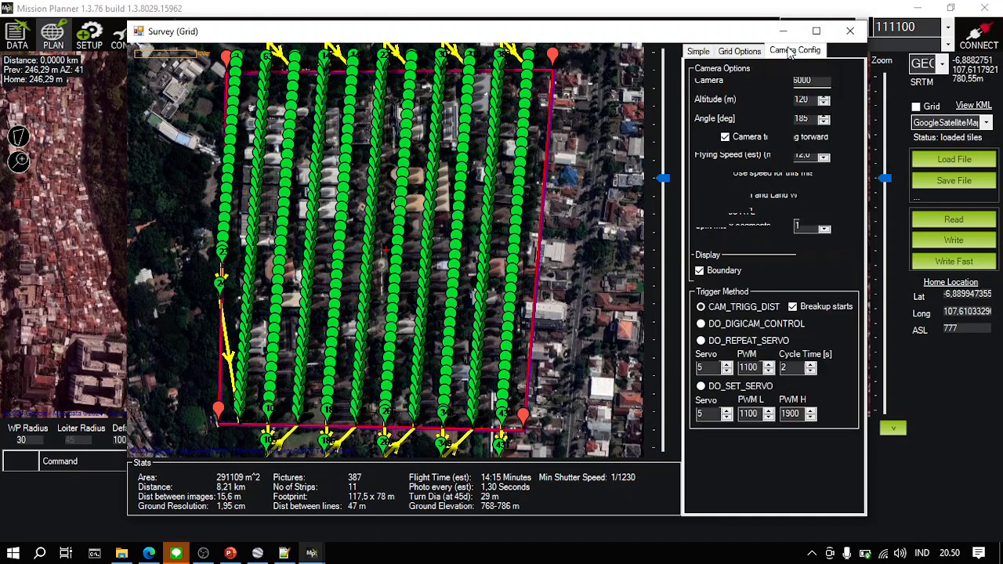
pyautogui.click(705, 55)
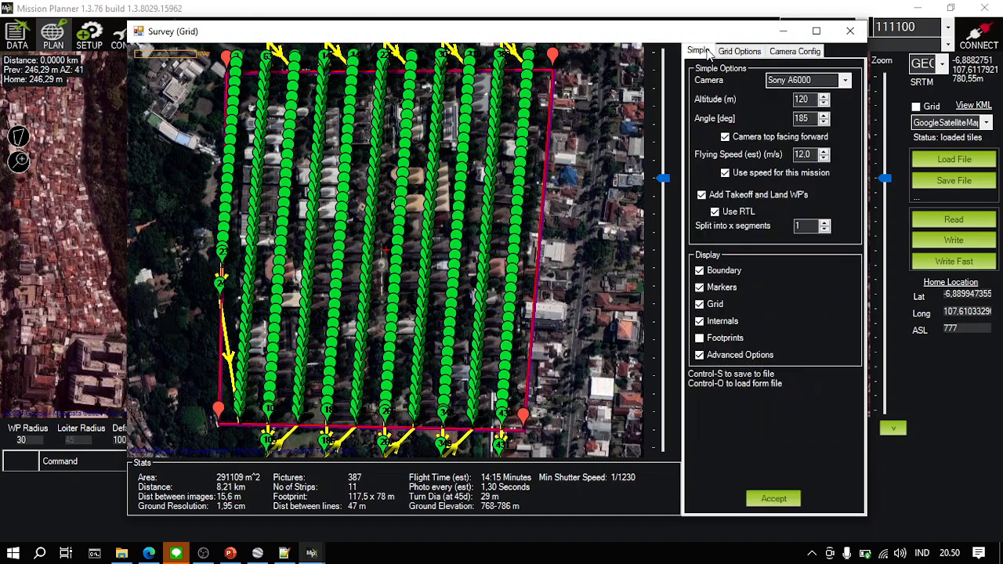
pyautogui.click(781, 494)
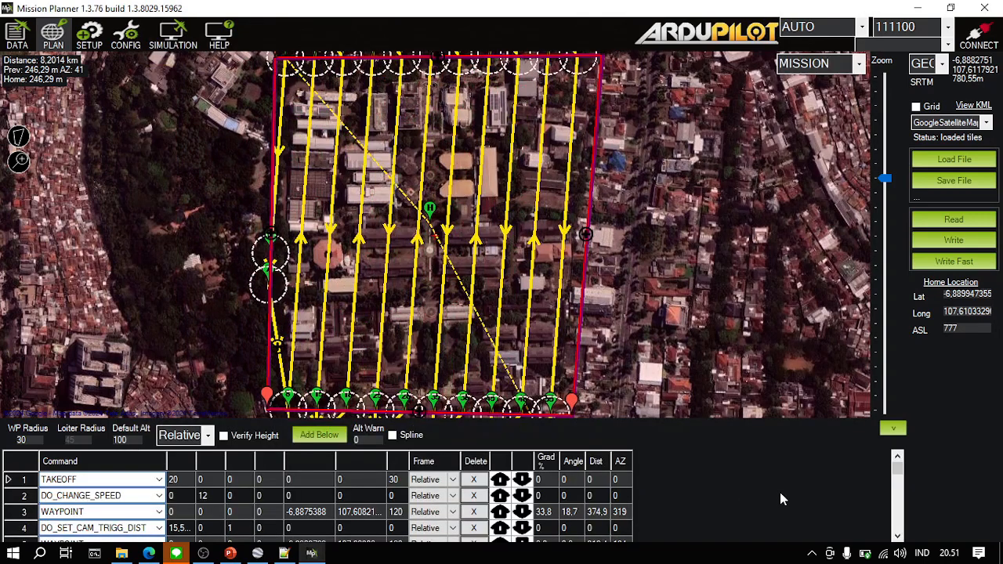
# - Save the mission as a waypoints file named waypoints in the Asistensi Fotogrametri II folder
pyautogui.click(954, 181)
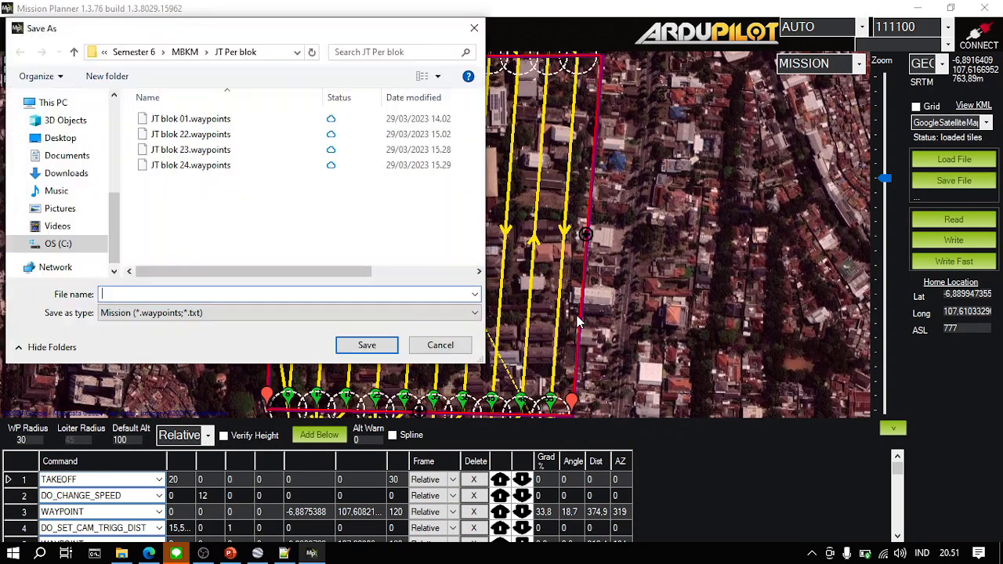
pyautogui.scroll(1, 77, 173)
pyautogui.scroll(3, 78, 171)
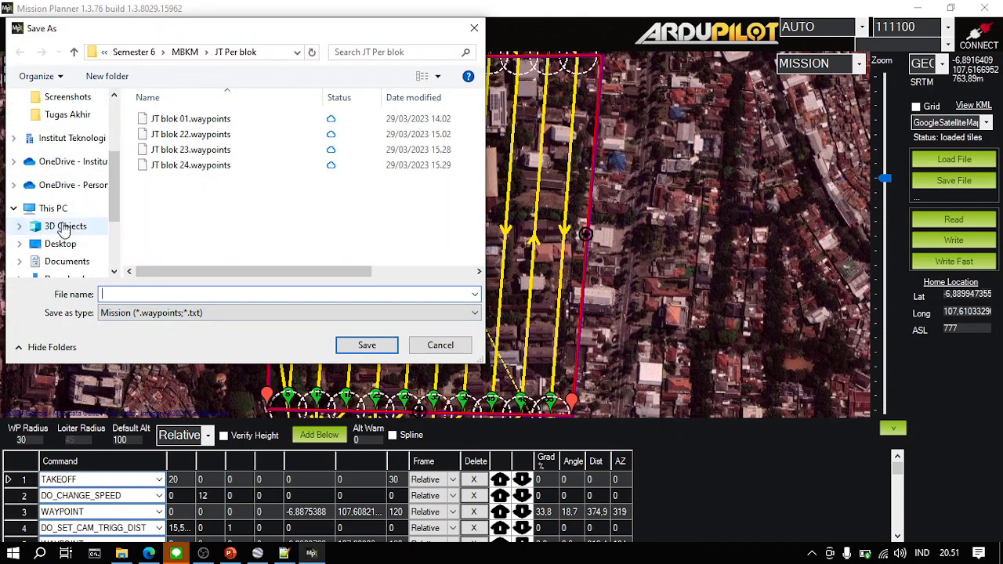
pyautogui.click(99, 155)
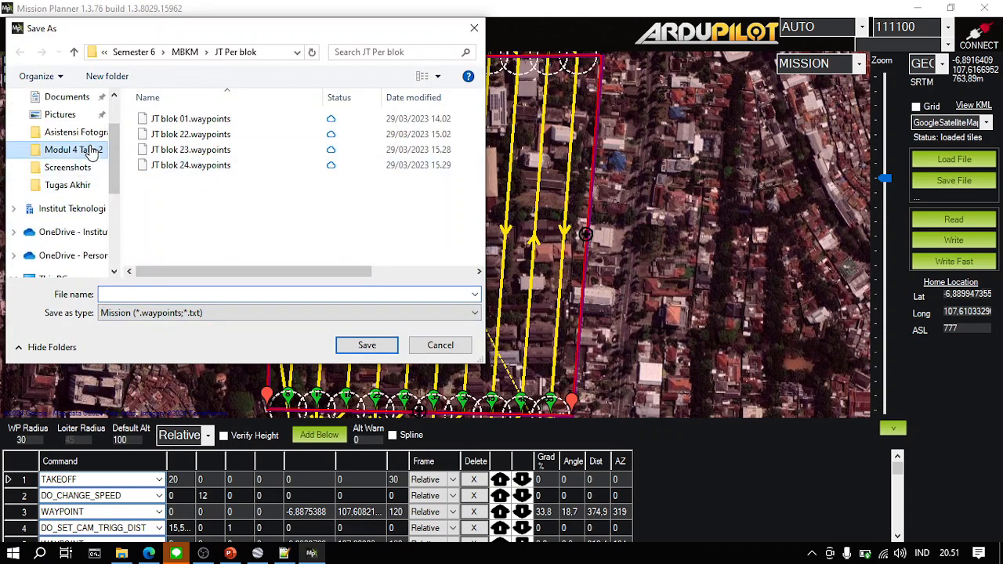
pyautogui.click(167, 51)
pyautogui.click(222, 294)
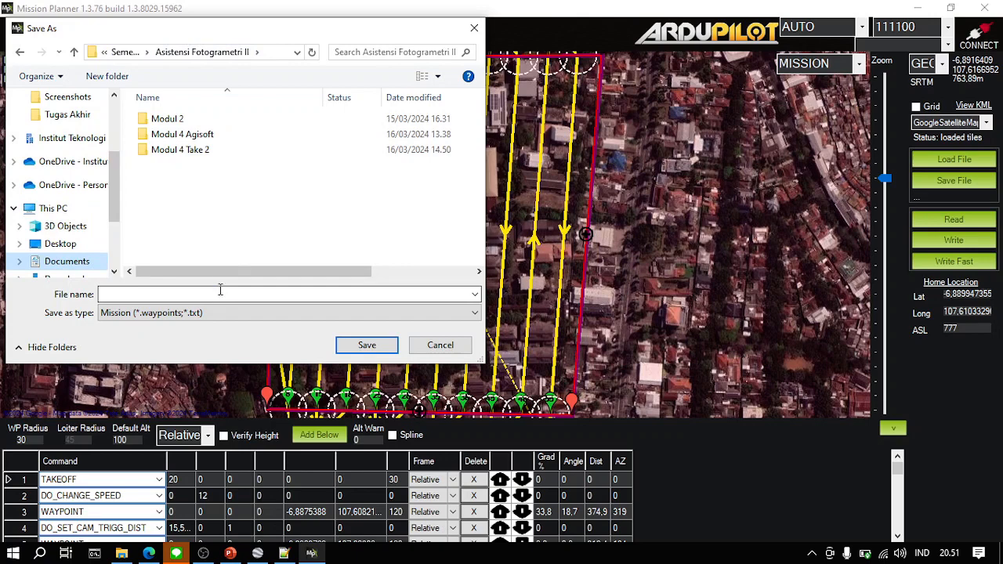
pyautogui.write('waypoi')
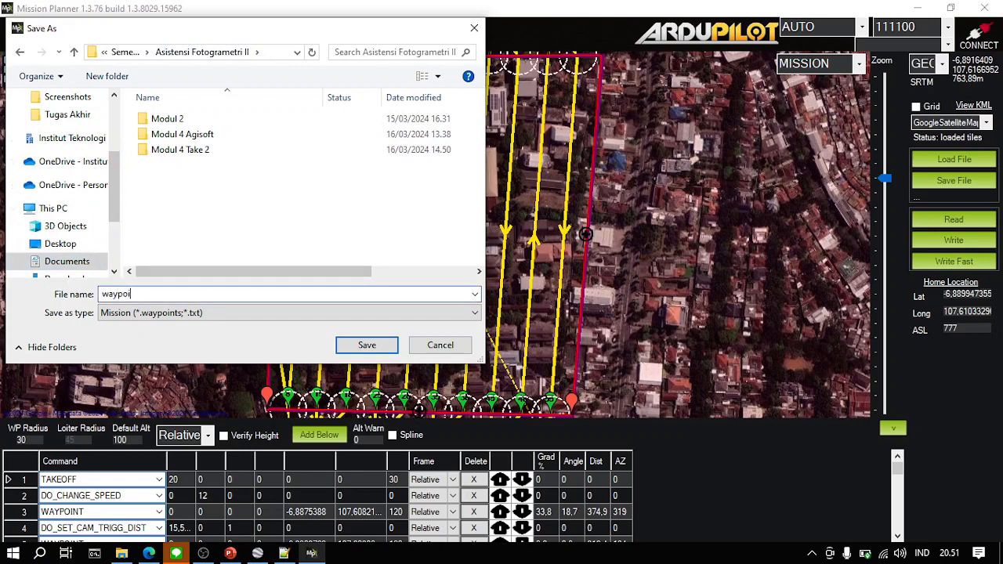
pyautogui.write('nts')
pyautogui.press('Return')
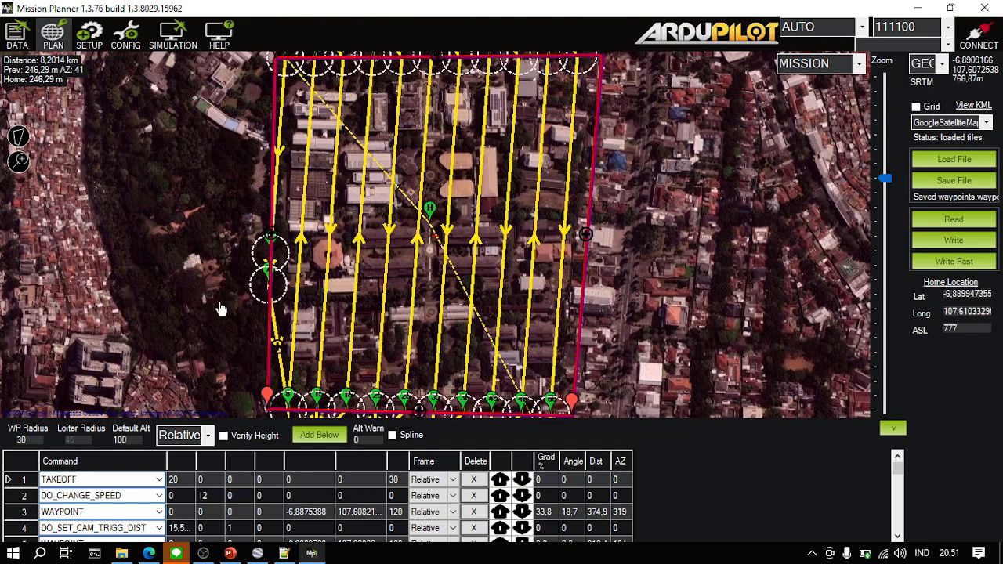
# - Switch to File Explorer and open waypoints.waypoints from the Asistensi Fotogrametri II folder in Notepad++
pyautogui.click(126, 555)
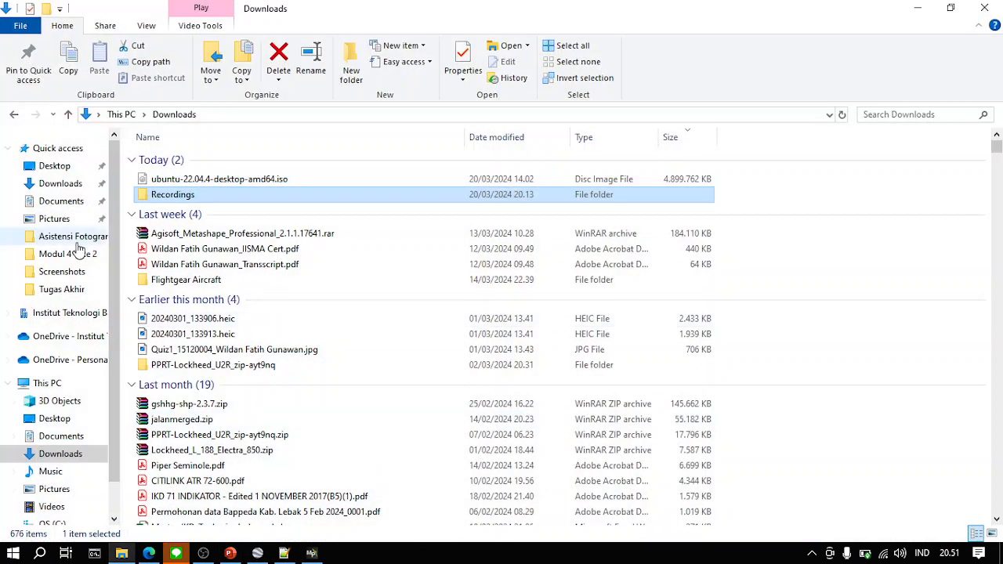
pyautogui.click(31, 255)
pyautogui.click(440, 115)
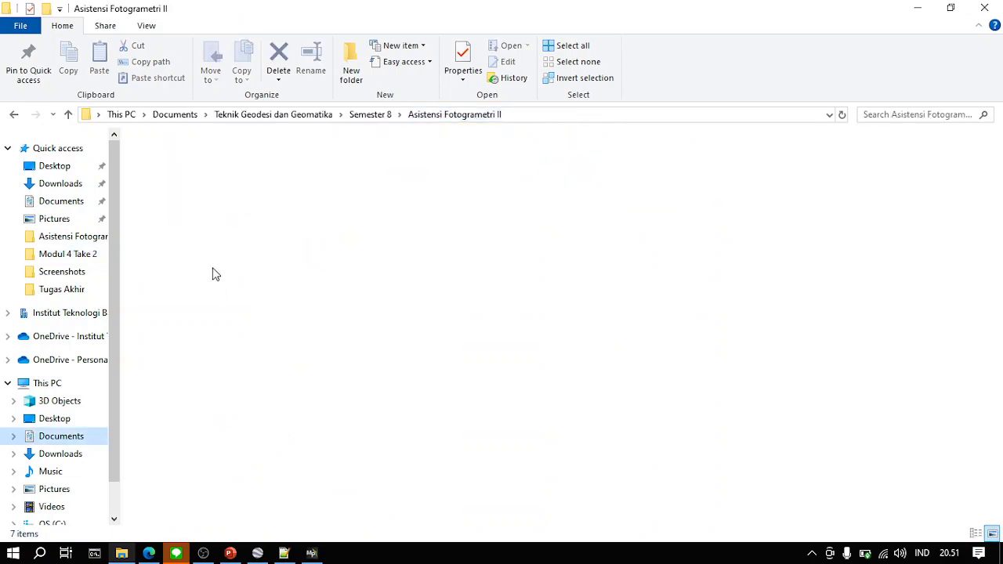
pyautogui.click(222, 377)
pyautogui.rightClick(221, 385)
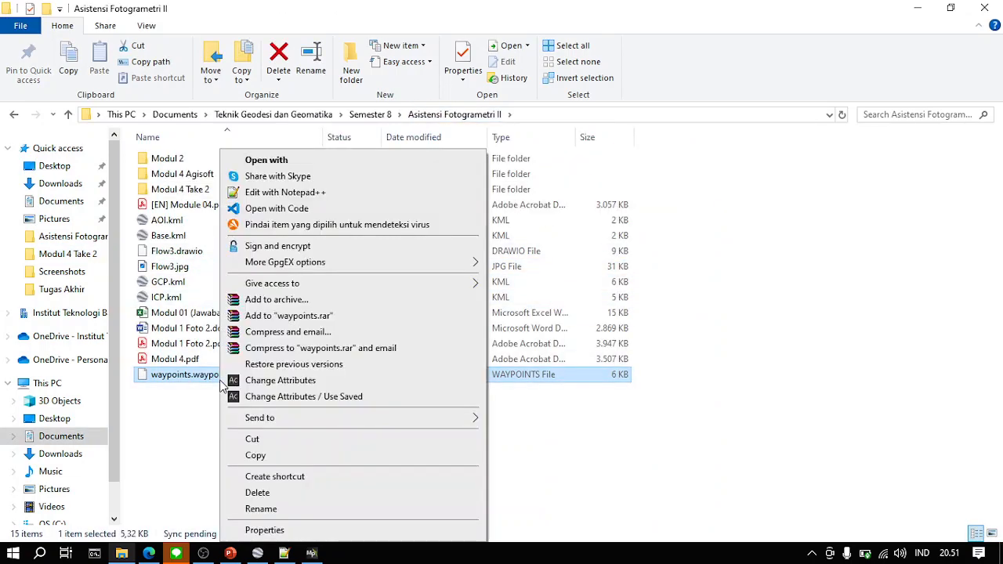
pyautogui.click(267, 160)
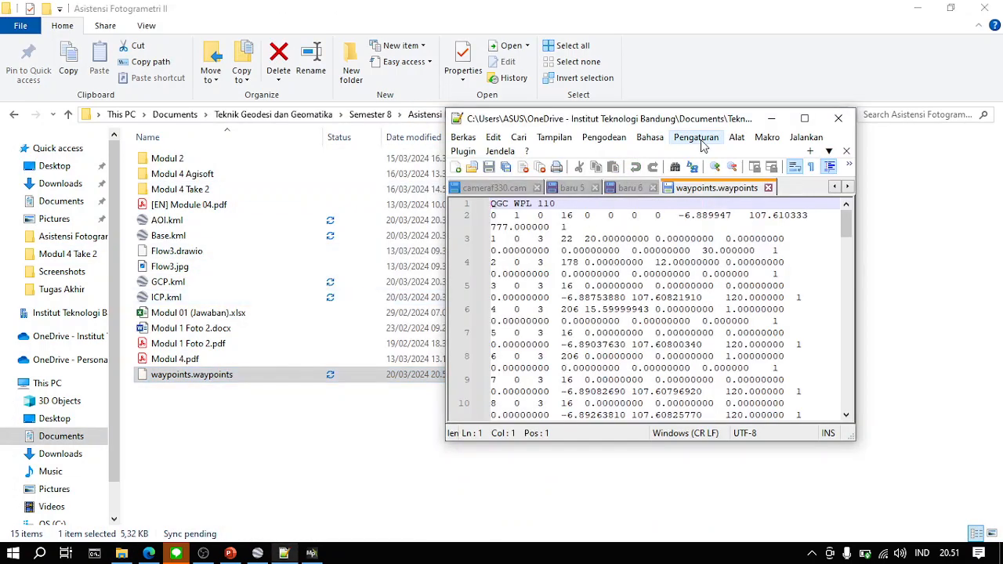
# - Review the mission commands, coordinates and altitudes in waypoints.waypoints, close the file and return to Mission Planner
pyautogui.click(804, 118)
pyautogui.scroll(-19, 572, 269)
pyautogui.scroll(19, 572, 269)
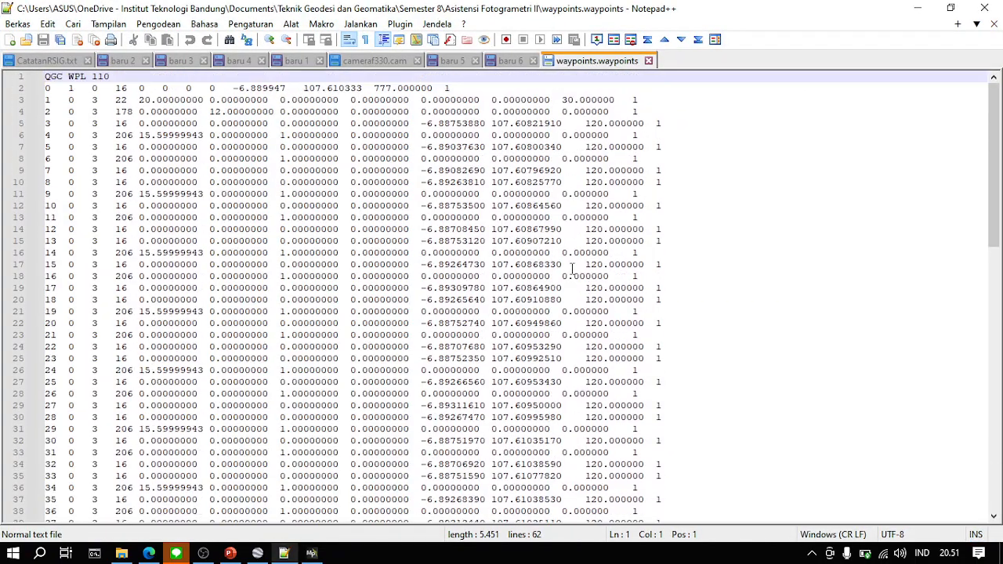
pyautogui.scroll(-9, 572, 269)
pyautogui.scroll(9, 374, 237)
pyautogui.click(649, 61)
pyautogui.click(917, 7)
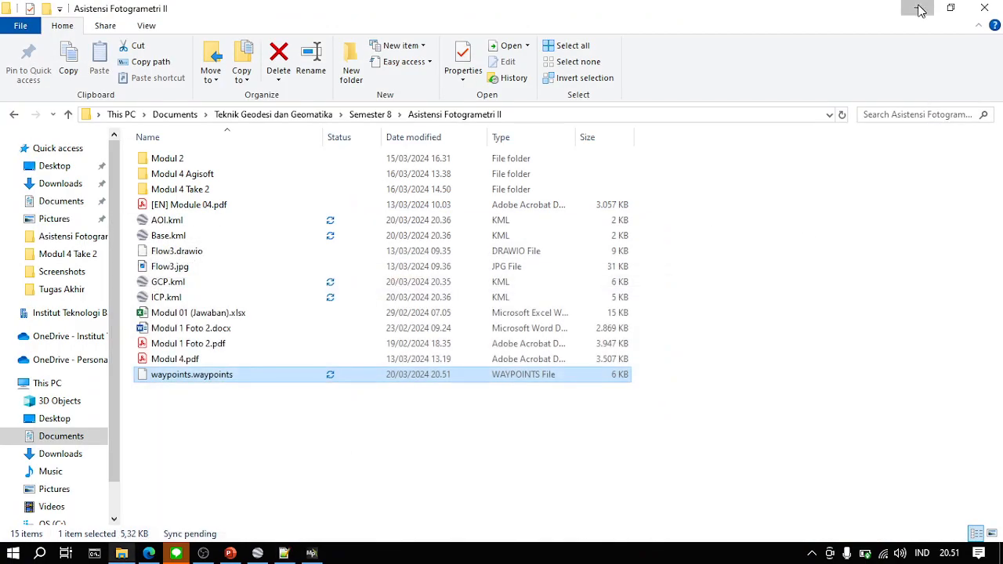
pyautogui.click(917, 7)
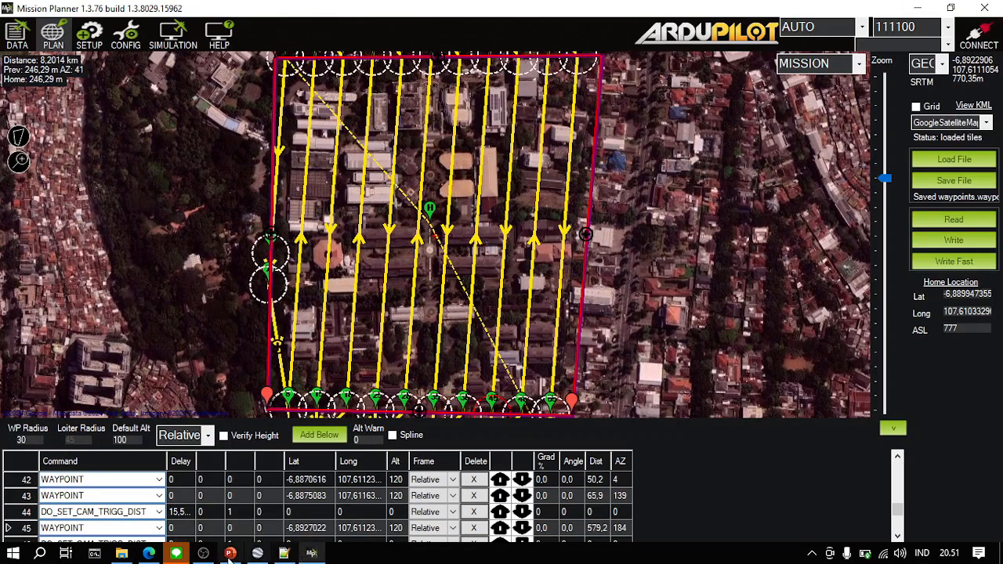
pyautogui.click(203, 553)
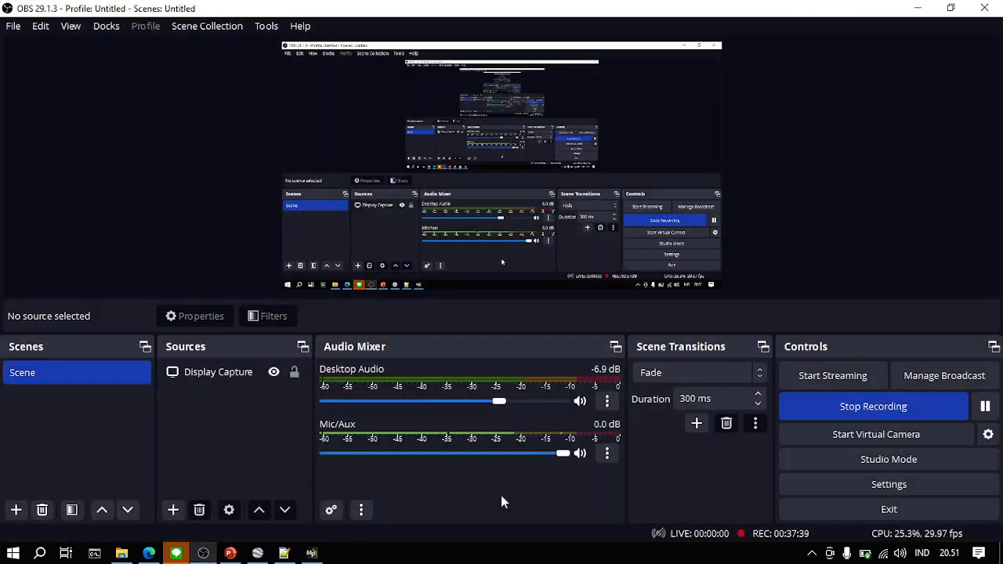